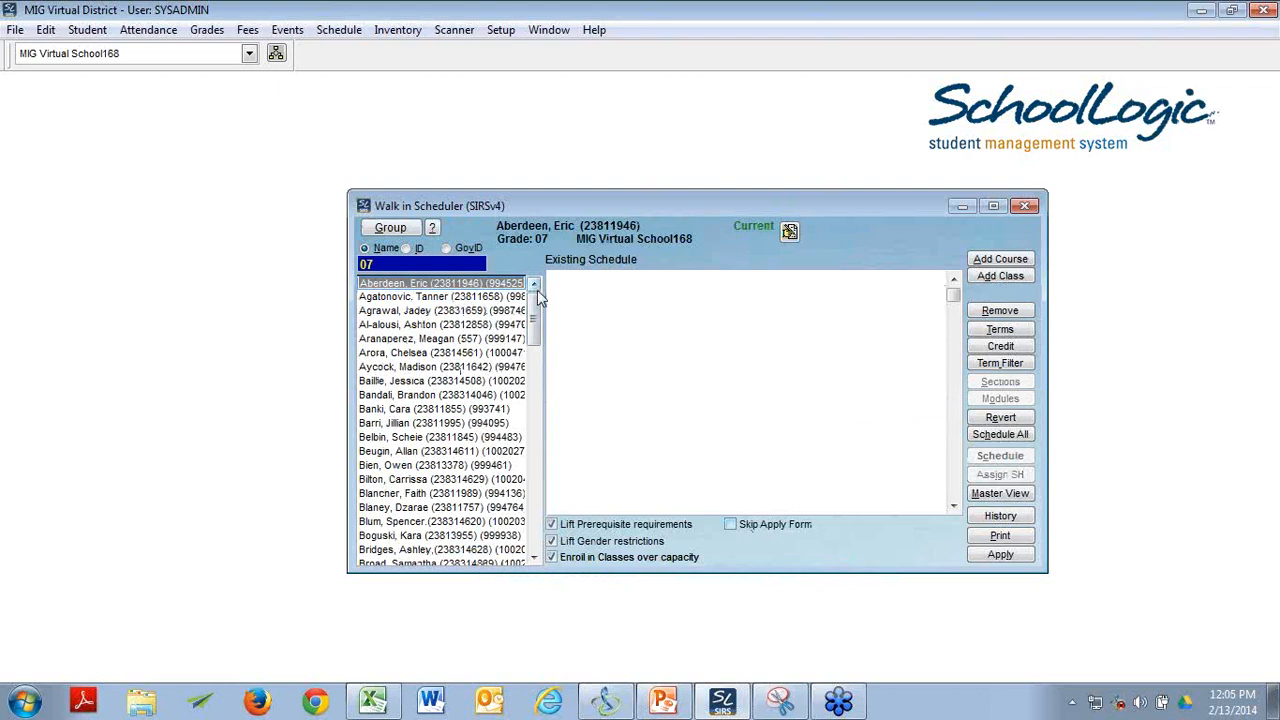
- Review the existing schedules of several grade 07 students in the Walk in Scheduler
left_click(471, 326)
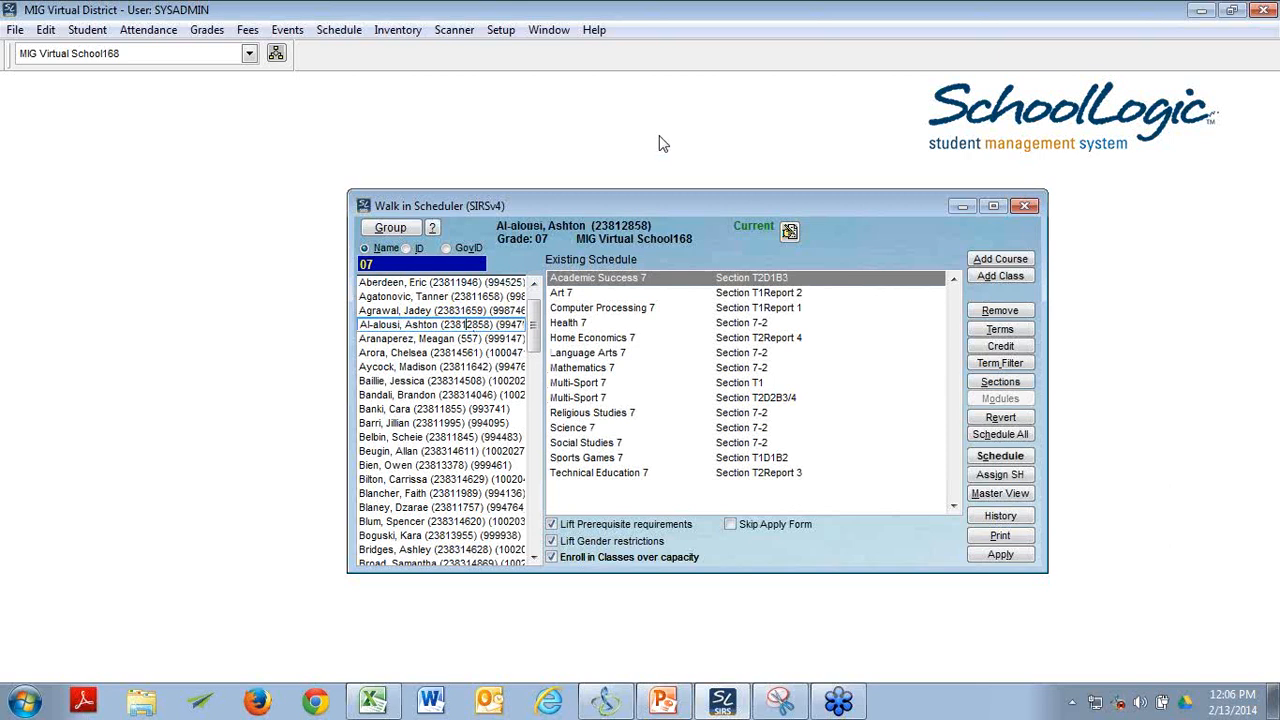
left_click_drag(630, 206, 576, 169)
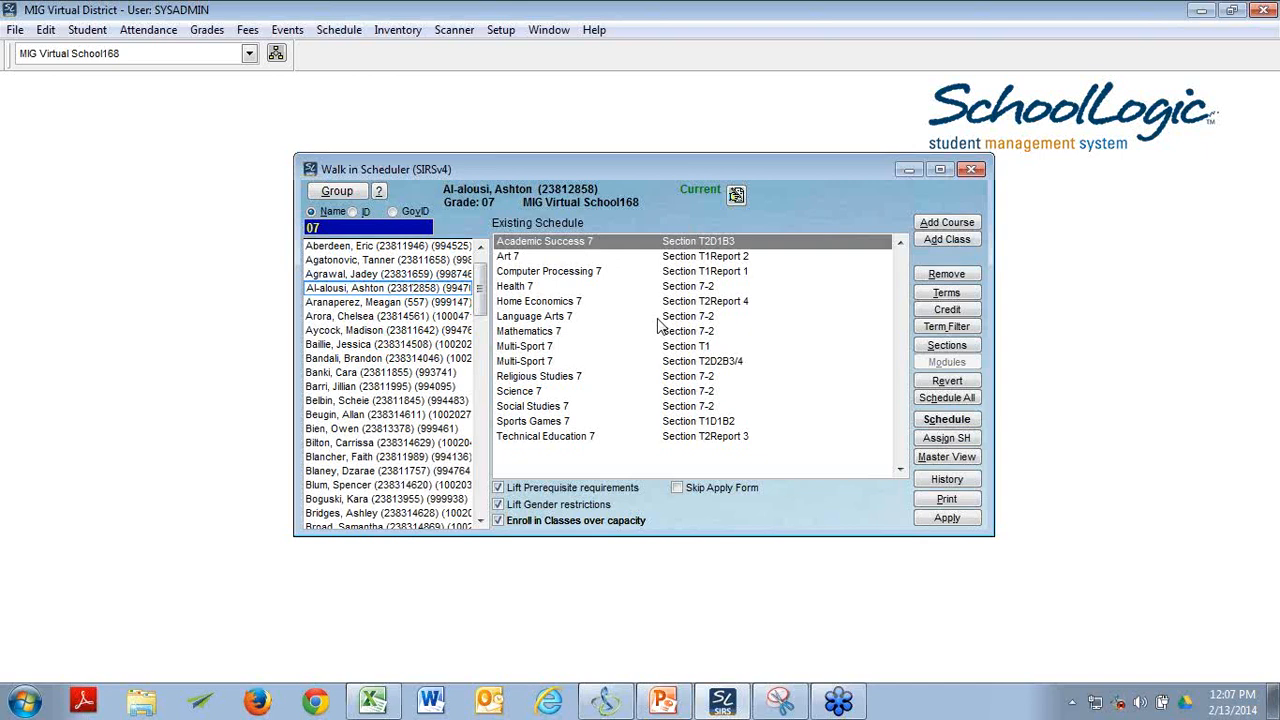
left_click(366, 262)
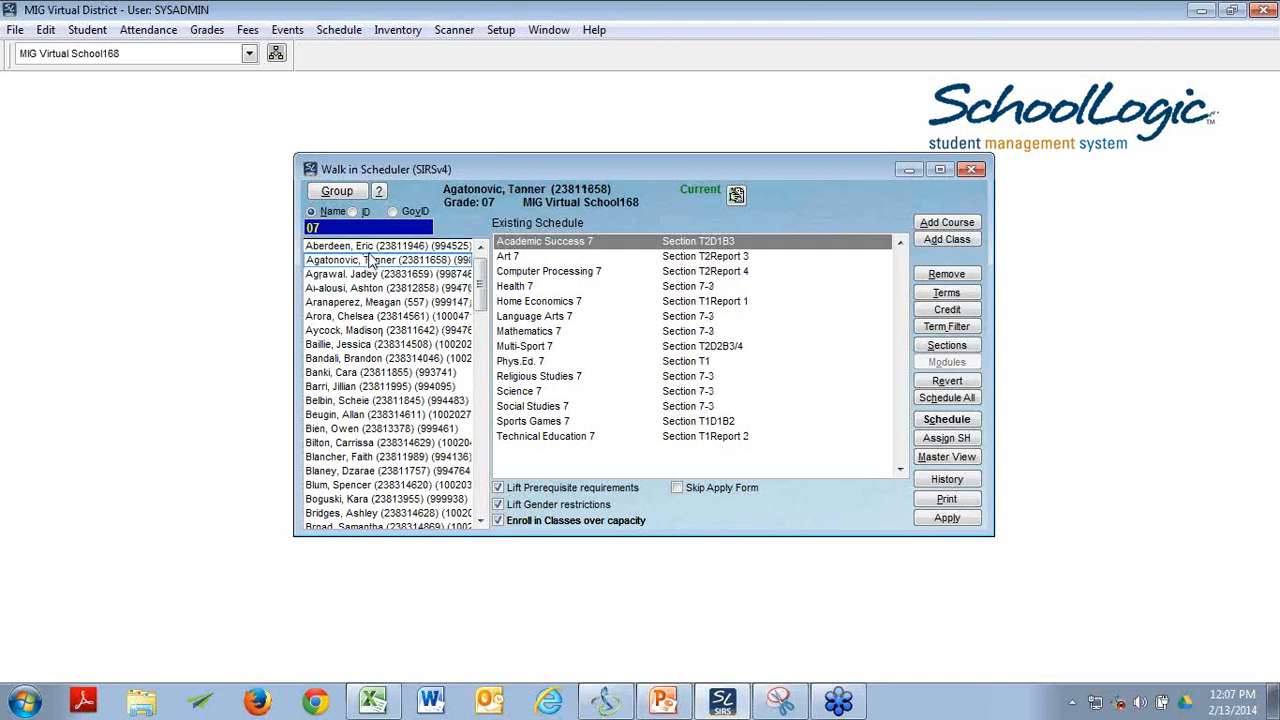
left_click(371, 249)
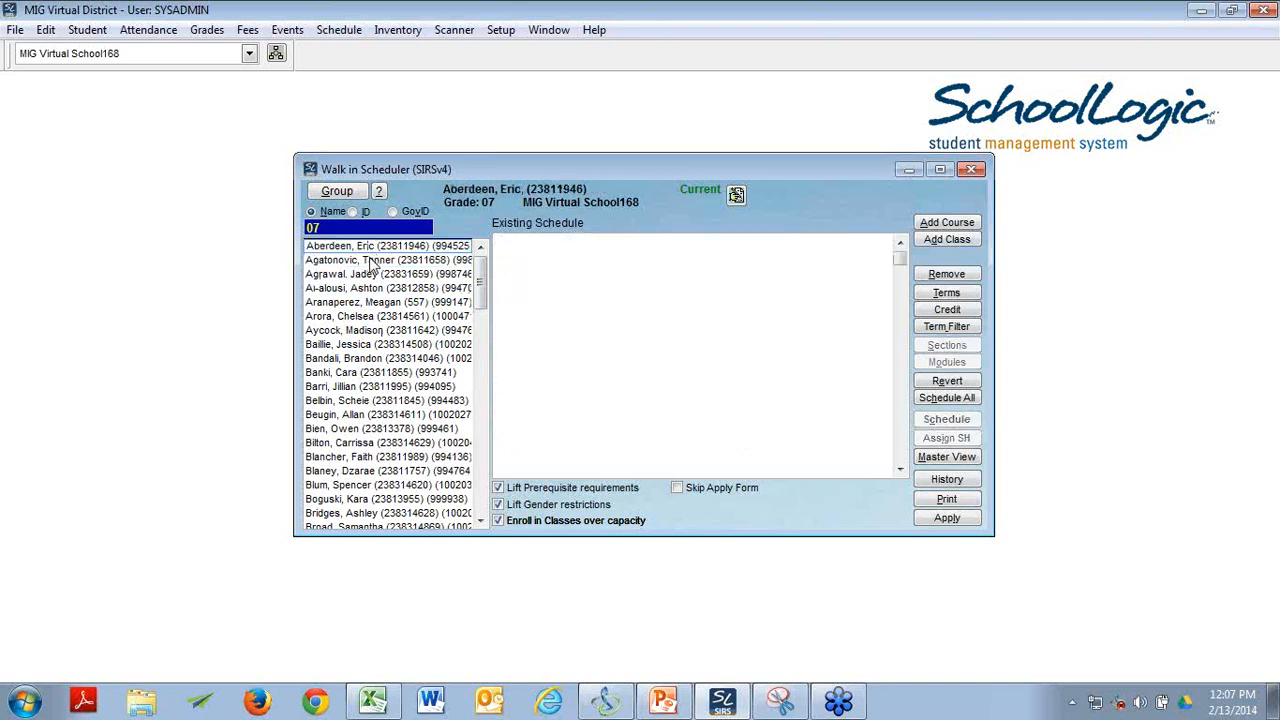
left_click(369, 277)
left_click(366, 401)
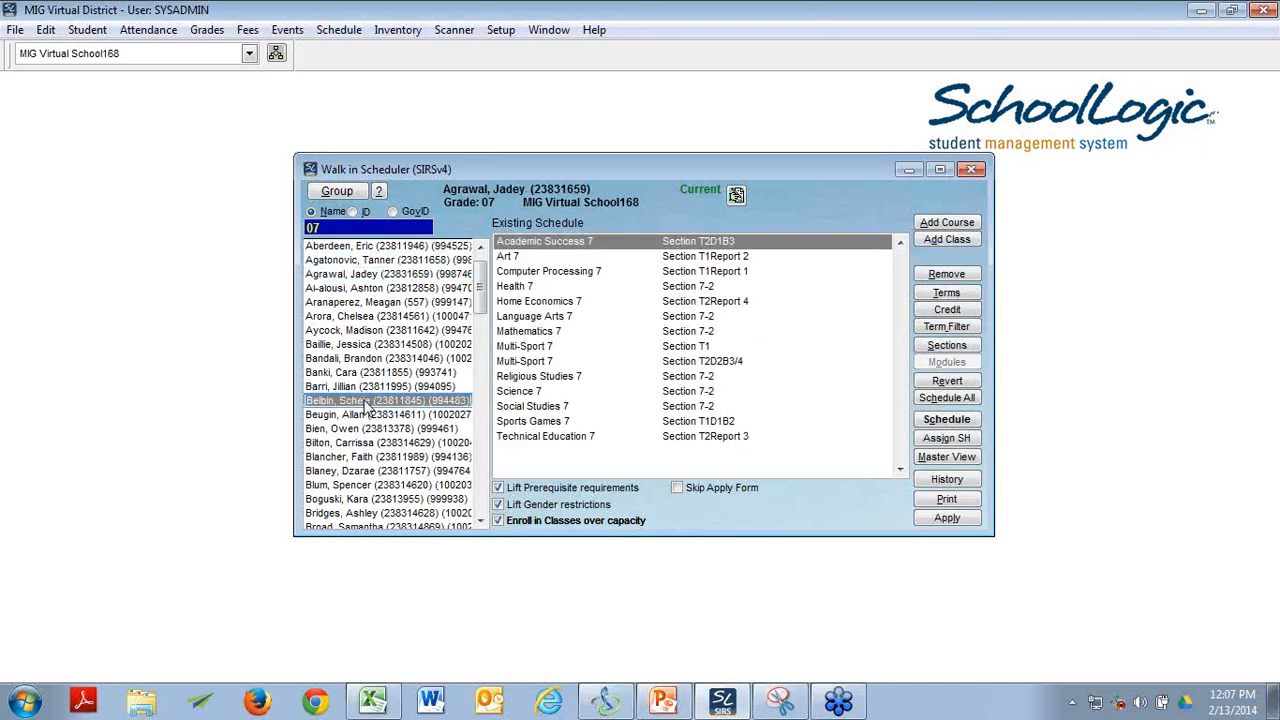
left_click(366, 415)
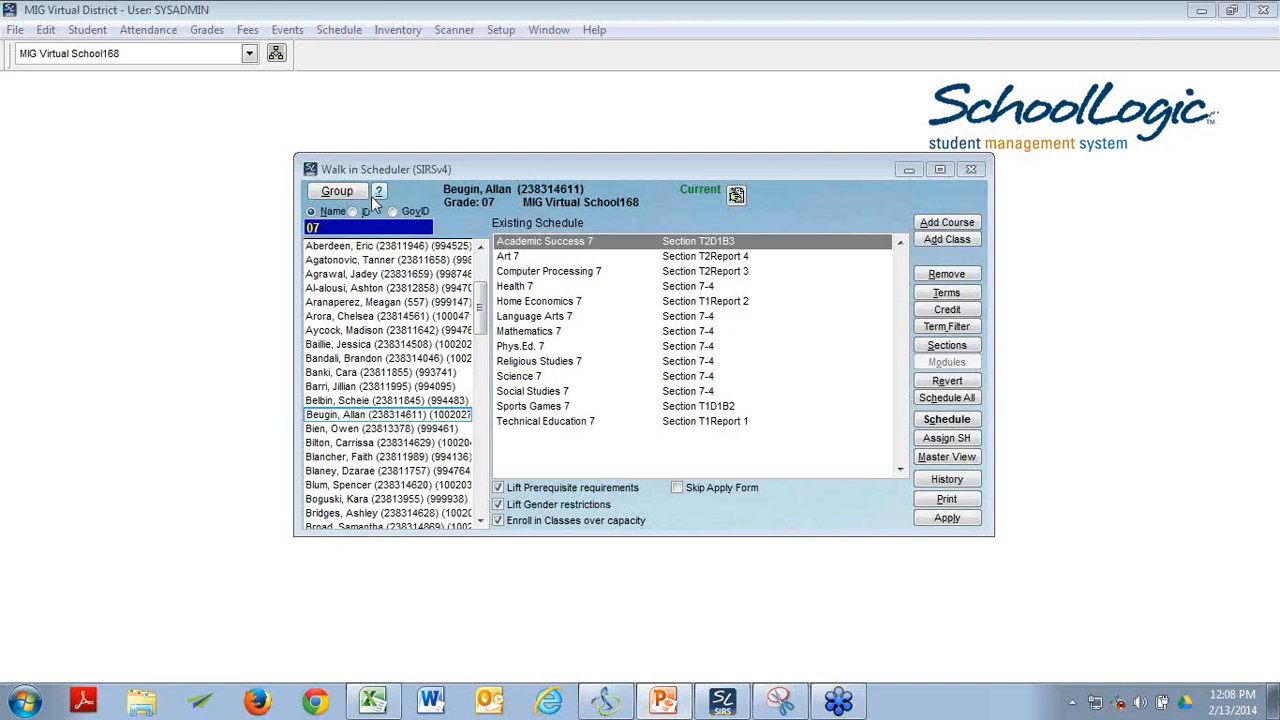
- Load the grade 10 student group into the Walk in Scheduler and reposition the scheduler window
left_click(338, 191)
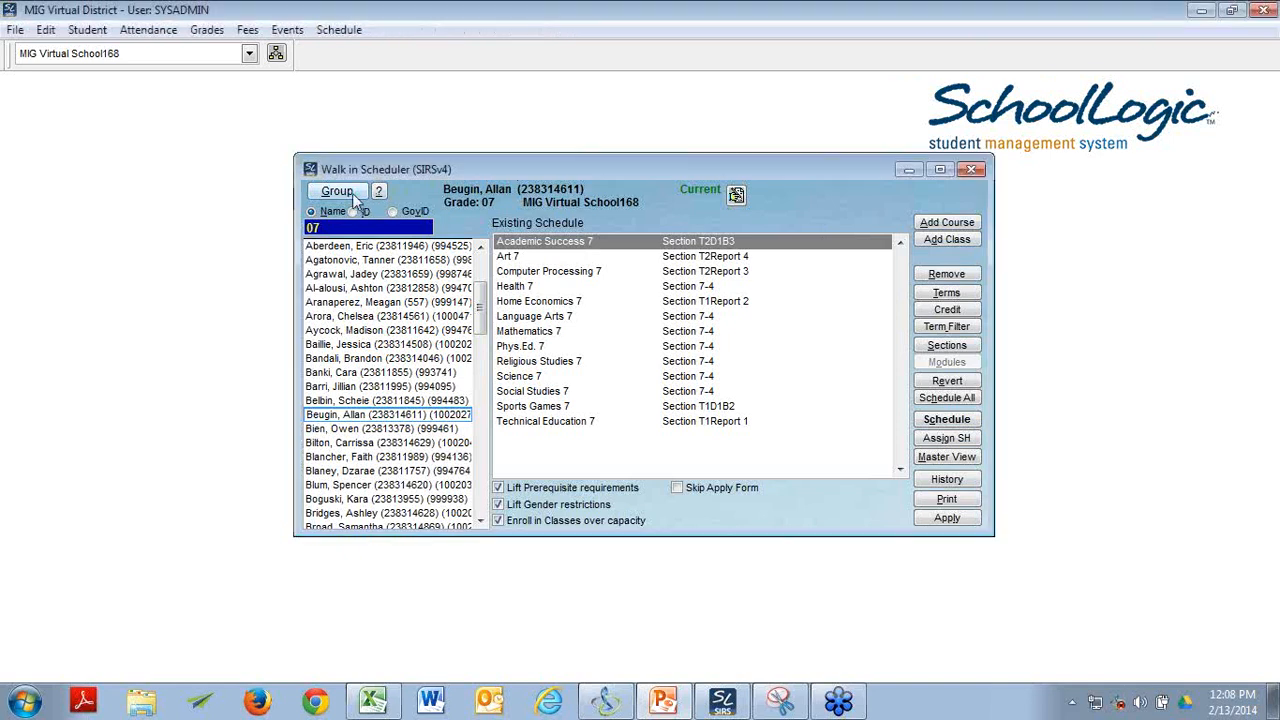
scroll(614, 405, "down", 1)
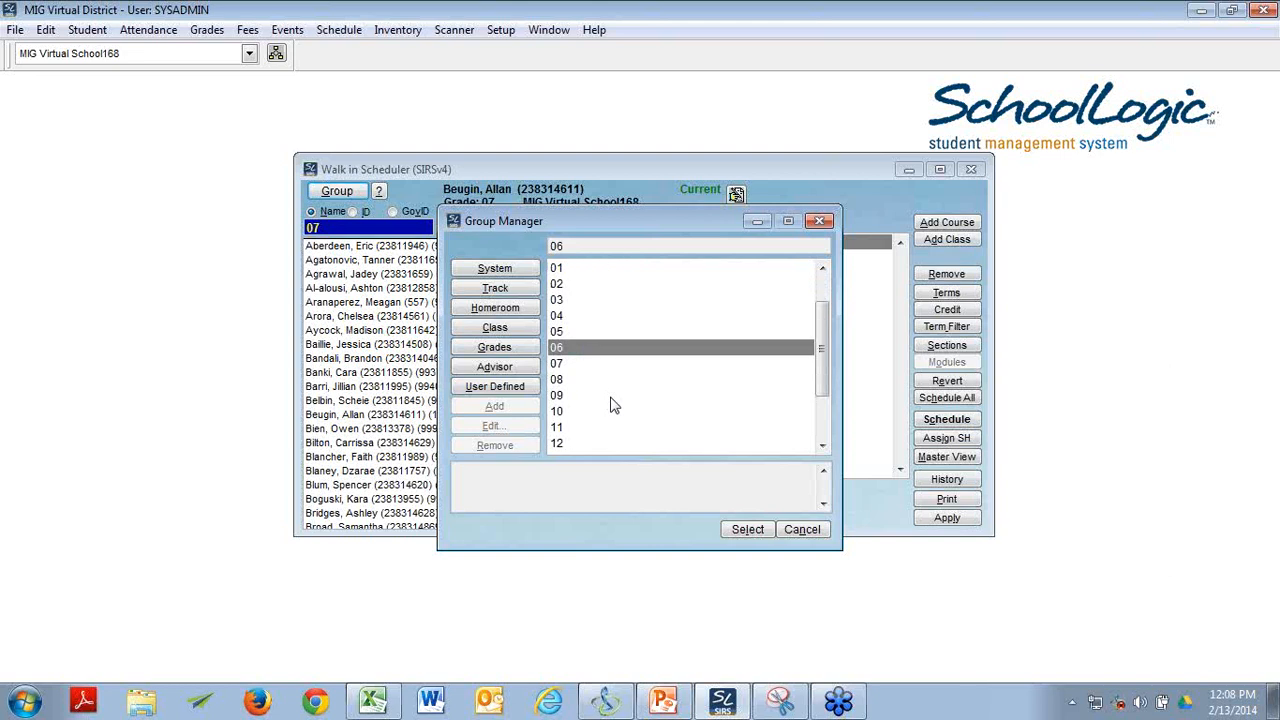
left_click(591, 411)
left_click(747, 536)
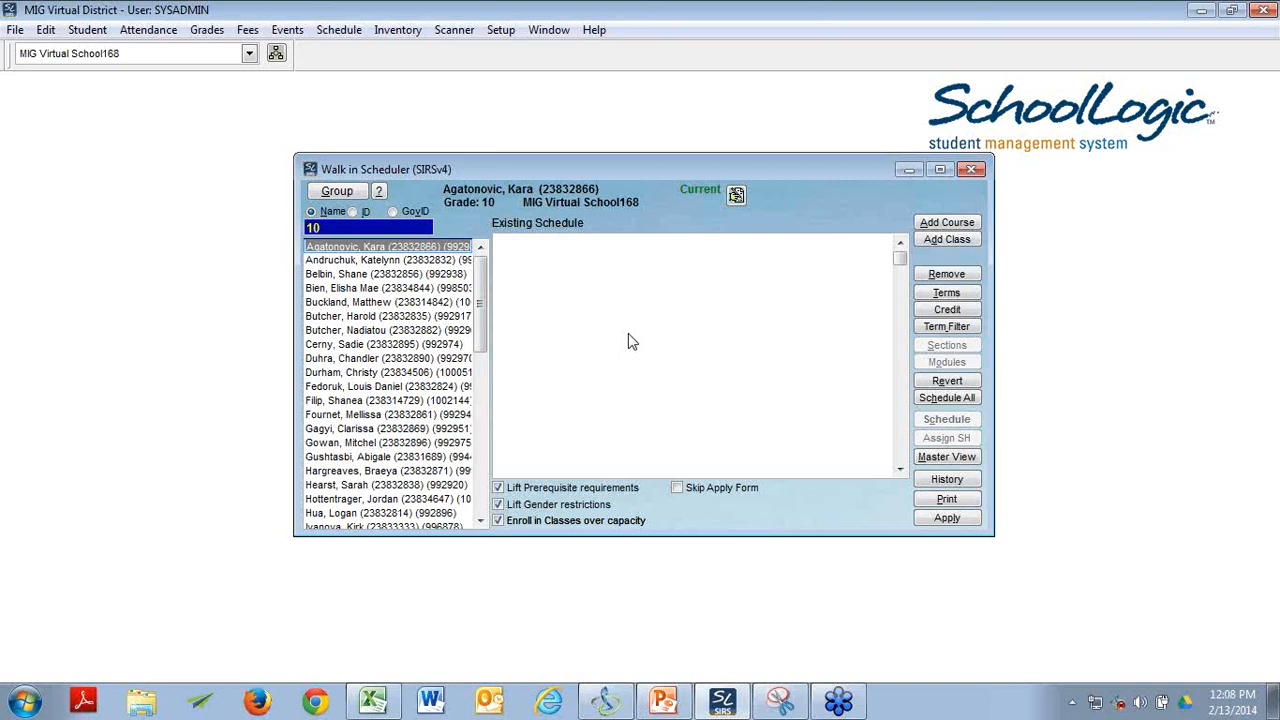
left_click_drag(668, 170, 549, 101)
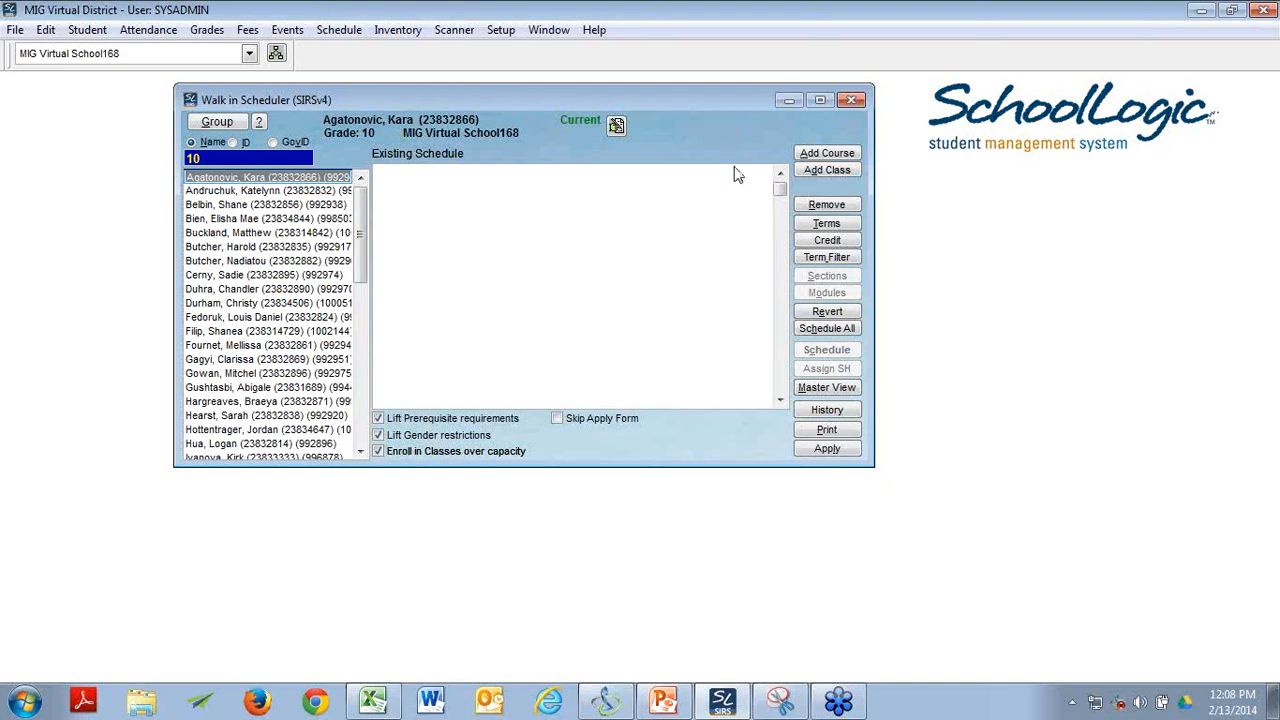
- Add Art 10, English 10-1A, Foods 1A, Information Pro 1A, Learning Strategies 15 and Math 10C to the first grade 10 student's proposed schedule
left_click(827, 156)
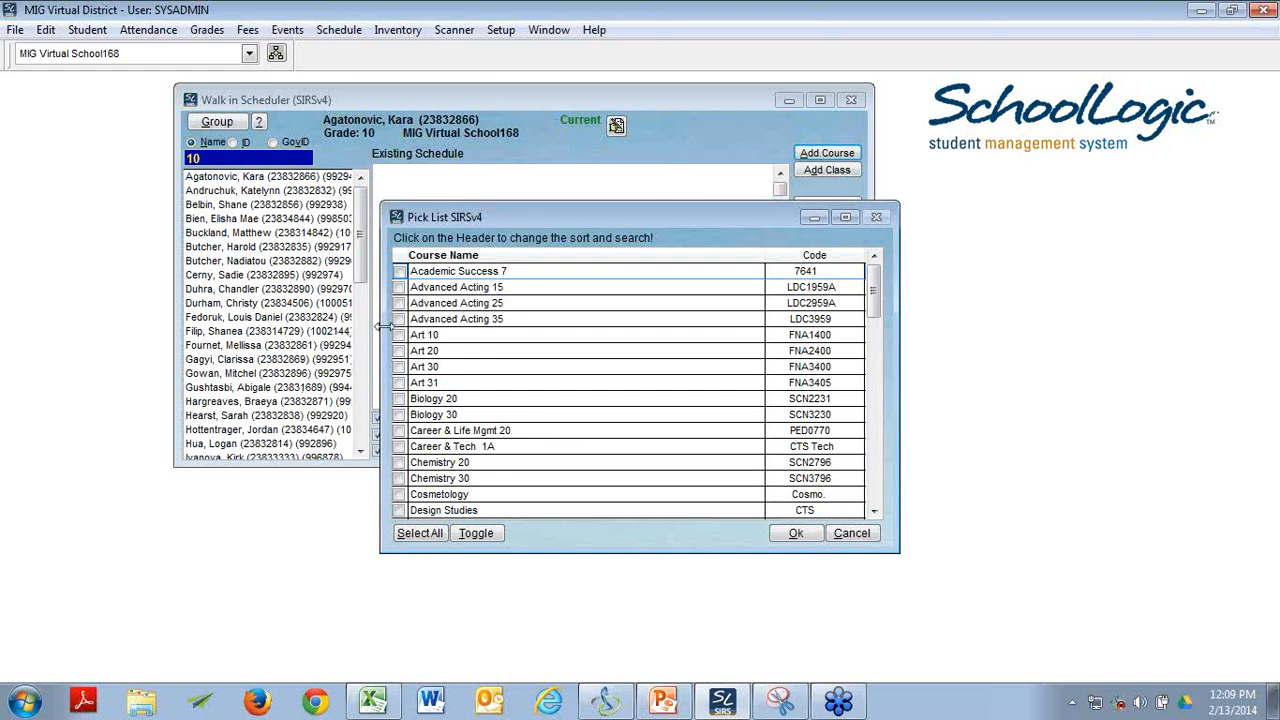
scroll(405, 368, "down", 2)
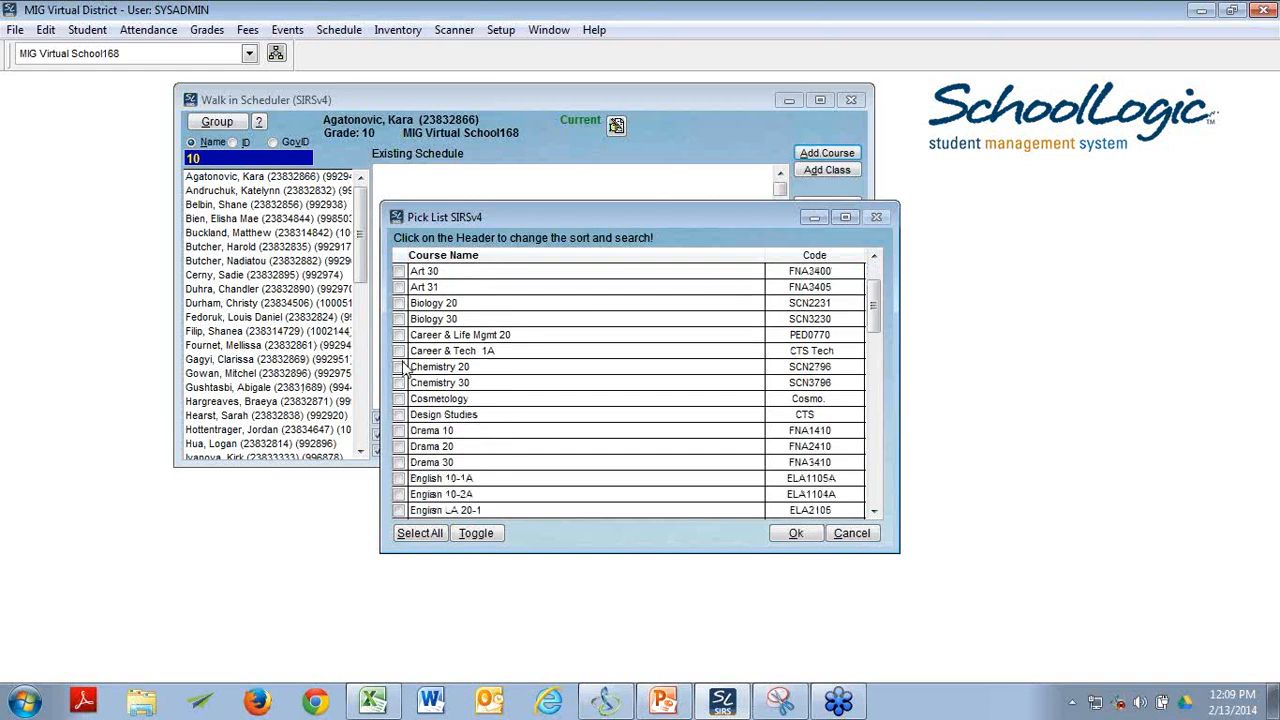
scroll(405, 370, "down", 2)
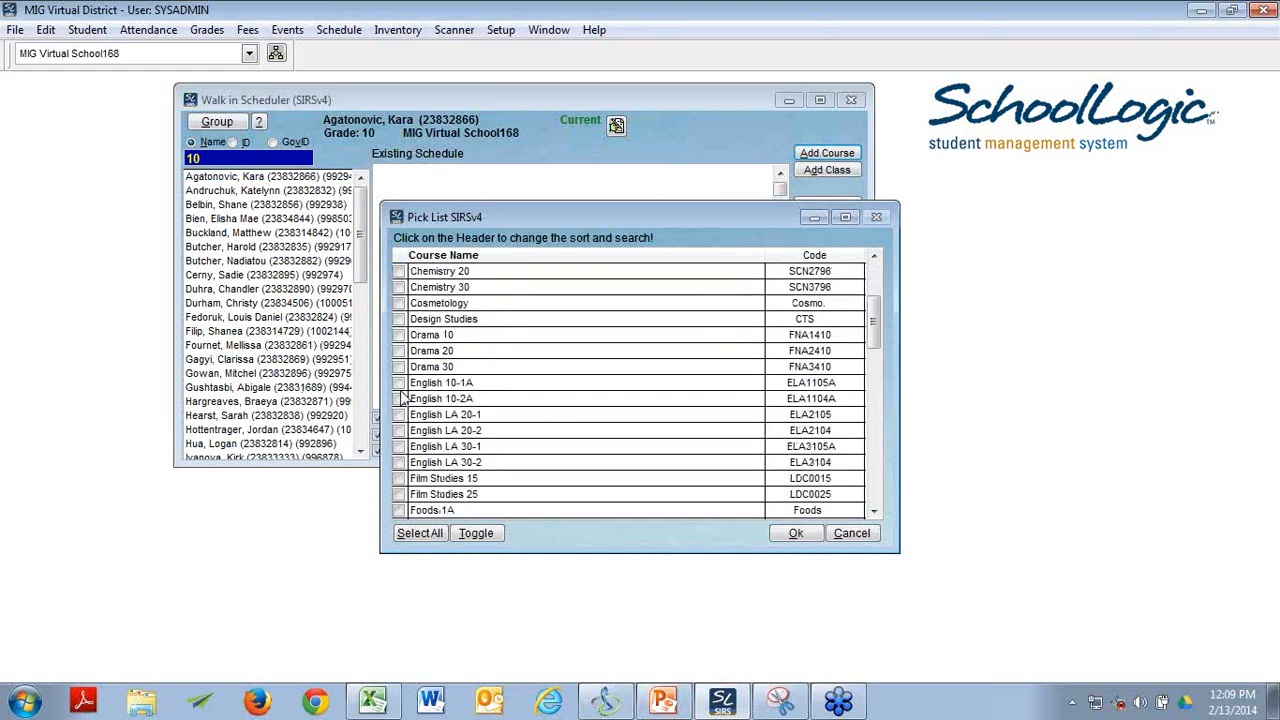
left_click(400, 384)
left_click(400, 386)
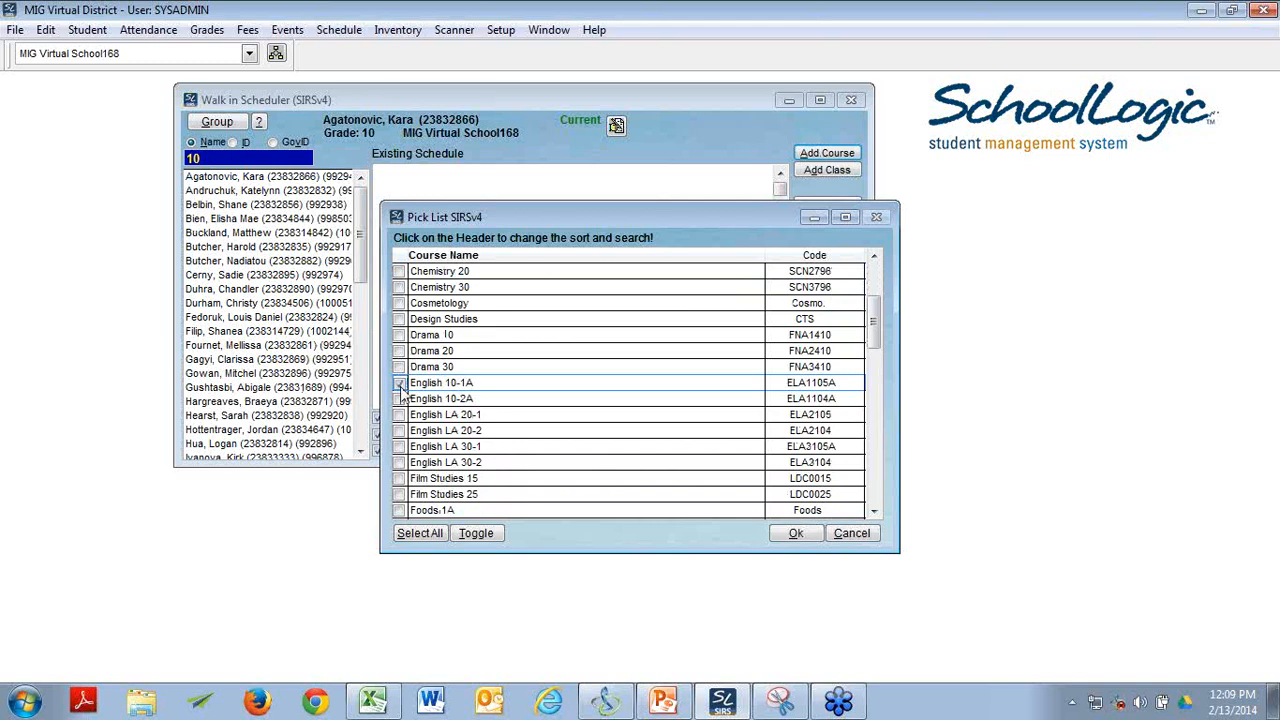
left_click(400, 386)
left_click(874, 513)
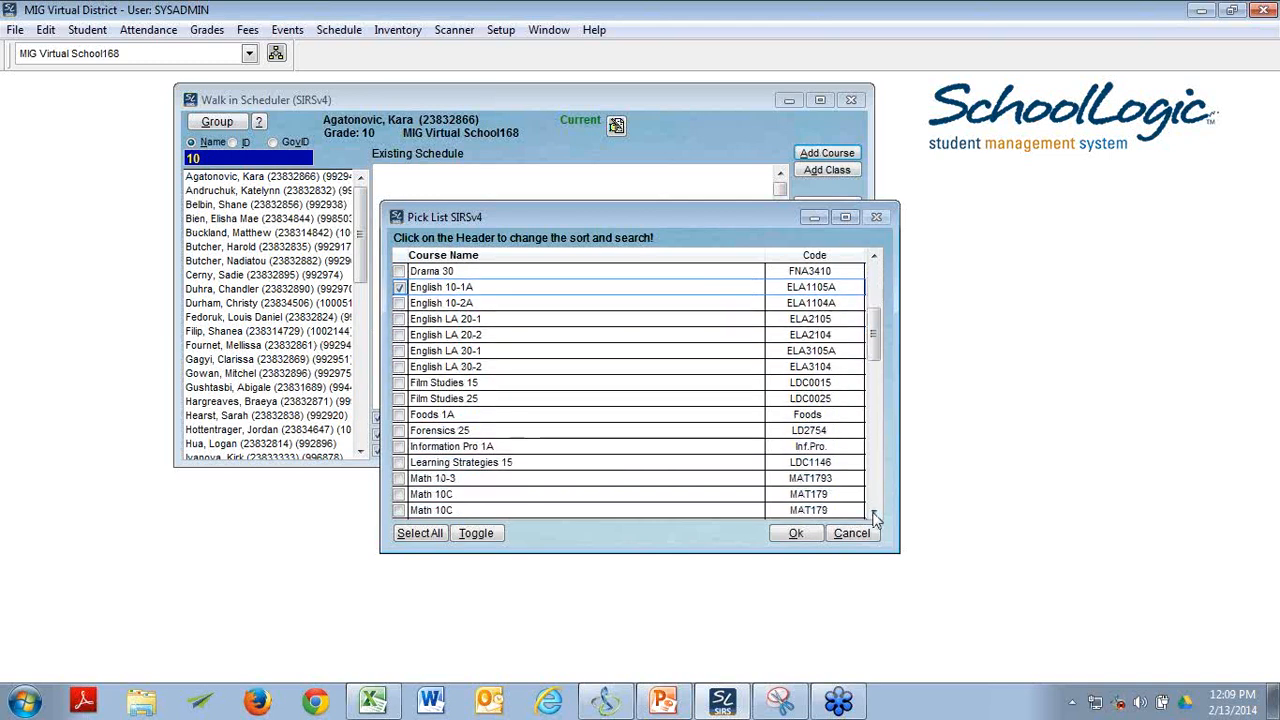
left_click(400, 415)
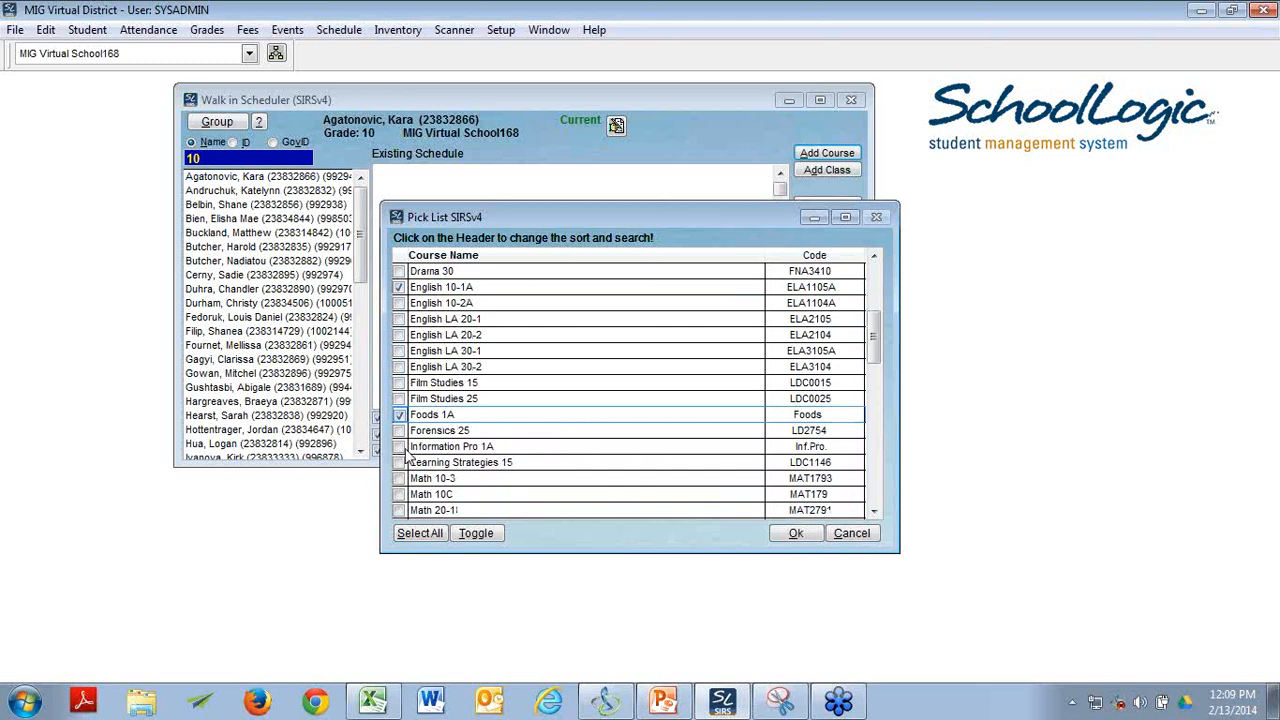
left_click(399, 446)
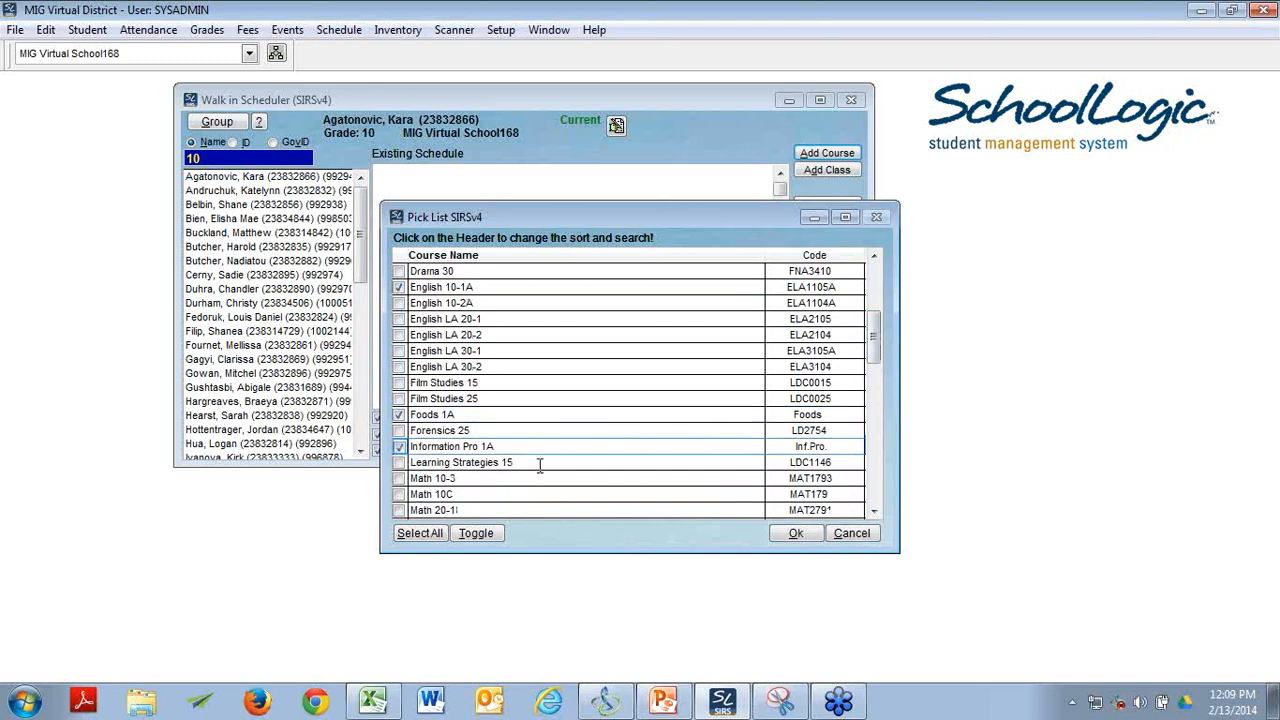
left_click(399, 463)
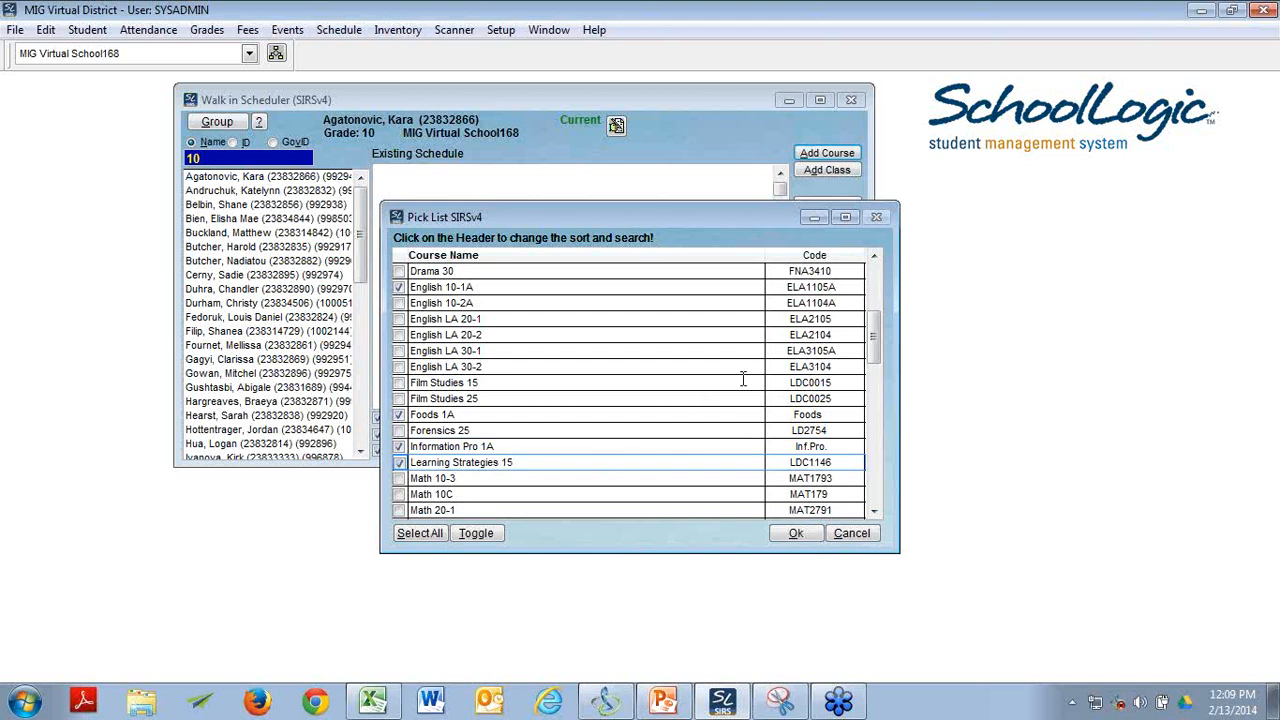
scroll(882, 347, "up", 1)
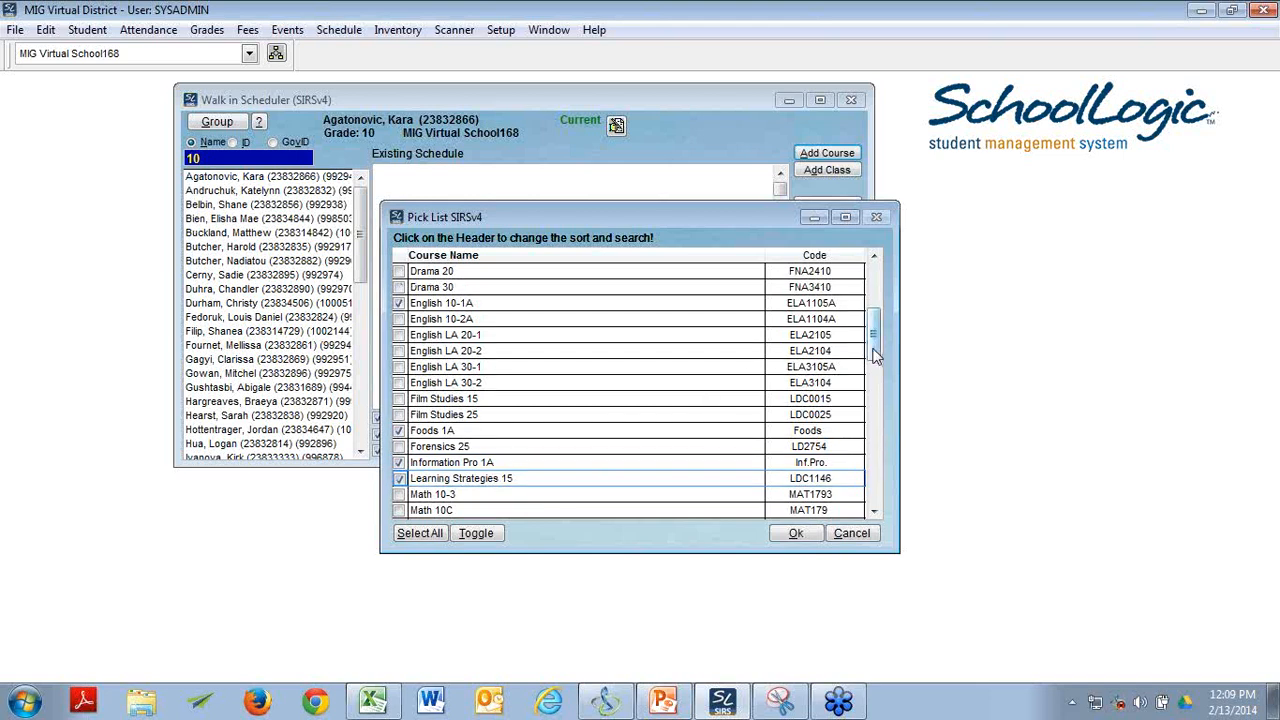
left_click(399, 510)
left_click(795, 535)
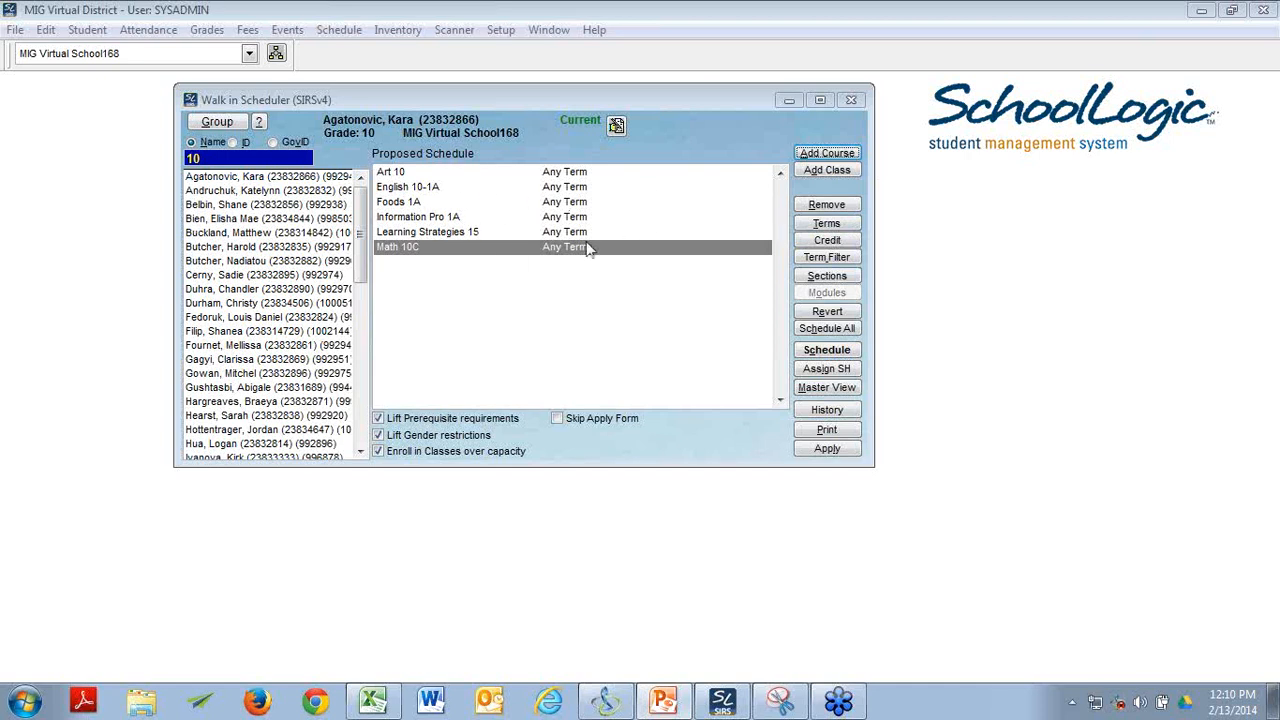
- Restrict Art 10 to Term 1 and assign Math 10C to the first listed T1D1&2B1 section
left_click(590, 174)
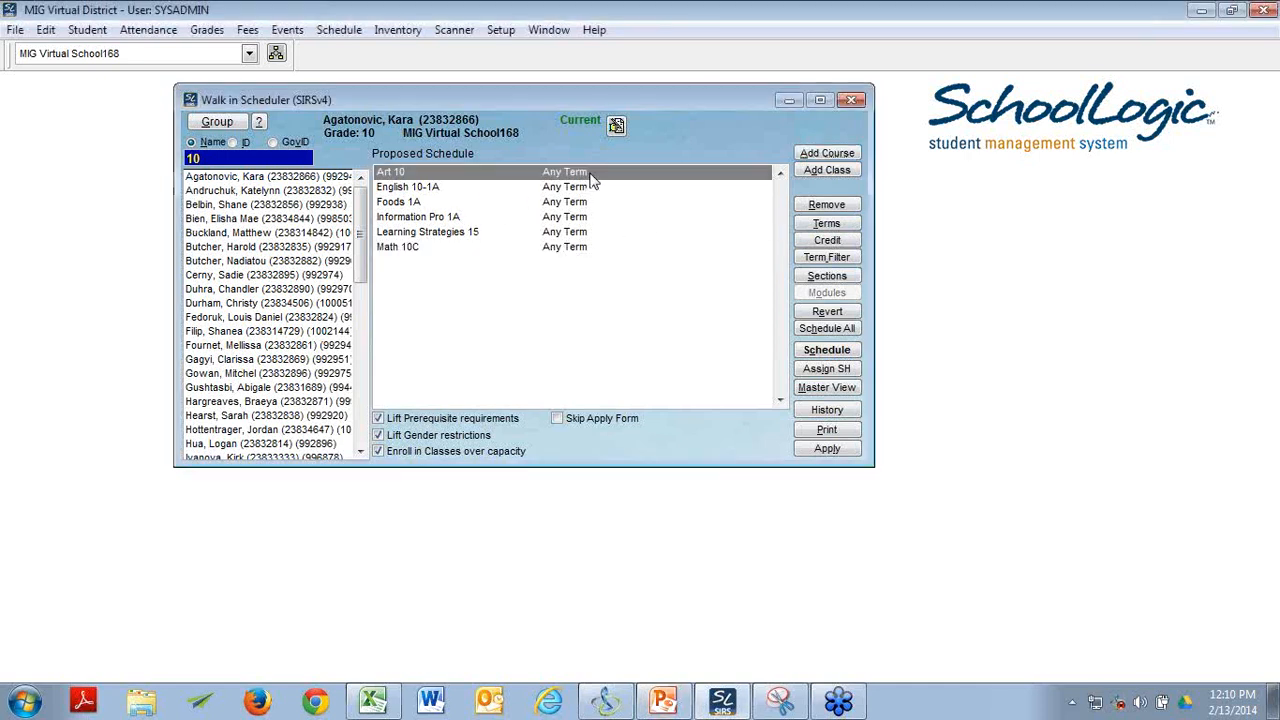
left_click(808, 226)
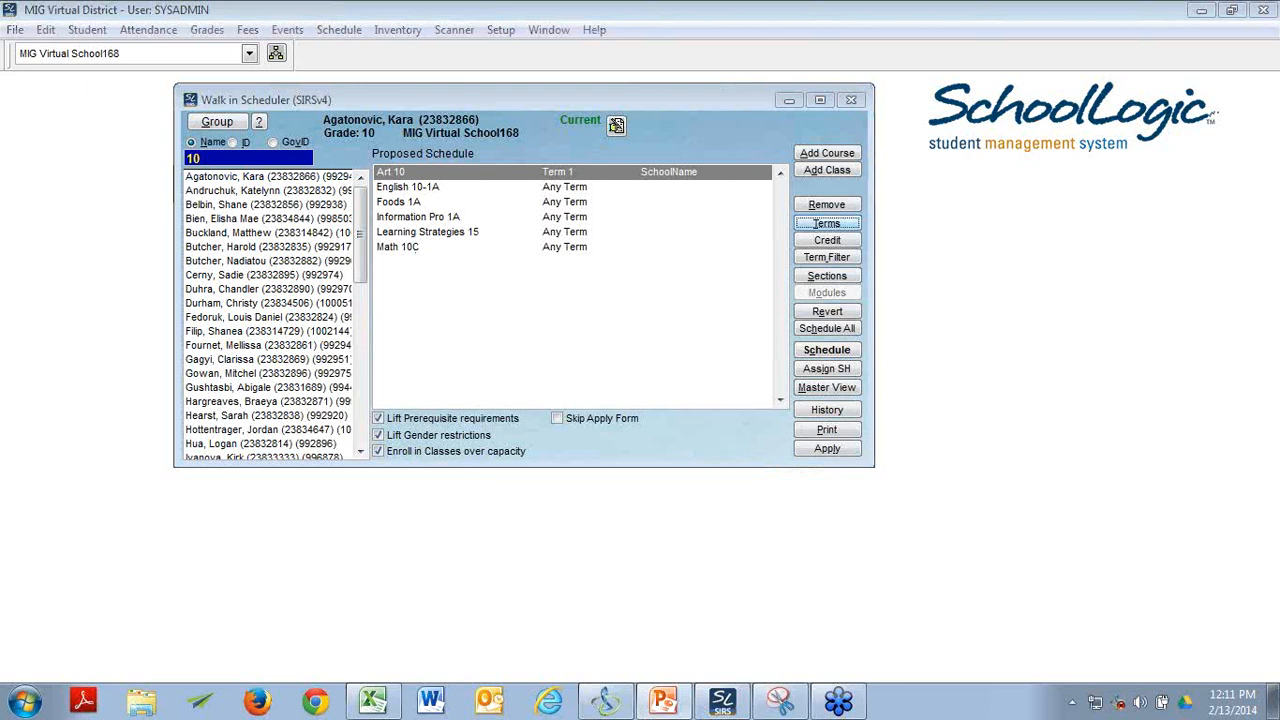
left_click(402, 250)
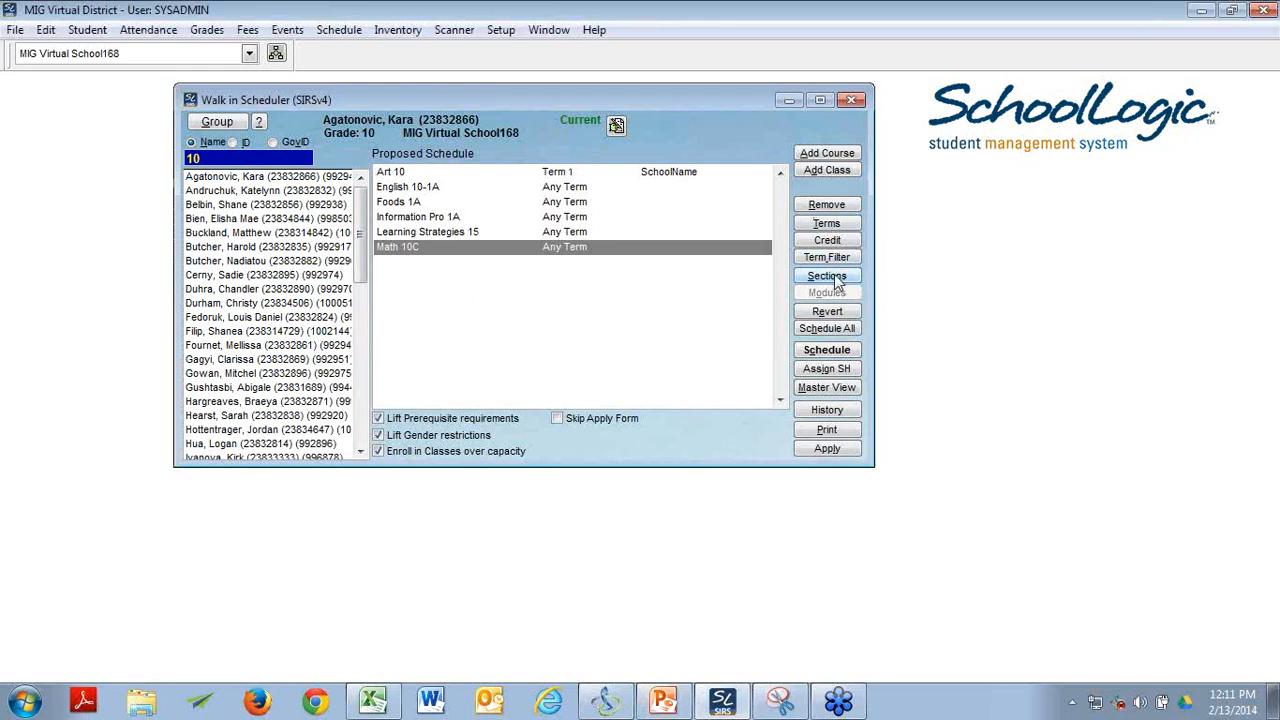
left_click(830, 278)
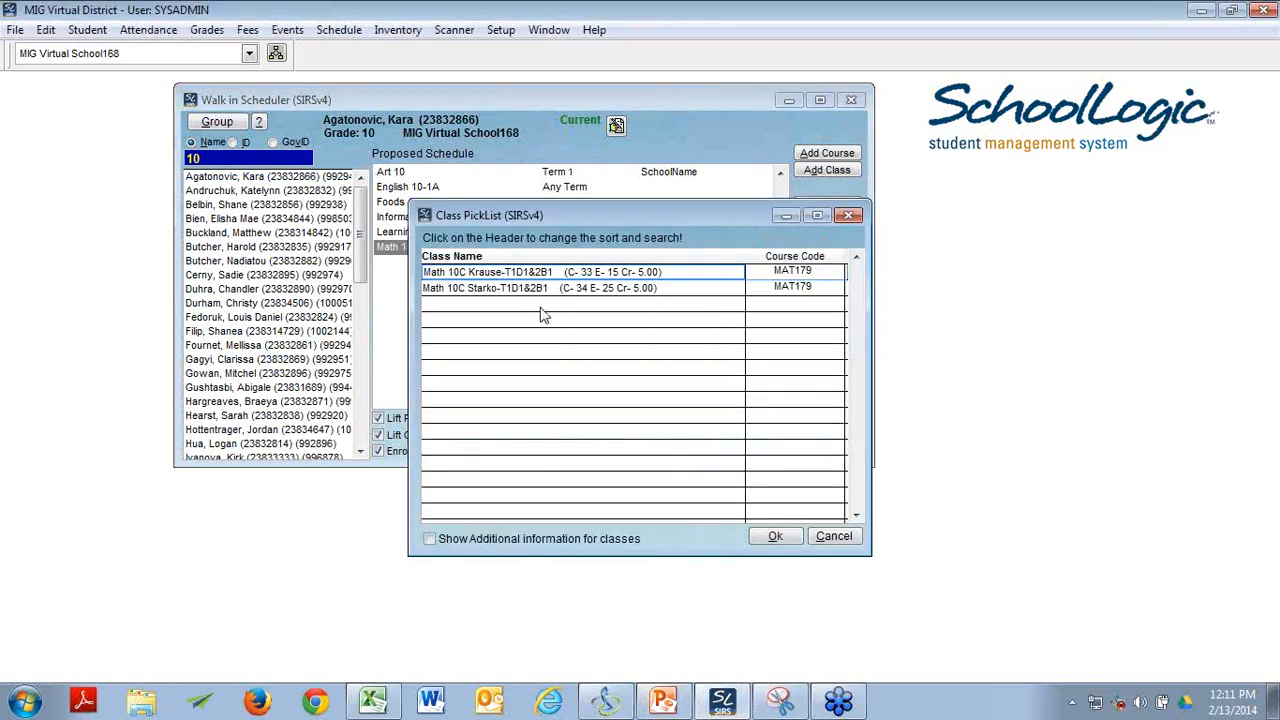
left_click(778, 537)
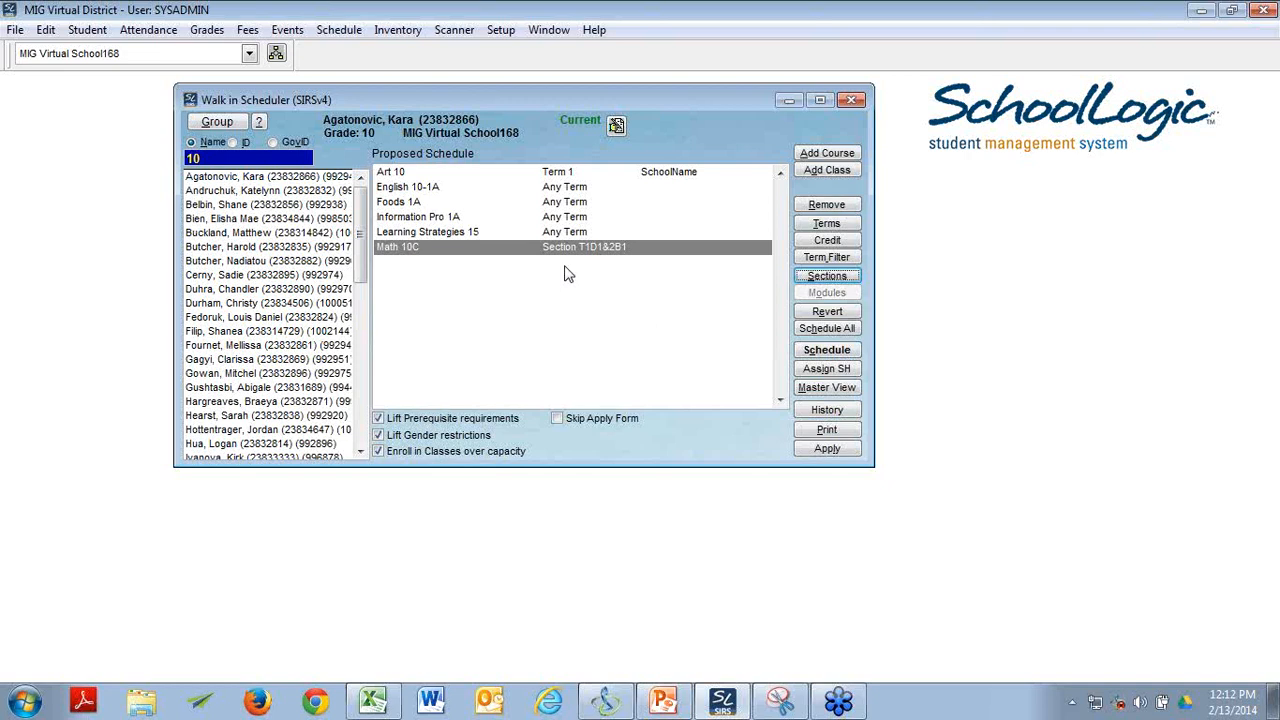
- Turn on Skip Apply Form, keeping enrolment in classes over capacity allowed
left_click(616, 125)
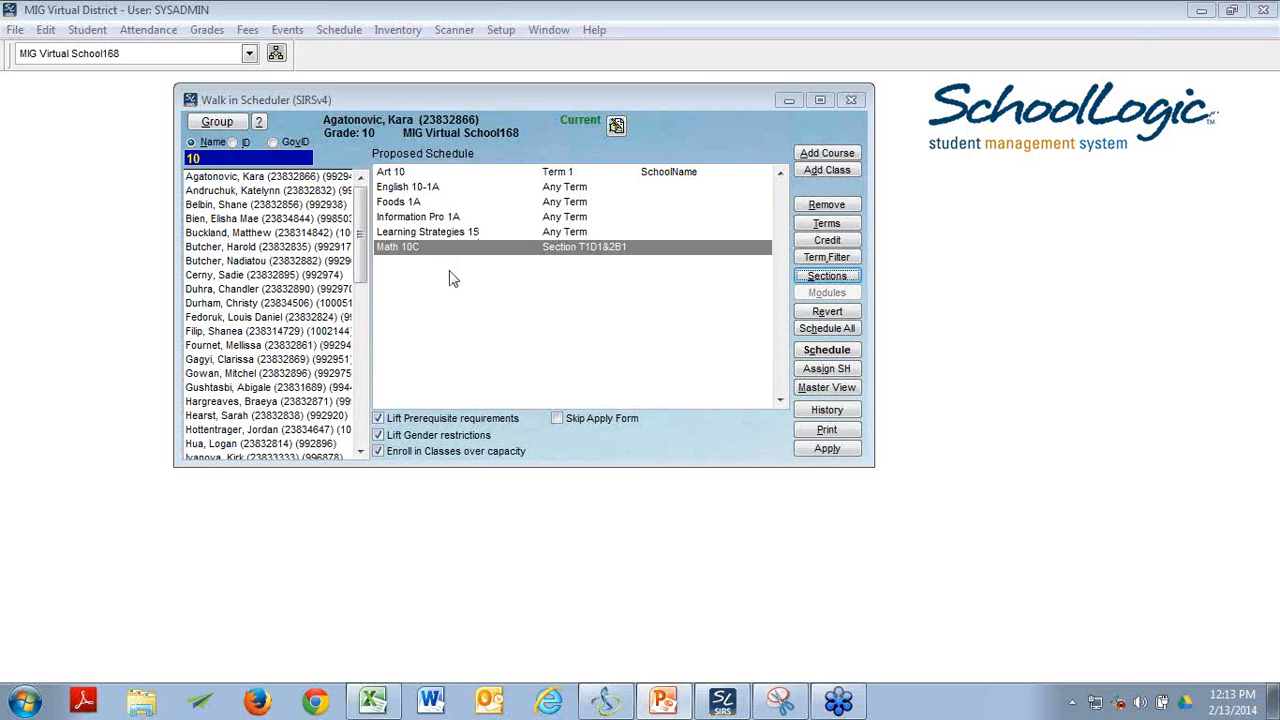
left_click(379, 450)
left_click(560, 421)
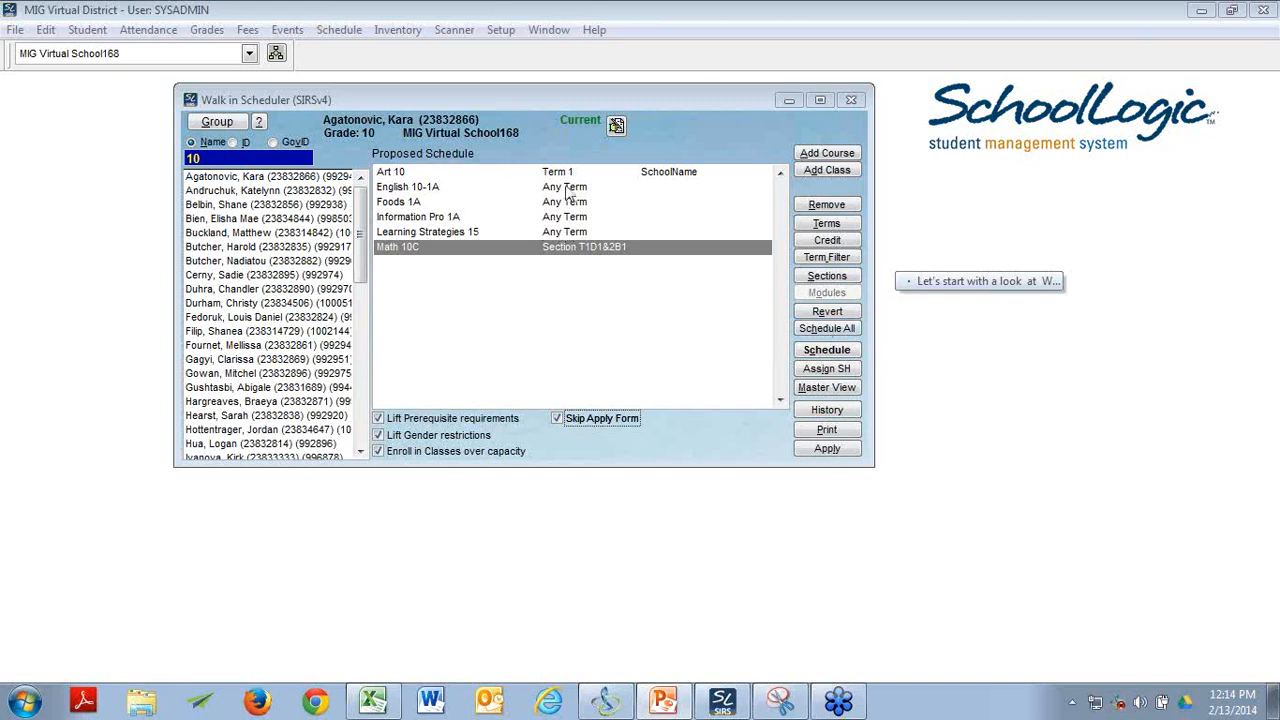
left_click(985, 245)
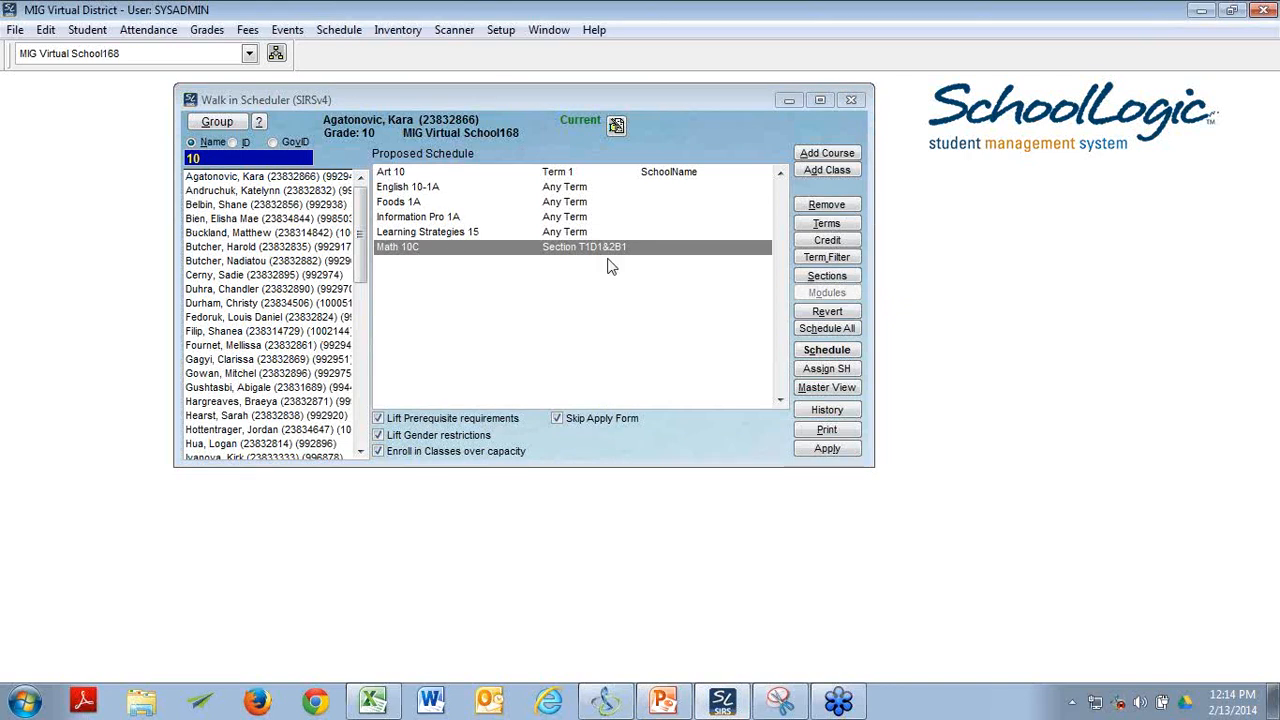
- Generate timetable options for the proposed courses and go through the alternatives up to attempt 8, moving the timetable clear of the course list
left_click(836, 352)
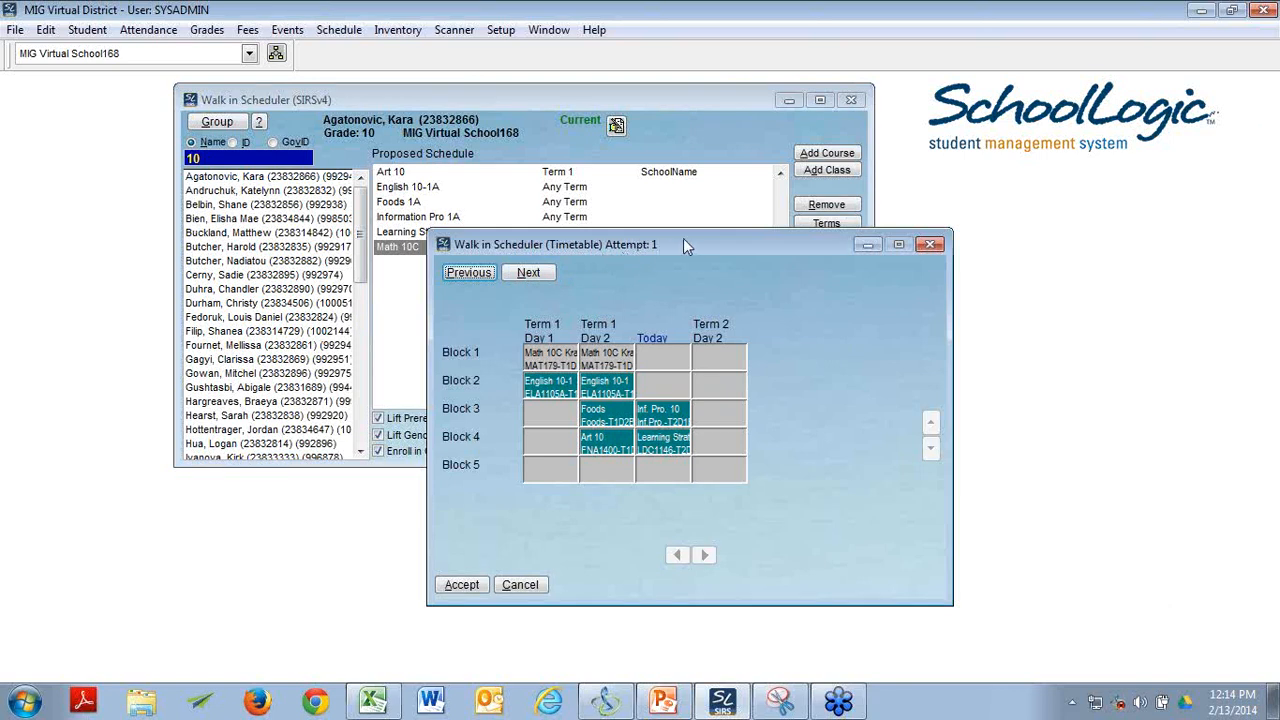
left_click(521, 276)
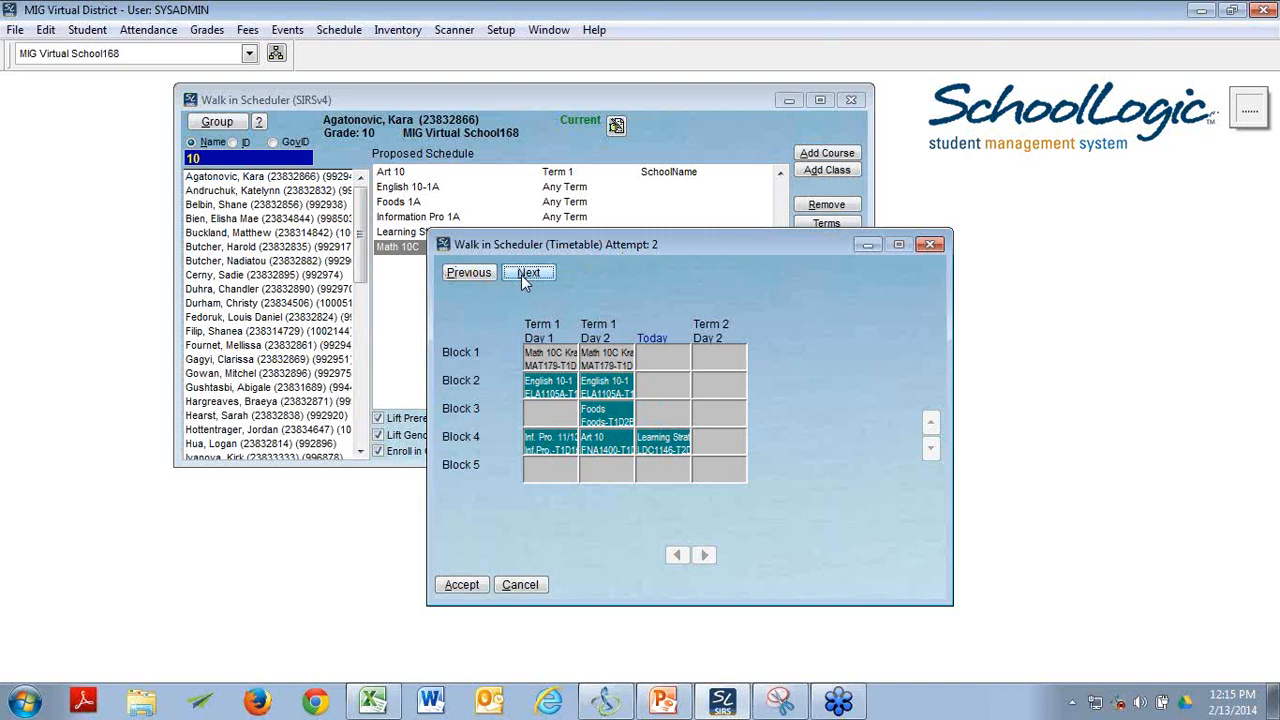
left_click(524, 276)
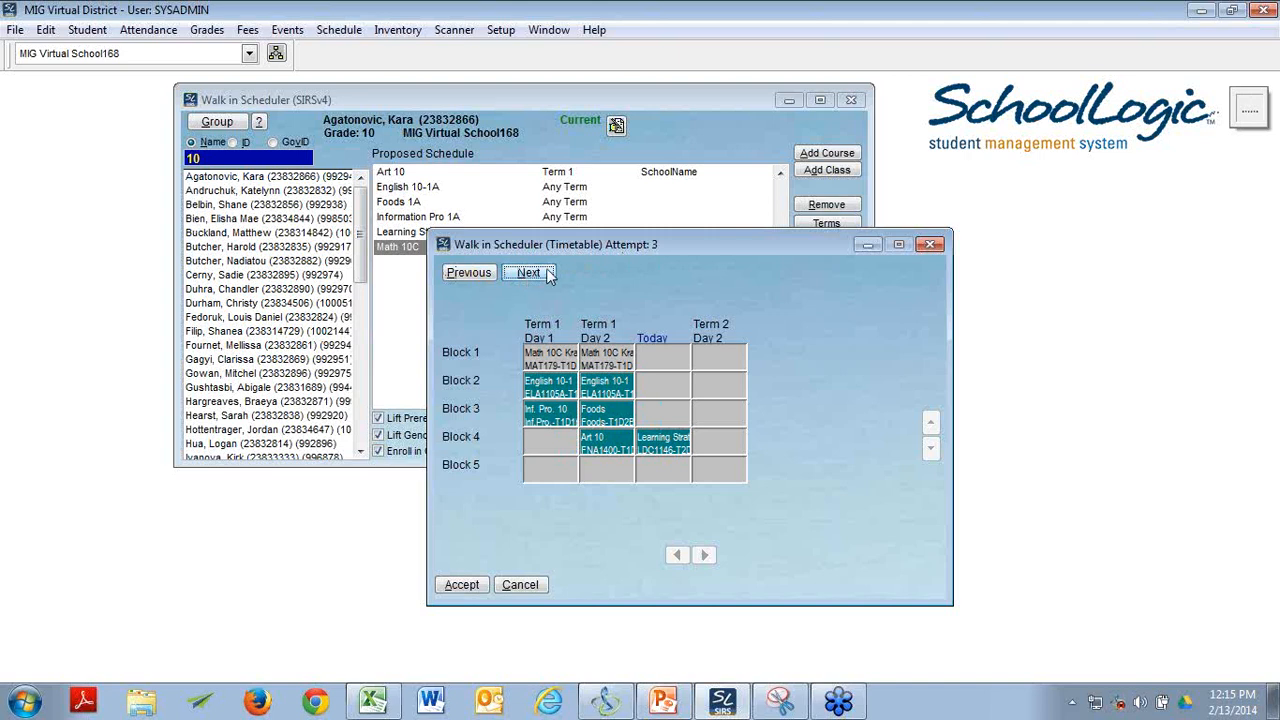
left_click(526, 276)
left_click_drag(692, 248, 1012, 279)
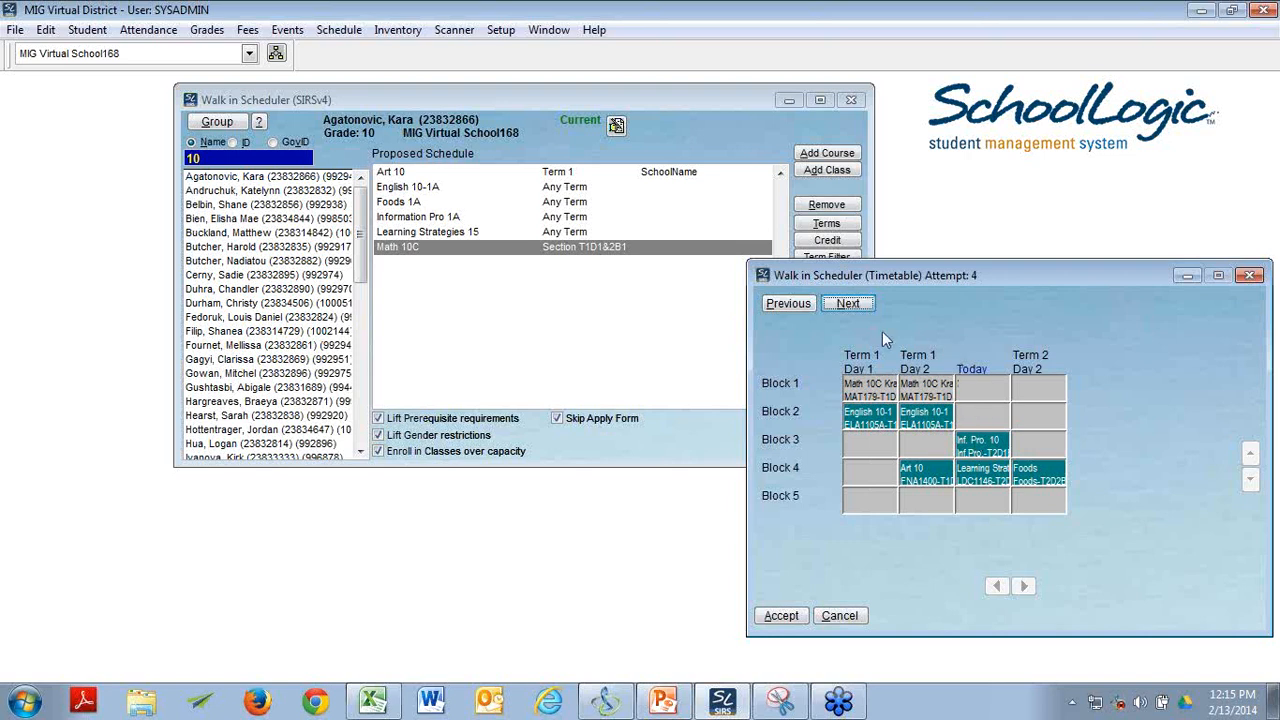
left_click(847, 304)
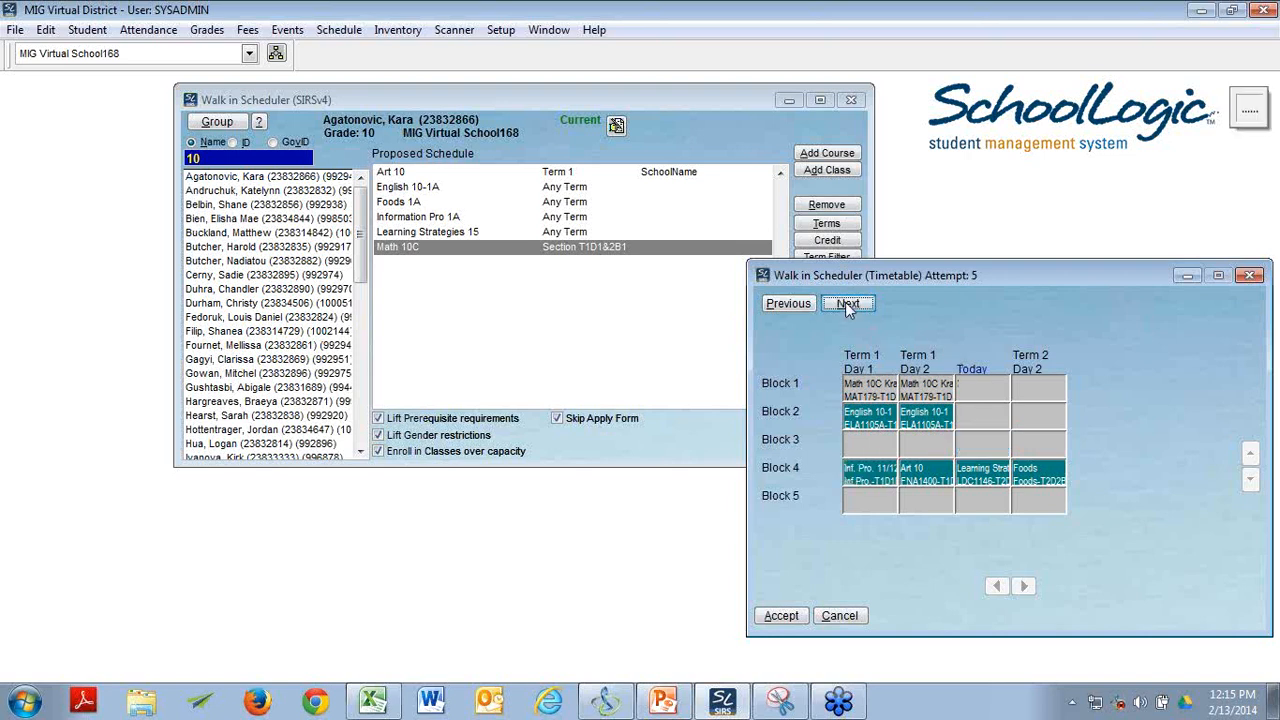
left_click(847, 304)
left_click(847, 304)
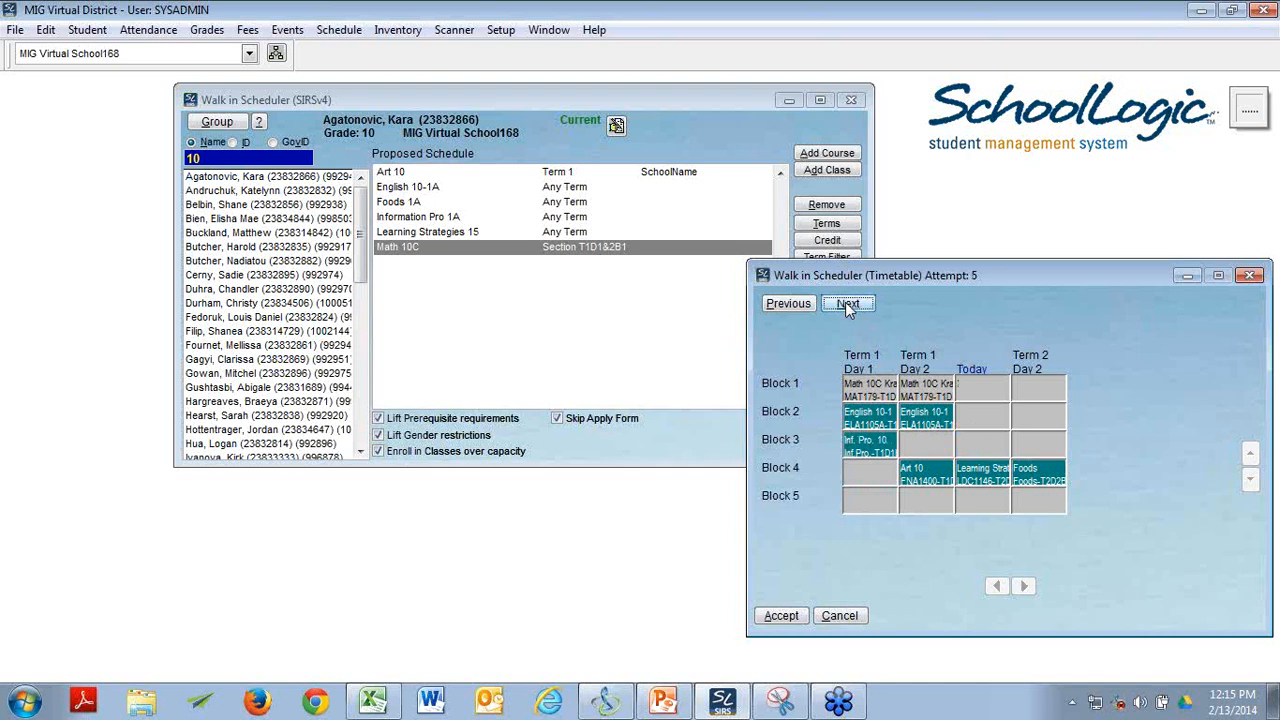
left_click(847, 304)
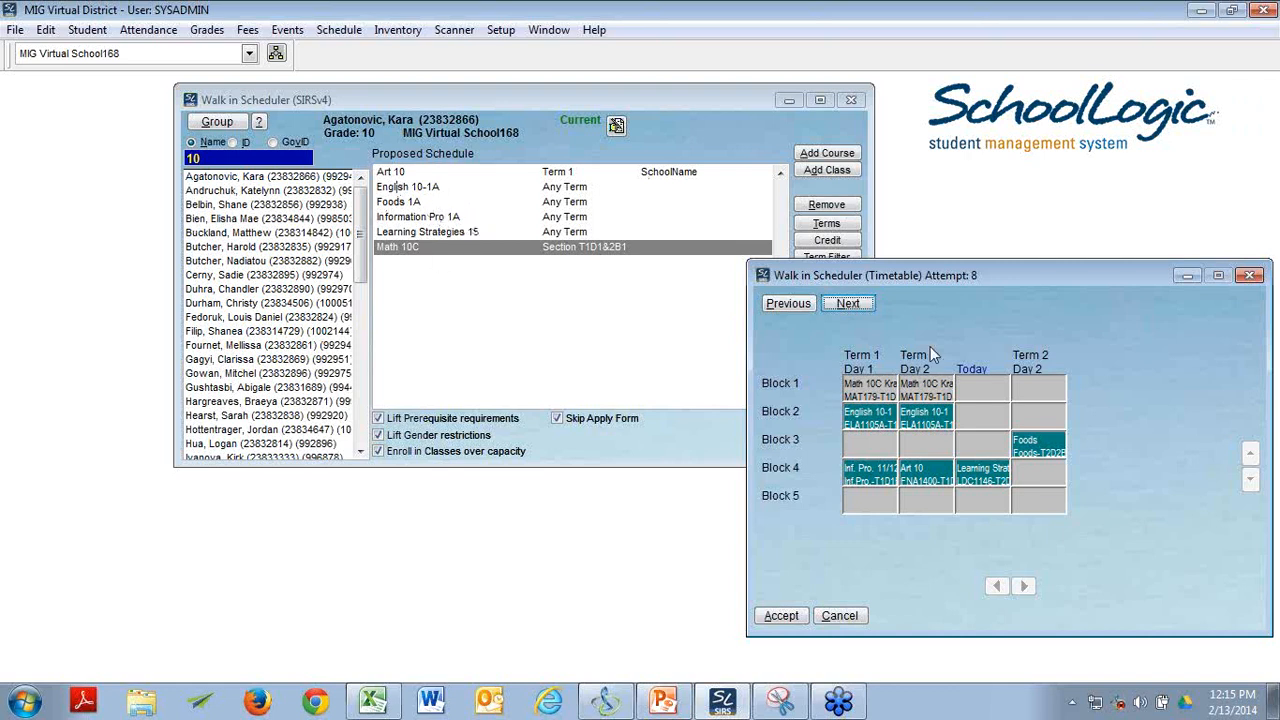
- Compare the timetable alternatives up to attempt 11, return to attempt 2 and accept that timetable
left_click(846, 303)
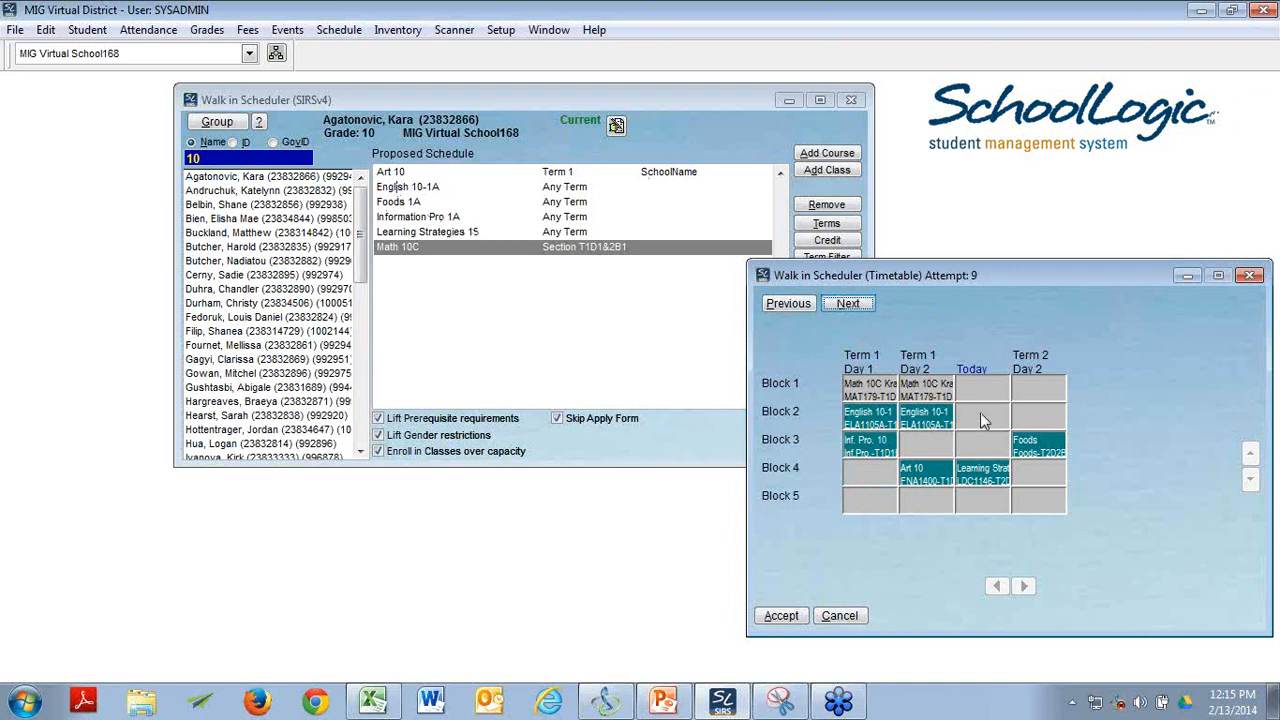
left_click(846, 304)
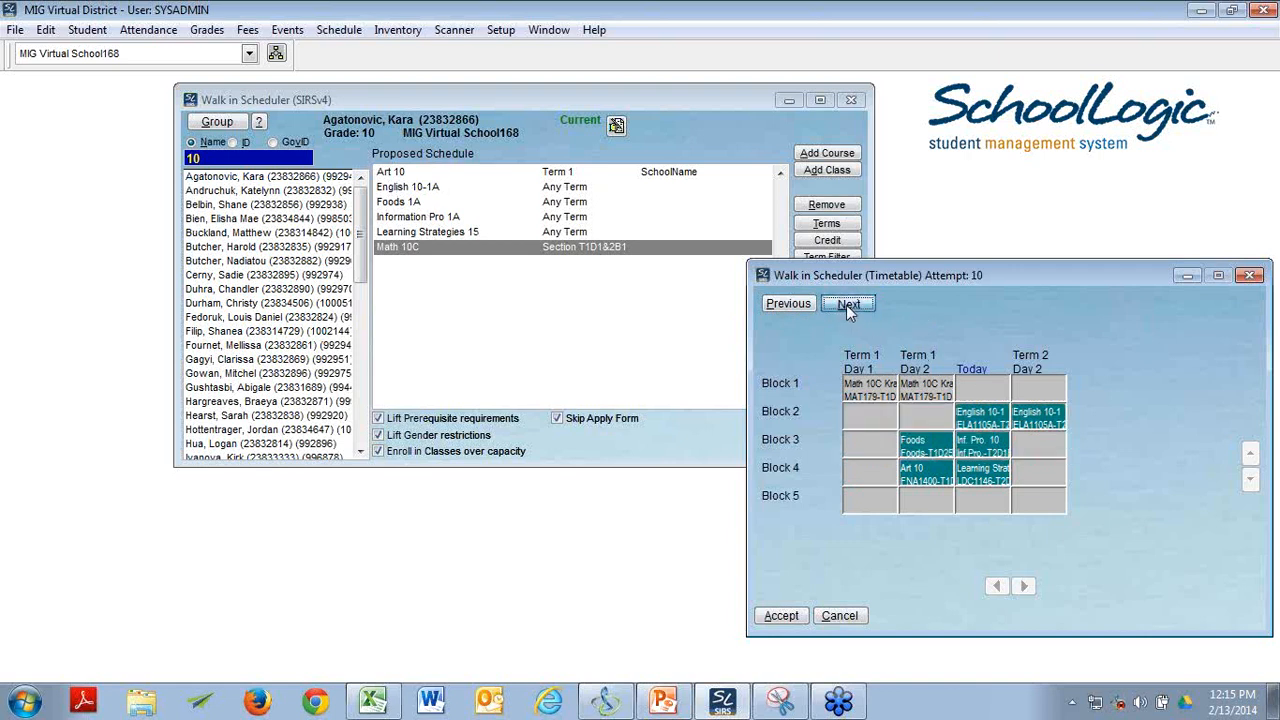
left_click(847, 305)
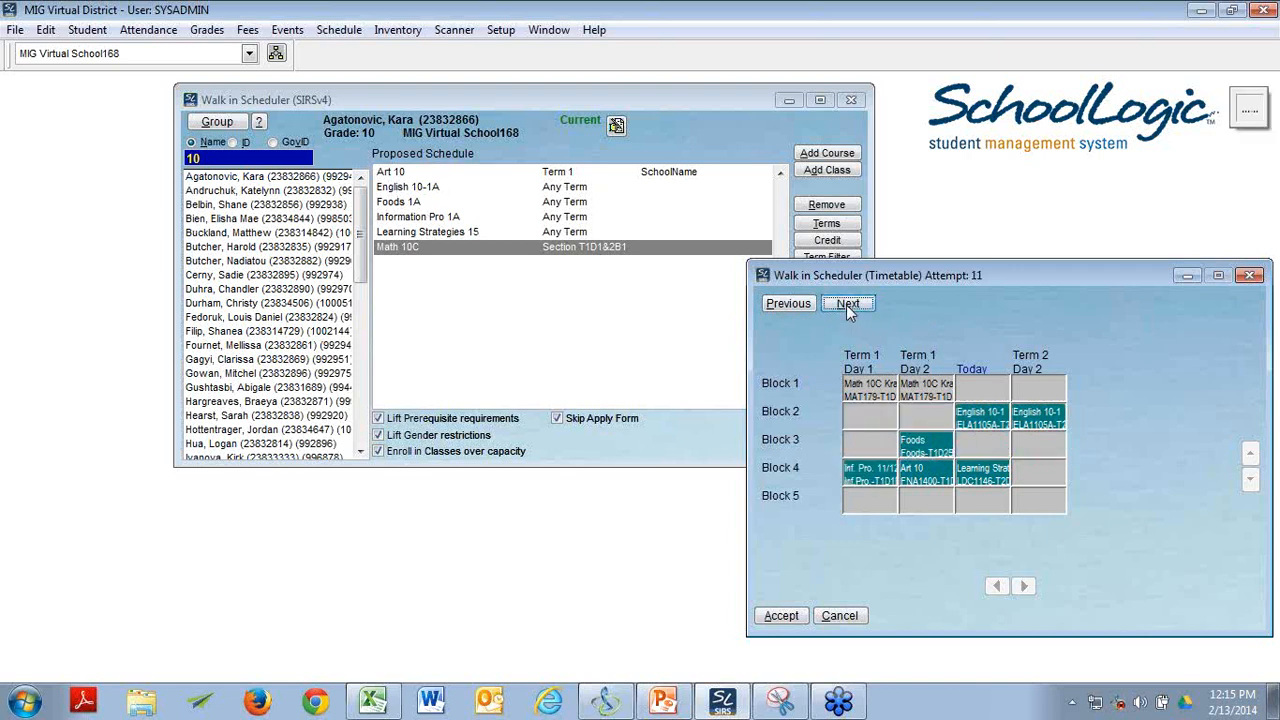
left_click(794, 303)
left_click(794, 303)
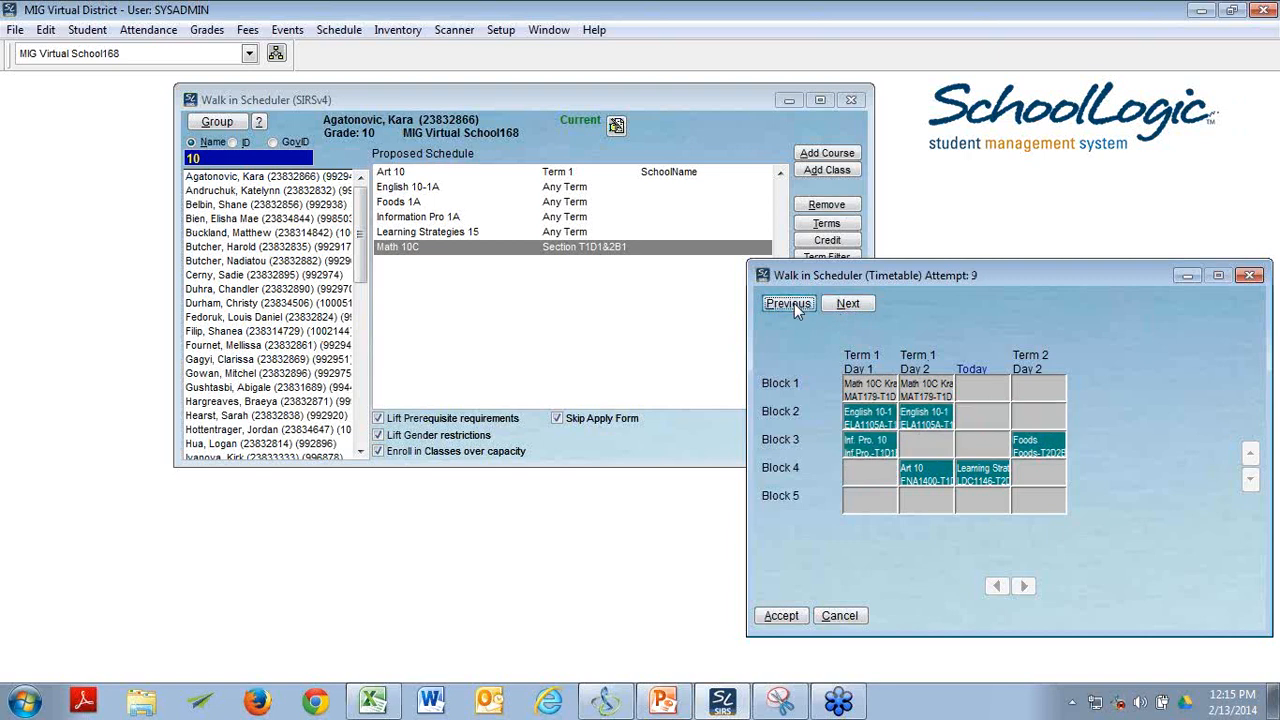
left_click(794, 303)
left_click(794, 303)
left_click(794, 303)
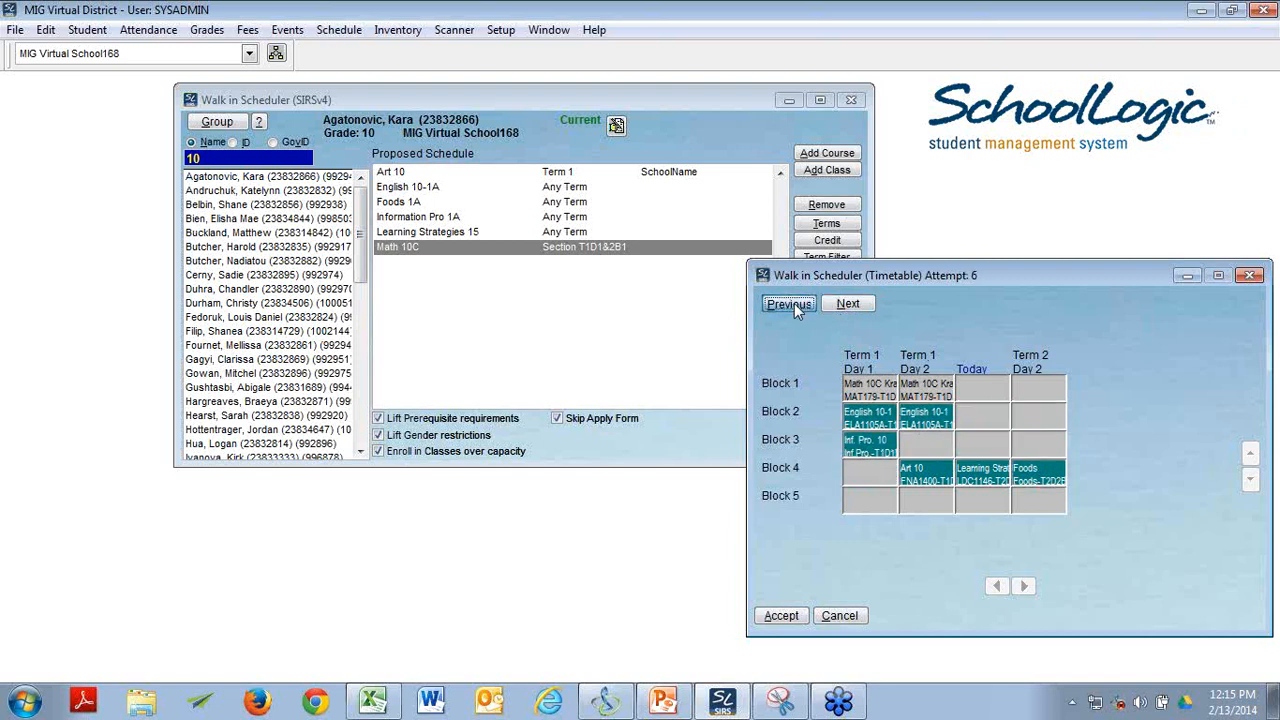
left_click(794, 303)
left_click(794, 303)
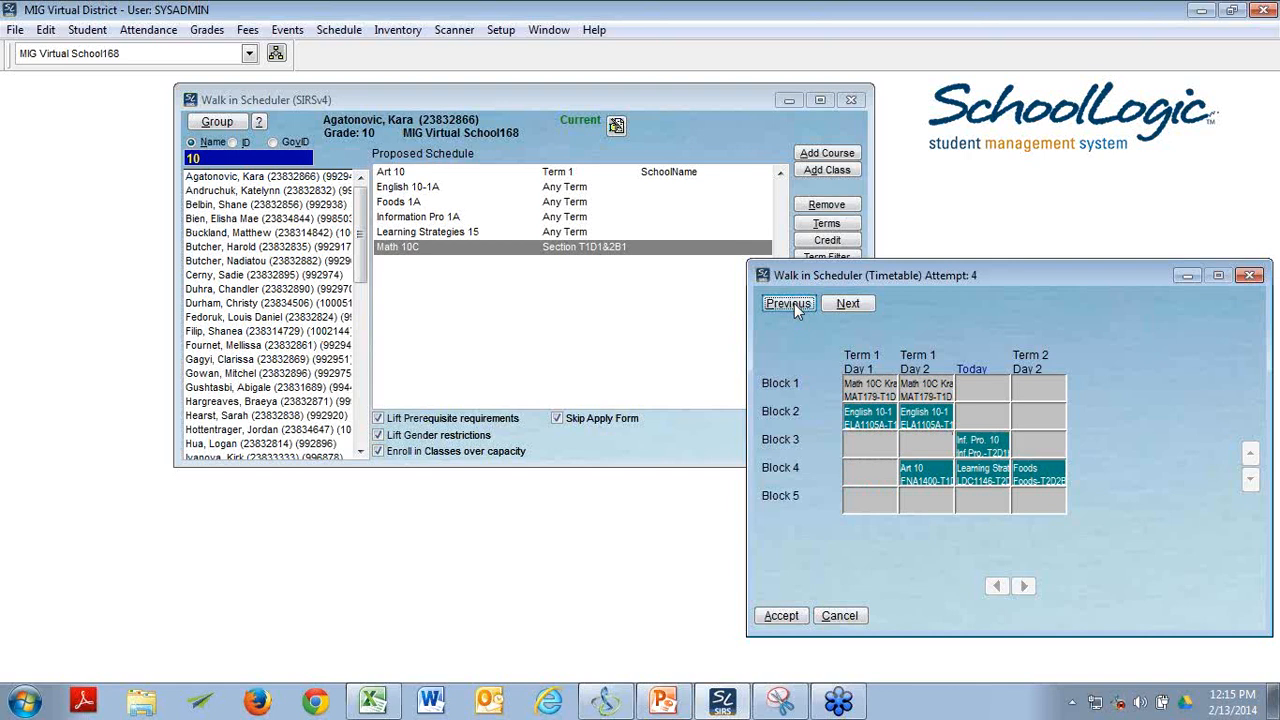
left_click(794, 303)
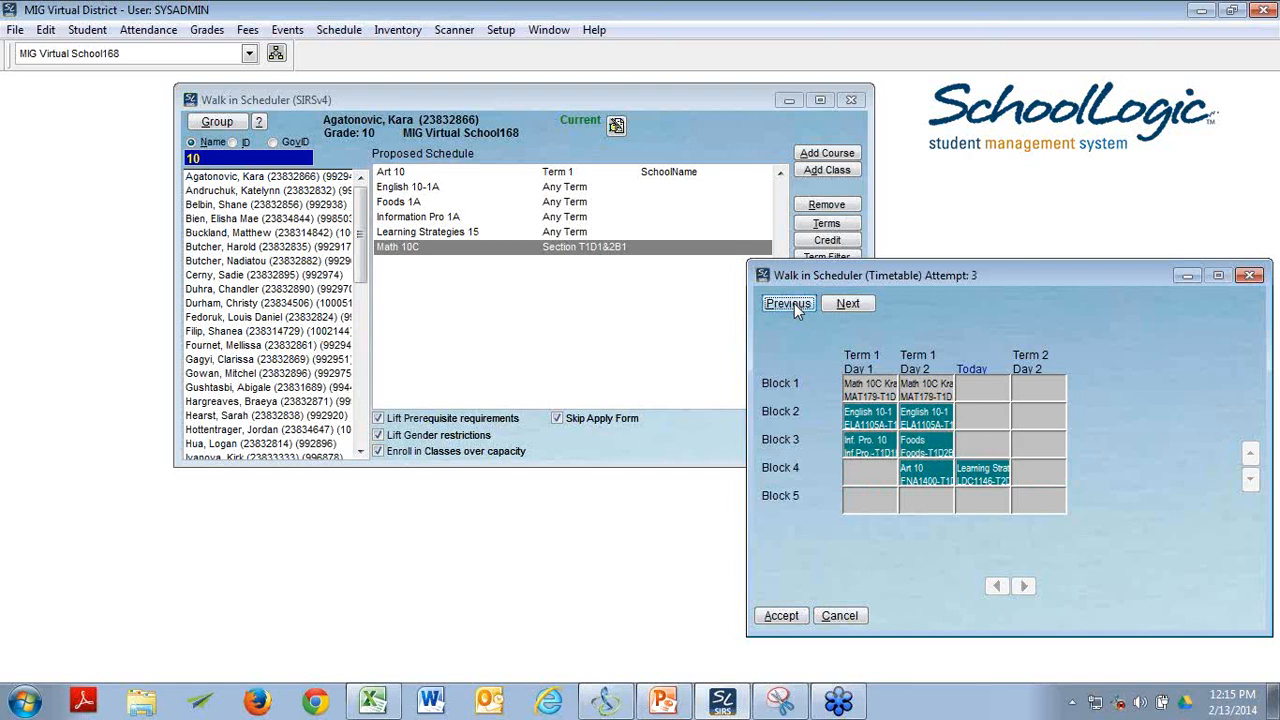
left_click(794, 303)
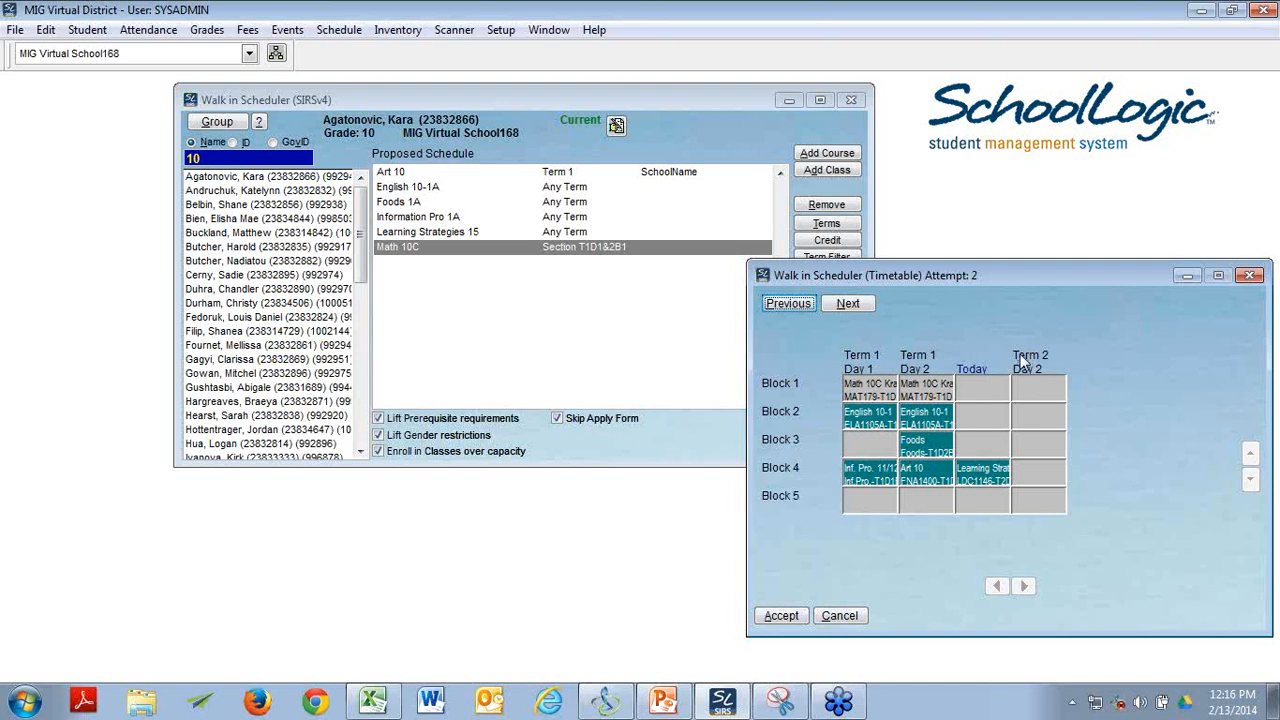
left_click(790, 615)
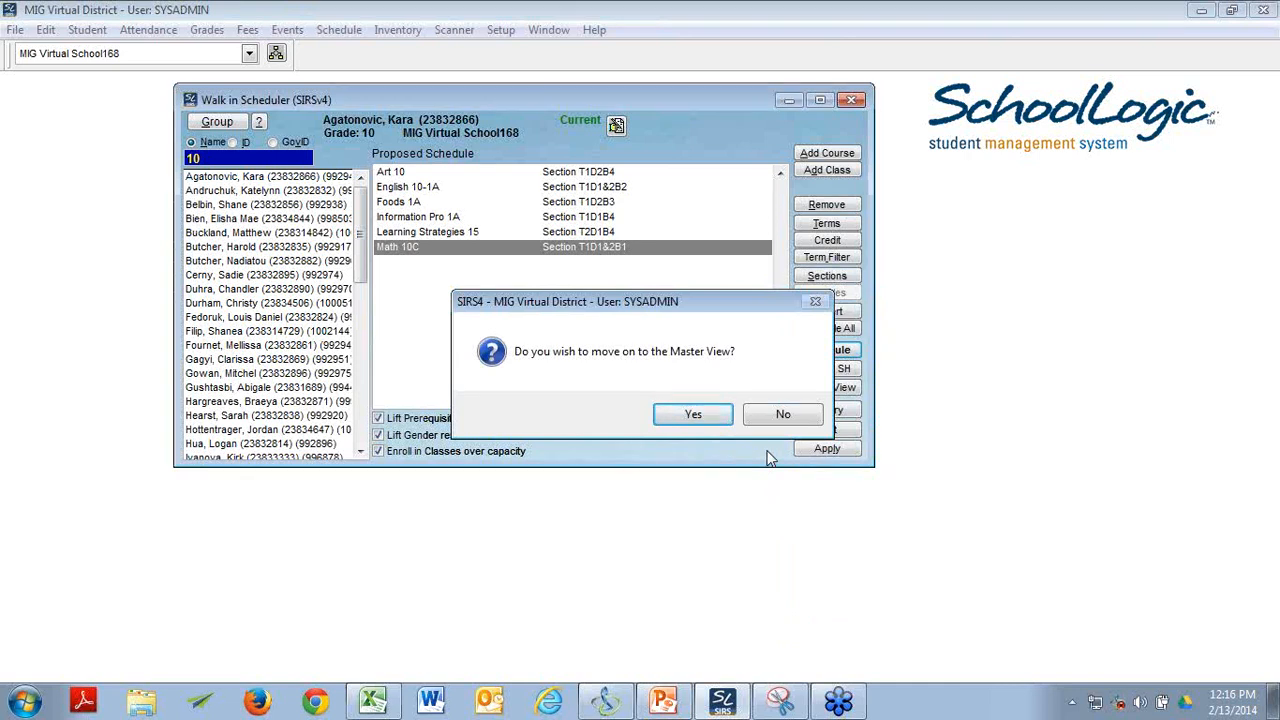
- Move on to the Master View, highlight the Inf. Pro. 11/12 and English 10-1 classes in the timetable, and accept the schedule
left_click(700, 415)
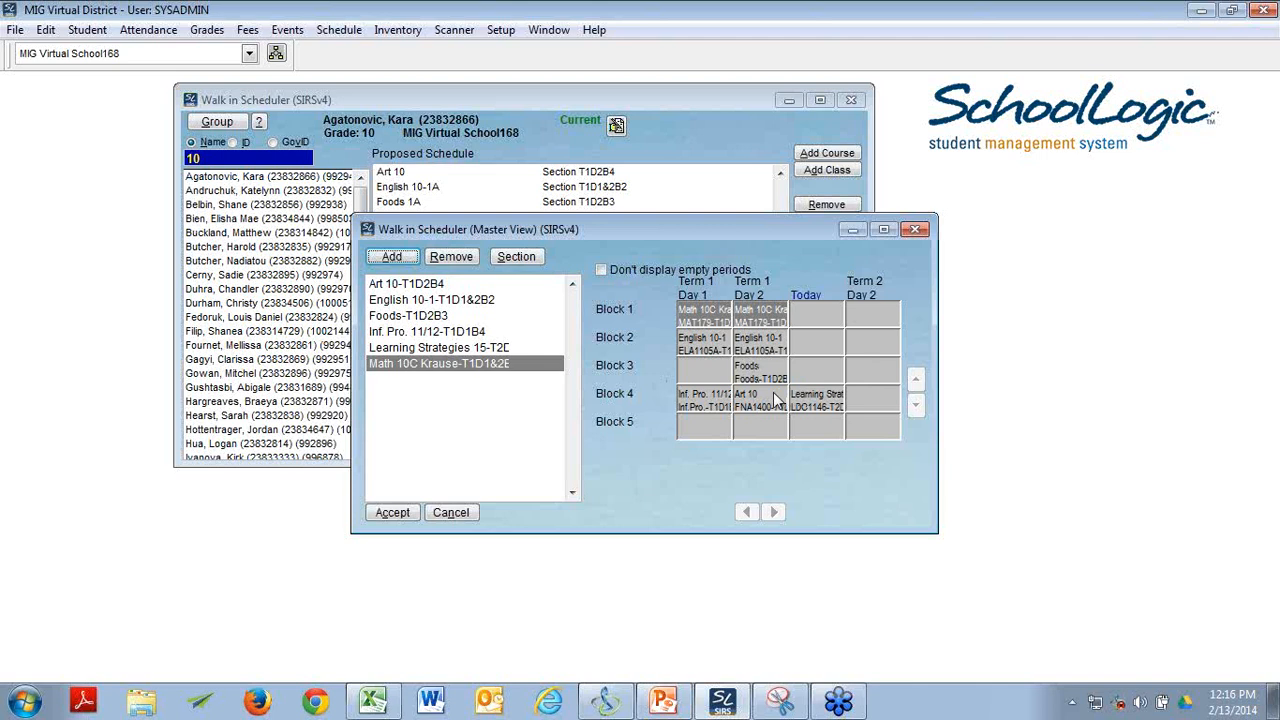
left_click(446, 334)
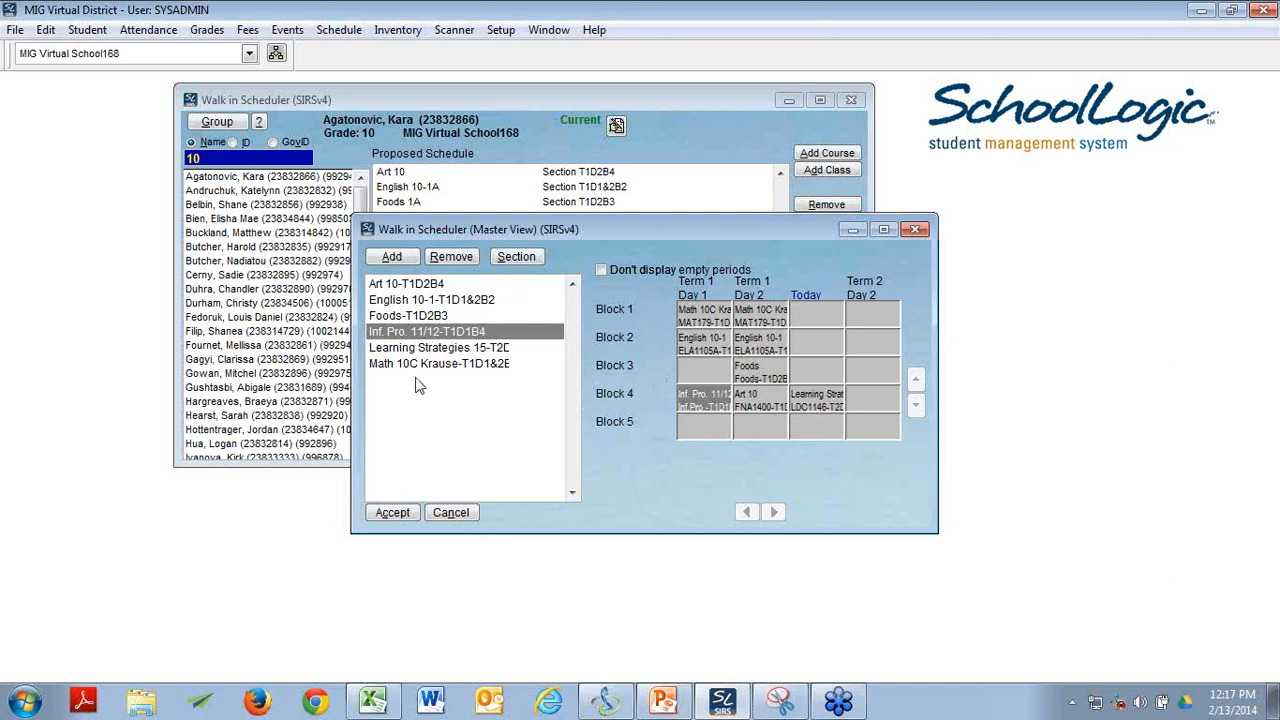
left_click(430, 302)
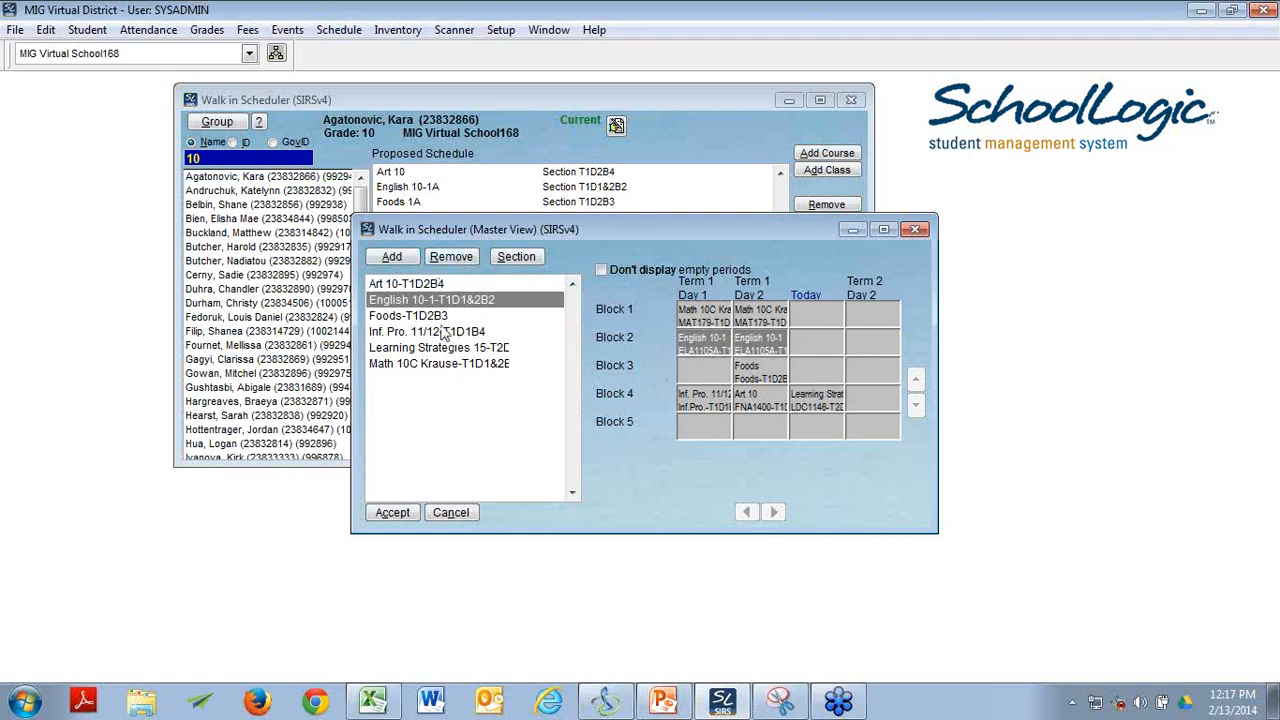
left_click(392, 512)
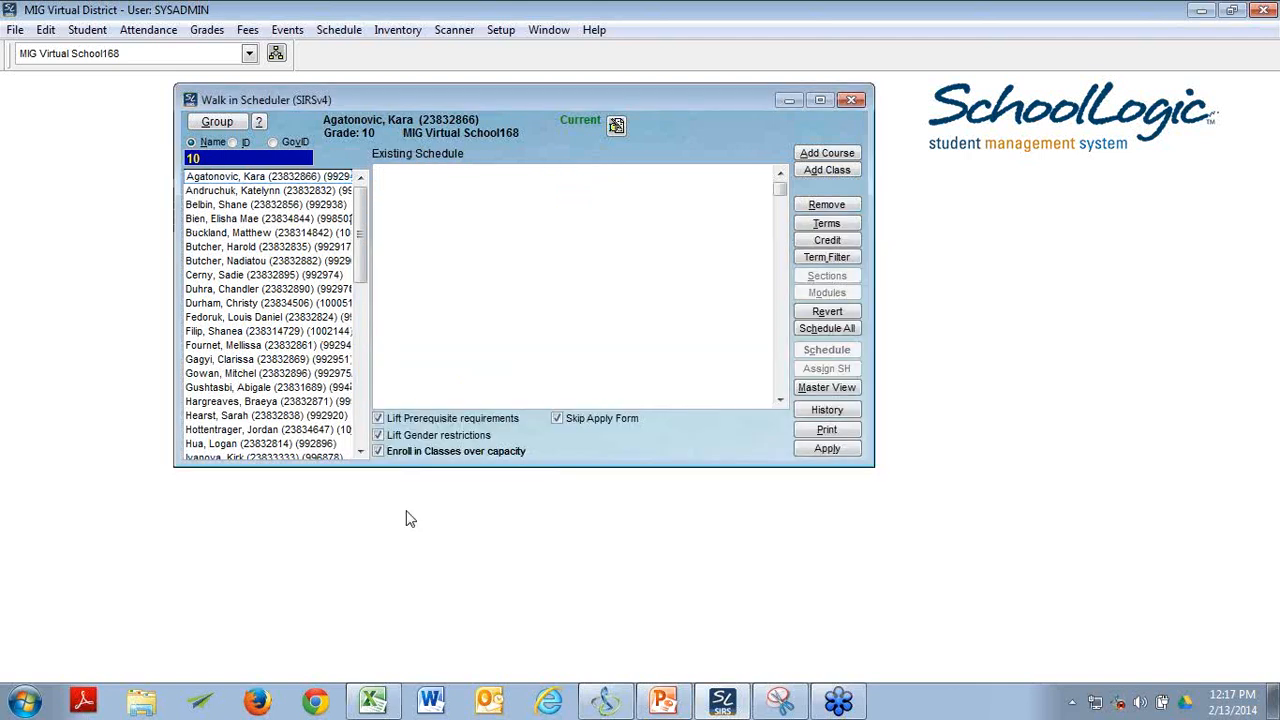
- Apply the accepted schedule for the first grade 10 student and decline printing the timetable
left_click(828, 451)
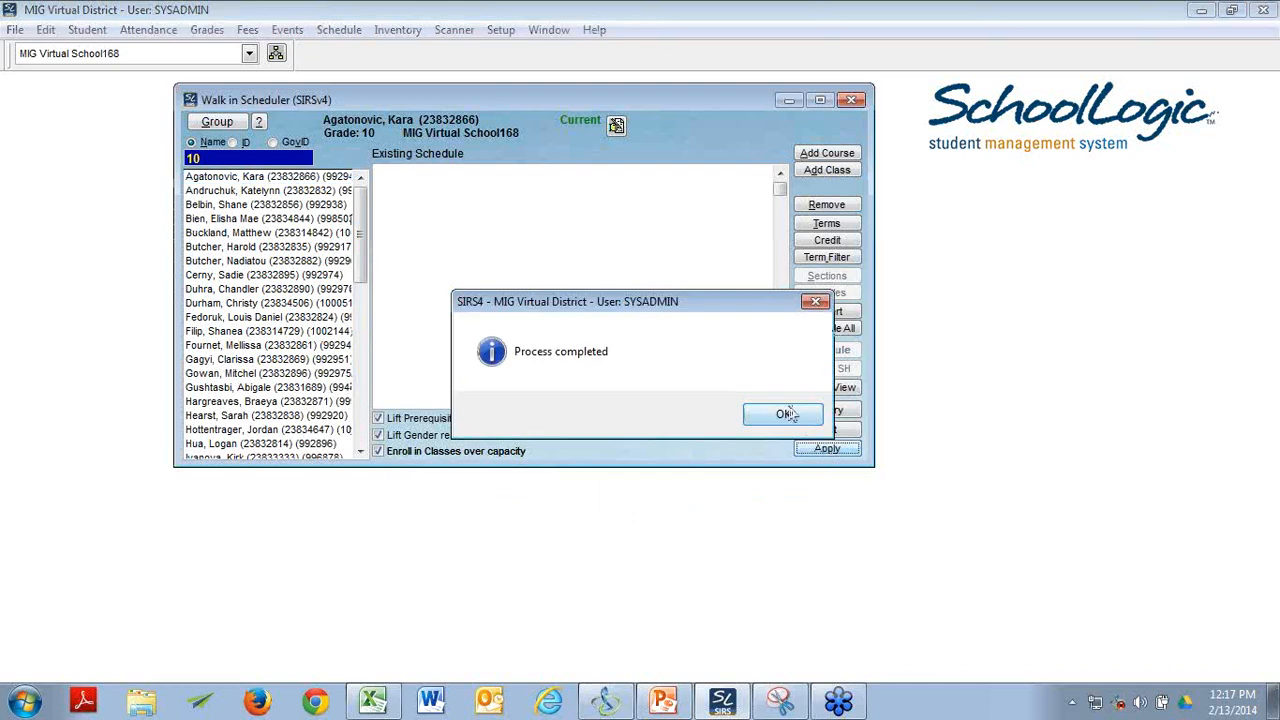
left_click(785, 415)
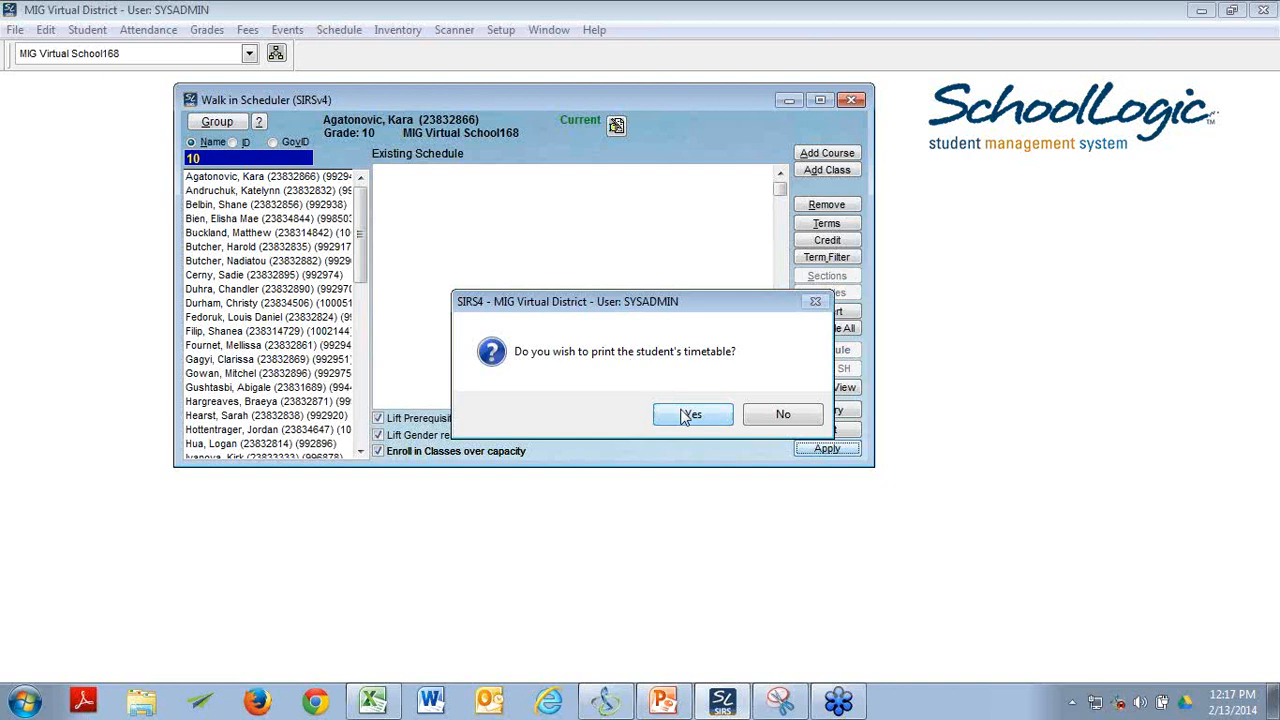
left_click(760, 416)
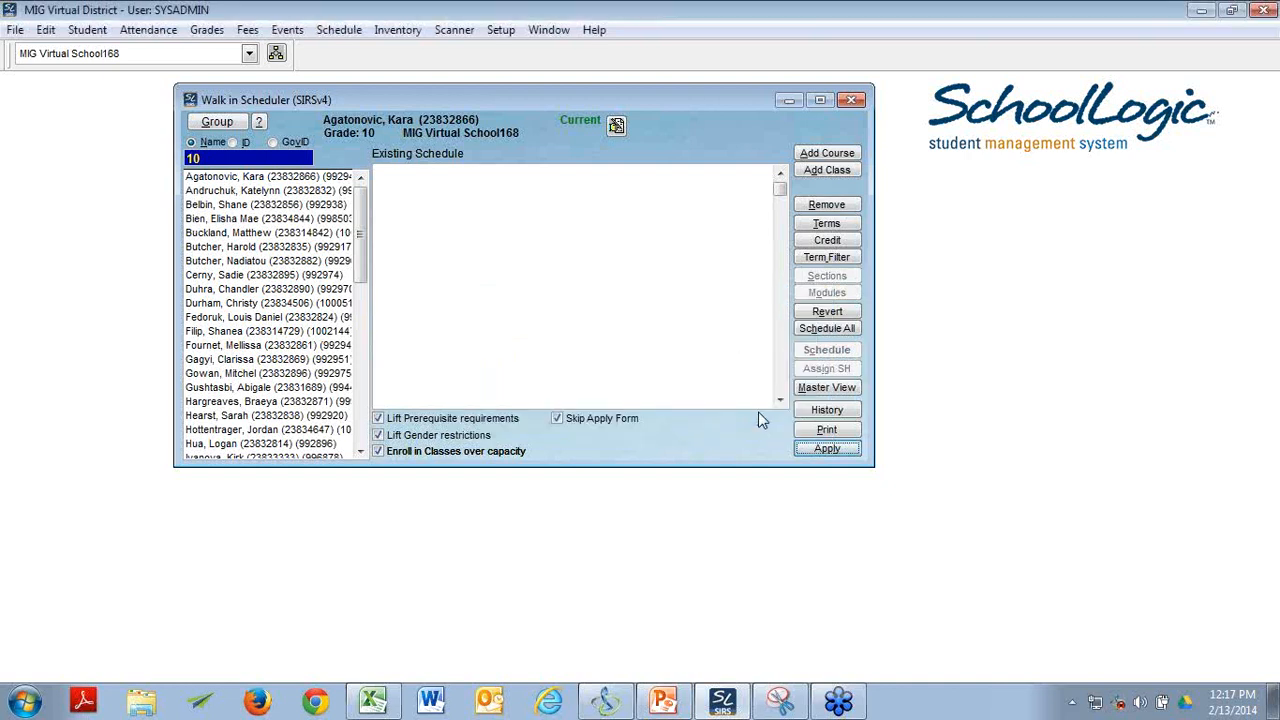
- Switch between the first and second listed students to check their existing schedules, ending on the first student
left_click(262, 191)
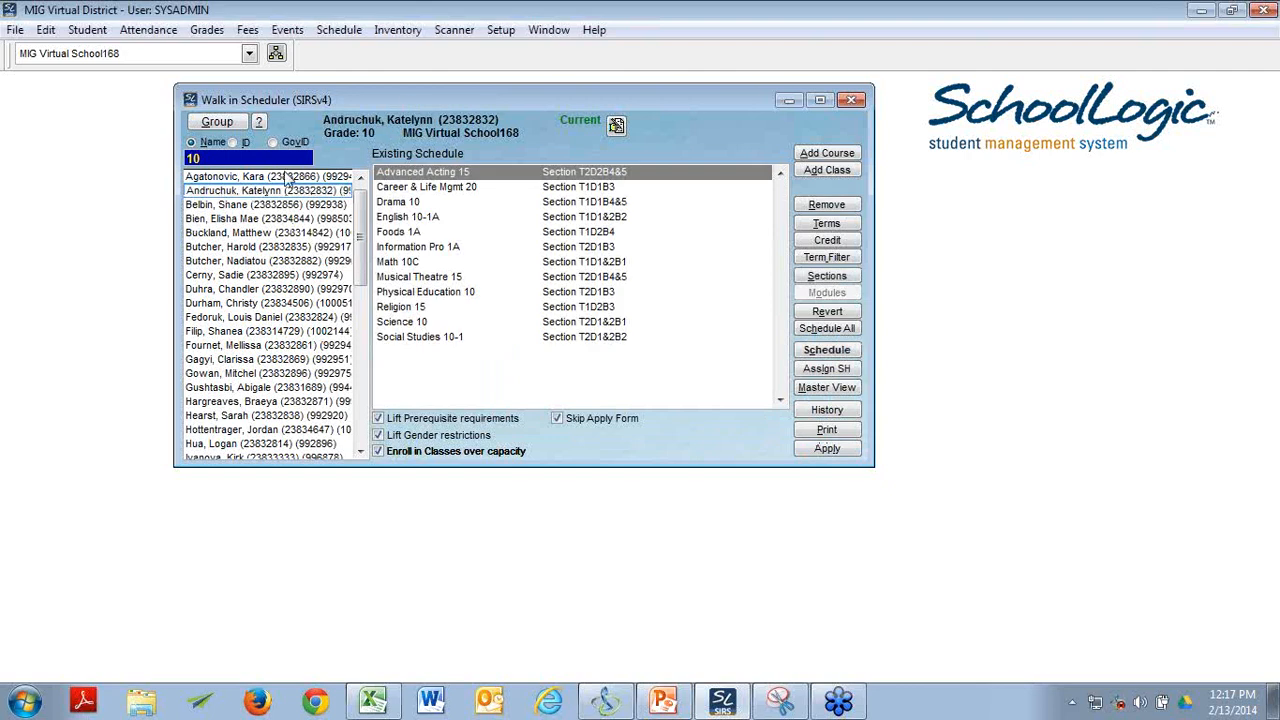
left_click(265, 180)
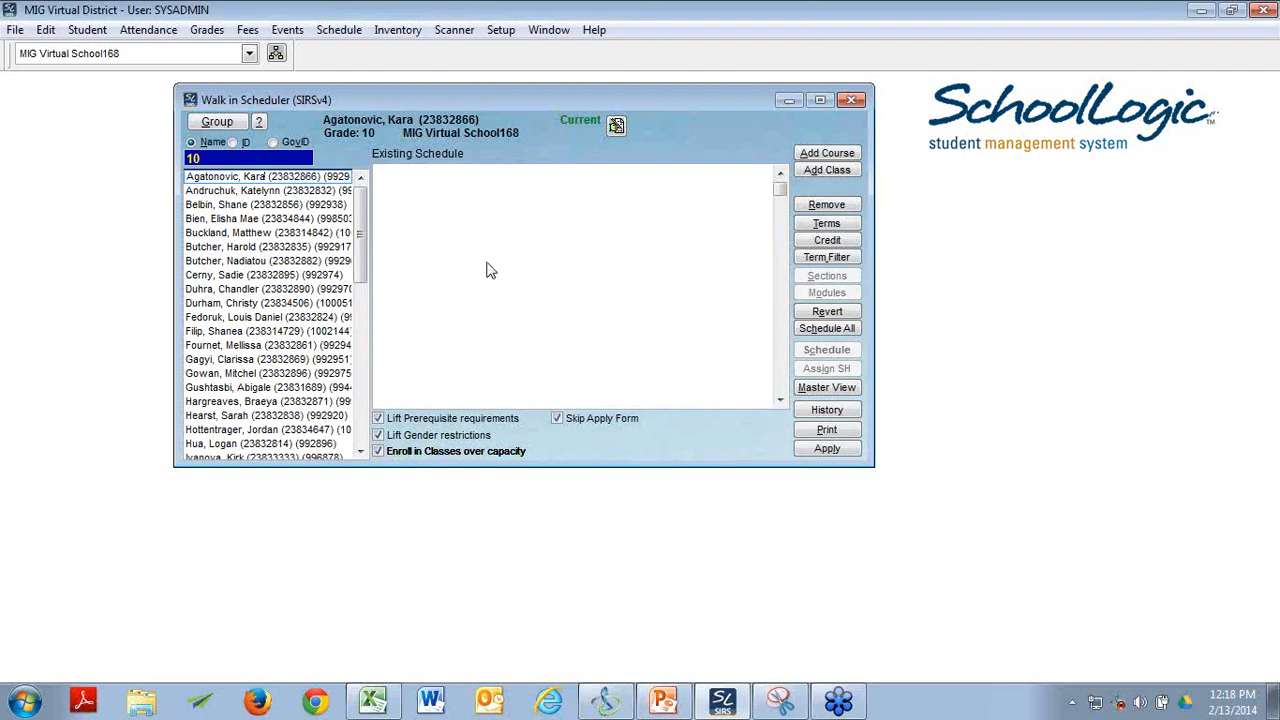
left_click(242, 192)
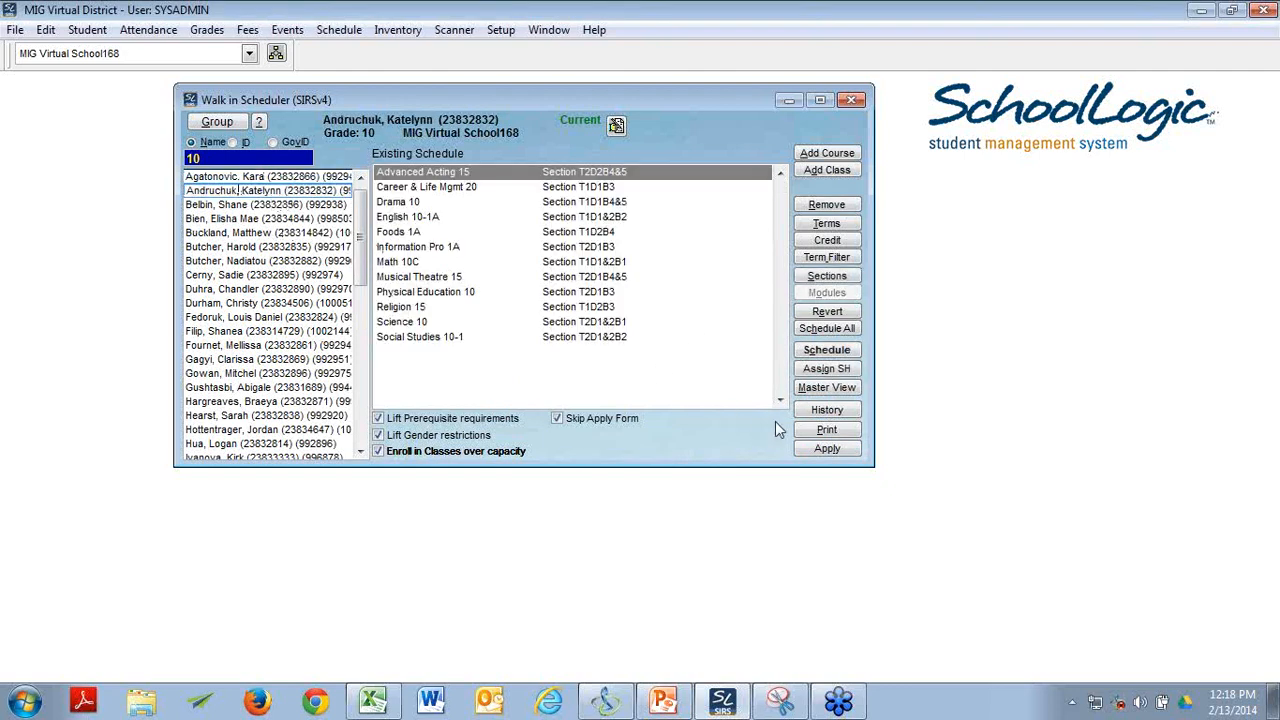
key("Up")
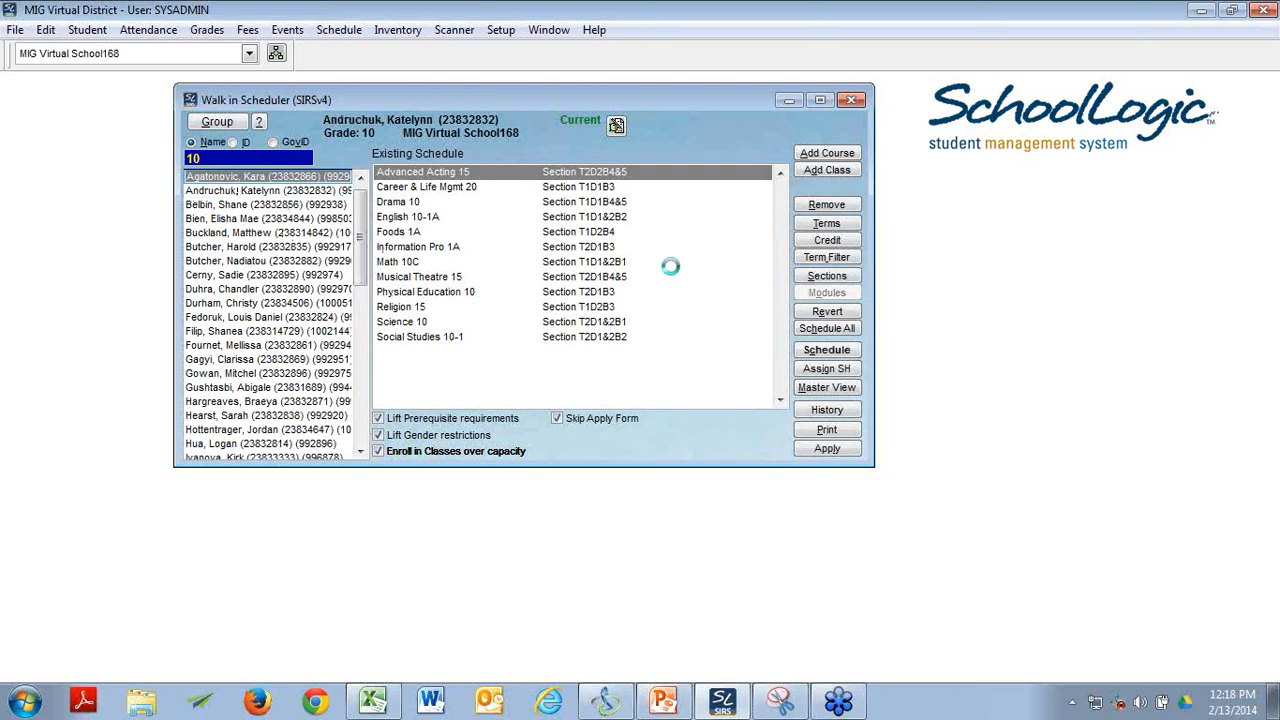
- Check the first student's timetable in the Master View and close it without accepting the schedule
left_click(814, 389)
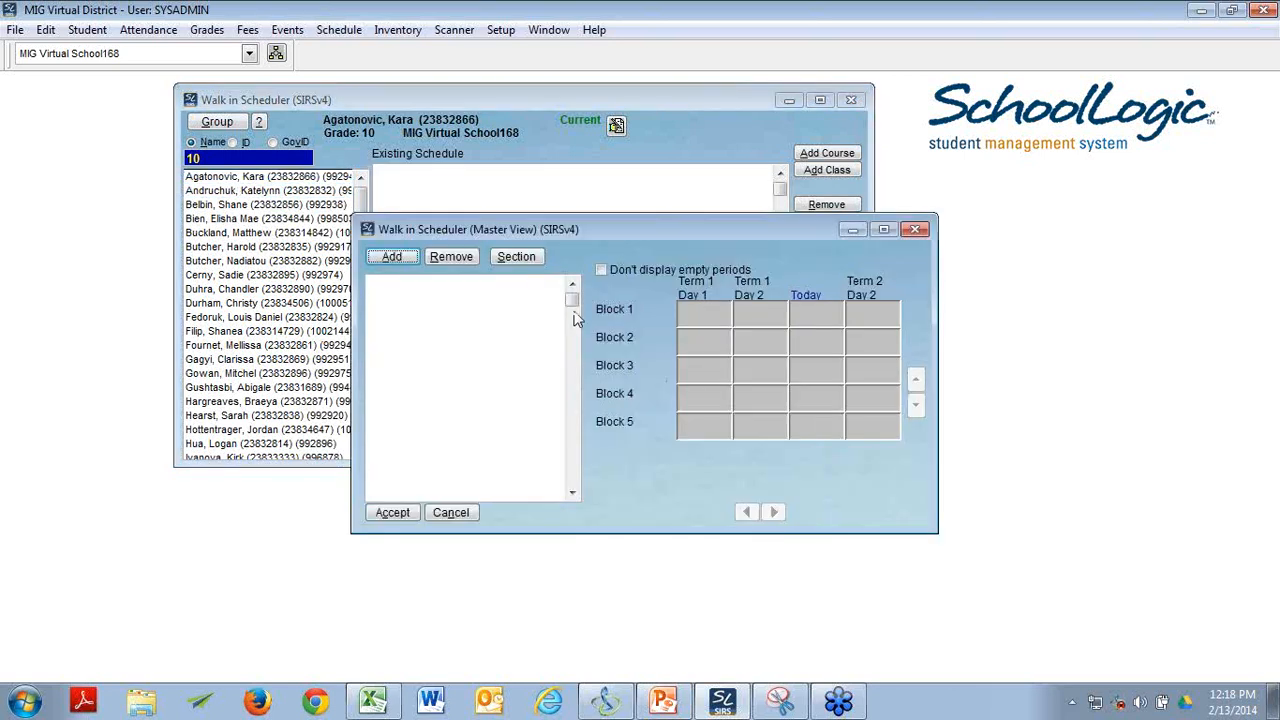
left_click(915, 230)
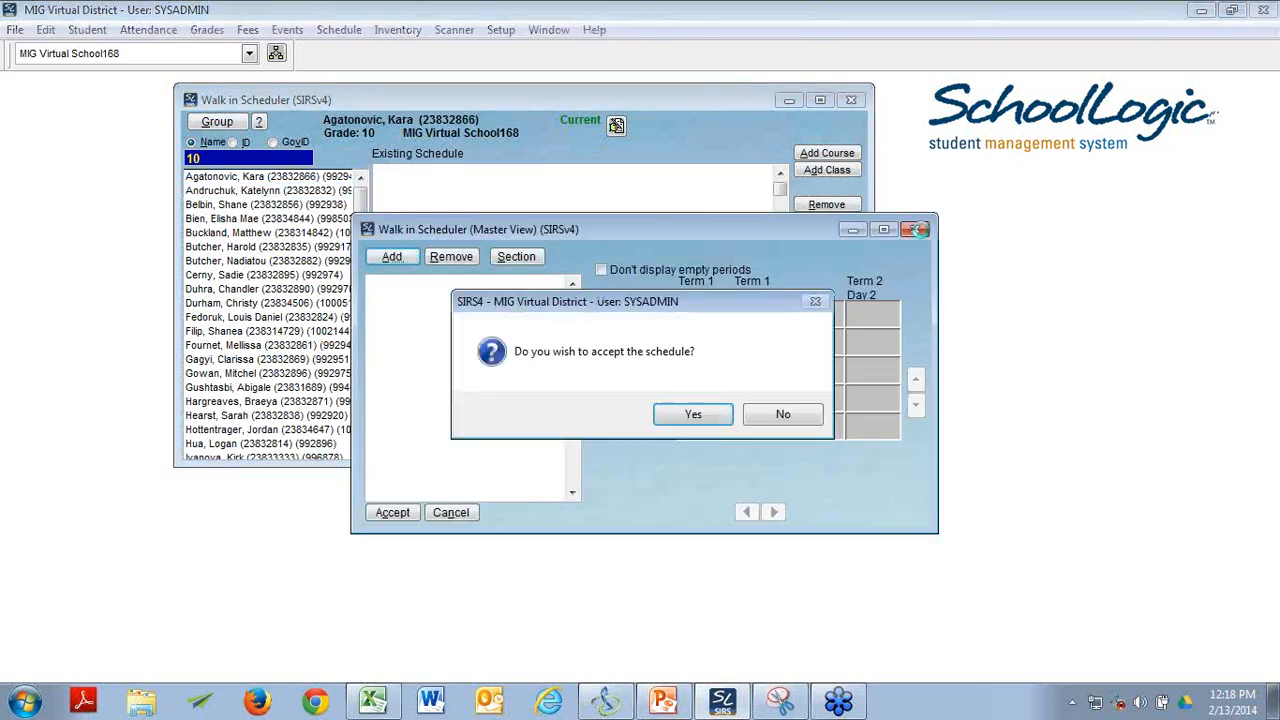
left_click(757, 418)
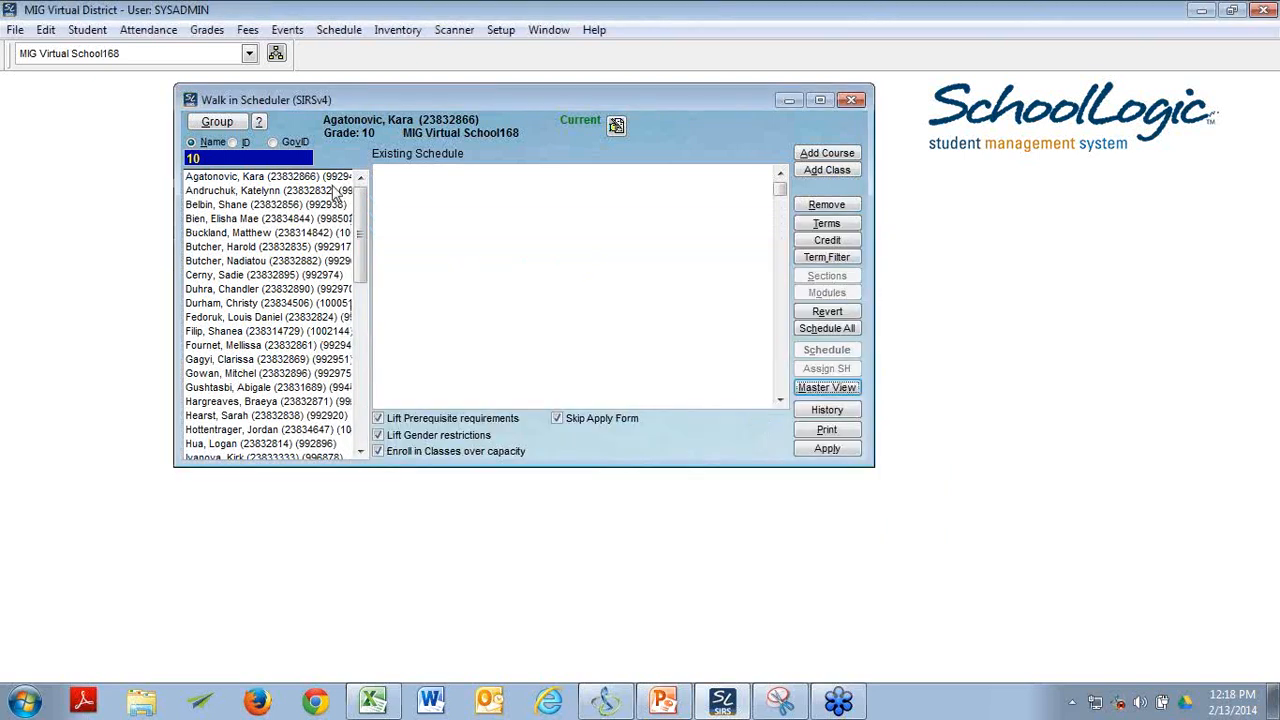
- Examine the second listed student's timetable in the Master View and leave it without accepting the schedule
left_click(291, 190)
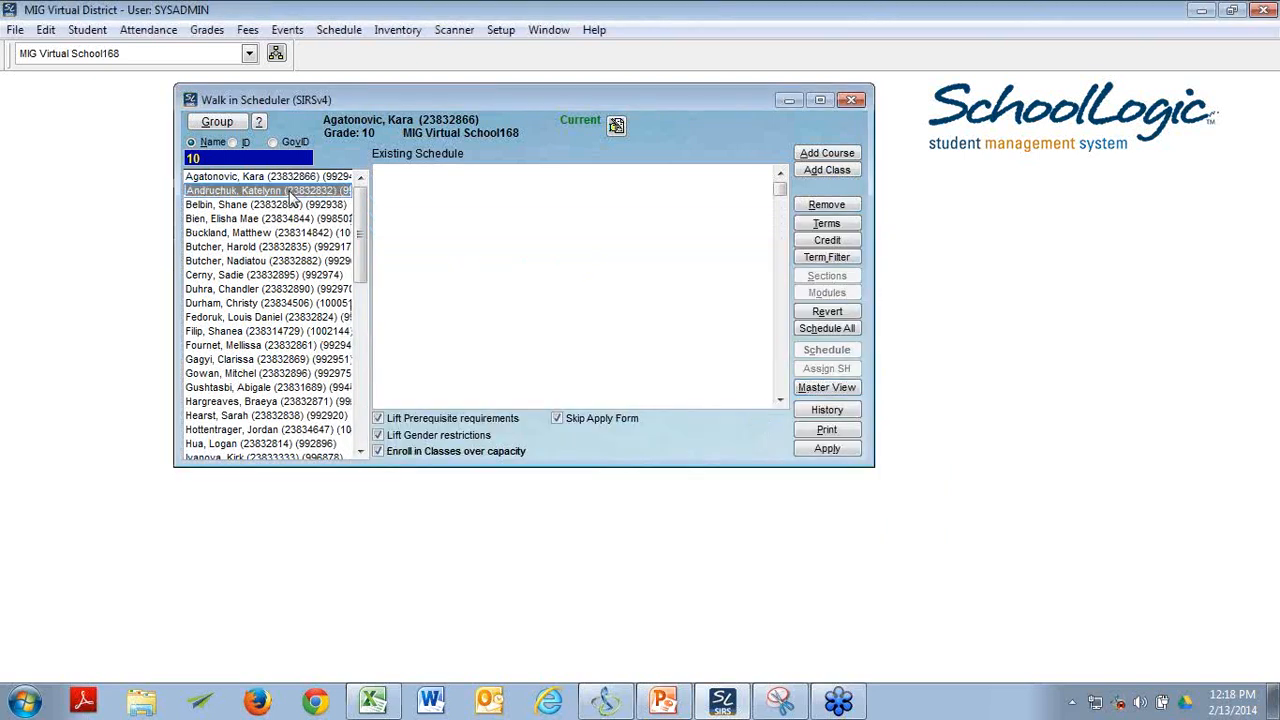
left_click(848, 390)
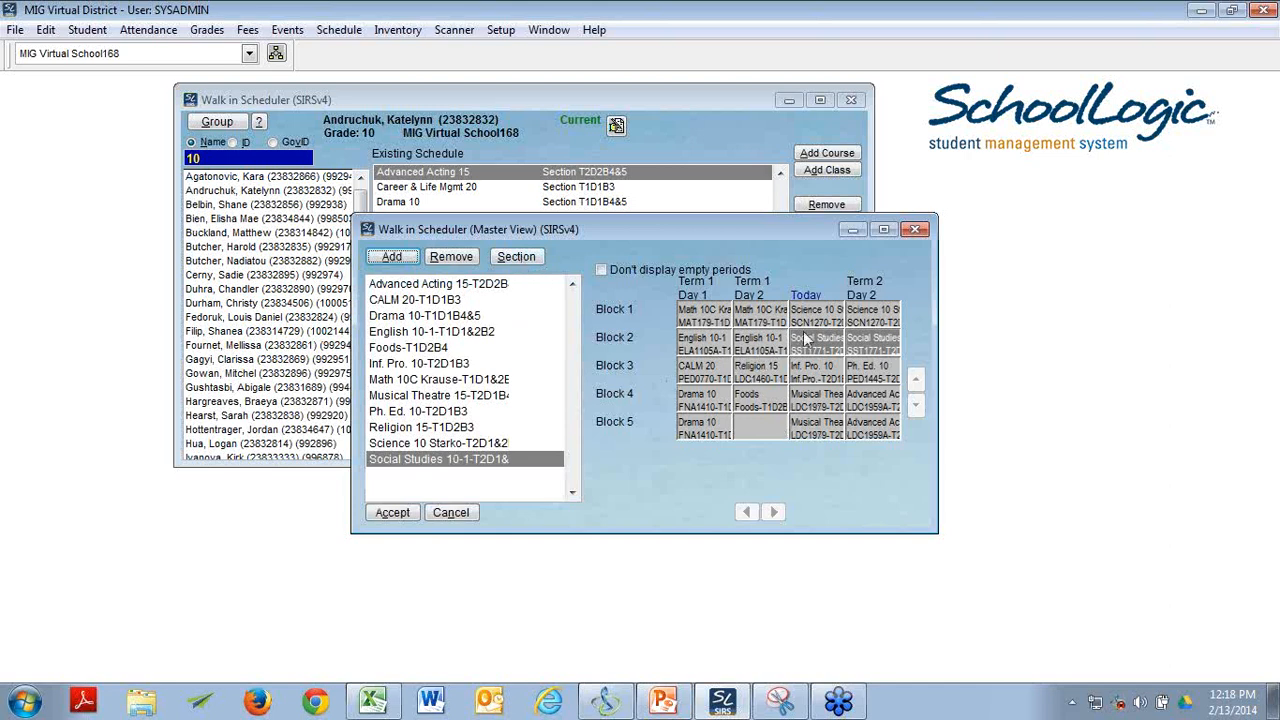
left_click(915, 229)
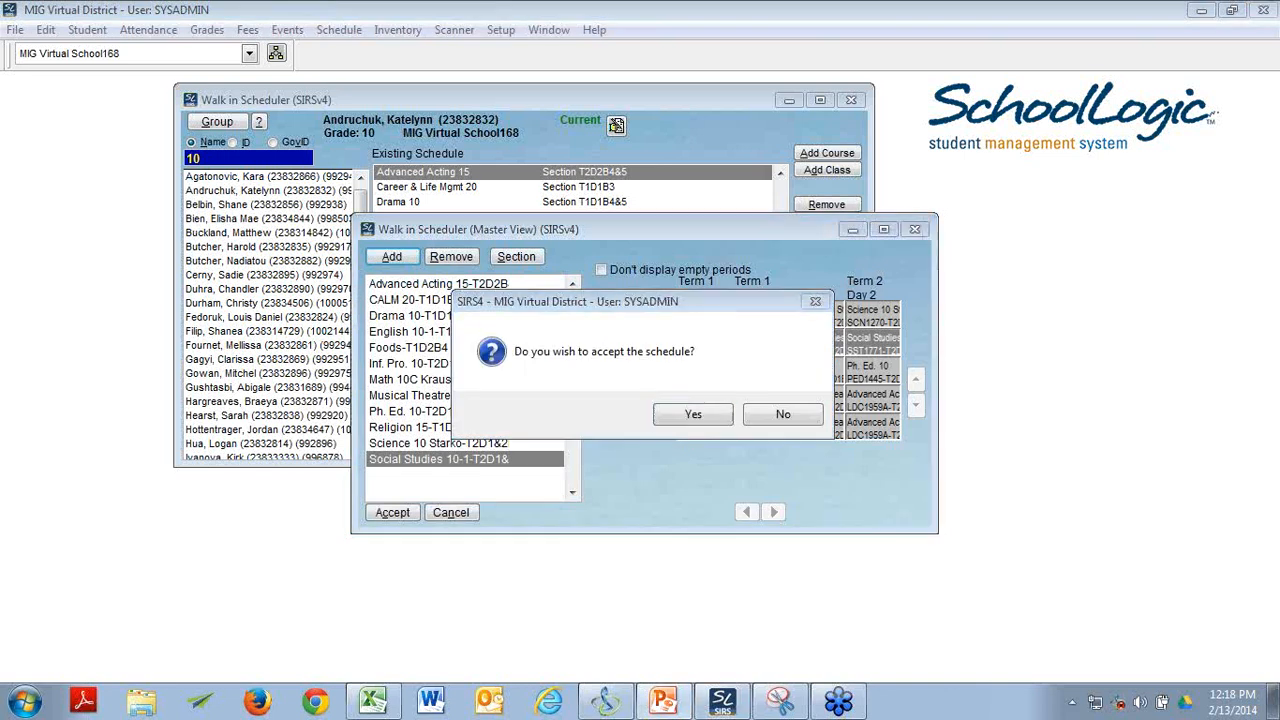
left_click(770, 413)
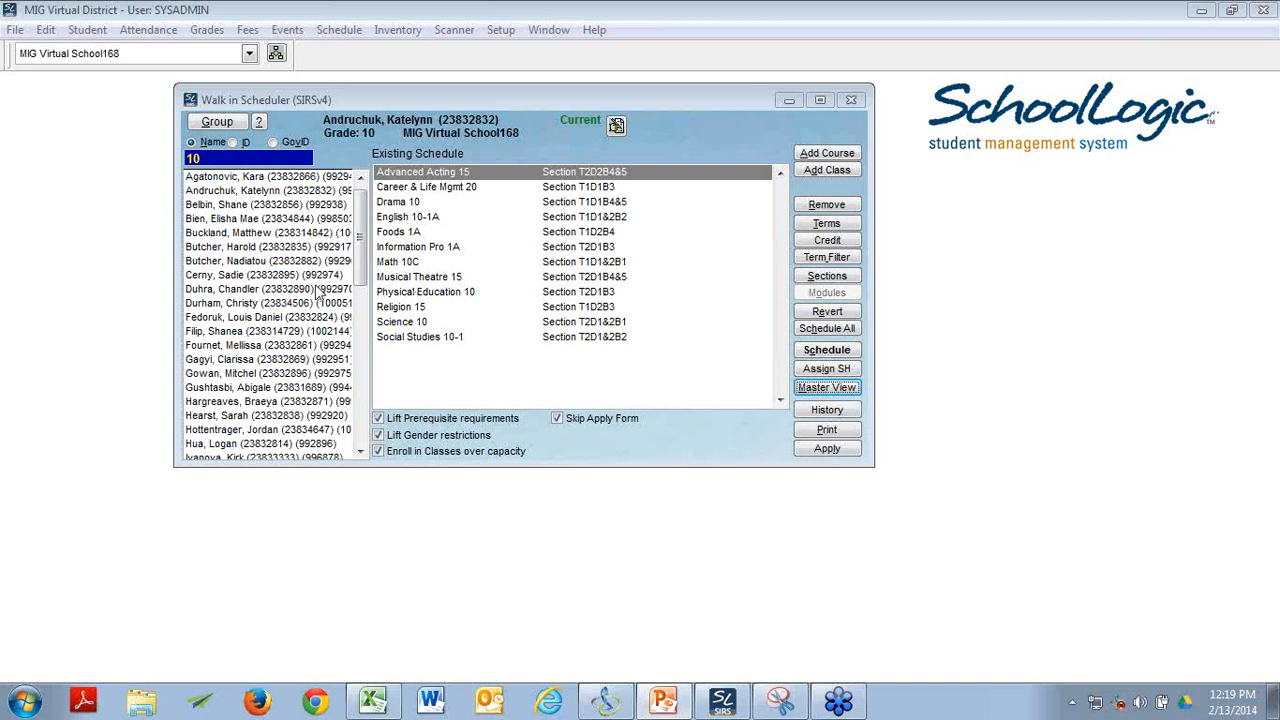
- Add the VPP Art - SR, VPP Wk.Exp. On Campus, VPP PE and VPP Life skills 10 class sections for the eighth listed student
left_click(252, 277)
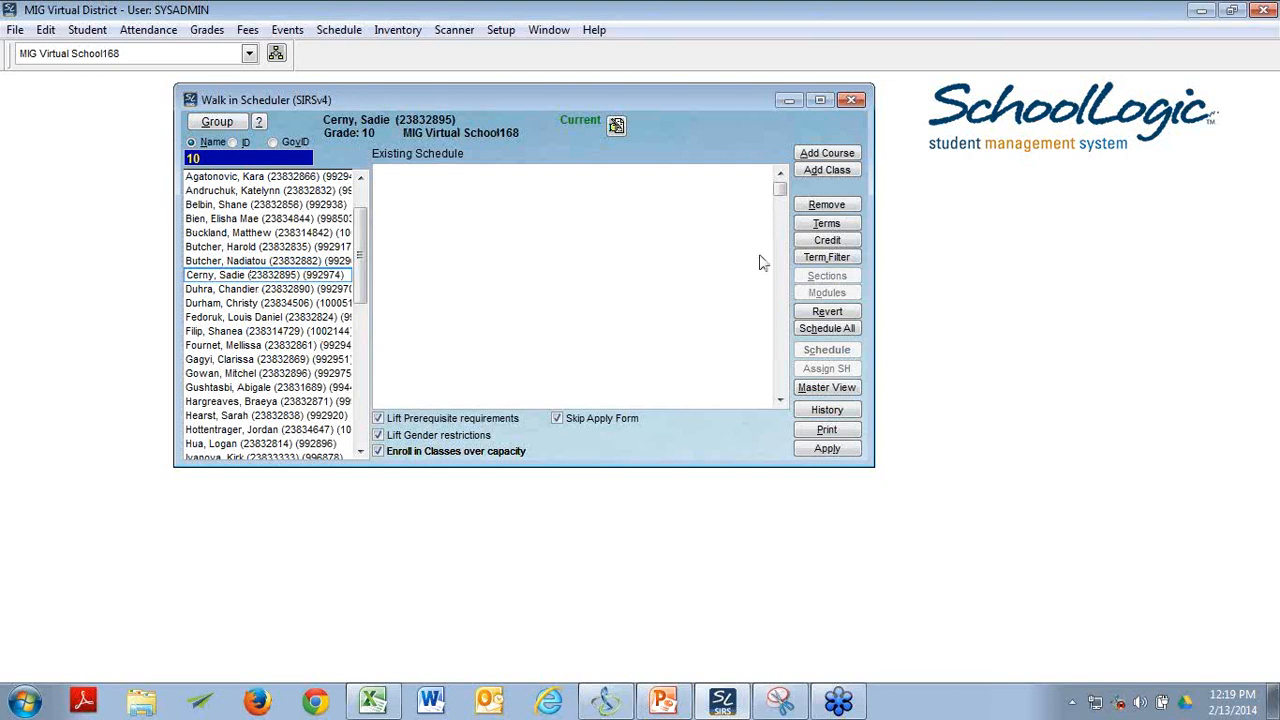
left_click(843, 172)
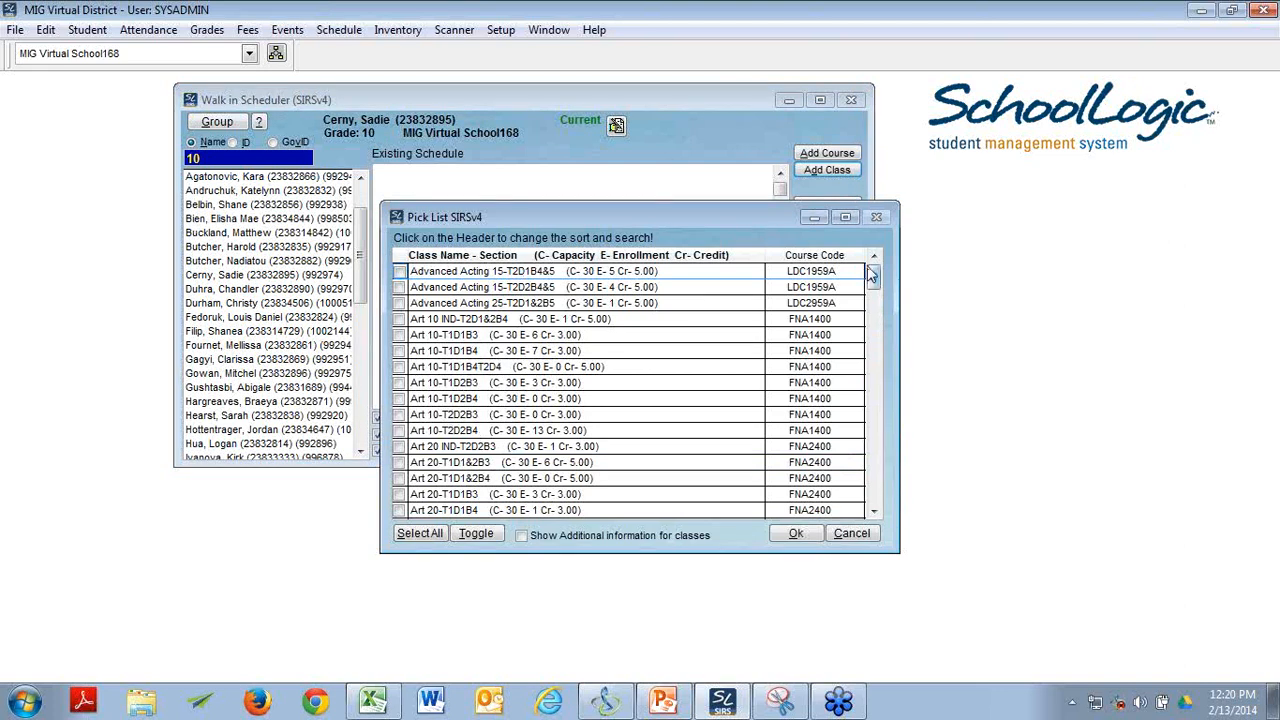
left_click_drag(872, 277, 875, 415)
scroll(875, 415, "down", 15)
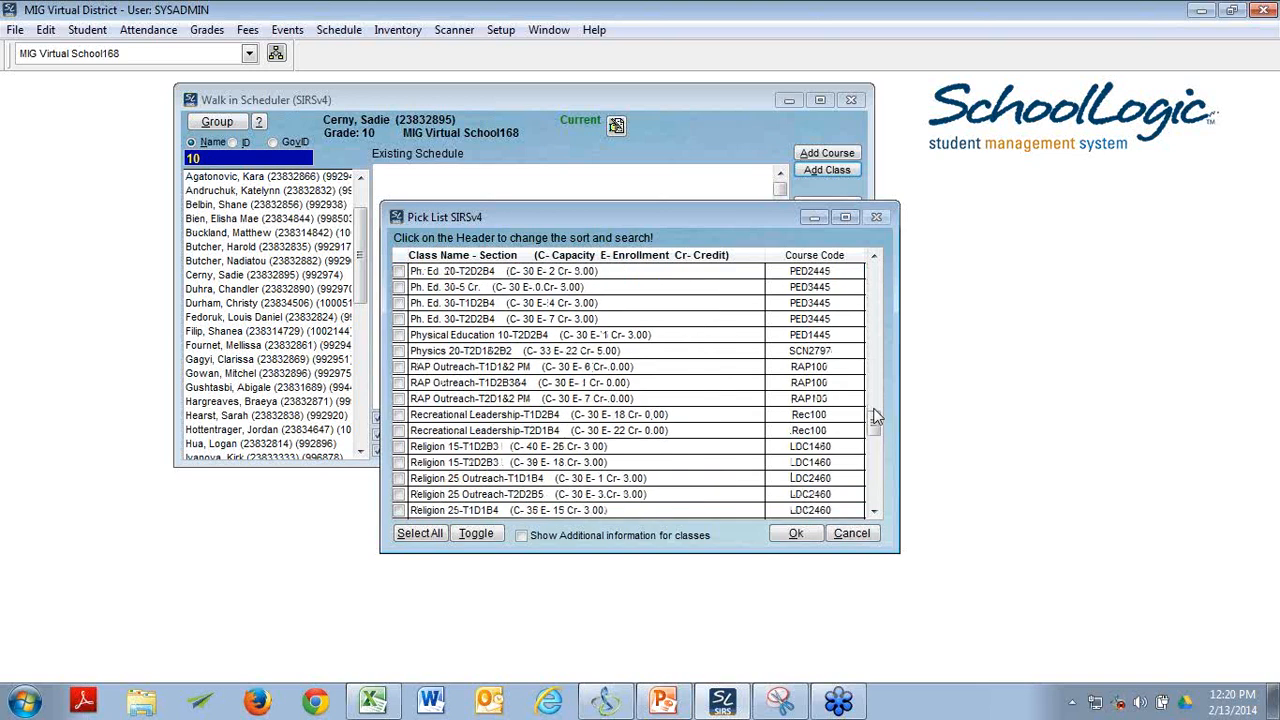
scroll(875, 415, "down", 3)
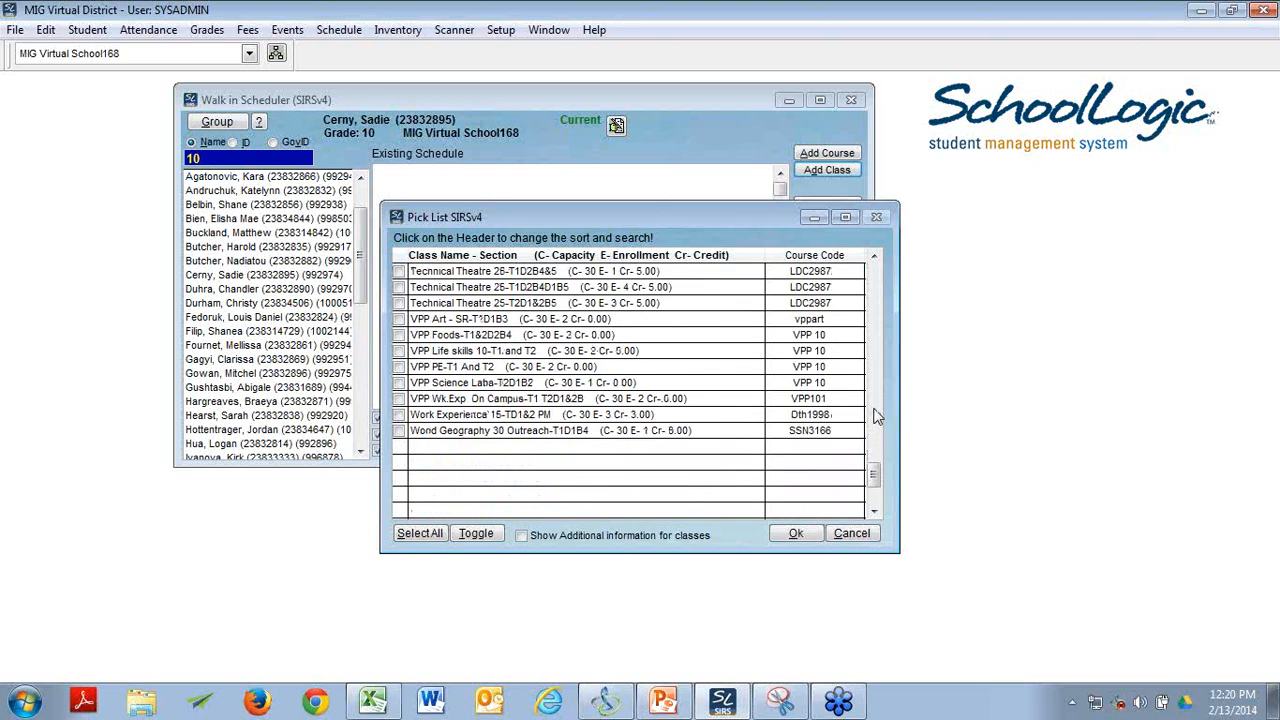
left_click(399, 319)
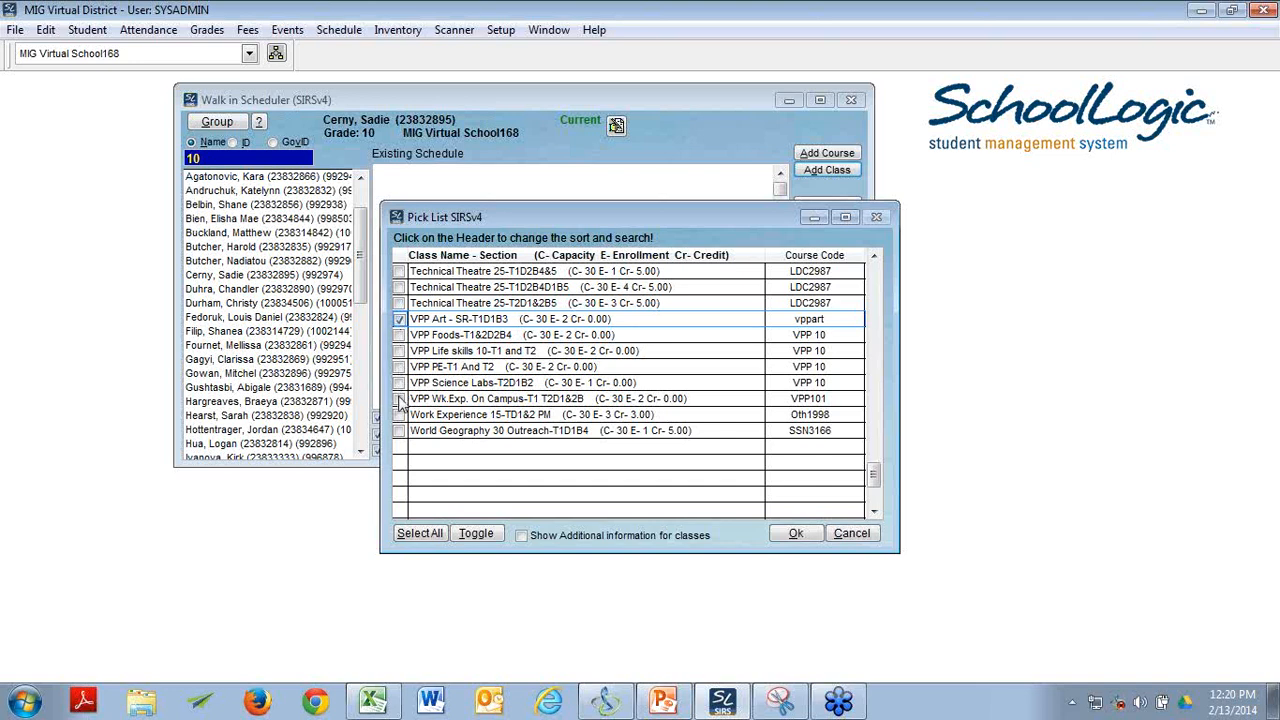
left_click(400, 399)
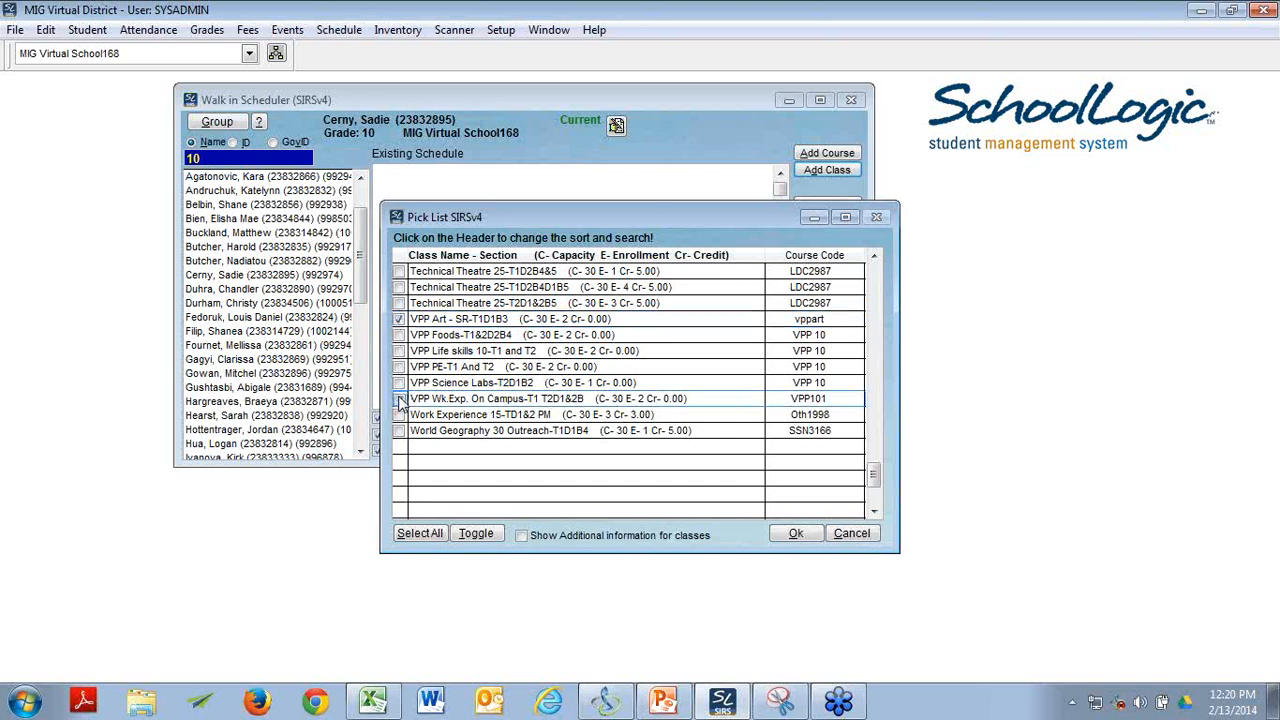
left_click(400, 368)
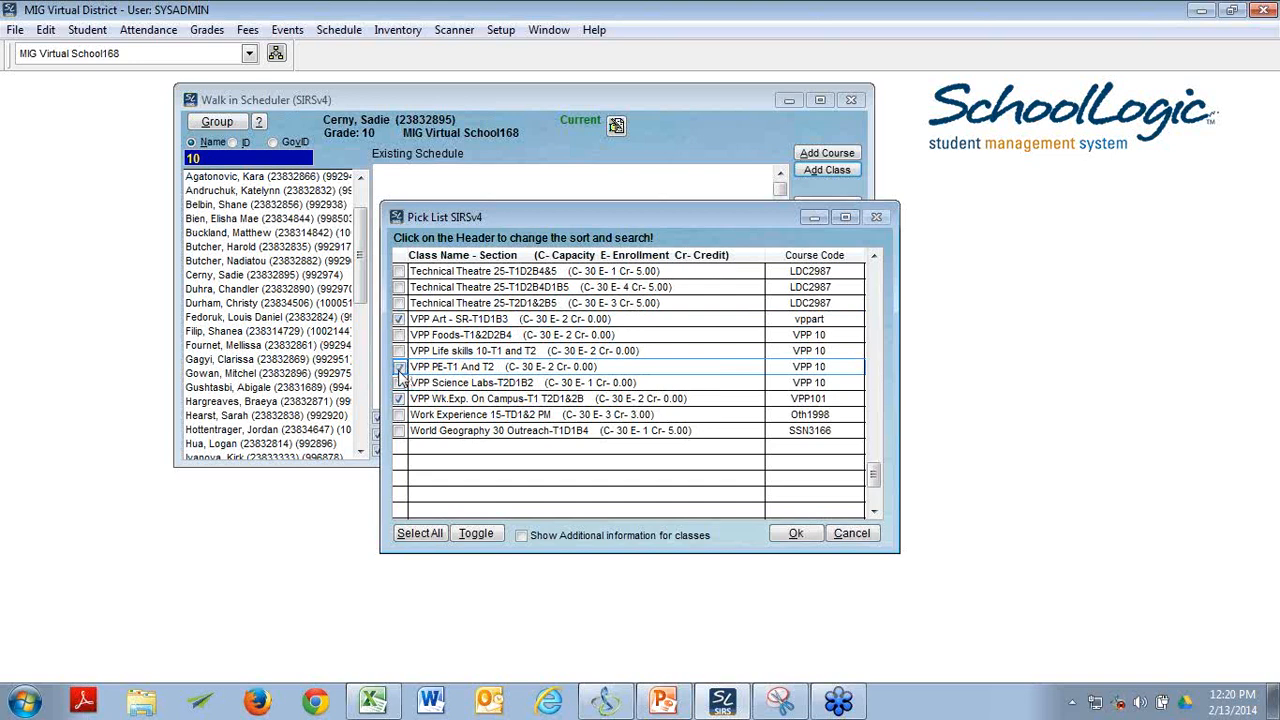
left_click(399, 351)
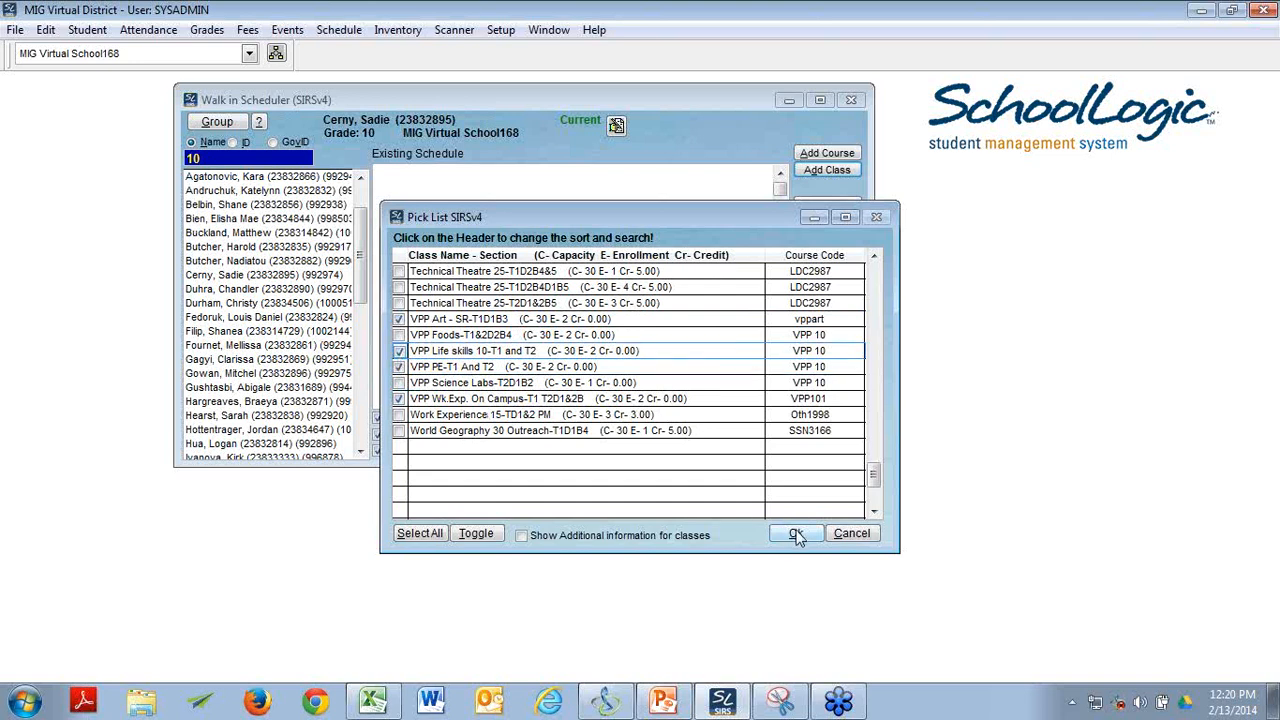
left_click(795, 534)
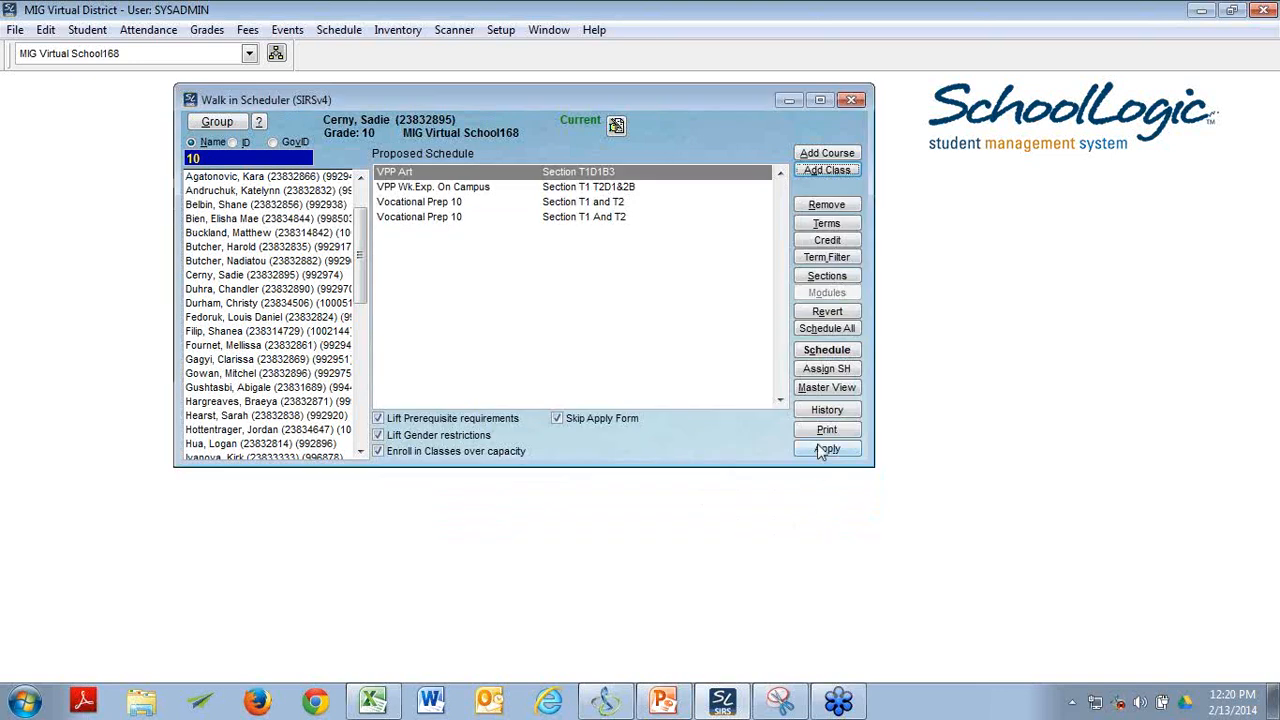
- Generate the timetable from the added VPP classes, accept it, and continue to the Master View to accept it there
left_click(812, 351)
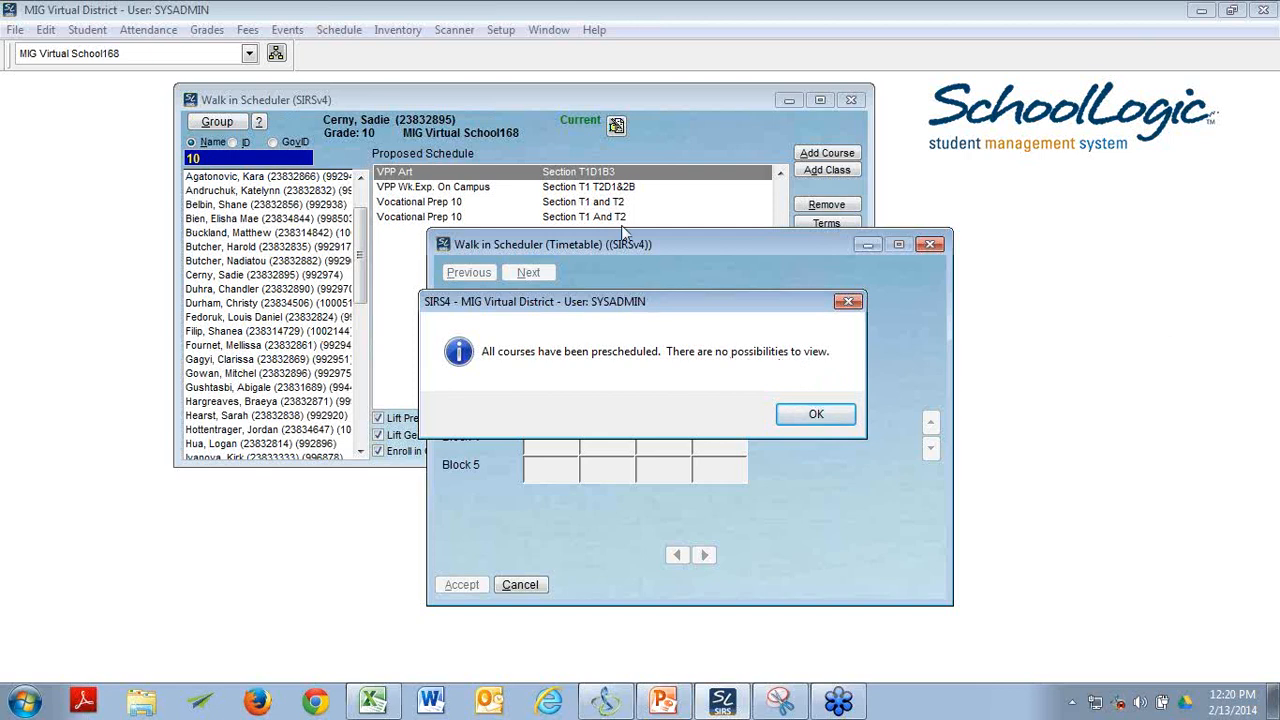
left_click(812, 415)
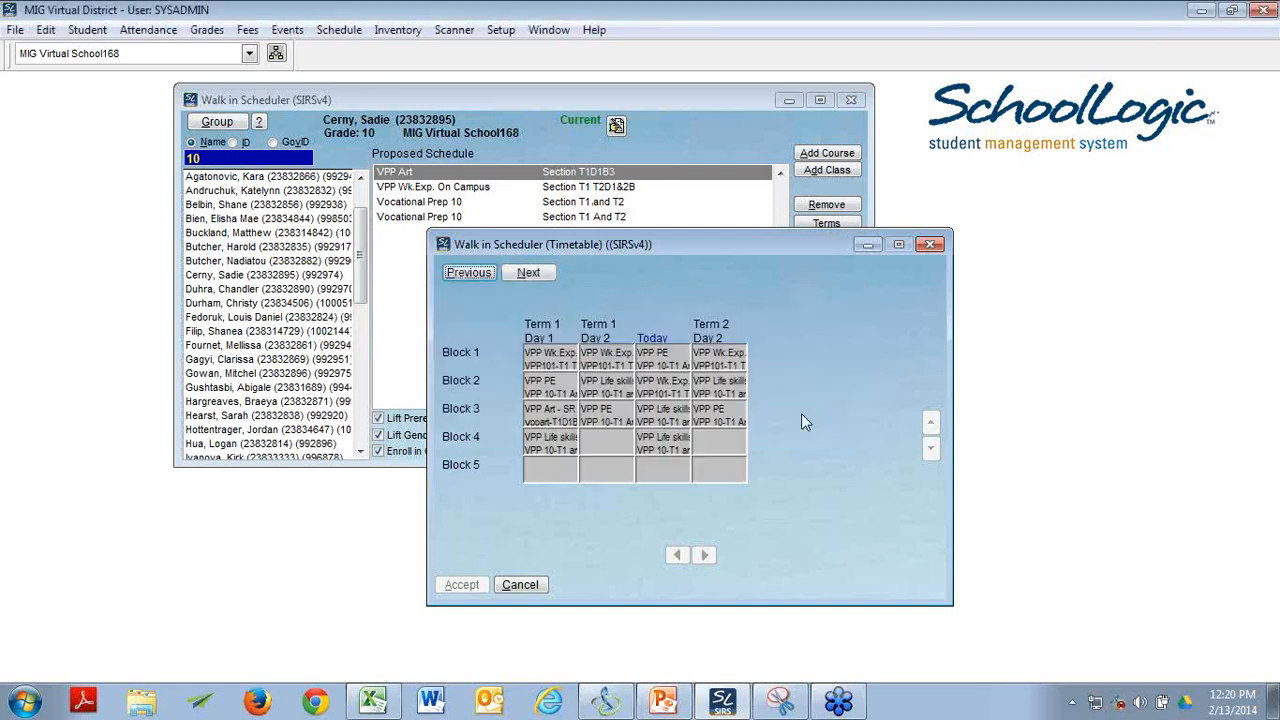
left_click_drag(640, 244, 914, 261)
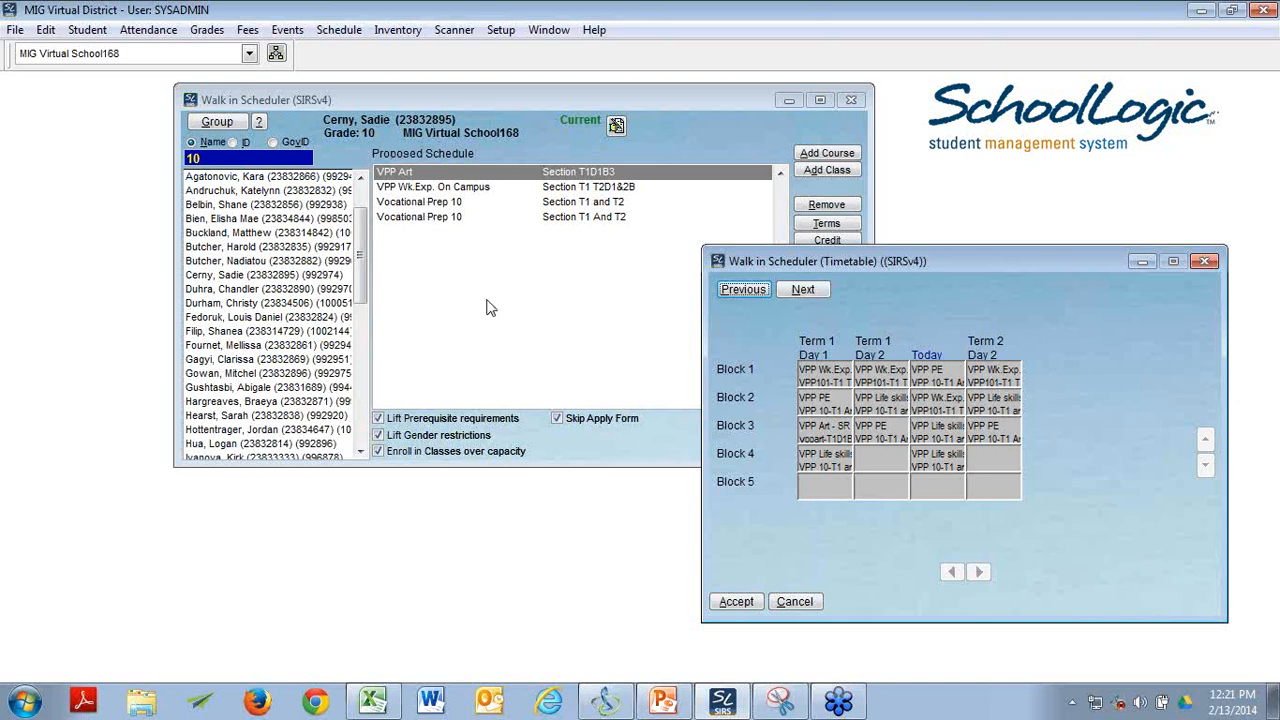
left_click(736, 604)
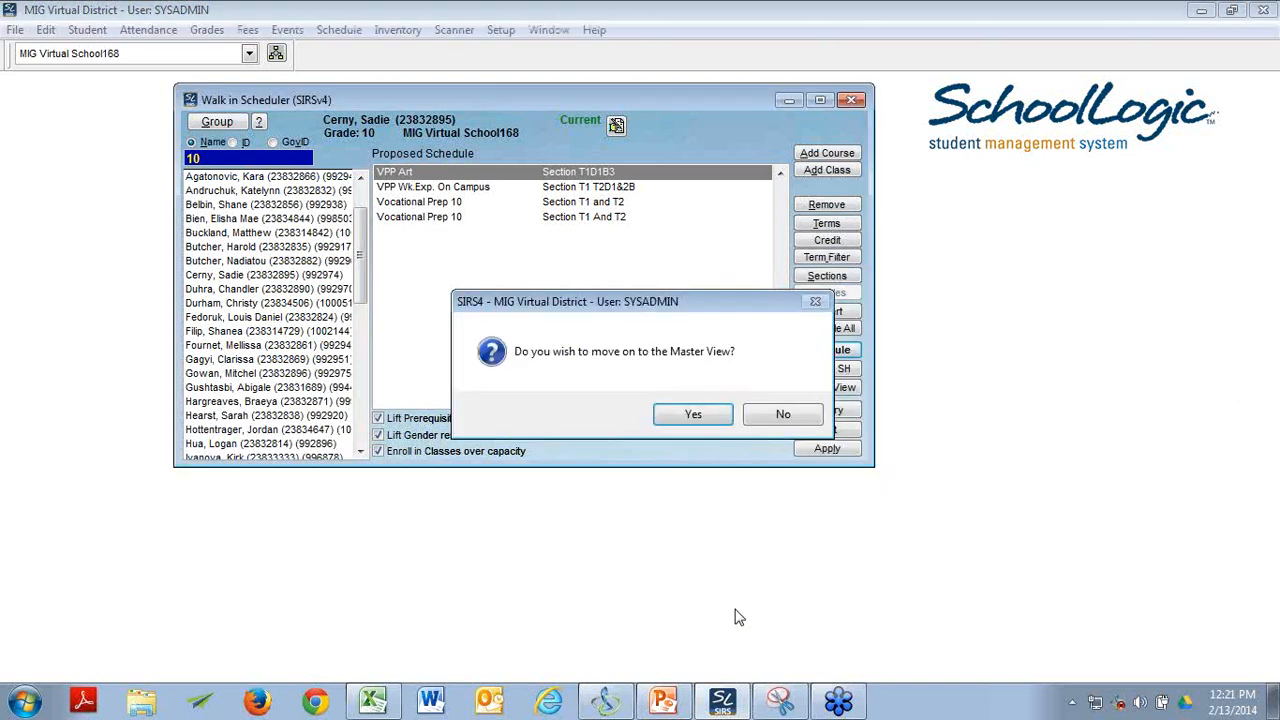
left_click(715, 418)
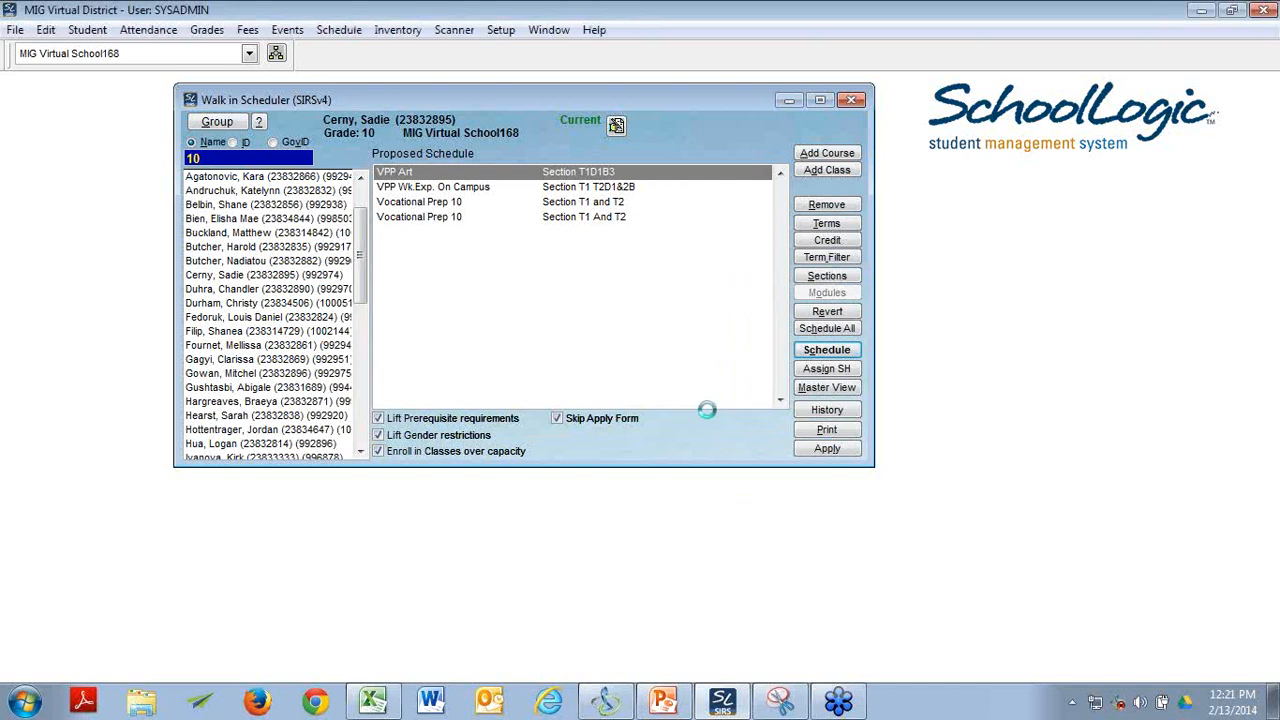
left_click(410, 512)
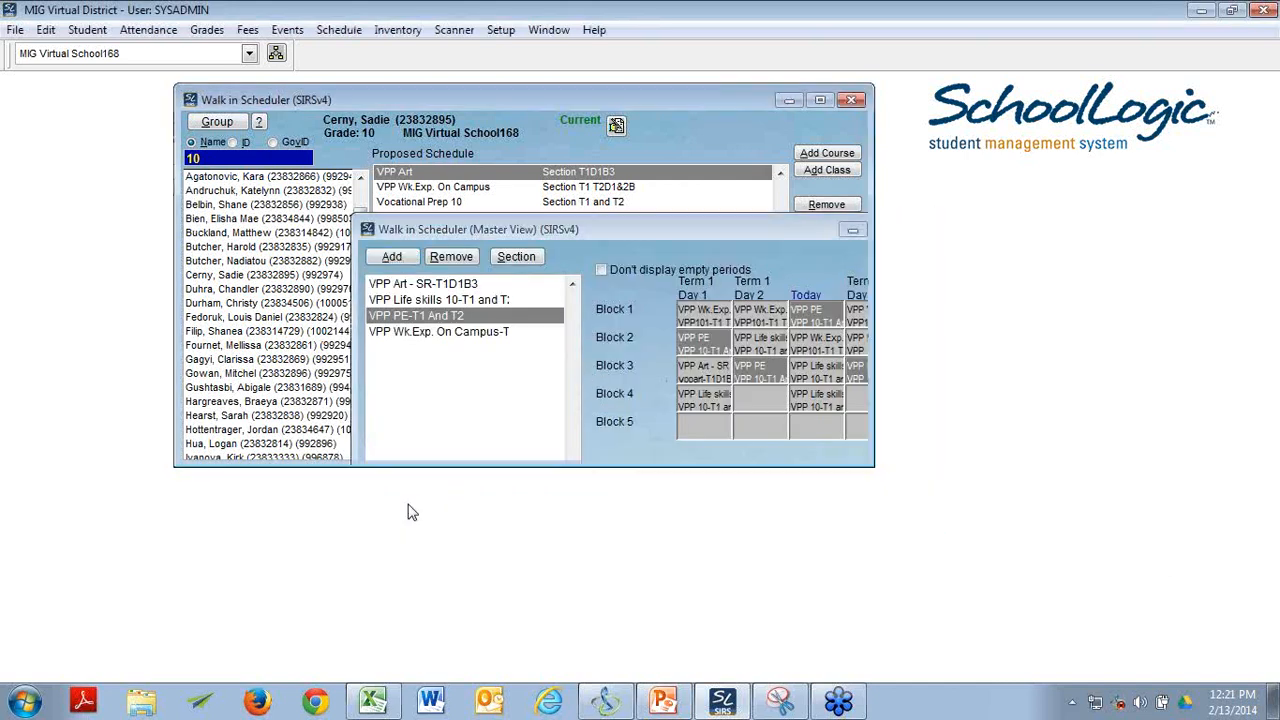
- Apply the accepted VPP schedule for the eighth listed student and decline printing the timetable
left_click(812, 450)
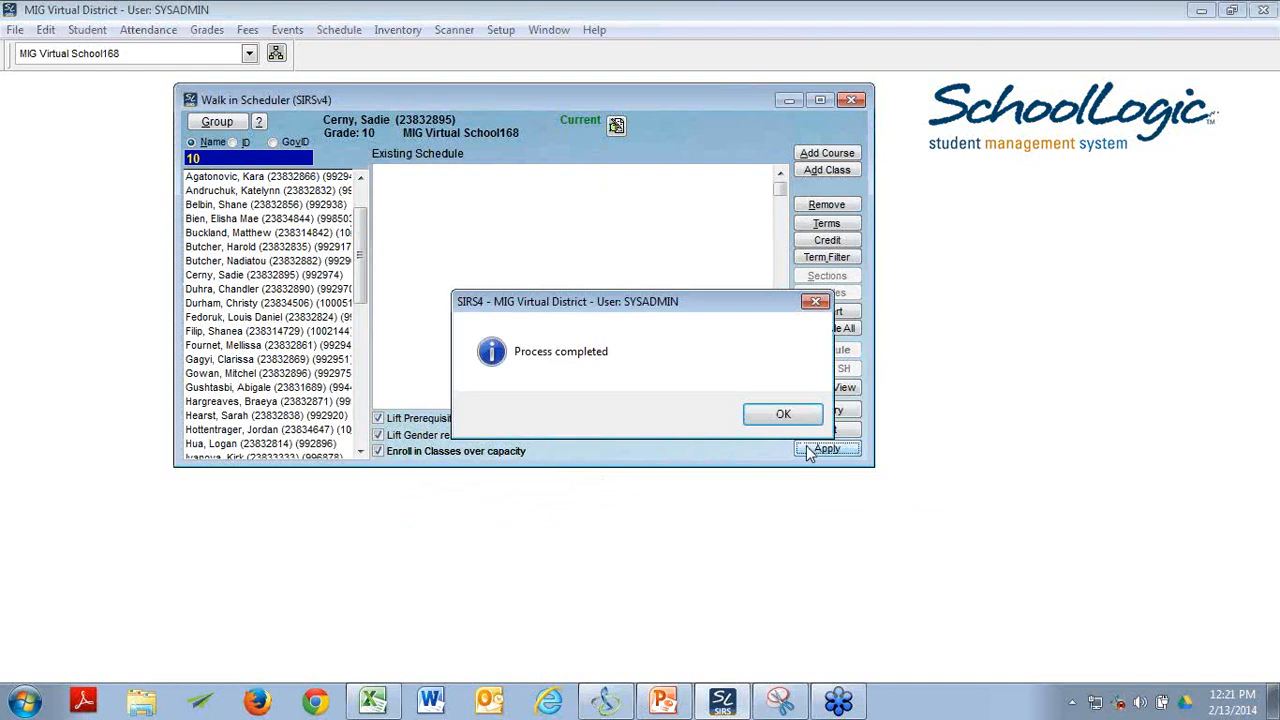
left_click(776, 412)
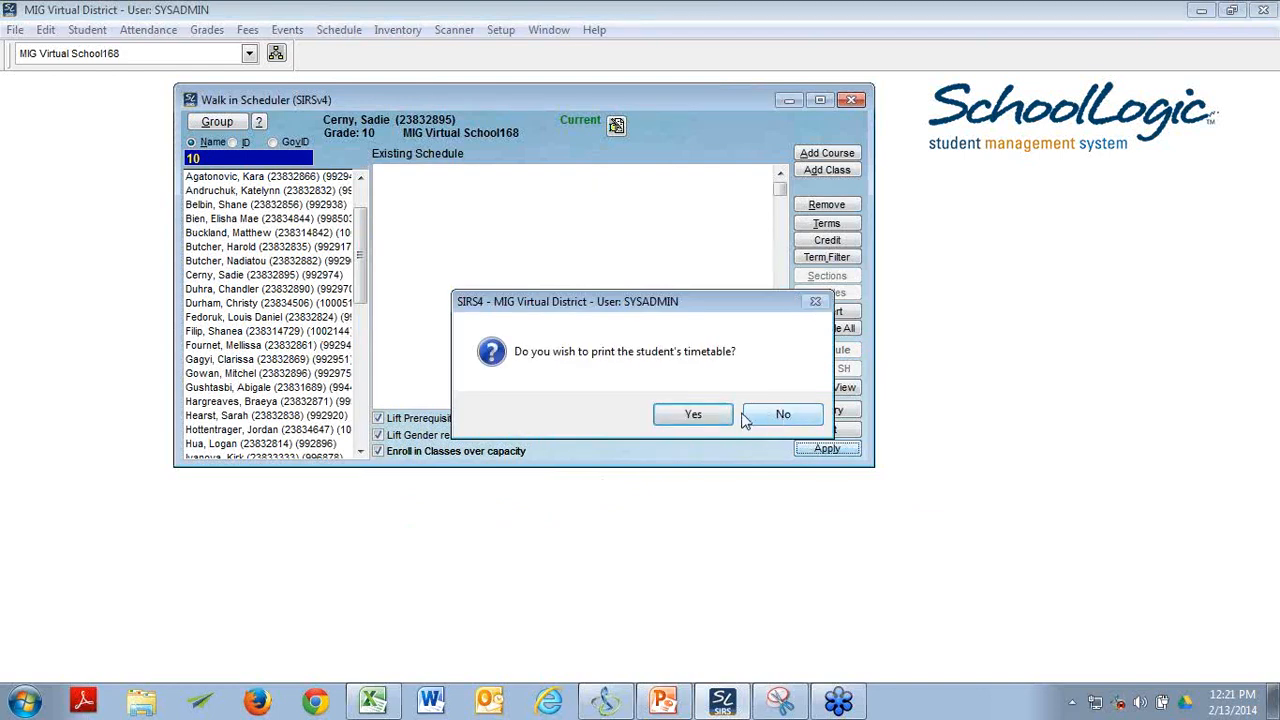
left_click(783, 416)
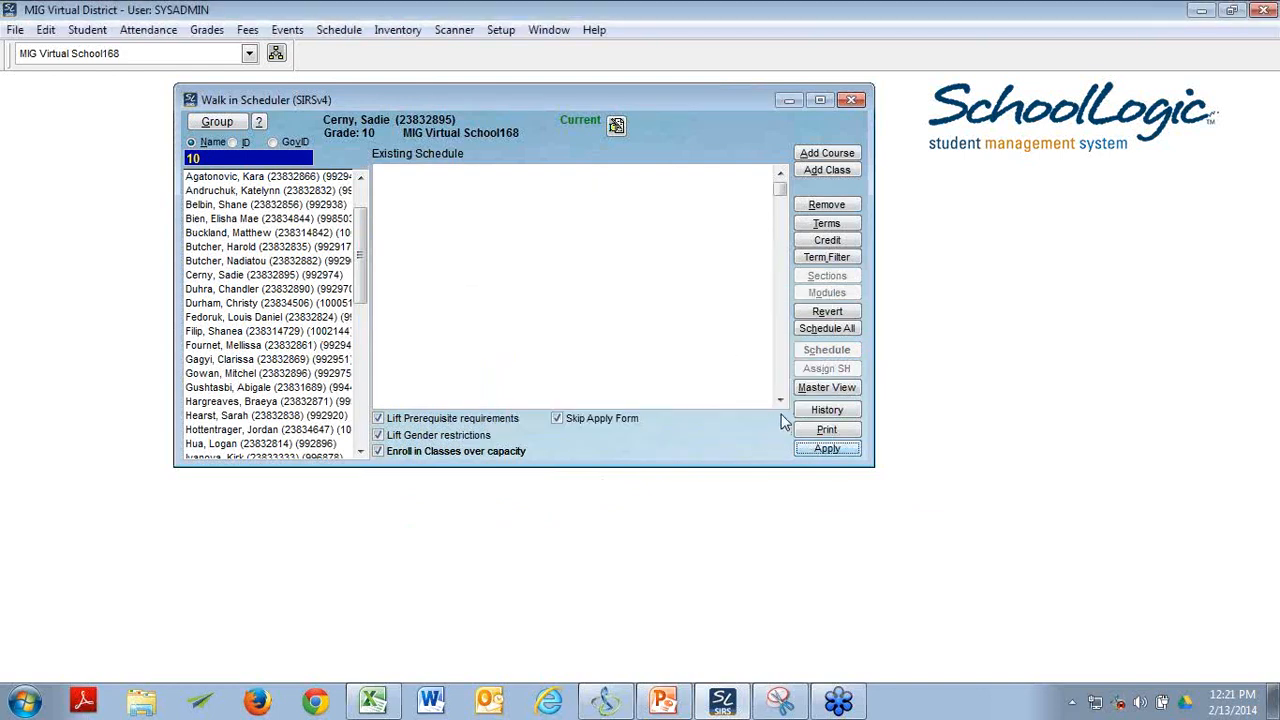
- Review the ninth listed student's existing schedule in the Master View and close it, accepting the schedule
left_click(284, 290)
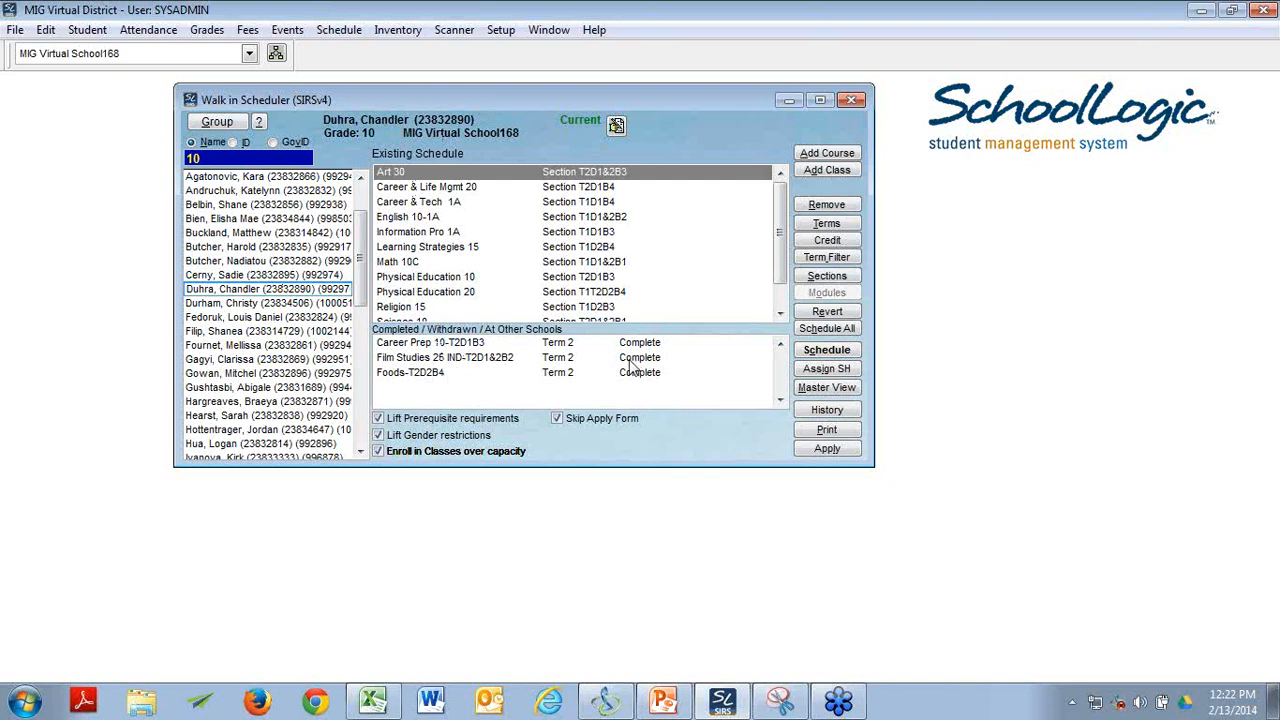
left_click(505, 261)
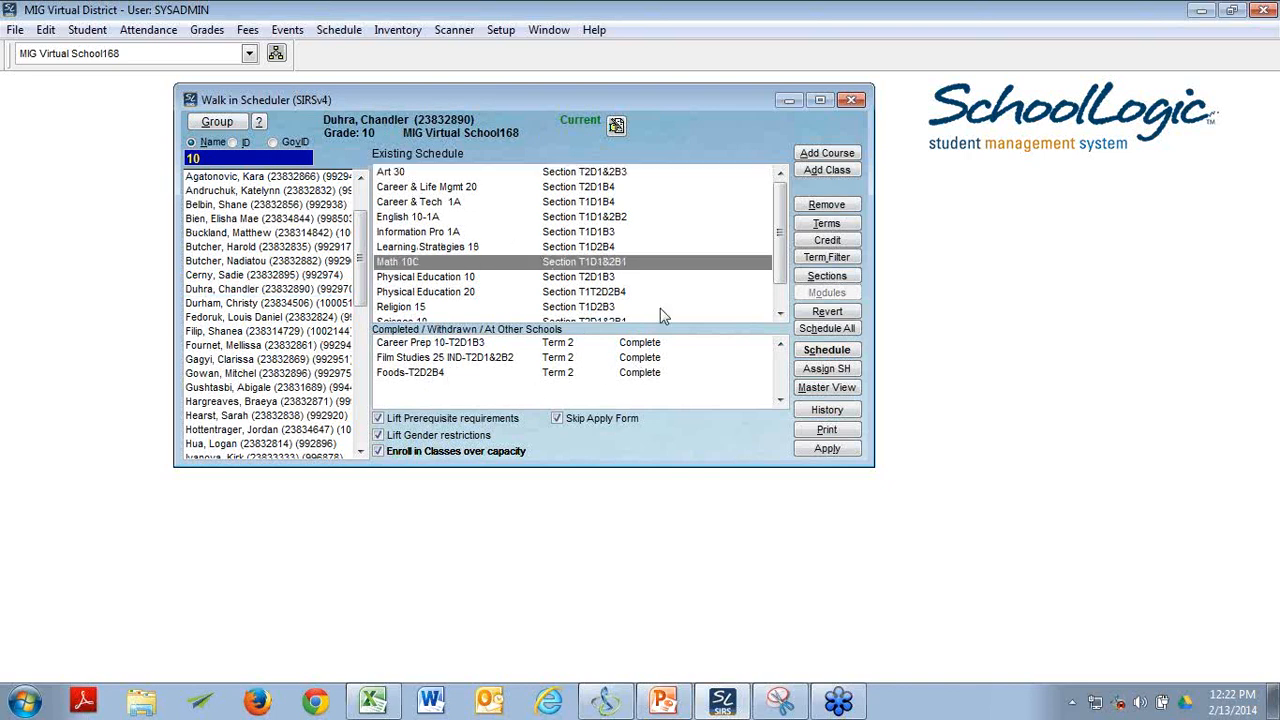
left_click(846, 392)
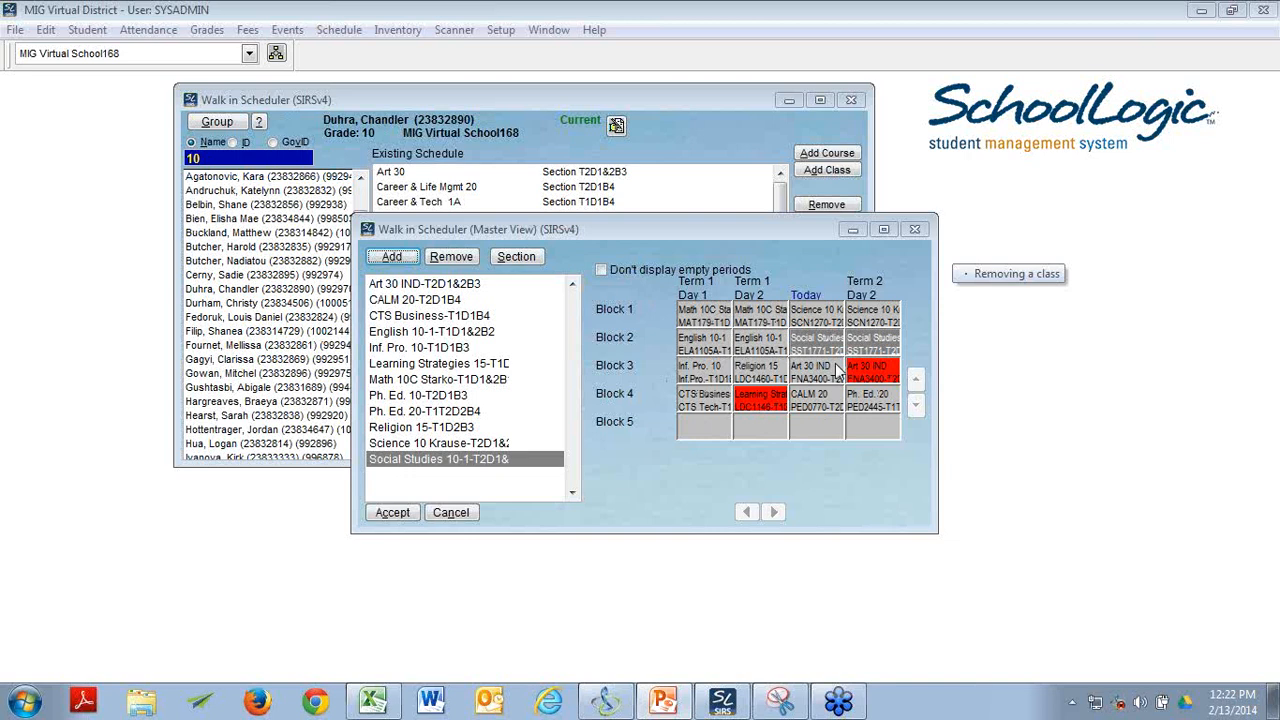
left_click(914, 229)
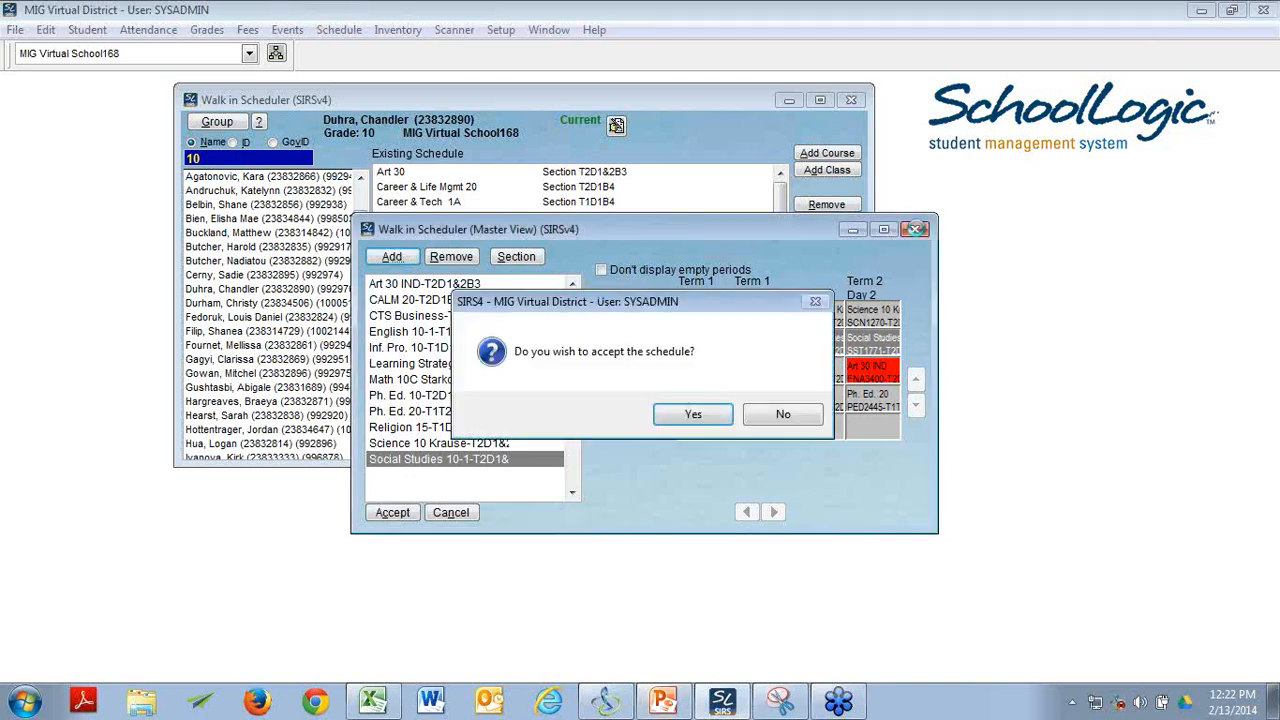
left_click(704, 418)
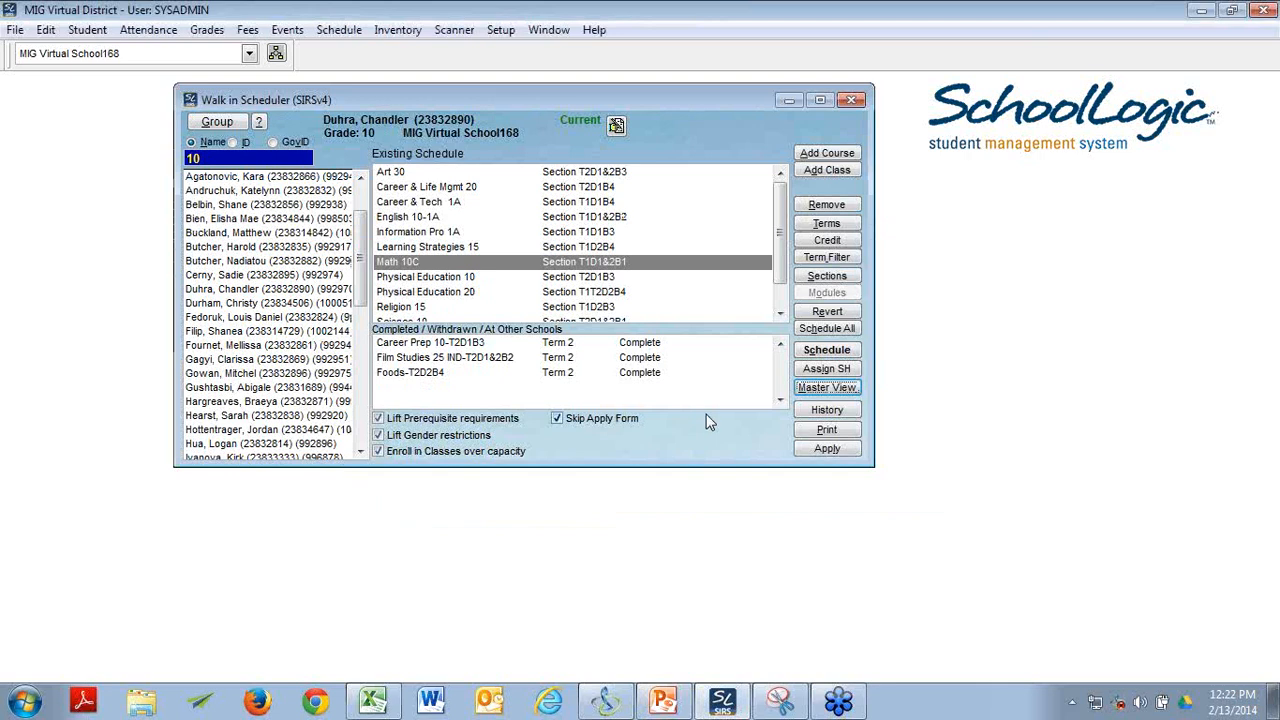
- In the Master View for the thirteenth listed student, add Film Studies 25 IND-T2D1&2B2 through the empty Term 2, Day 1, Block 2 period
left_click(259, 346)
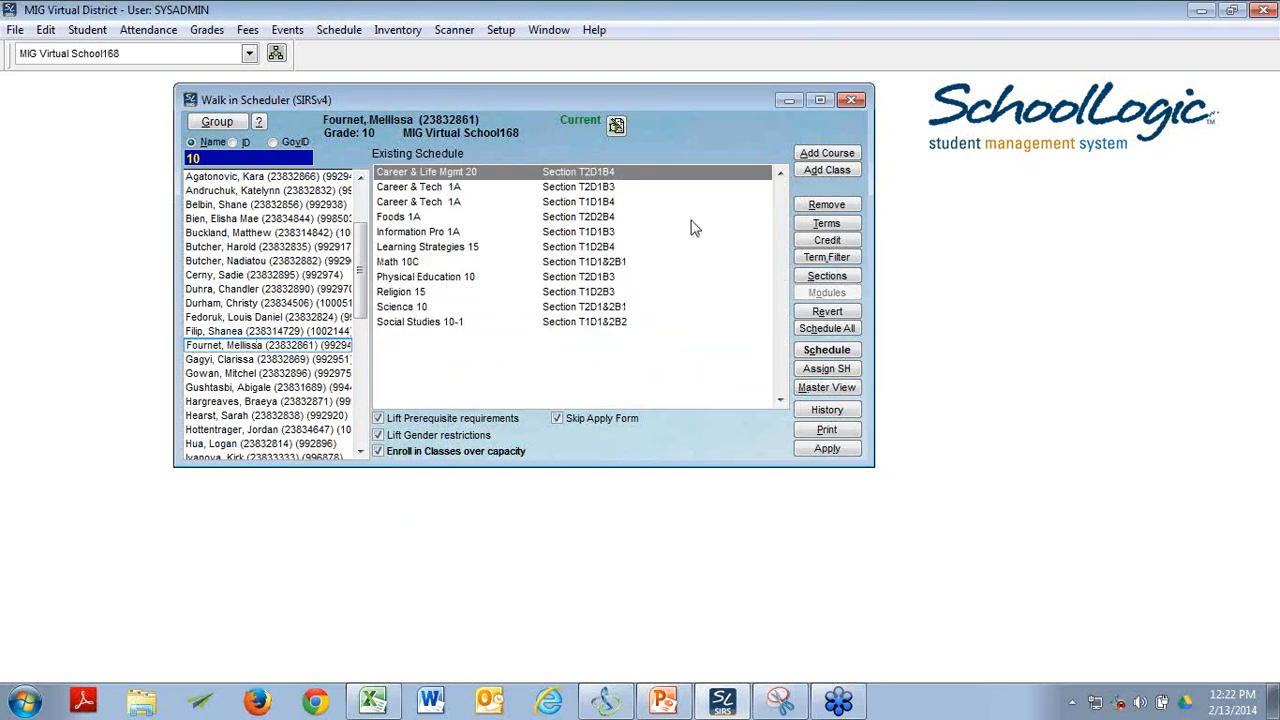
left_click(826, 389)
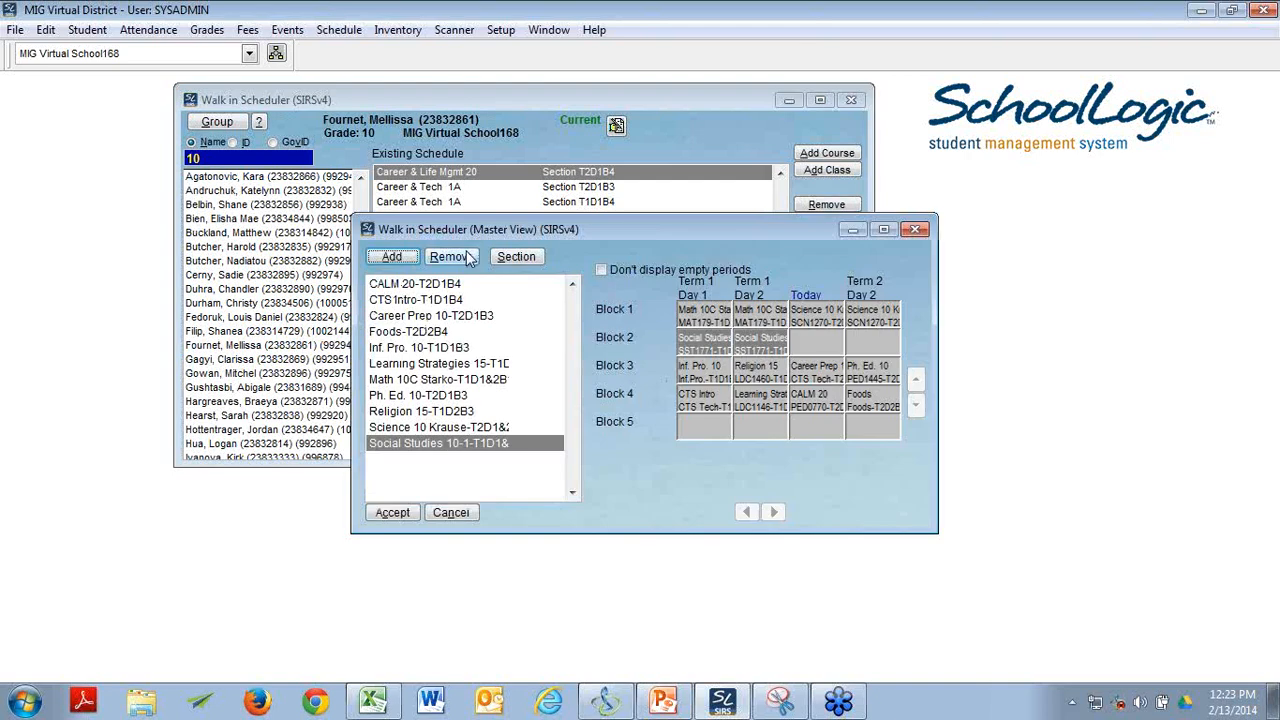
left_click(811, 343)
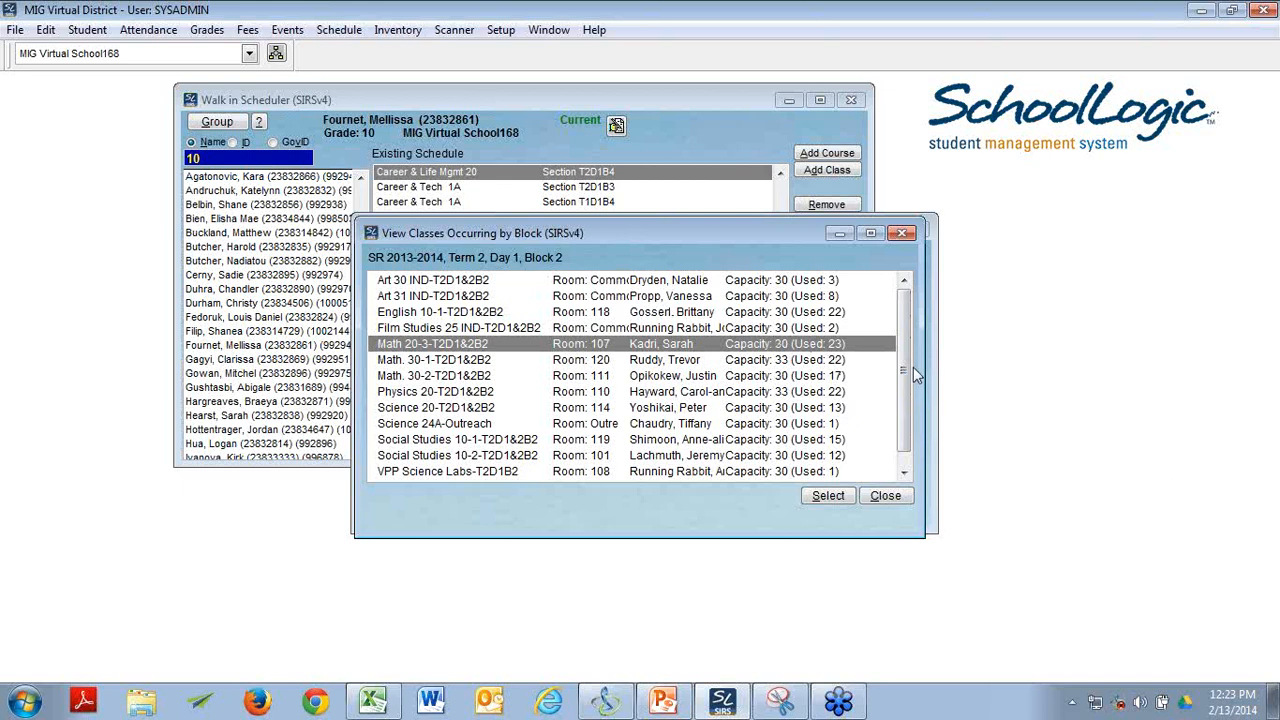
left_click(489, 333)
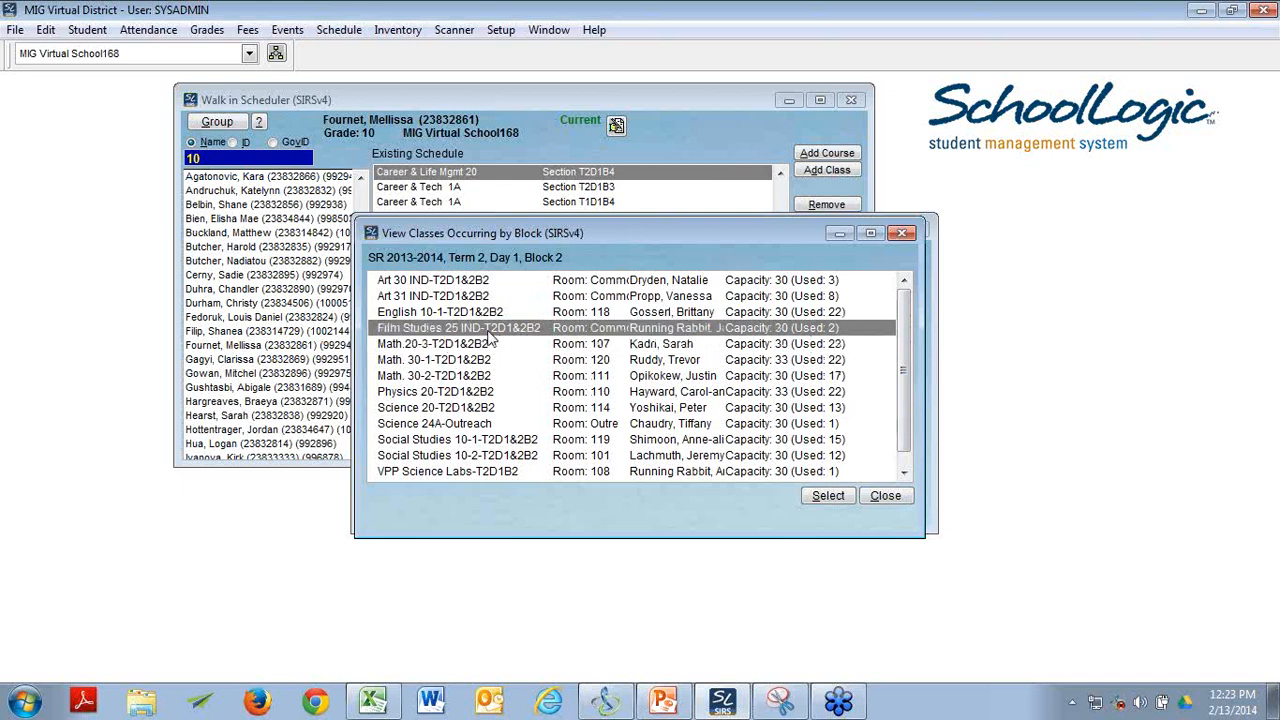
left_click_drag(525, 240, 548, 306)
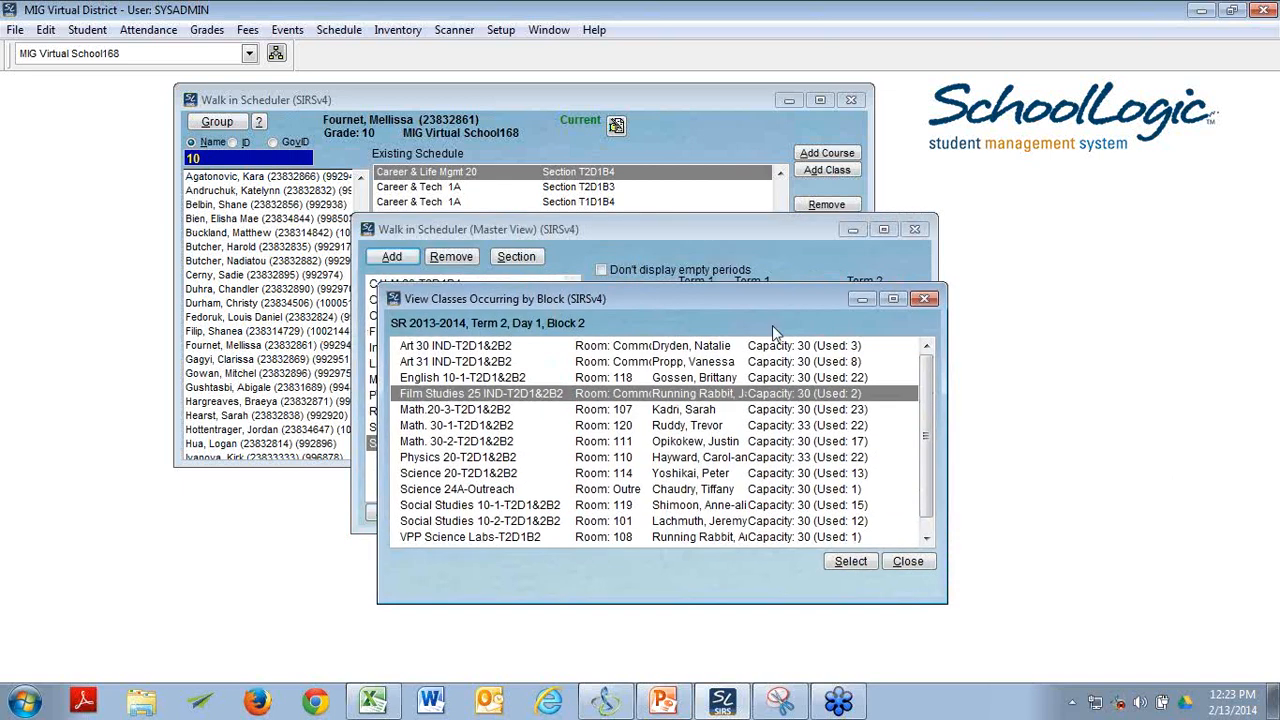
left_click_drag(753, 300, 897, 396)
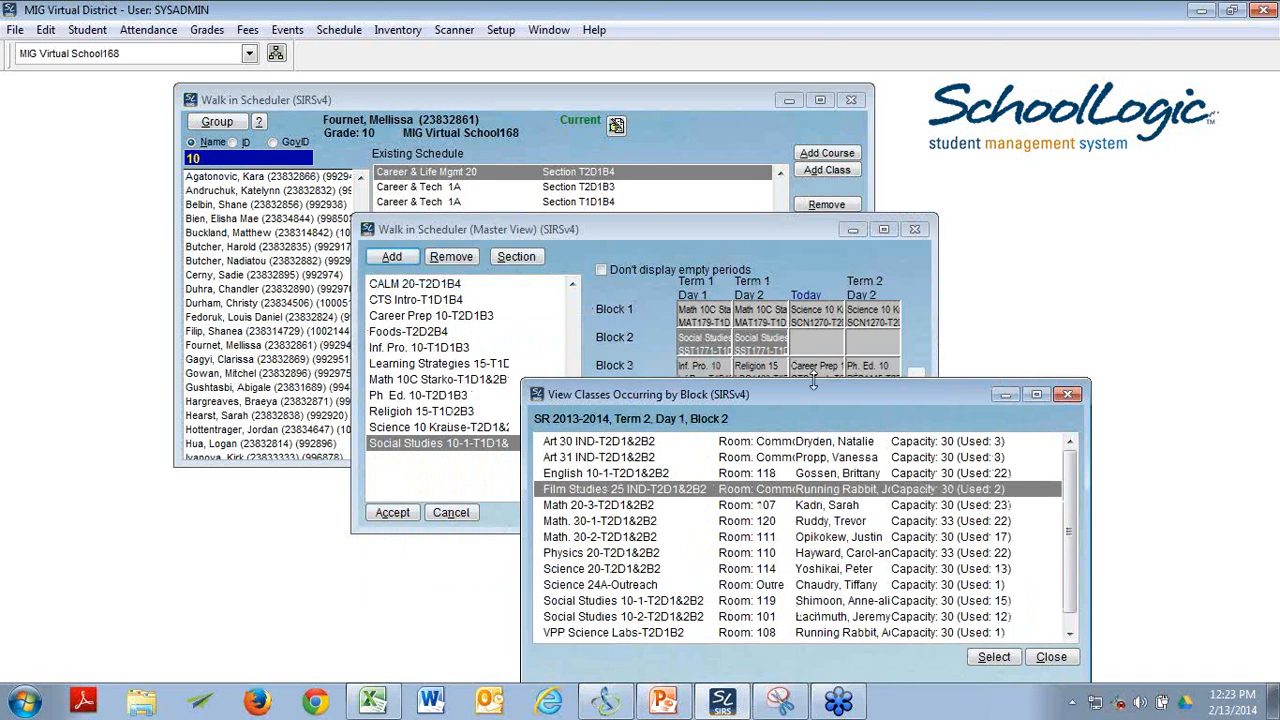
left_click_drag(810, 397, 800, 225)
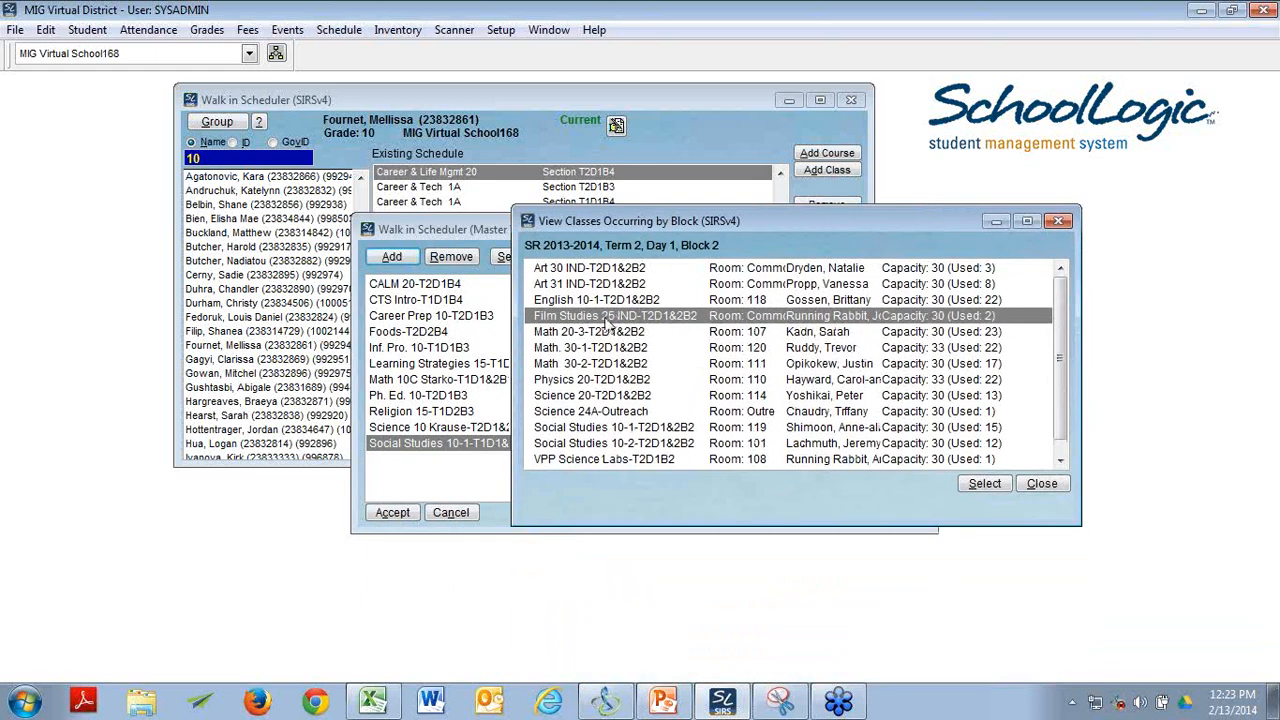
left_click(985, 484)
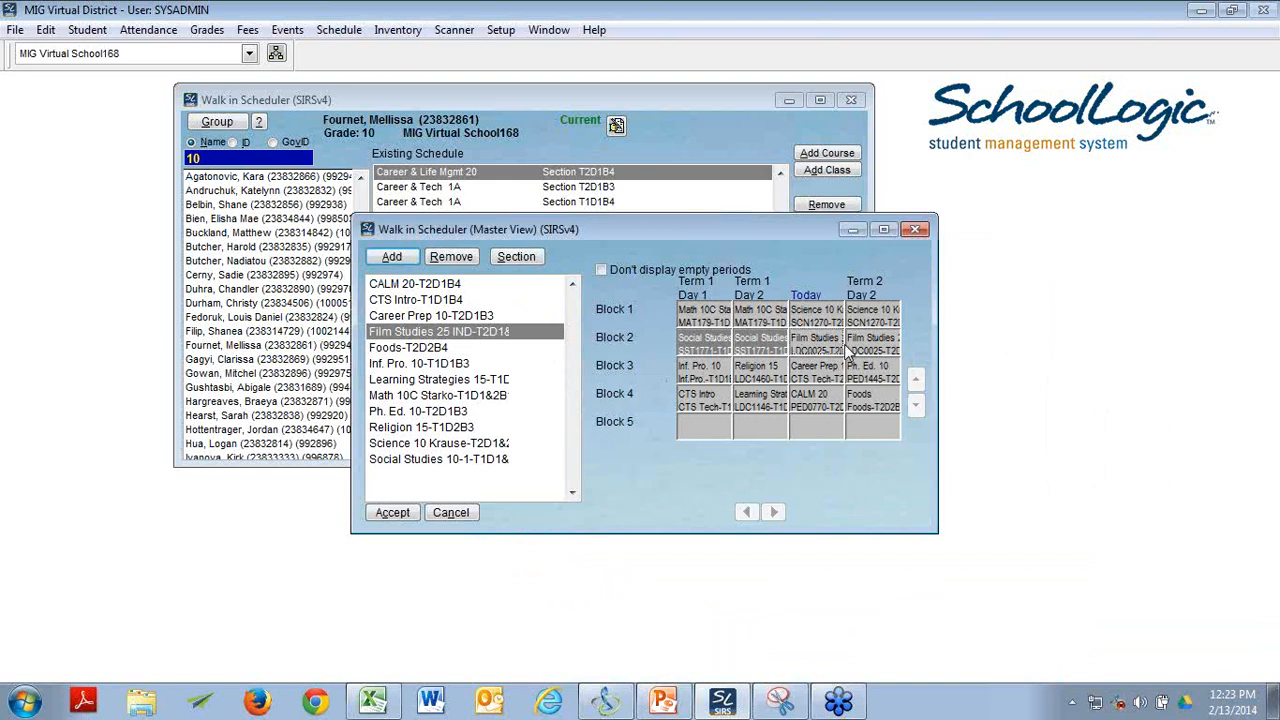
- Accept the schedule with the Film Studies class, apply it for the thirteenth listed student, and decline printing the timetable
left_click(394, 514)
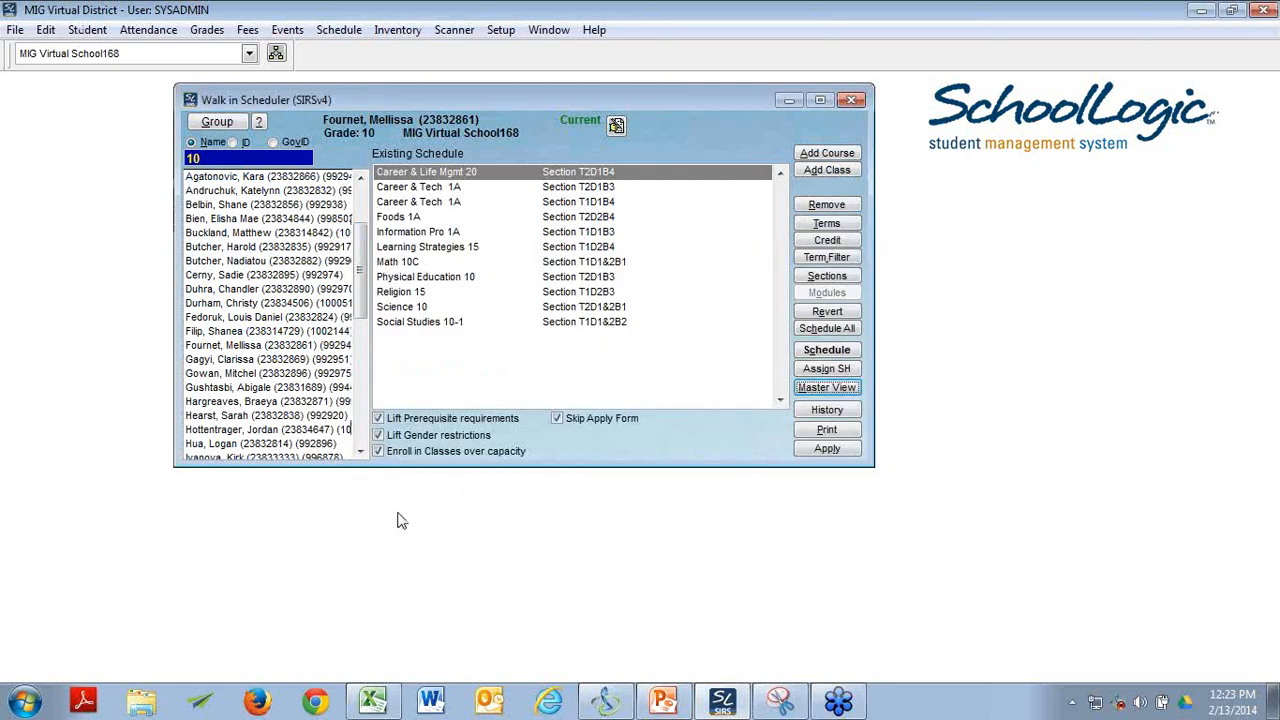
left_click(821, 450)
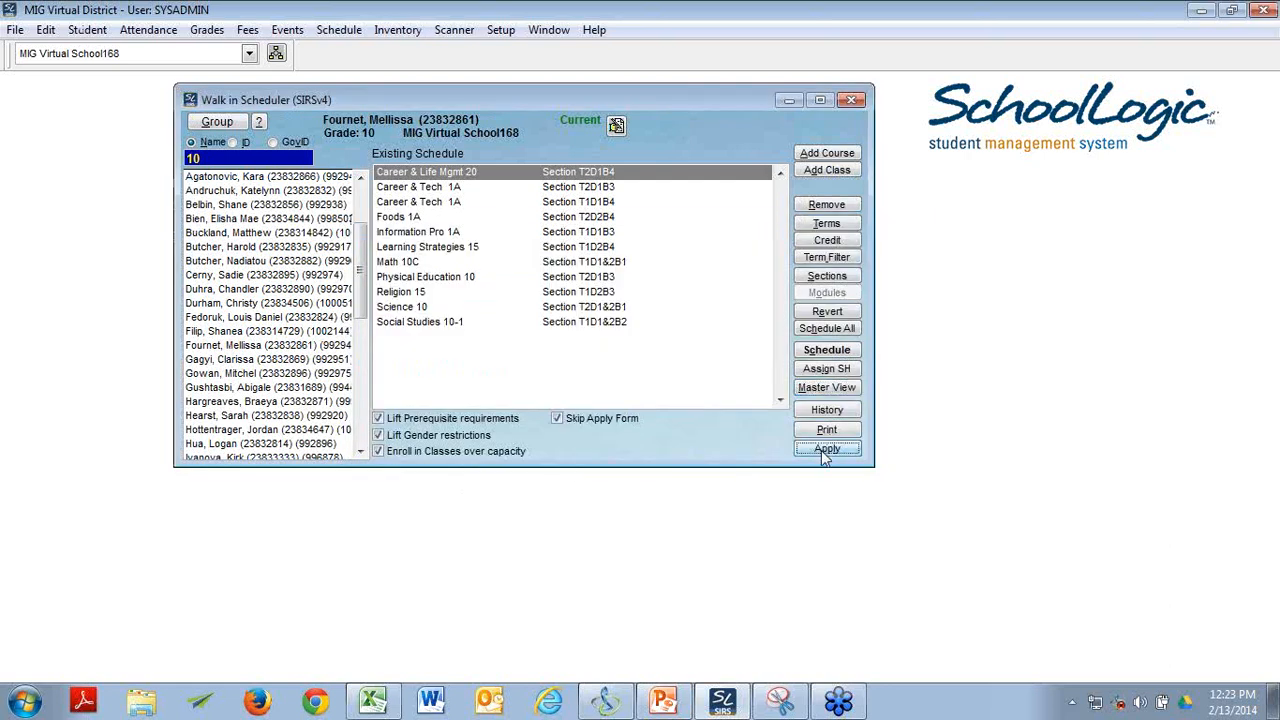
left_click(795, 418)
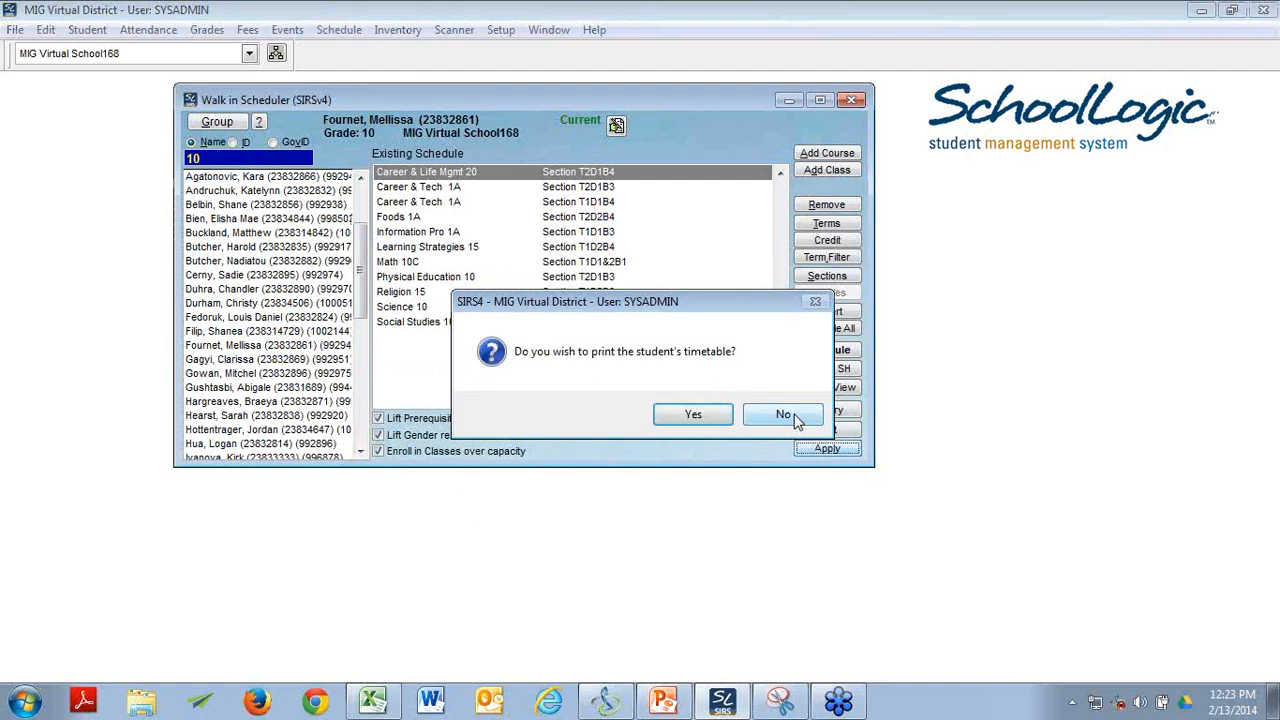
left_click(795, 419)
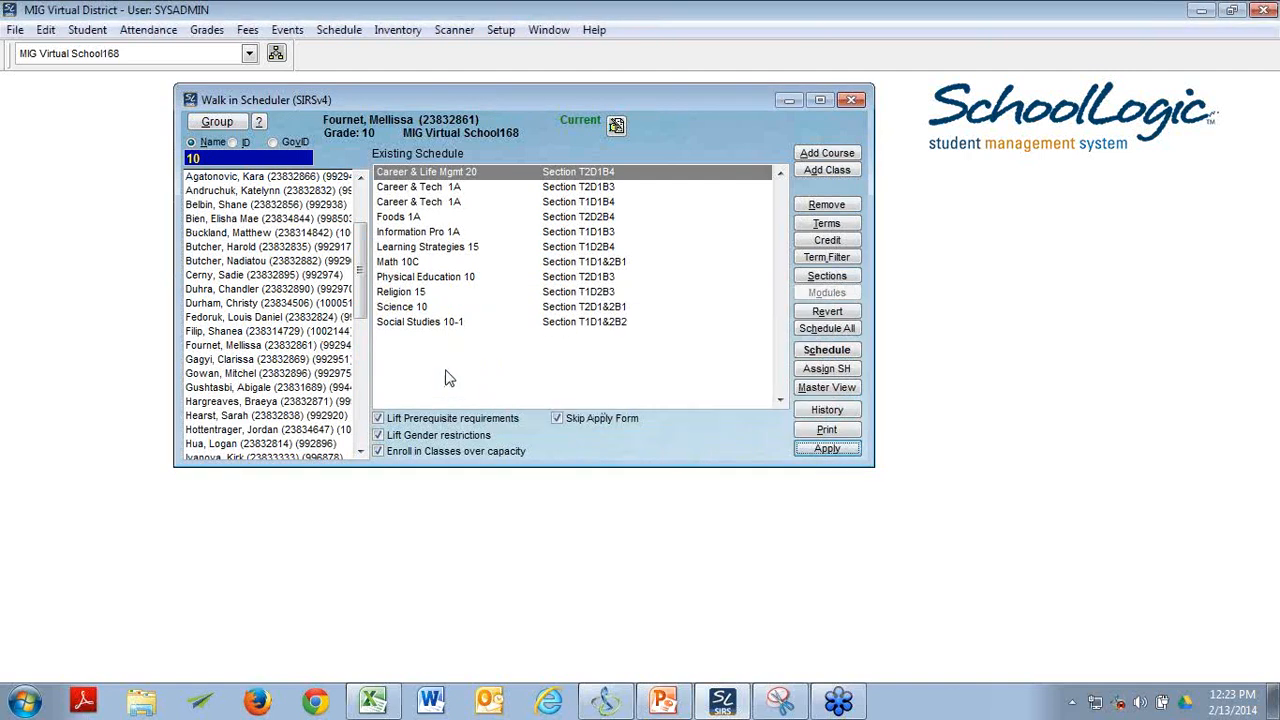
- In the thirteenth listed student's Master View, try to add Film Studies 25 IND-T2D1&2B2 through the empty Term 2, Day 1, Block 2 period
left_click(846, 389)
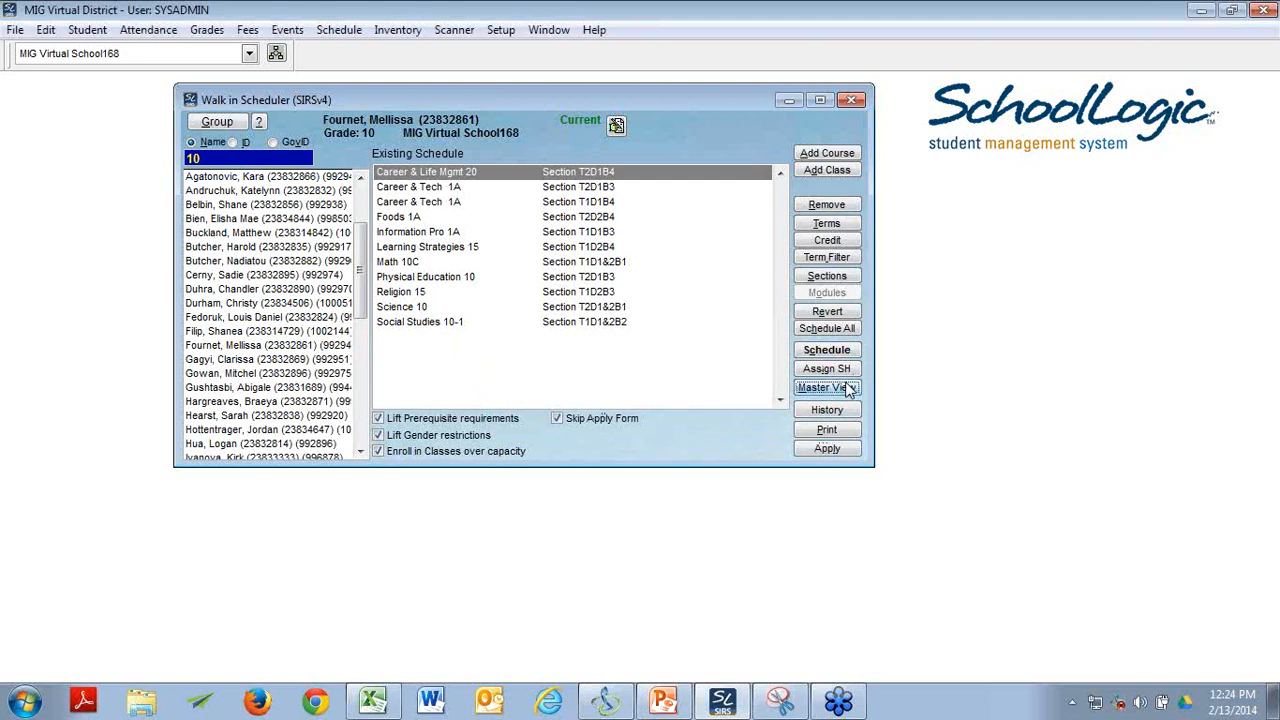
left_click(846, 389)
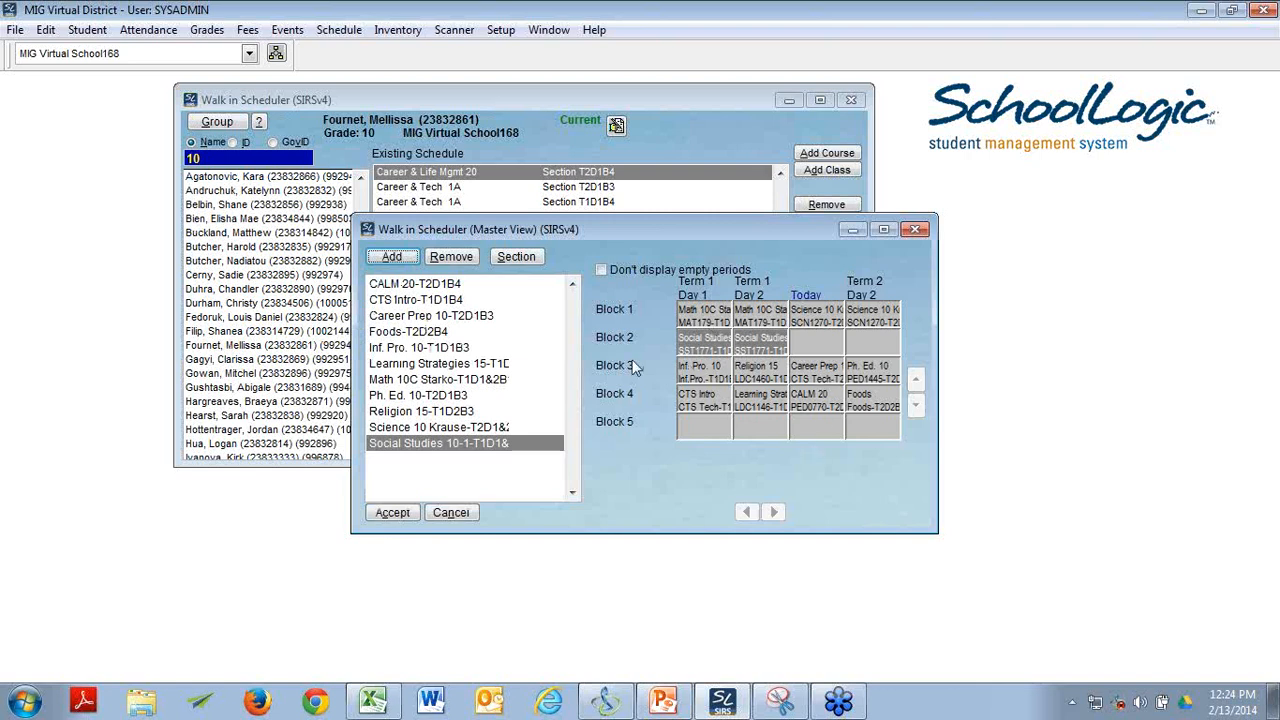
double_click(812, 343)
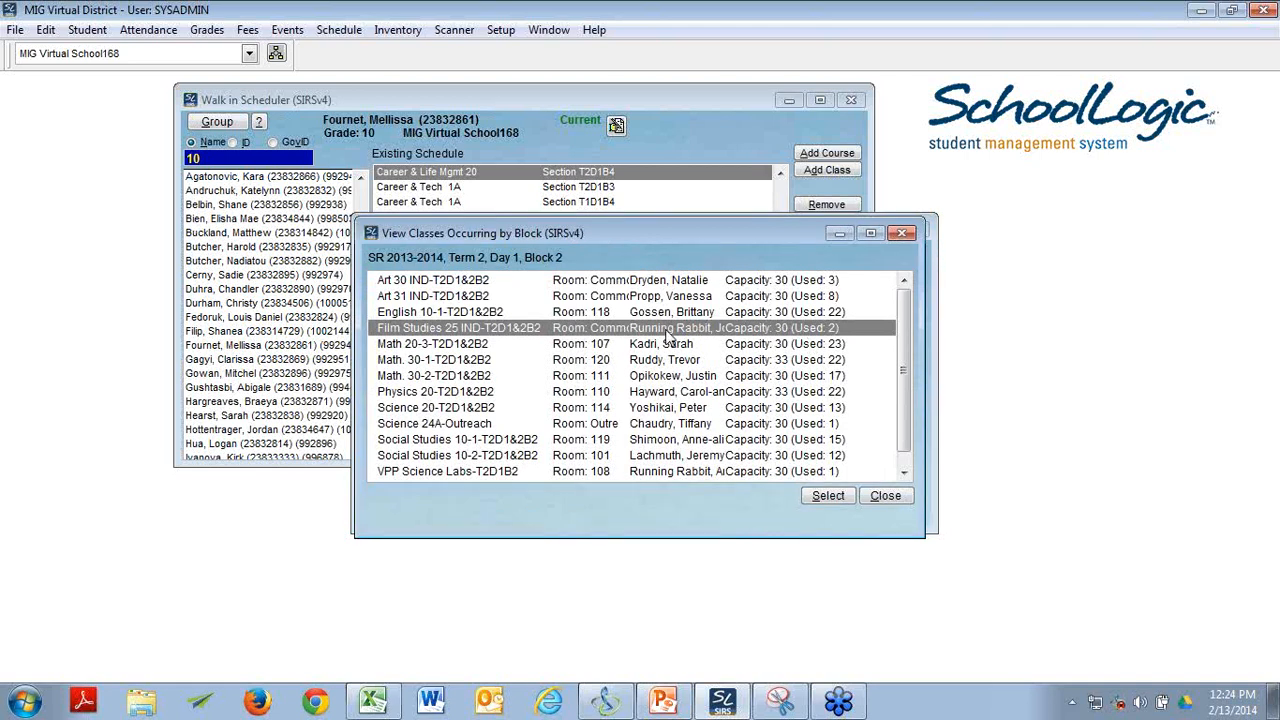
left_click(822, 496)
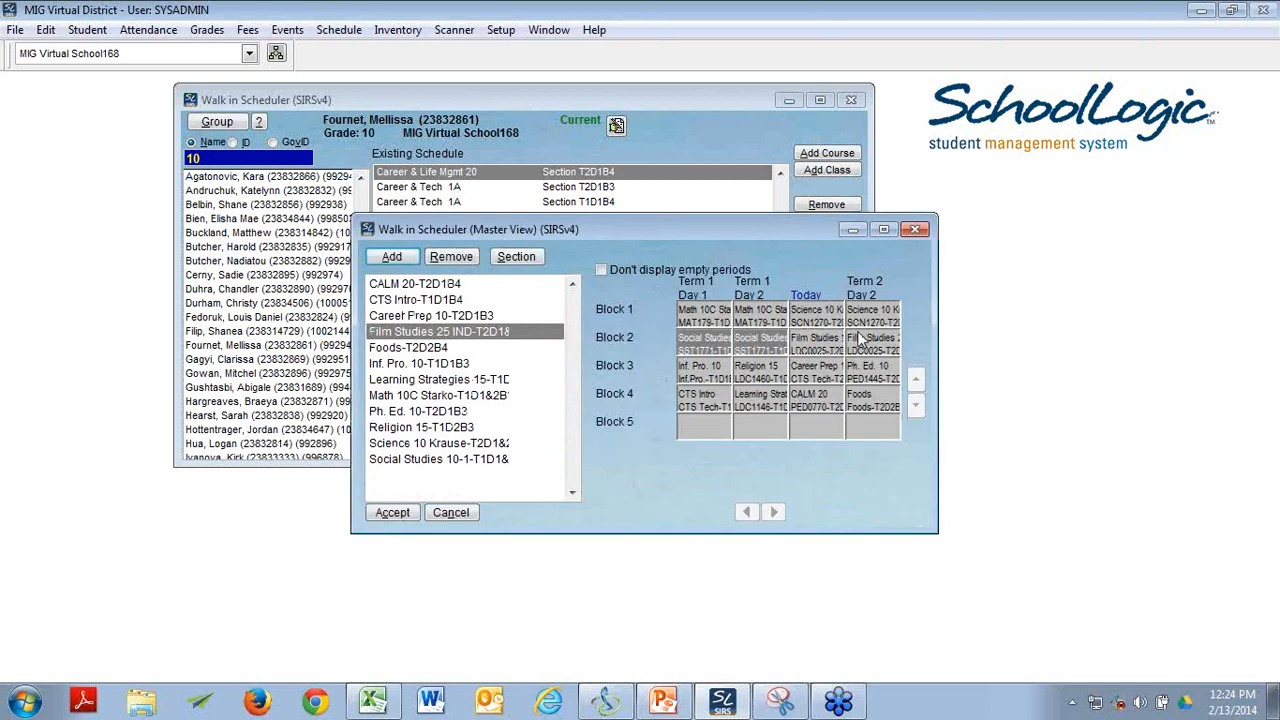
left_click(412, 520)
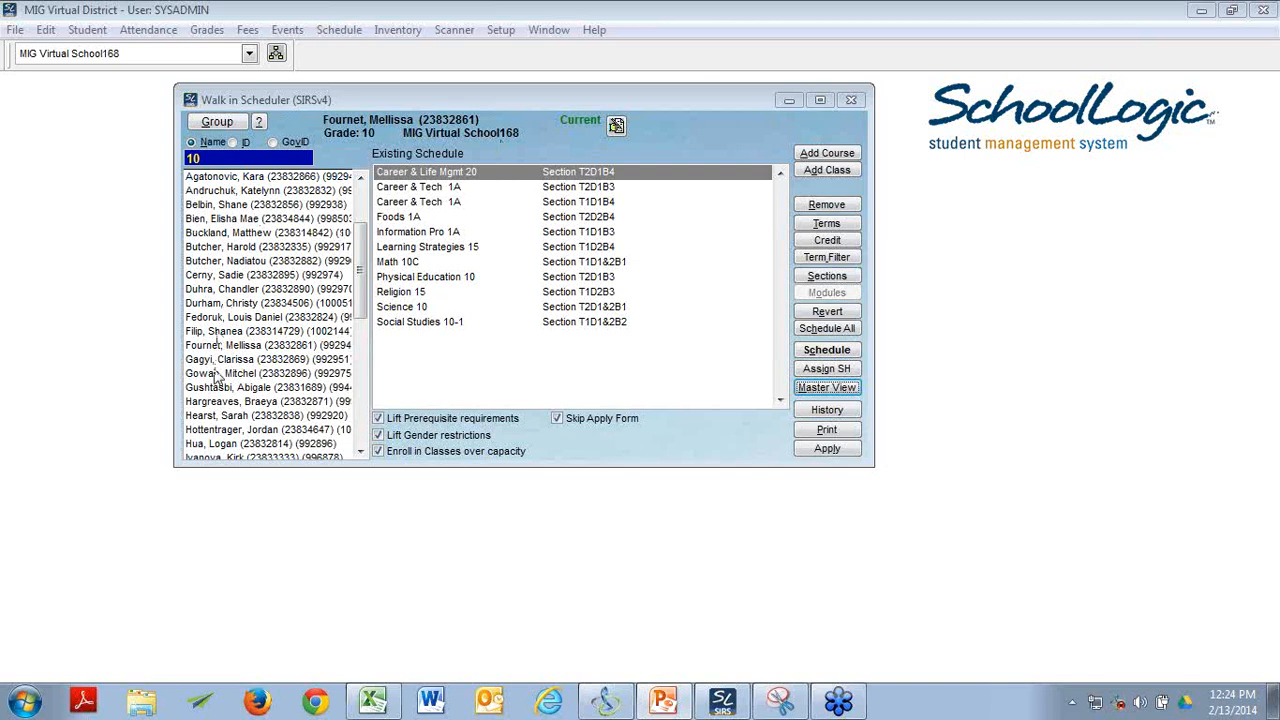
- Try to replace English 10-1 with Film Studies 25 IND-T2D1&2B2 in Term 2, Day 1, Block 2 of the eleventh listed student's Master View
left_click(218, 318)
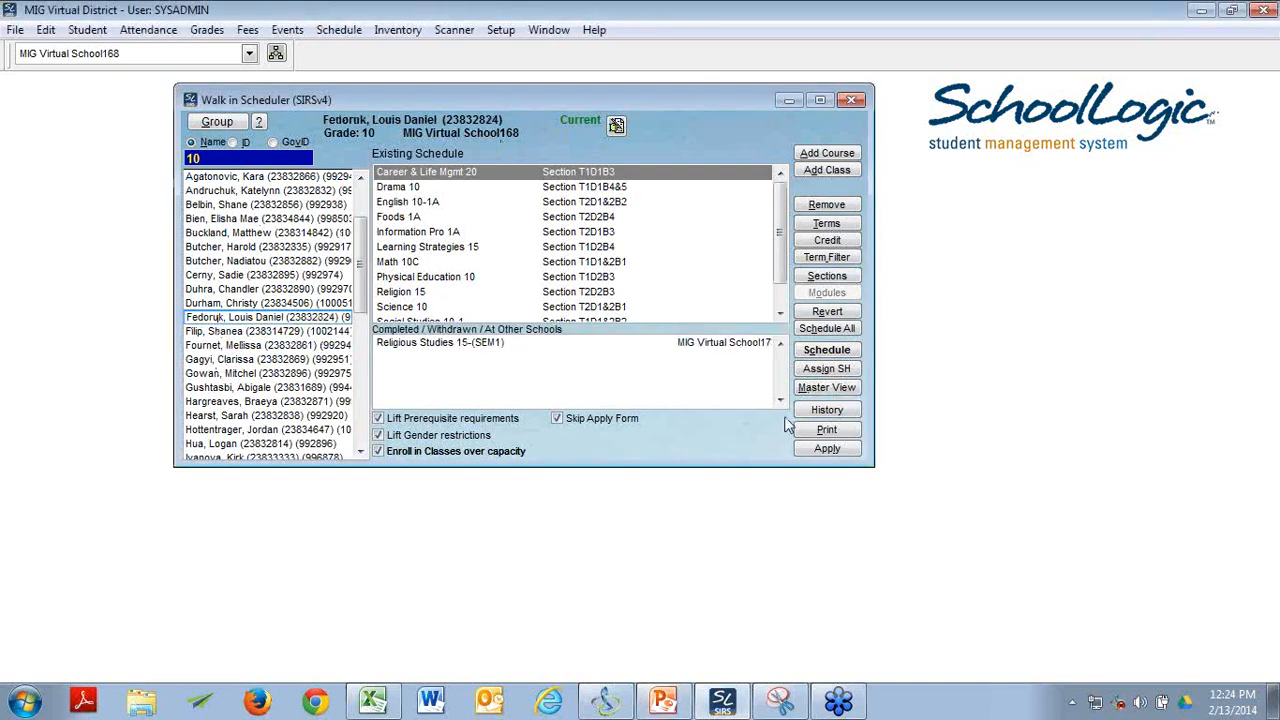
left_click(846, 396)
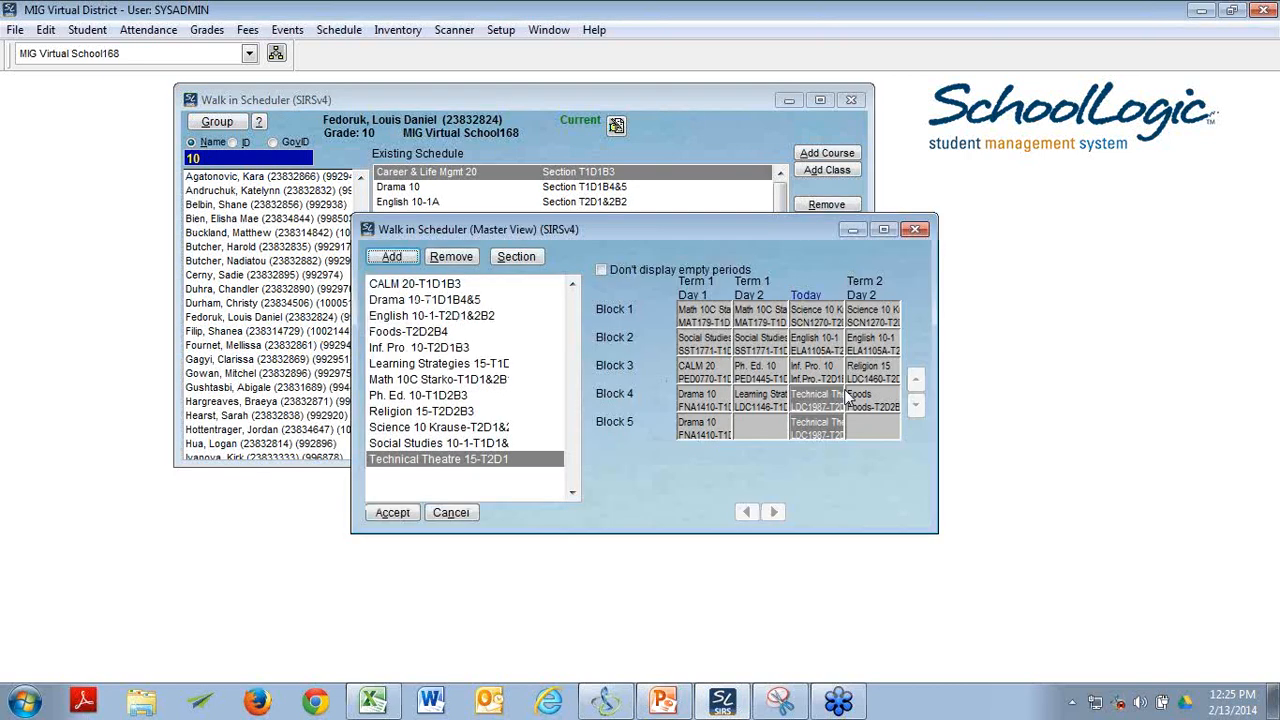
double_click(825, 348)
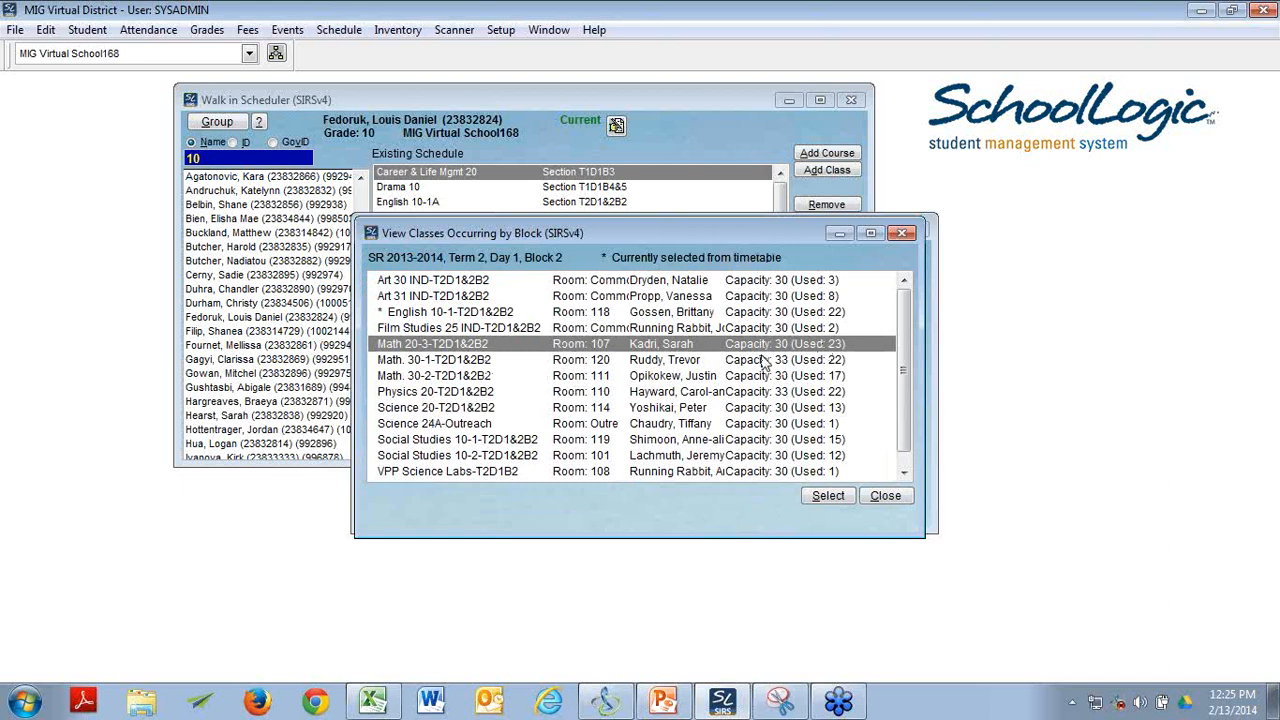
left_click(409, 332)
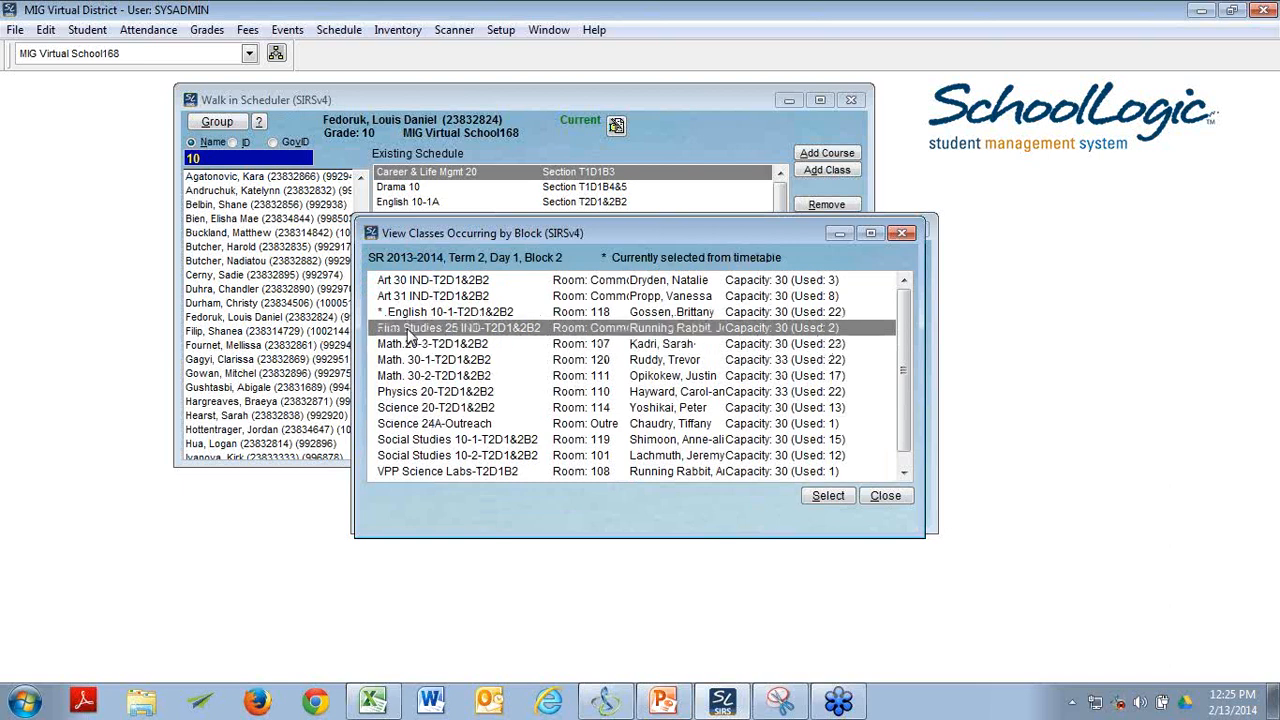
left_click(827, 496)
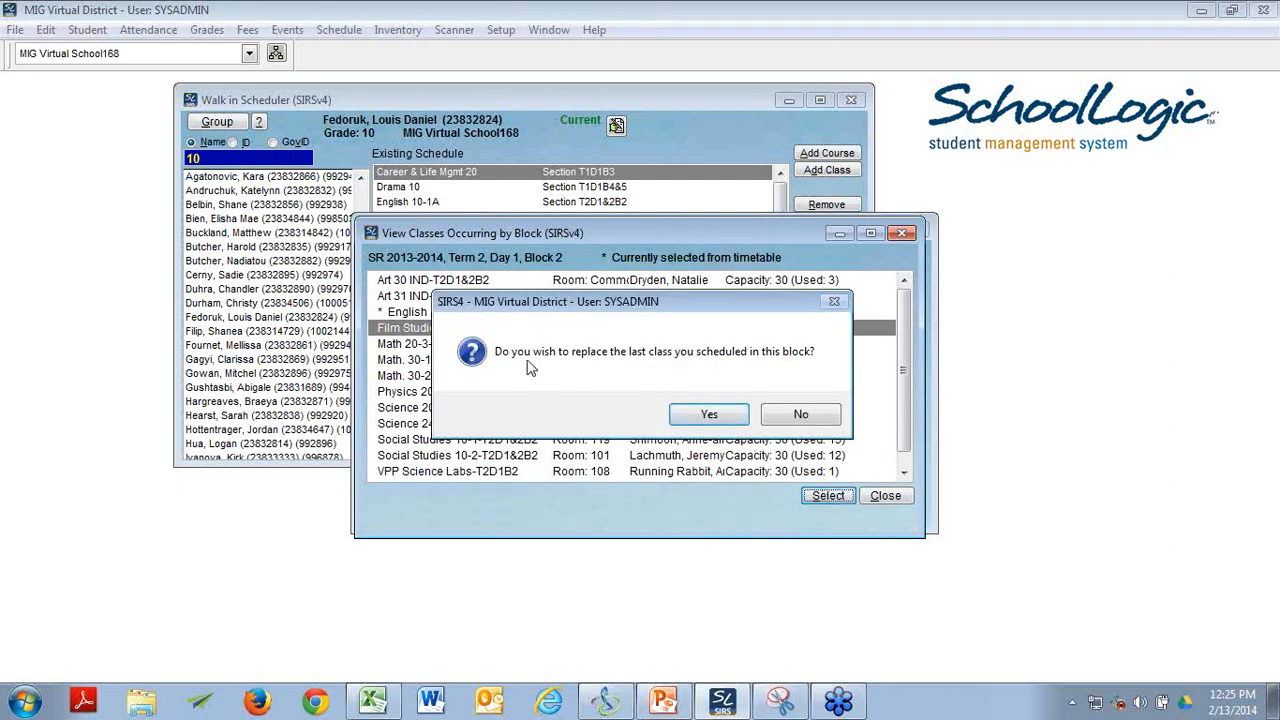
left_click(718, 418)
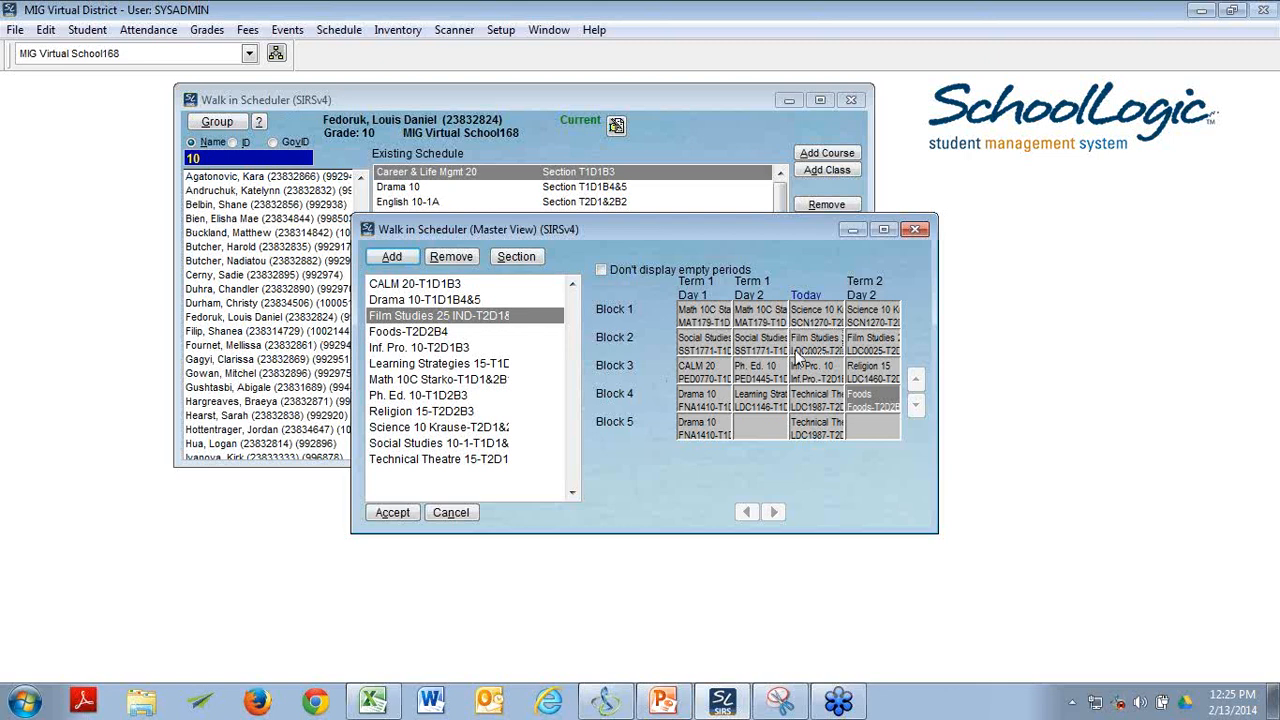
left_click(394, 513)
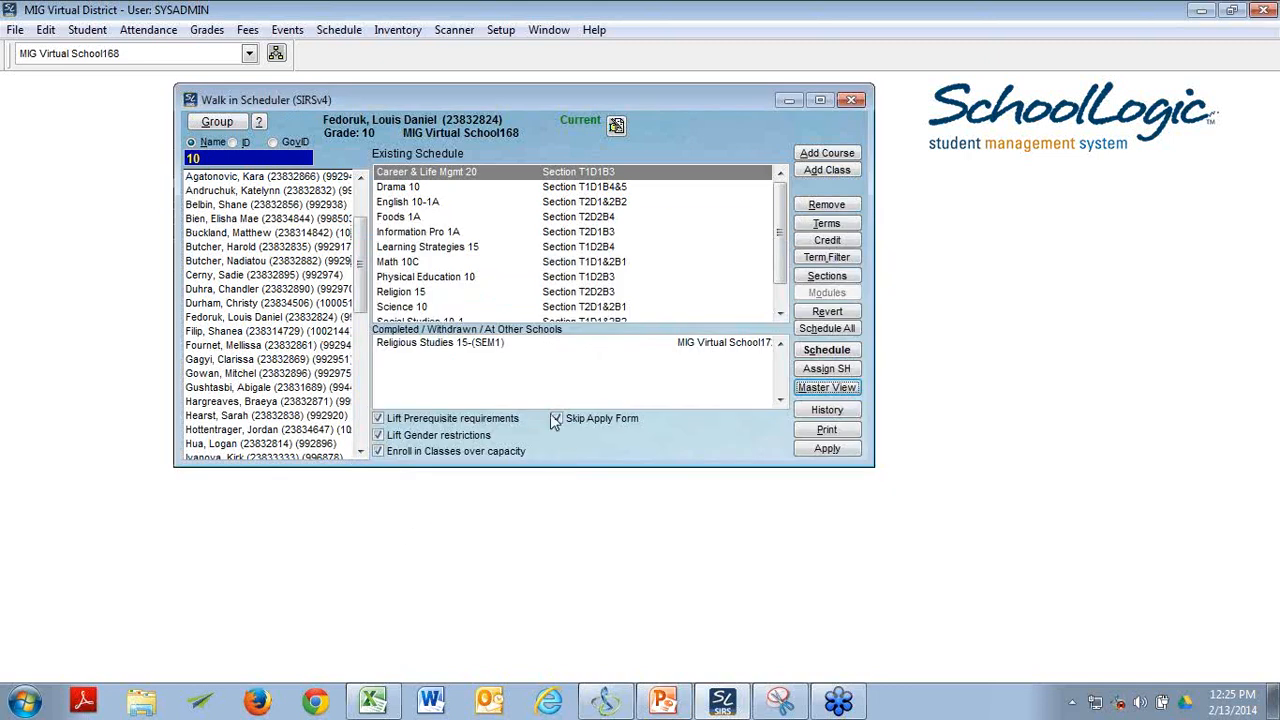
- Turn off Skip Apply Form, accept the eleventh listed student's existing schedule in the Master View, and continue to the Apply Form
left_click(555, 419)
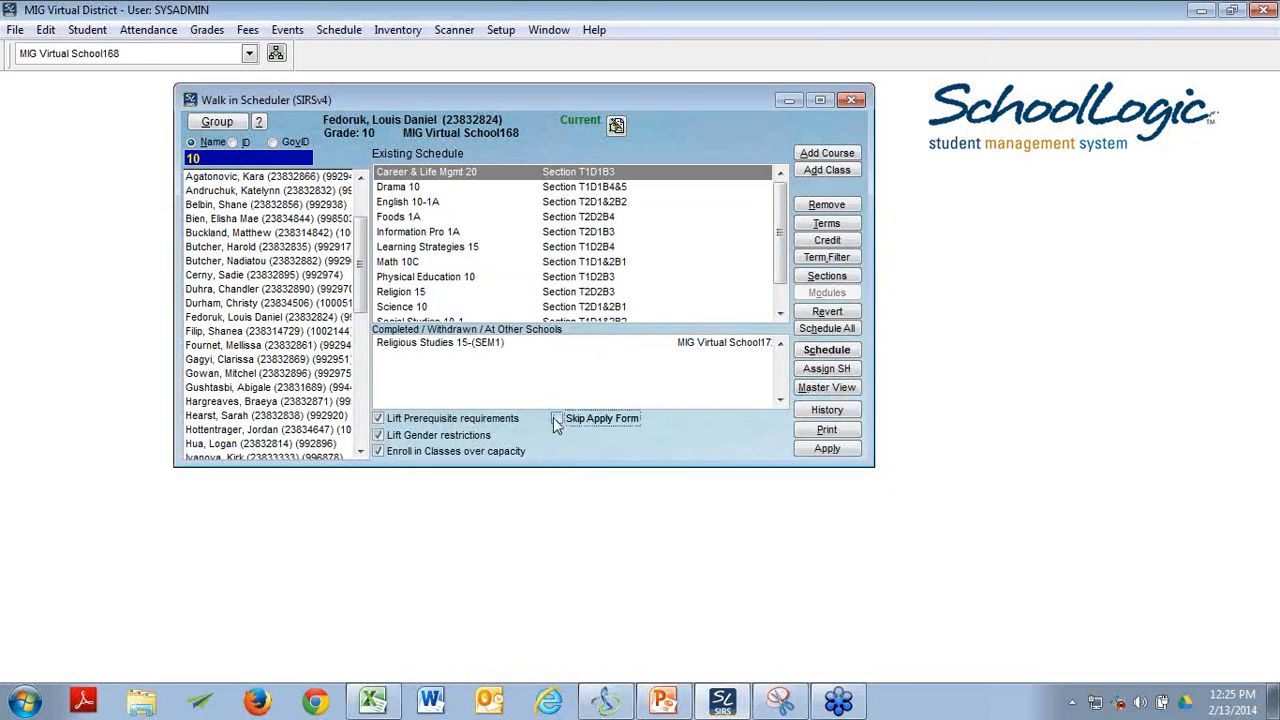
left_click(810, 392)
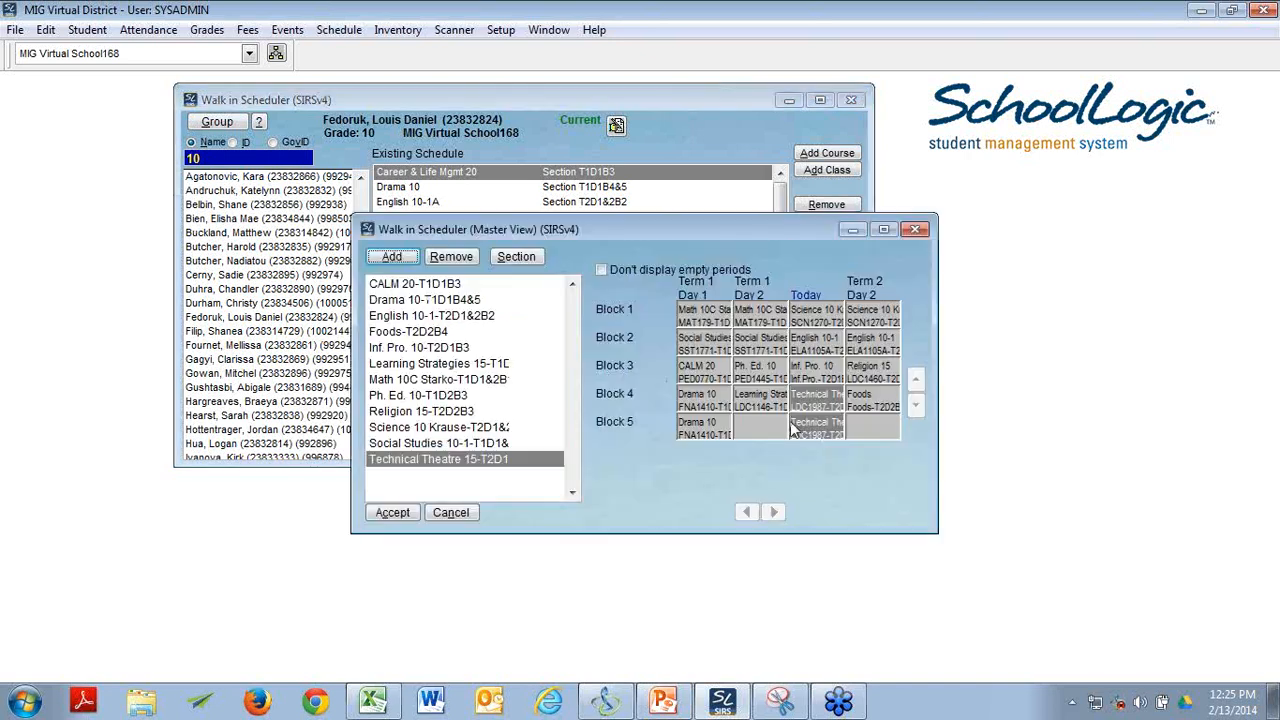
left_click(377, 517)
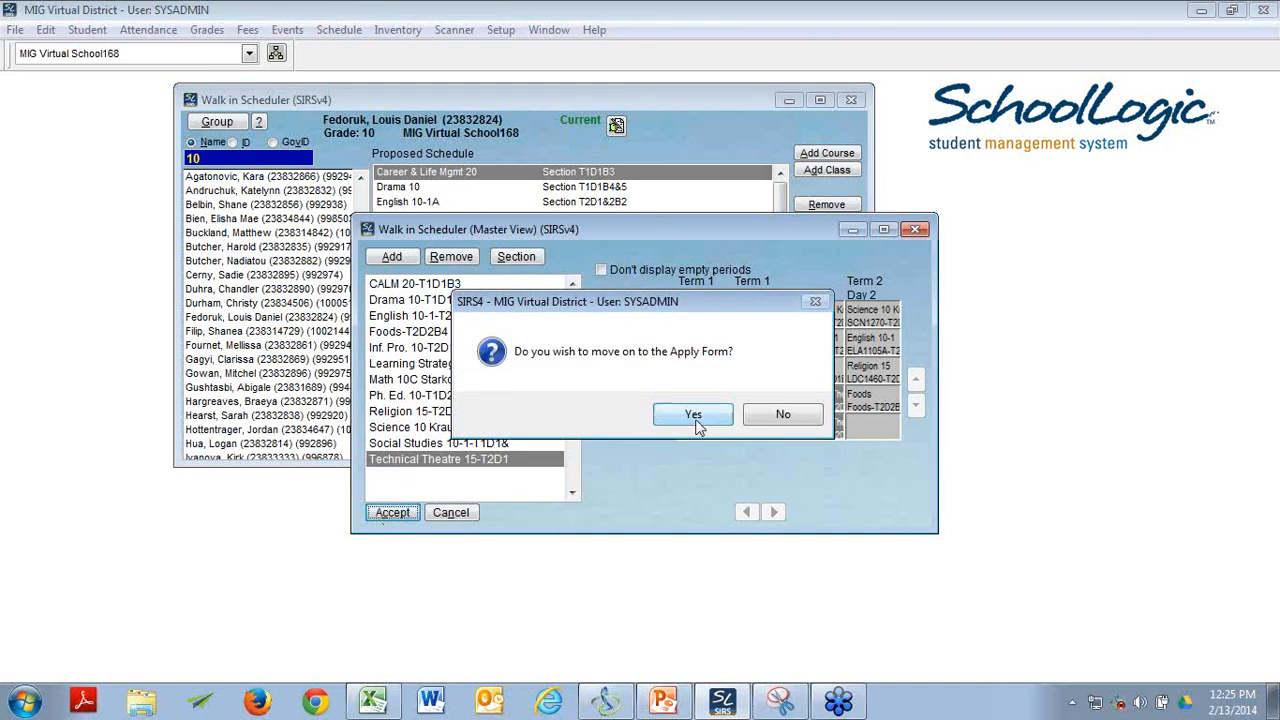
left_click(695, 415)
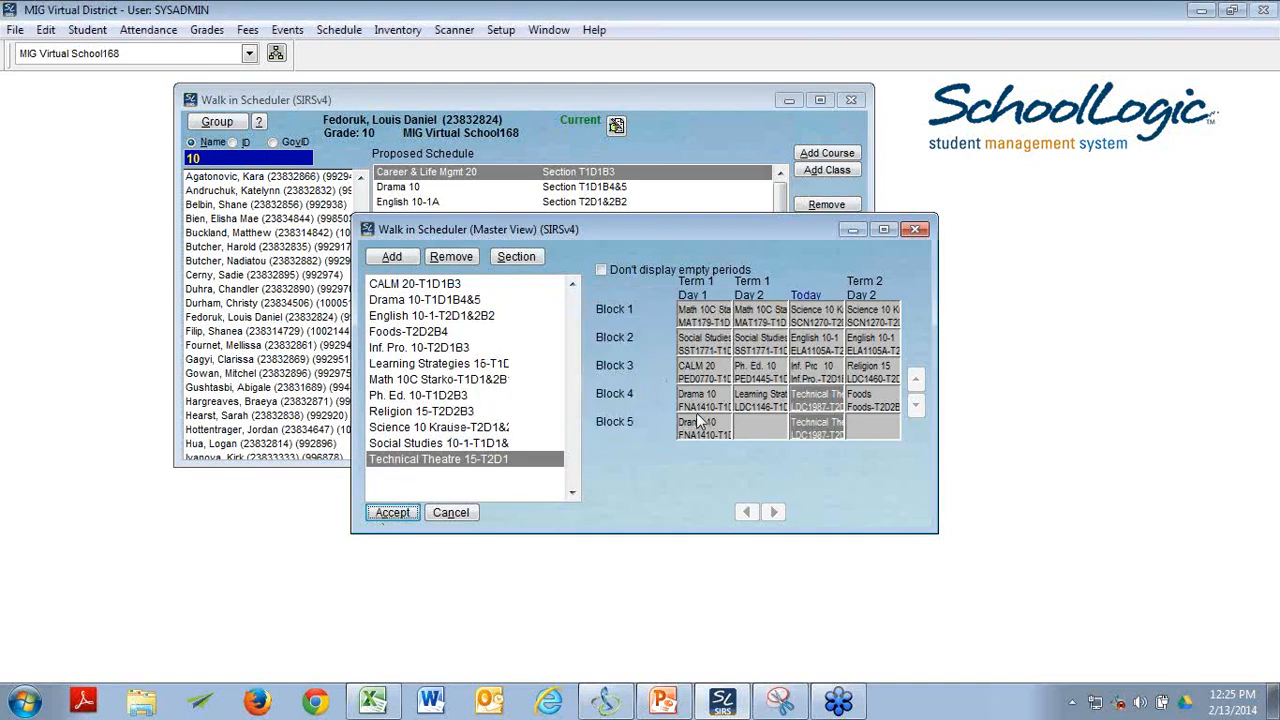
key("Return")
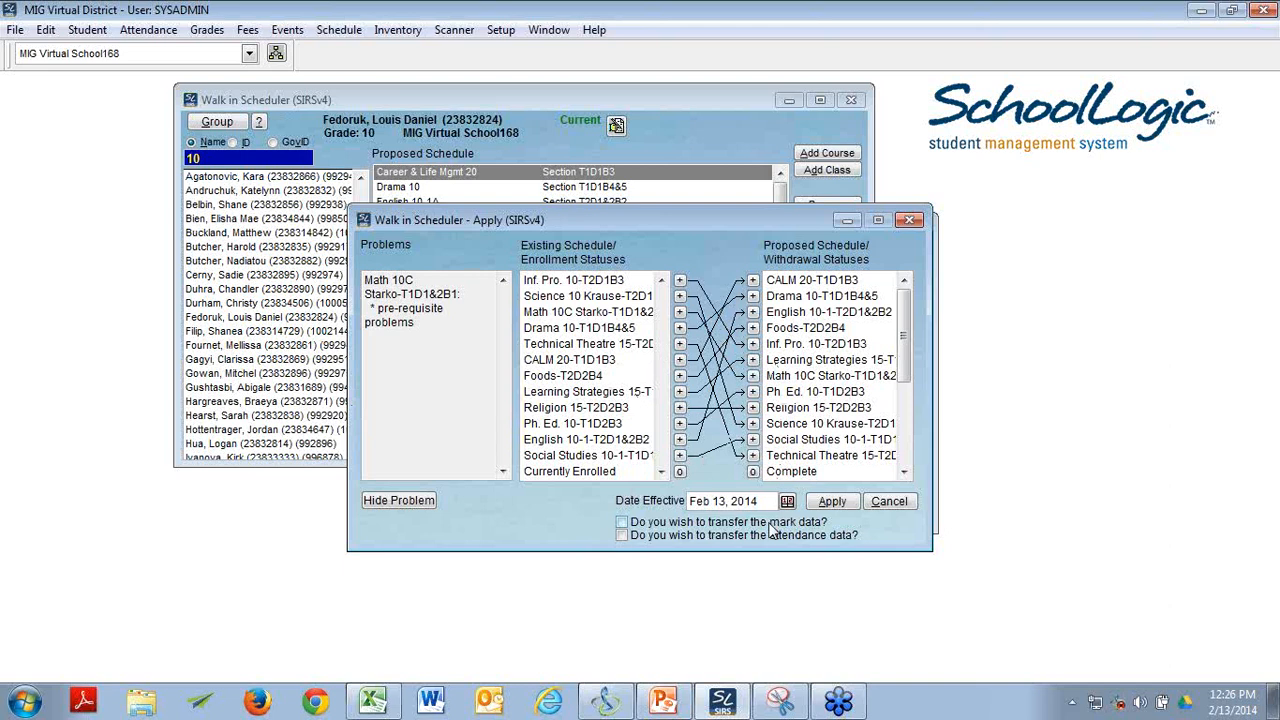
- Review the class mapping in the Apply Form, apply the schedule despite the Math 10C prerequisite problem, and decline printing the timetable
left_click_drag(901, 321, 904, 292)
left_click_drag(625, 220, 541, 149)
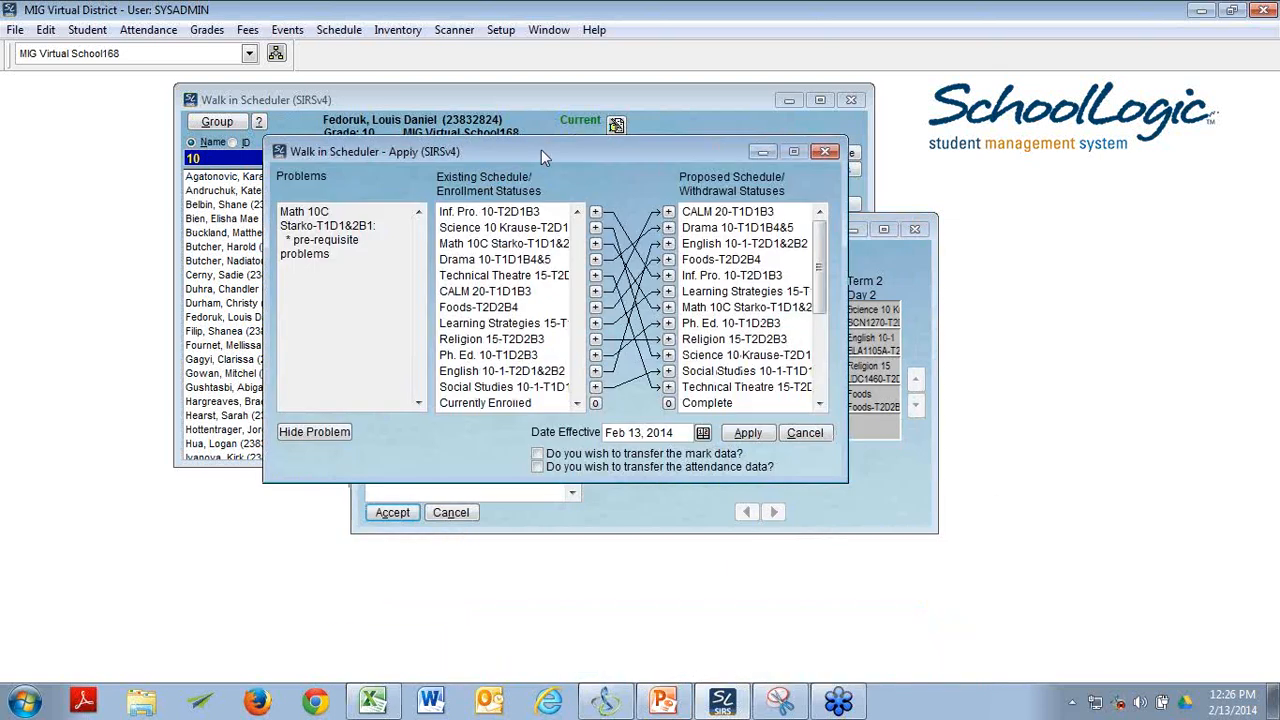
left_click(764, 434)
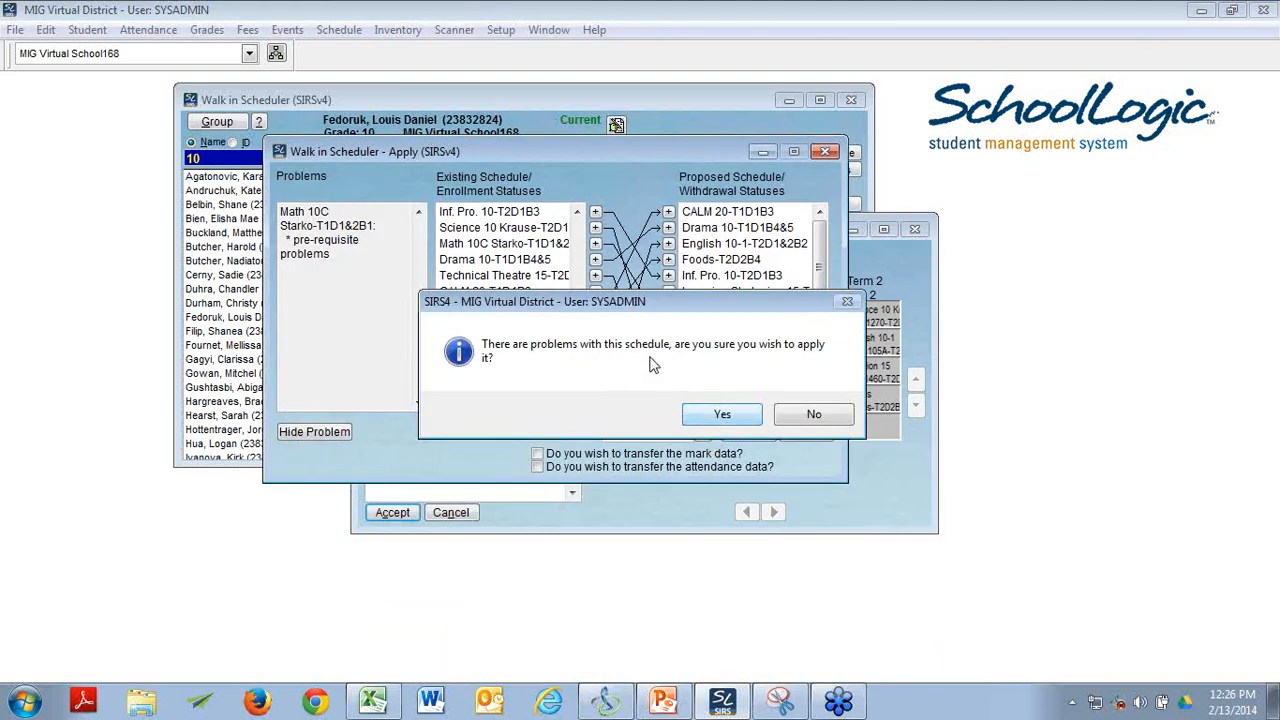
left_click(736, 420)
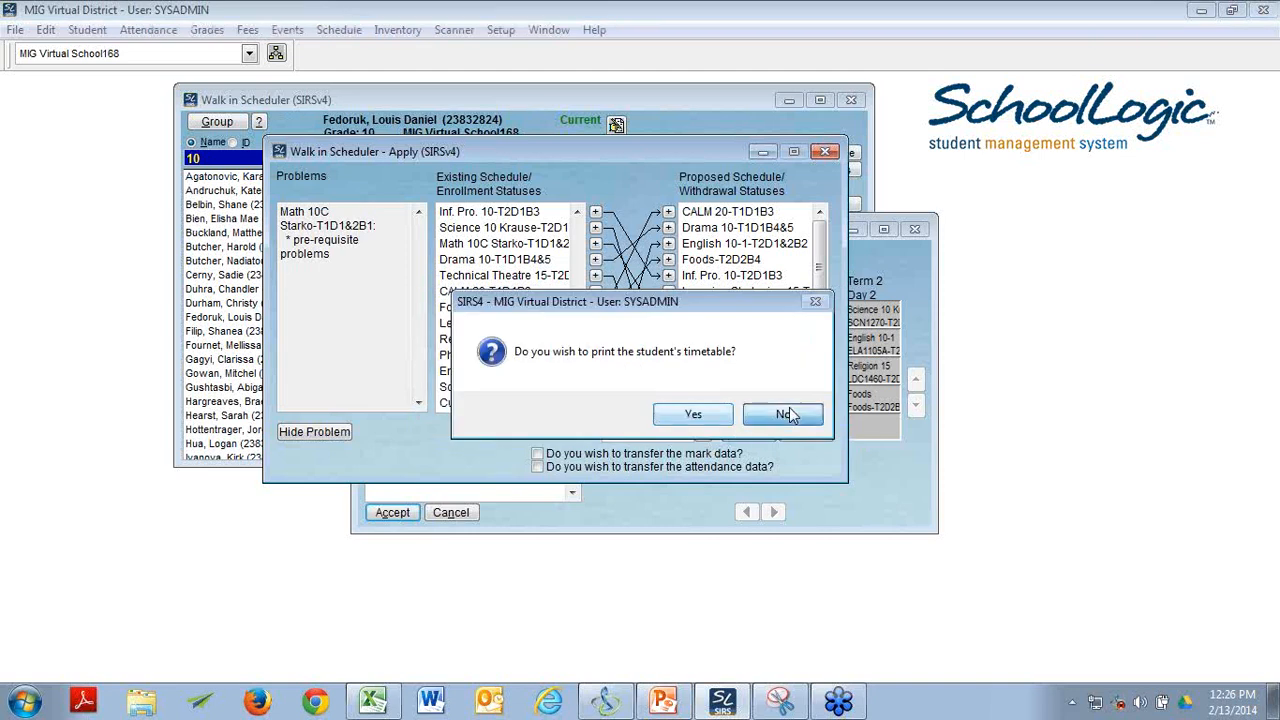
left_click(785, 413)
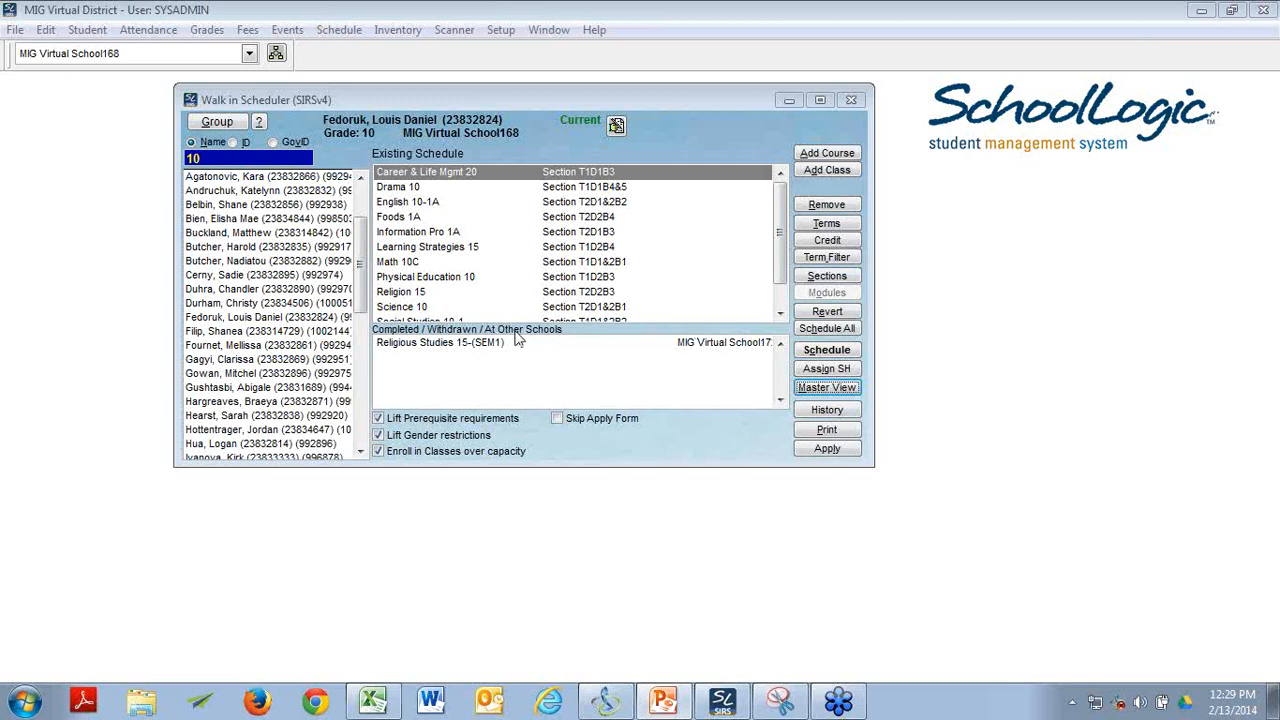
- Remove Drama 10 (Section T1D1B4&5) from the eighteenth listed student's schedule and open the Apply Form for the change
left_click(245, 415)
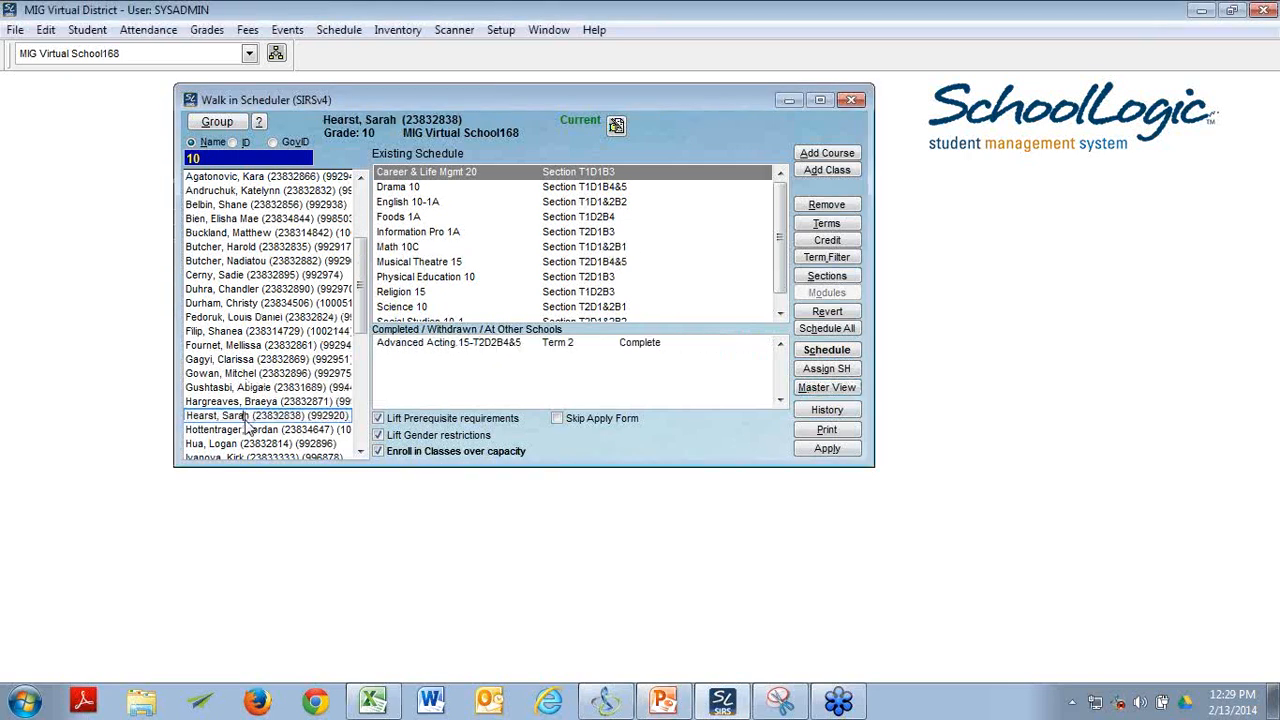
left_click(437, 188)
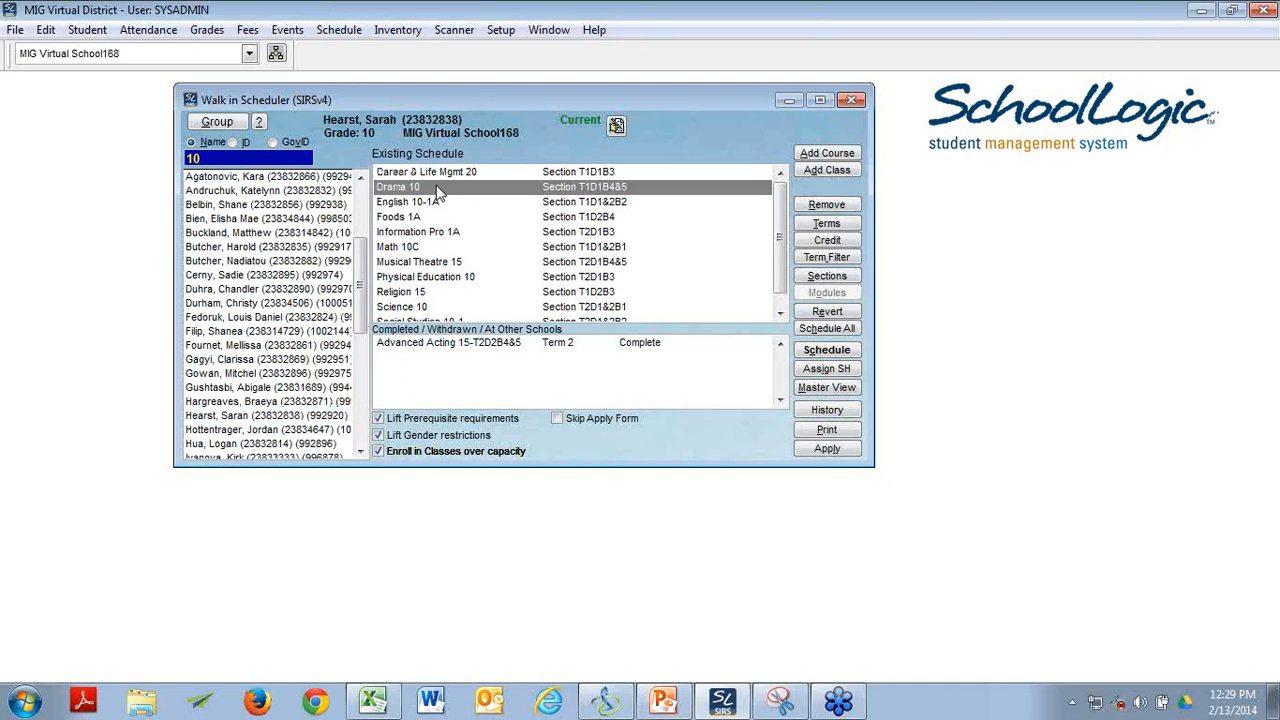
left_click(820, 206)
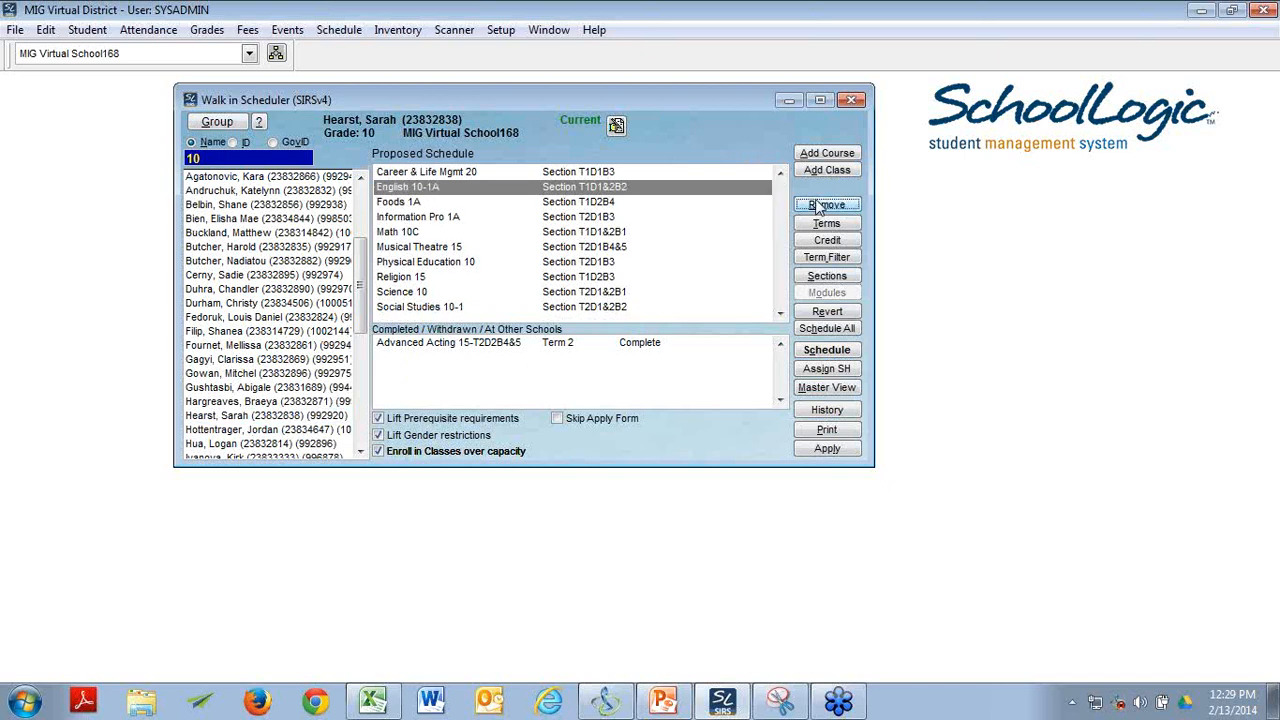
left_click(831, 450)
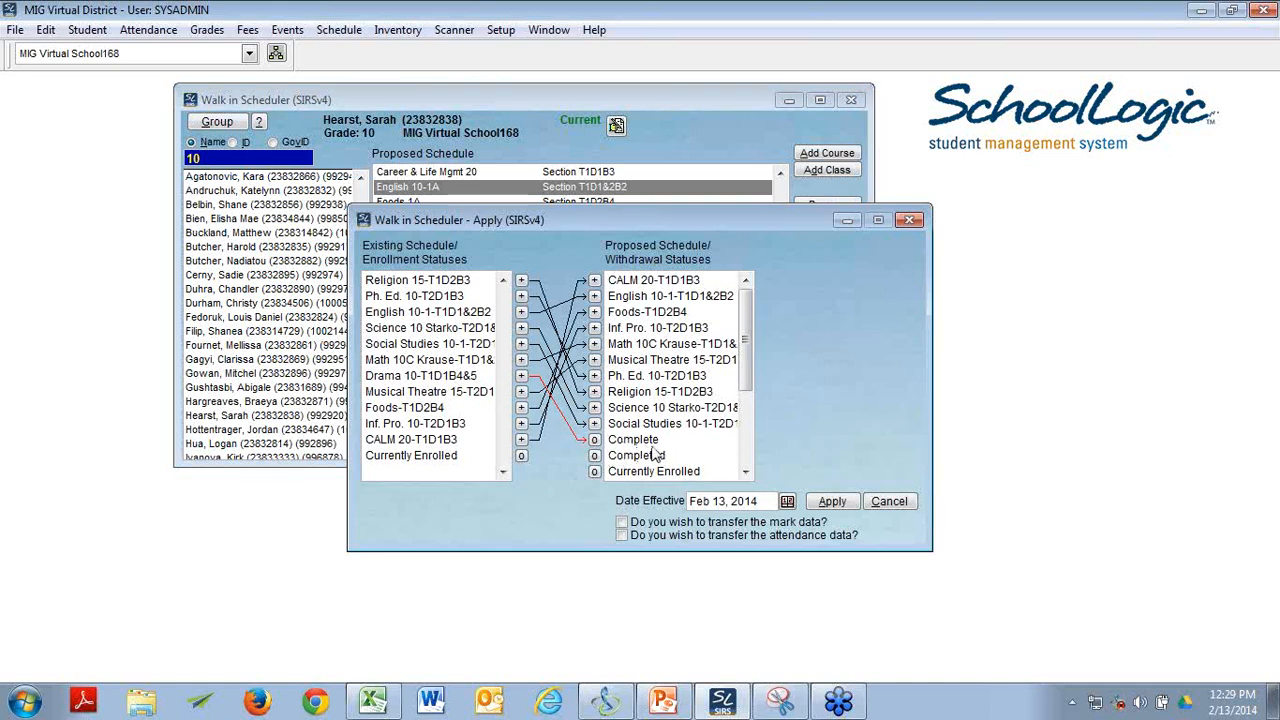
- Try to apply the Drama 10 removal with an effective date of Feb 12, 2014
left_click(787, 503)
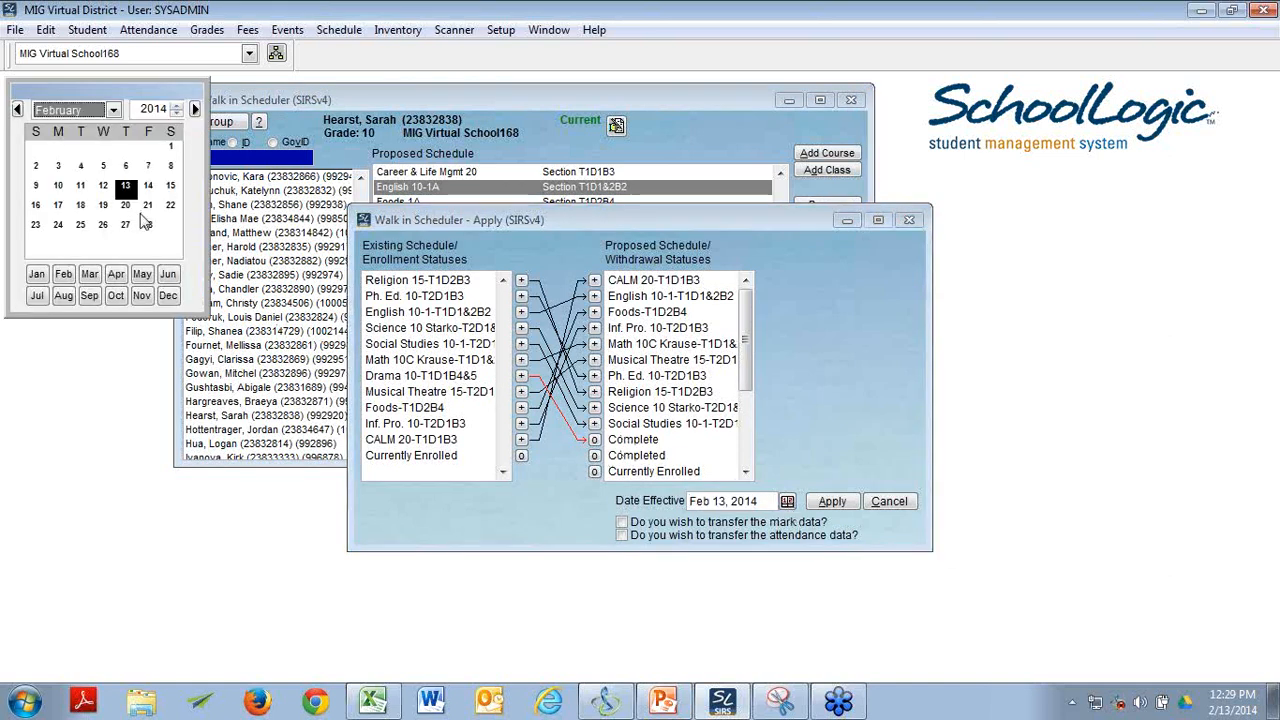
left_click(104, 192)
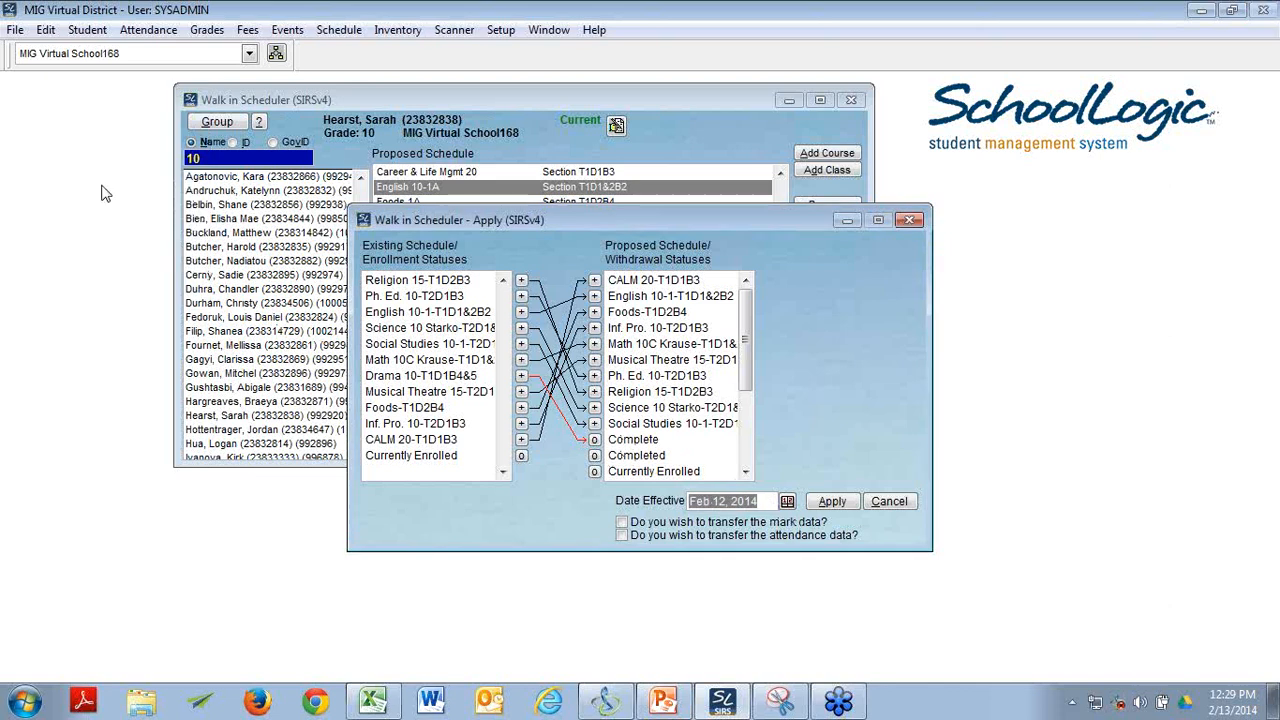
left_click(835, 505)
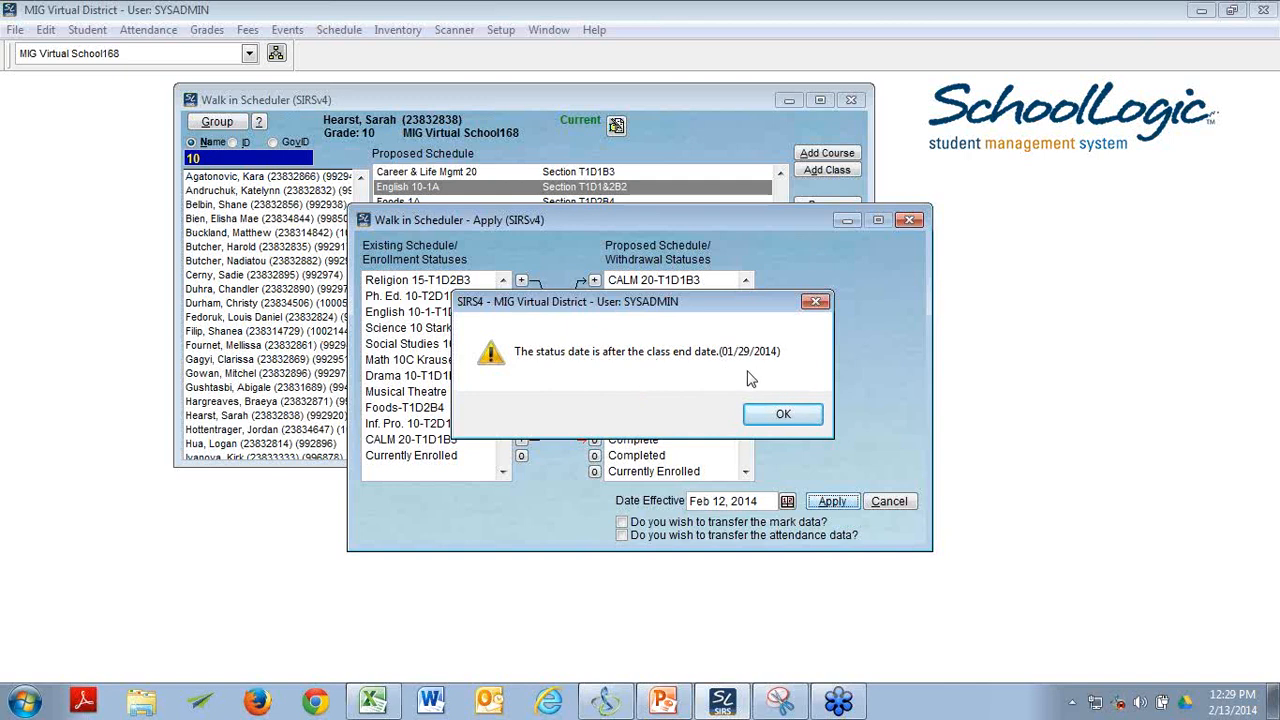
left_click(770, 414)
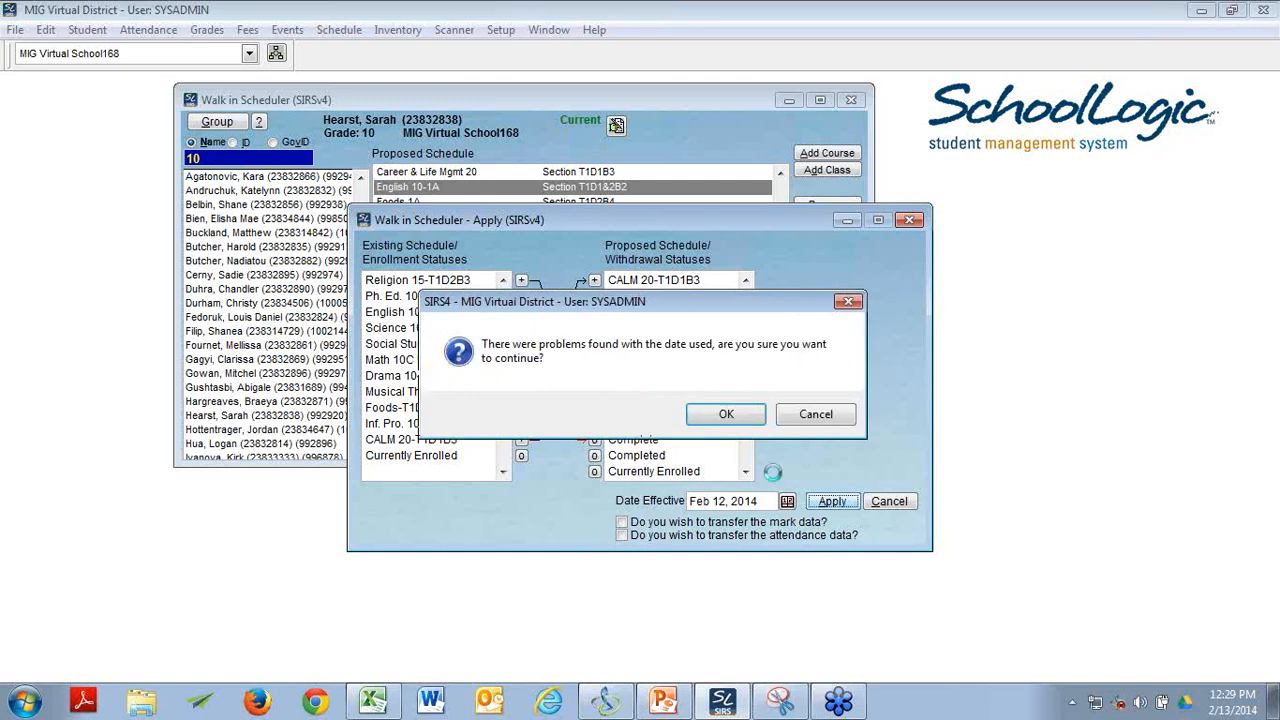
left_click(815, 414)
- Set the effective date to Dec 20, 2013 and apply the eighteenth listed student's schedule without Drama 10
left_click(787, 501)
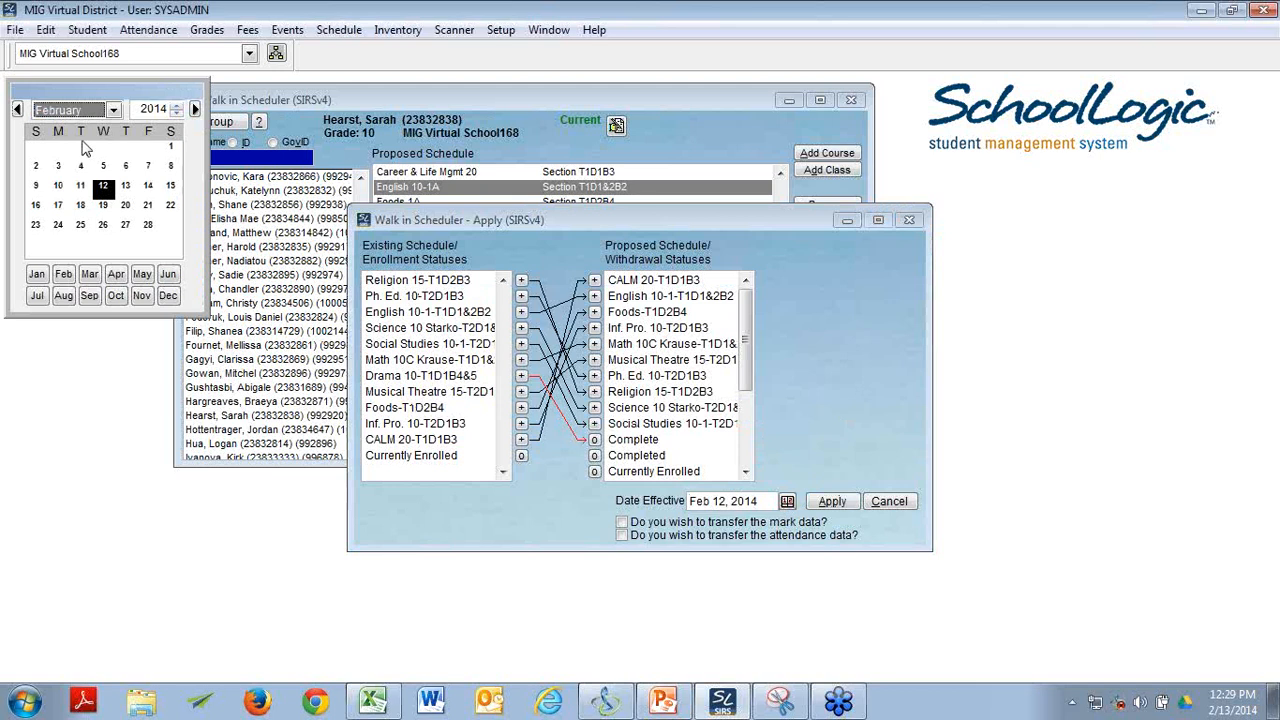
left_click(113, 109)
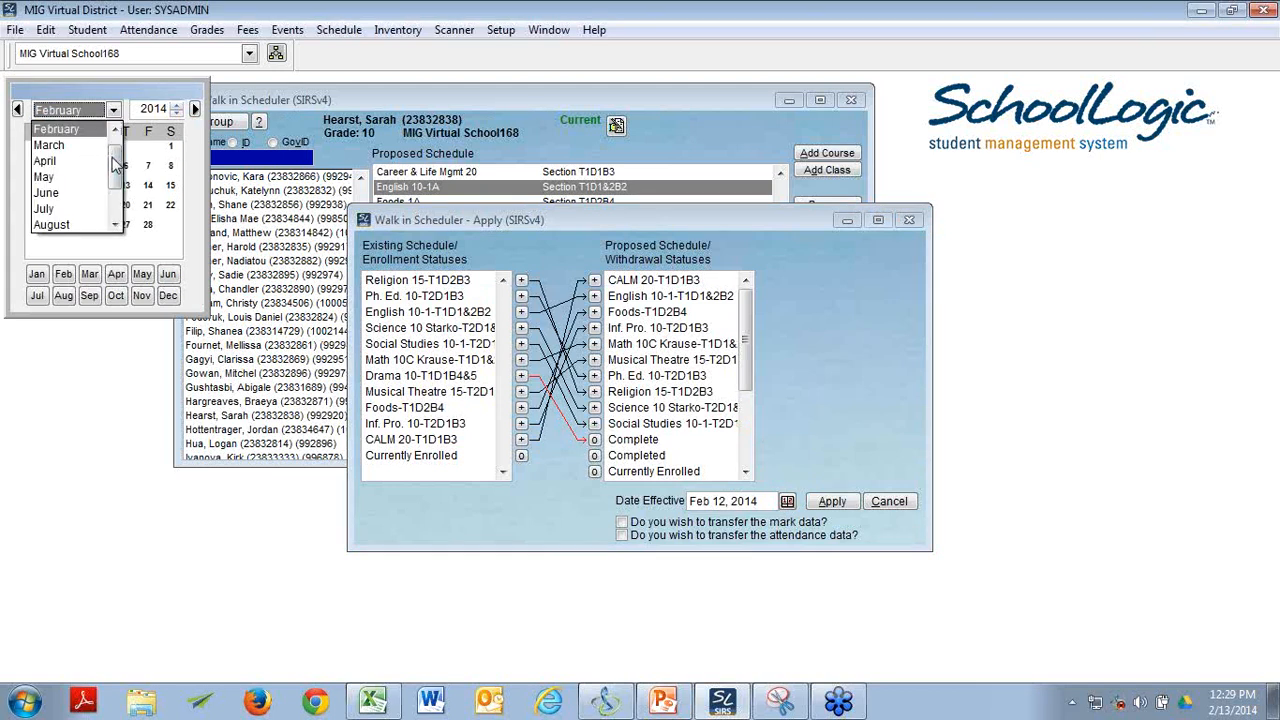
left_click_drag(113, 163, 114, 205)
left_click(60, 224)
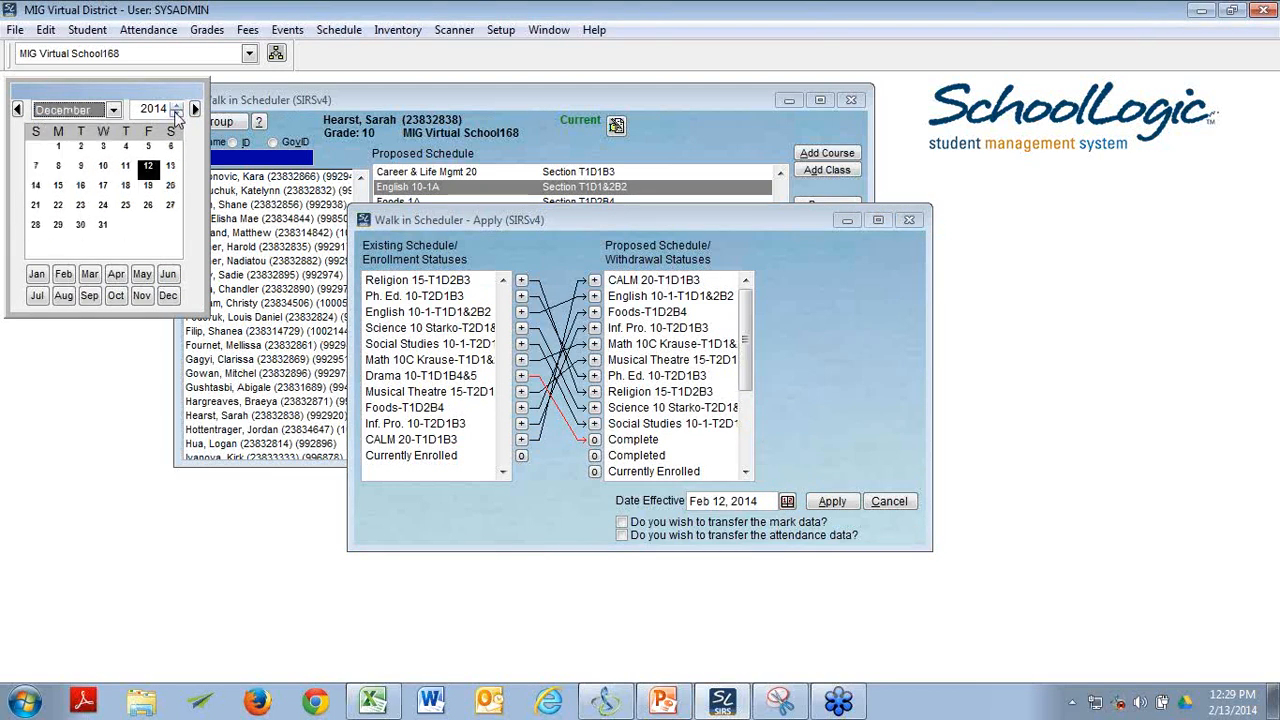
left_click(176, 113)
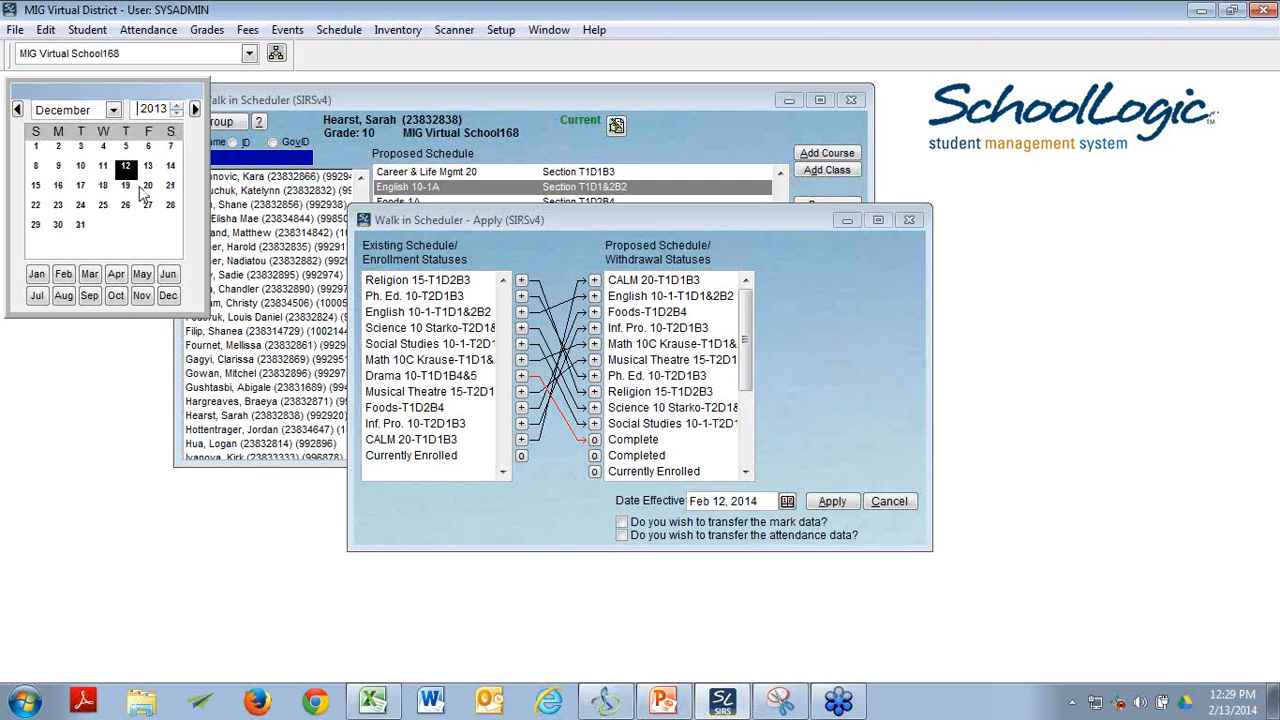
left_click(146, 188)
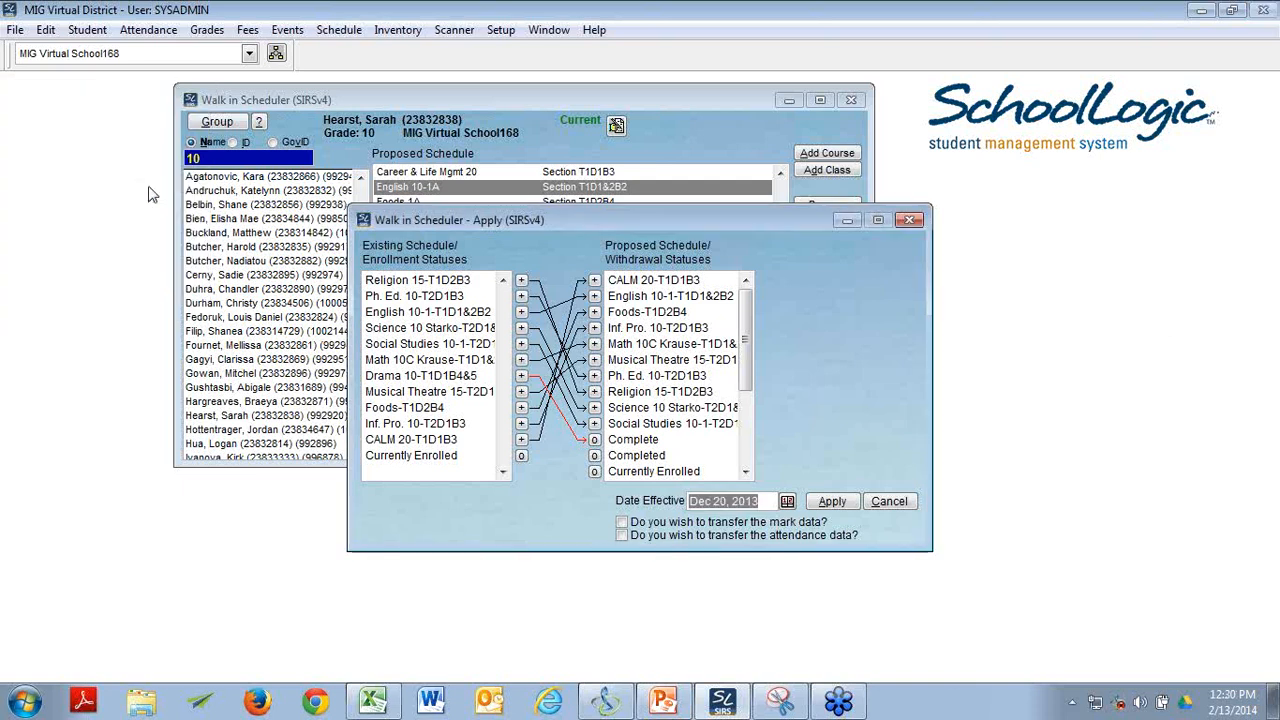
left_click(840, 502)
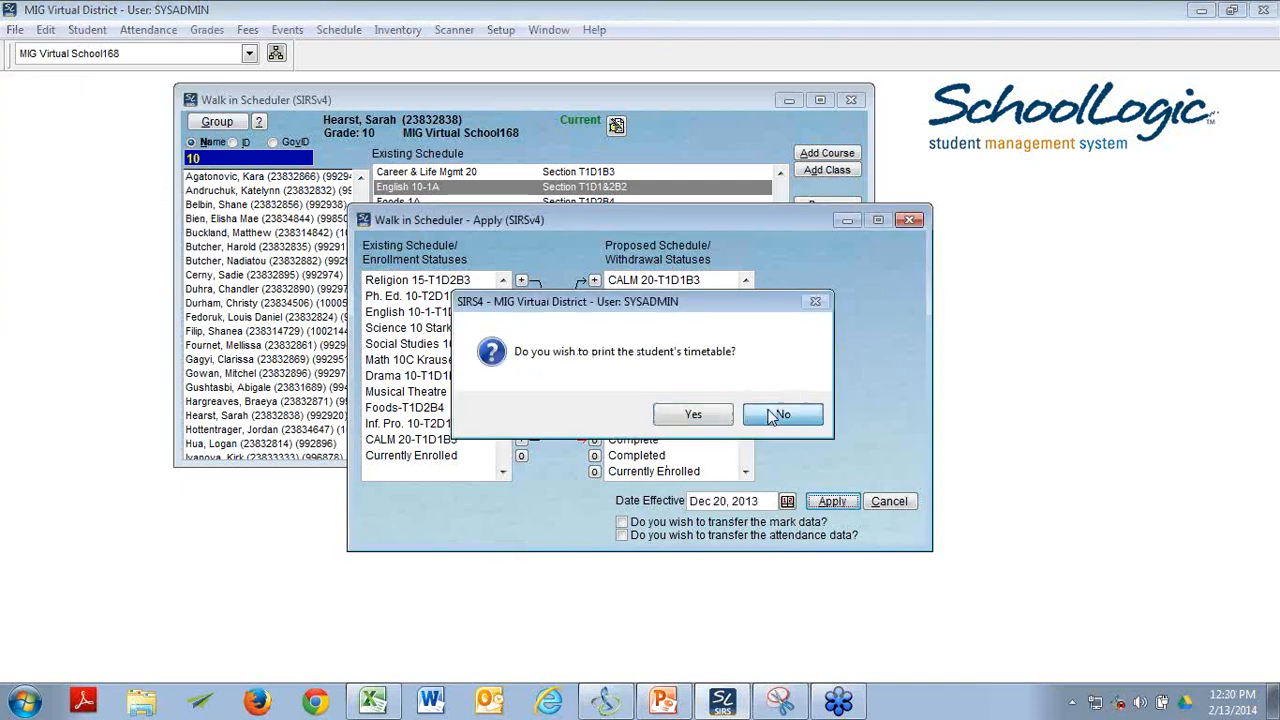
- Decline printing the timetable and reload the eighteenth listed student's schedule to check the completed Drama 10 entry
left_click(778, 415)
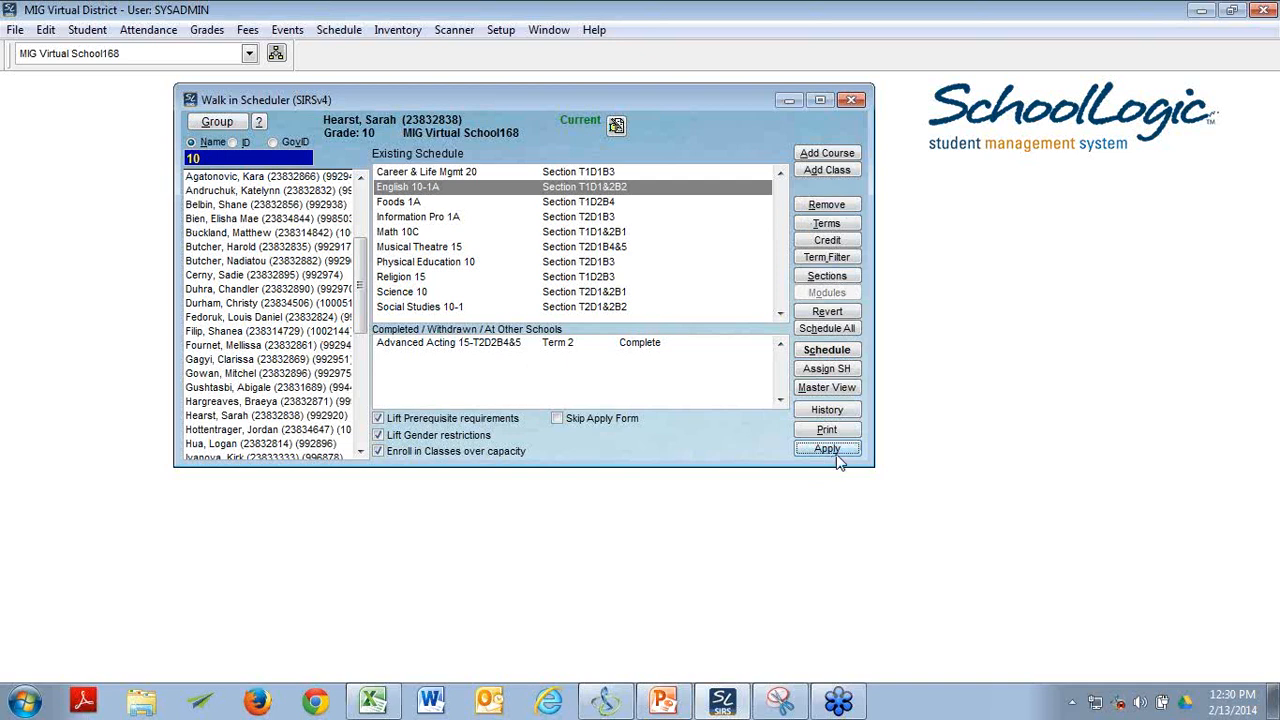
left_click(212, 333)
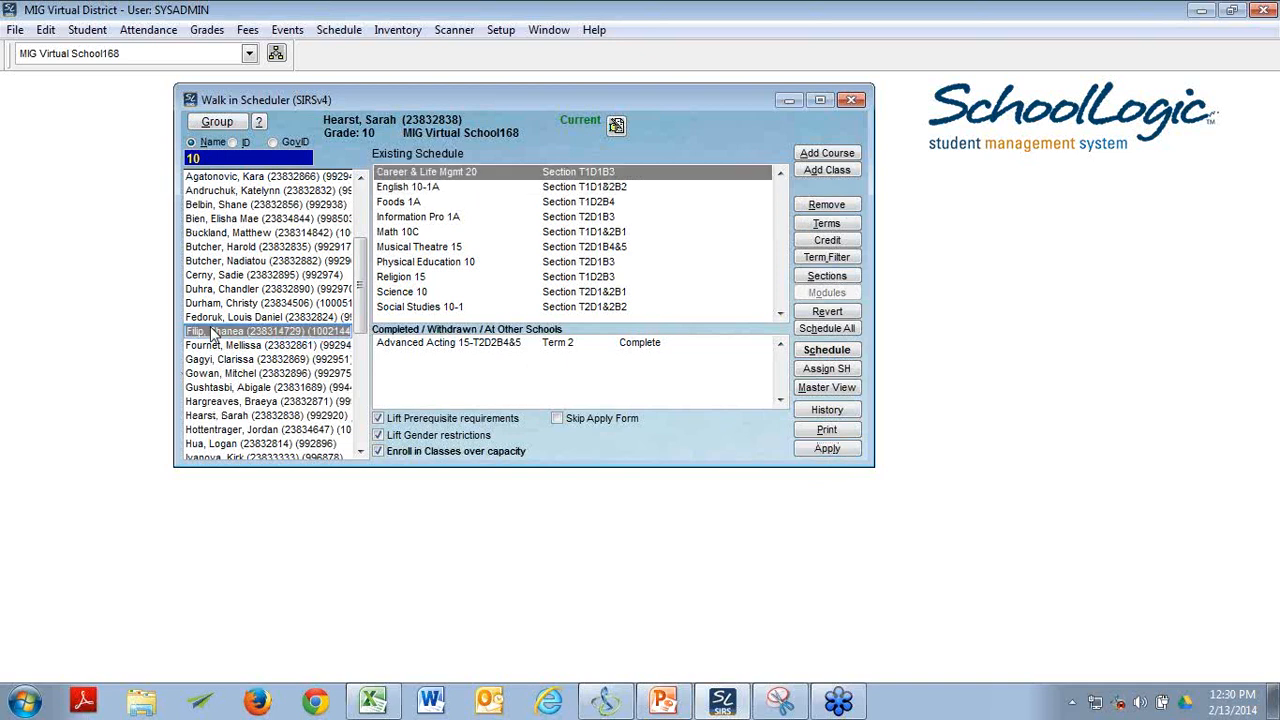
left_click(243, 420)
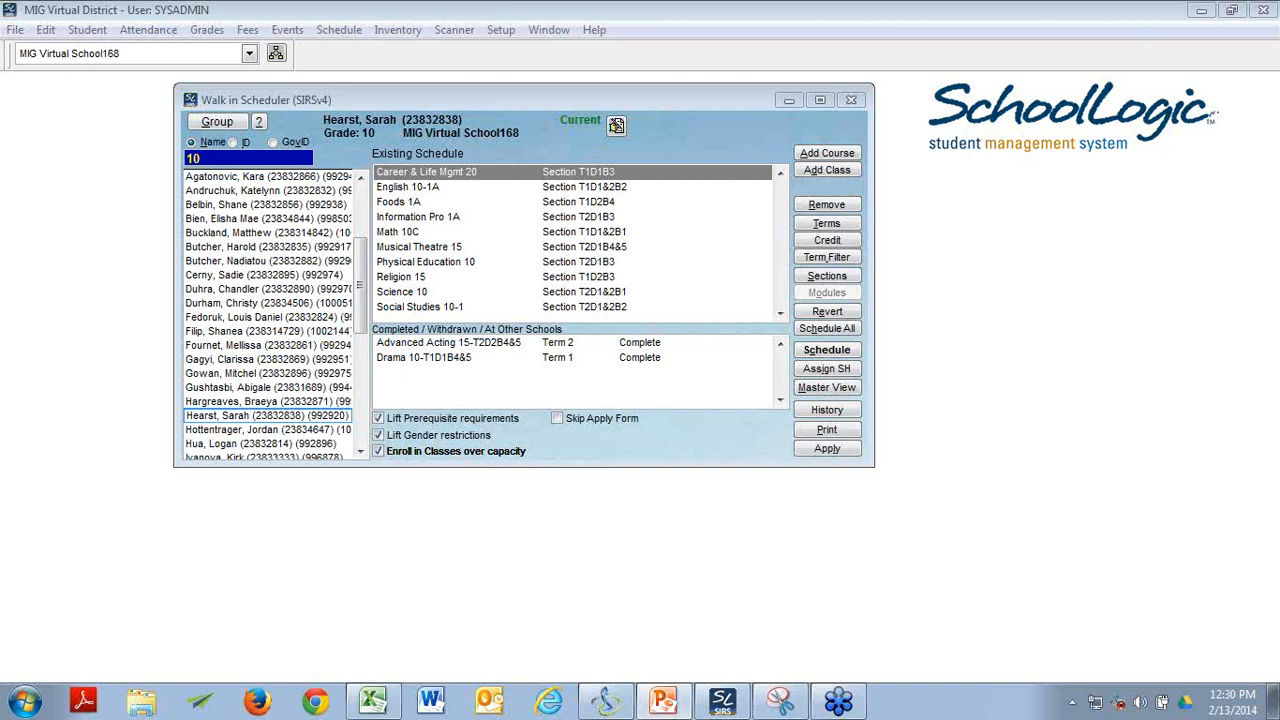
left_click(1037, 334)
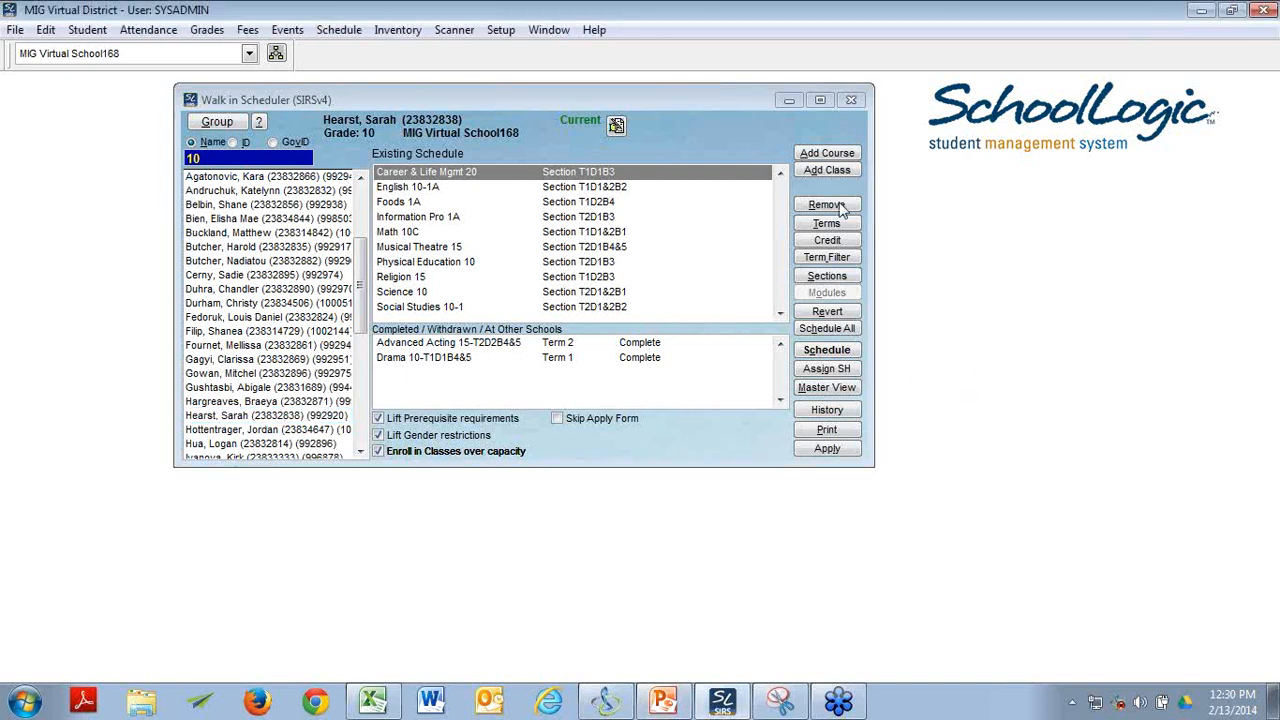
- Move the Walk in Scheduler window aside and open Students' Enrollment
left_click(342, 29)
left_click(1091, 194)
left_click_drag(746, 110, 593, 106)
left_click(346, 29)
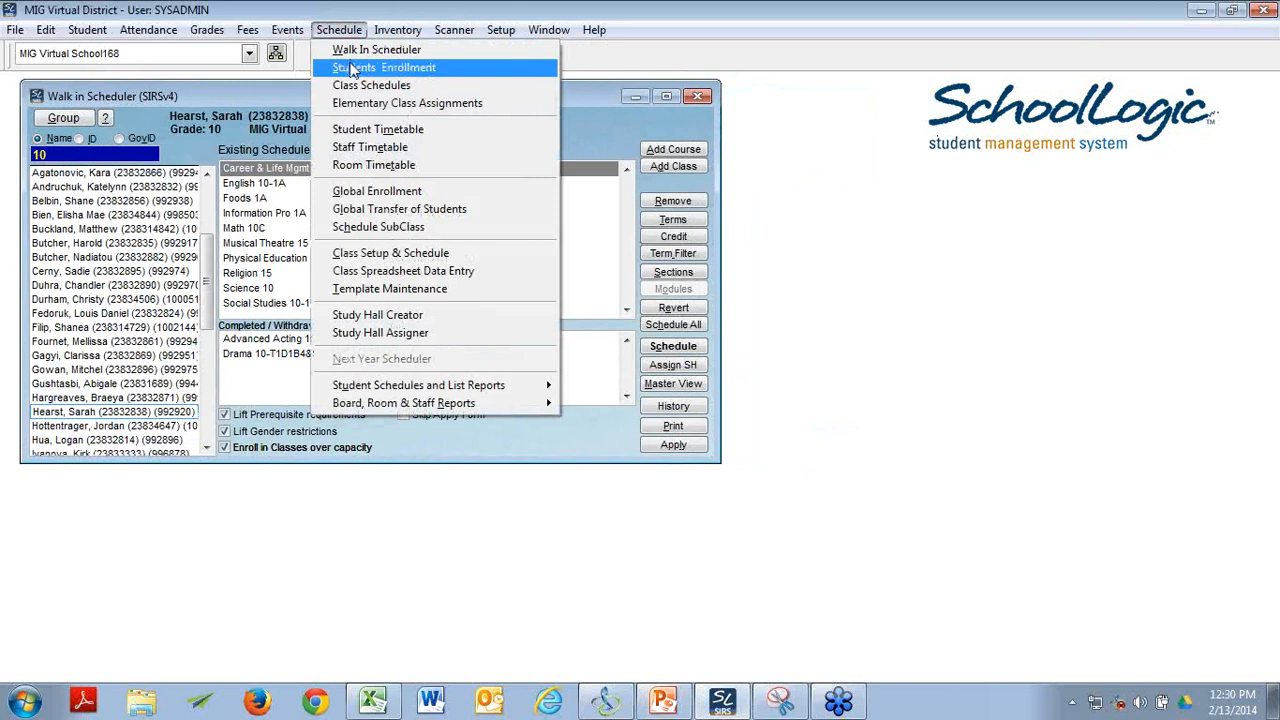
left_click(352, 68)
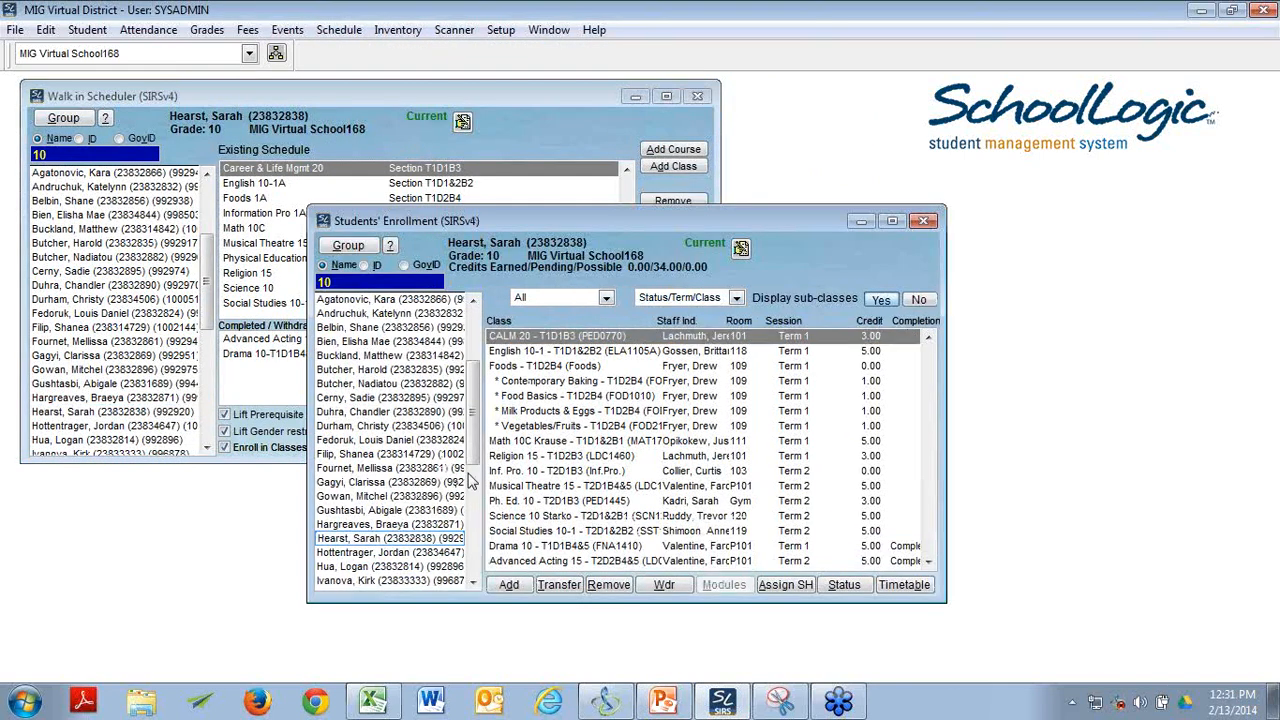
- Start withdrawing the thirty-third listed student from English 10-1 (T1D1&2B2) and move the withdrawal form clear of the class list
left_click_drag(470, 429, 469, 458)
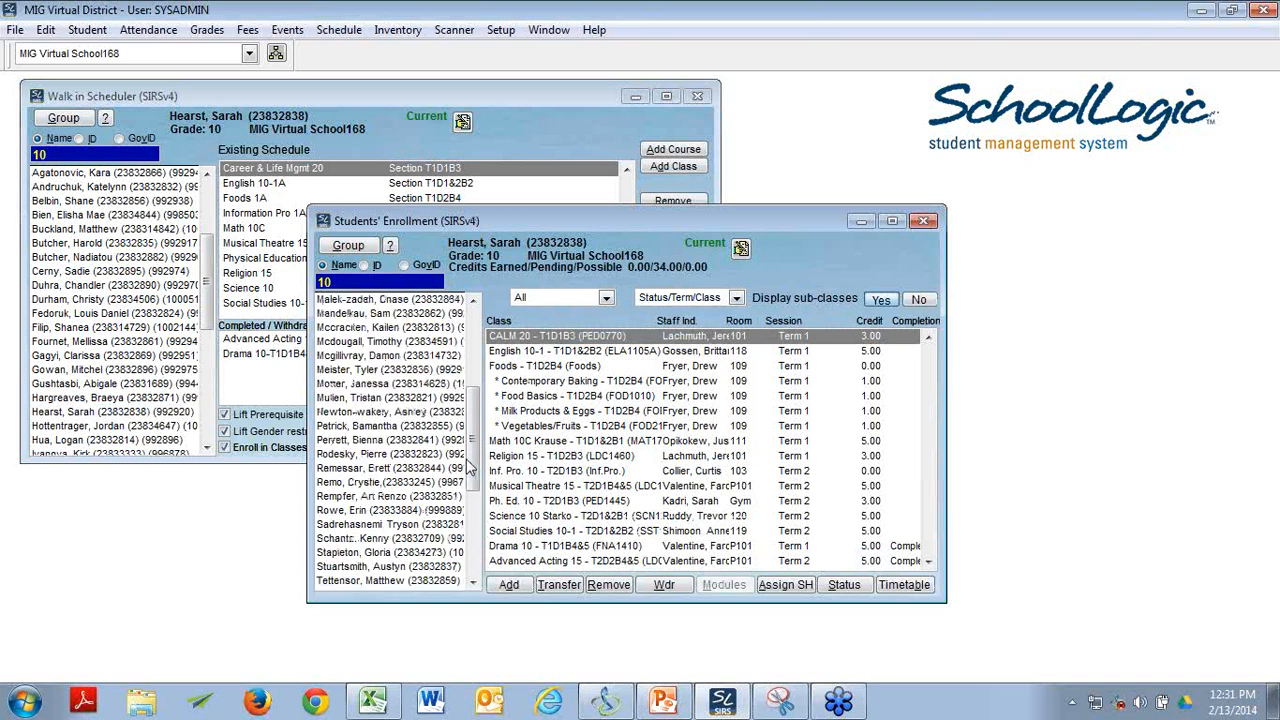
left_click(376, 385)
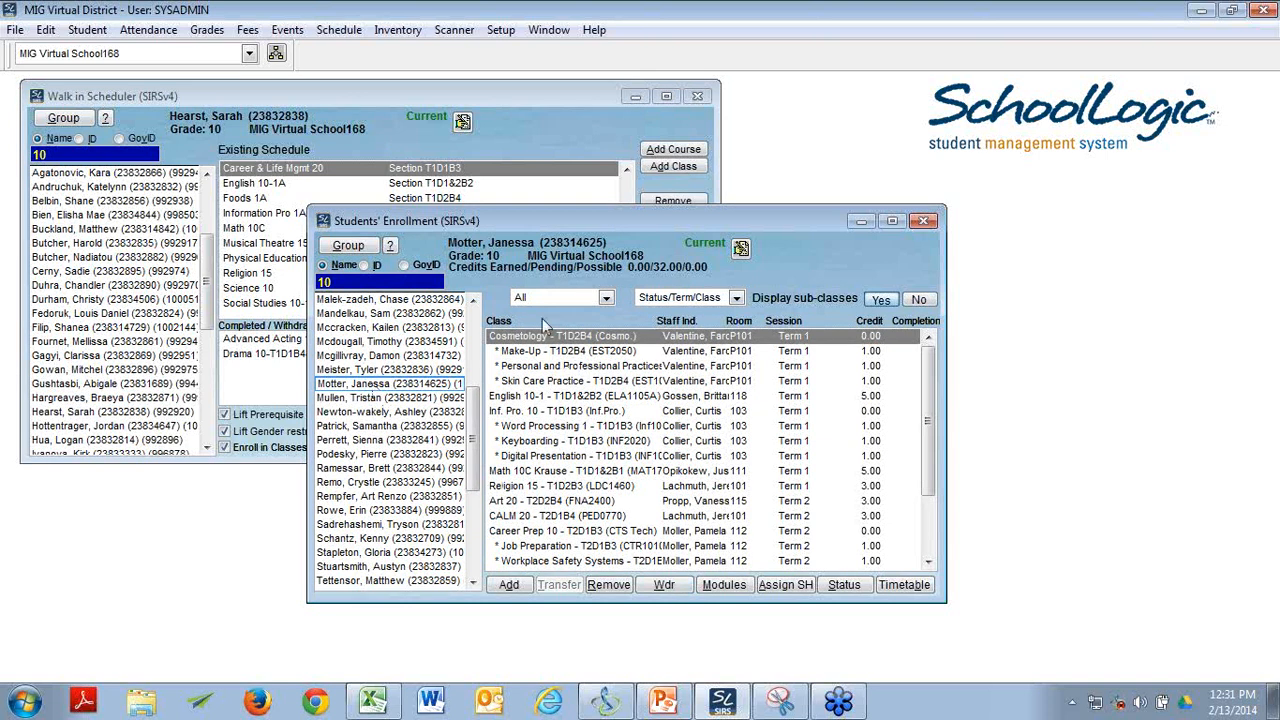
left_click(558, 397)
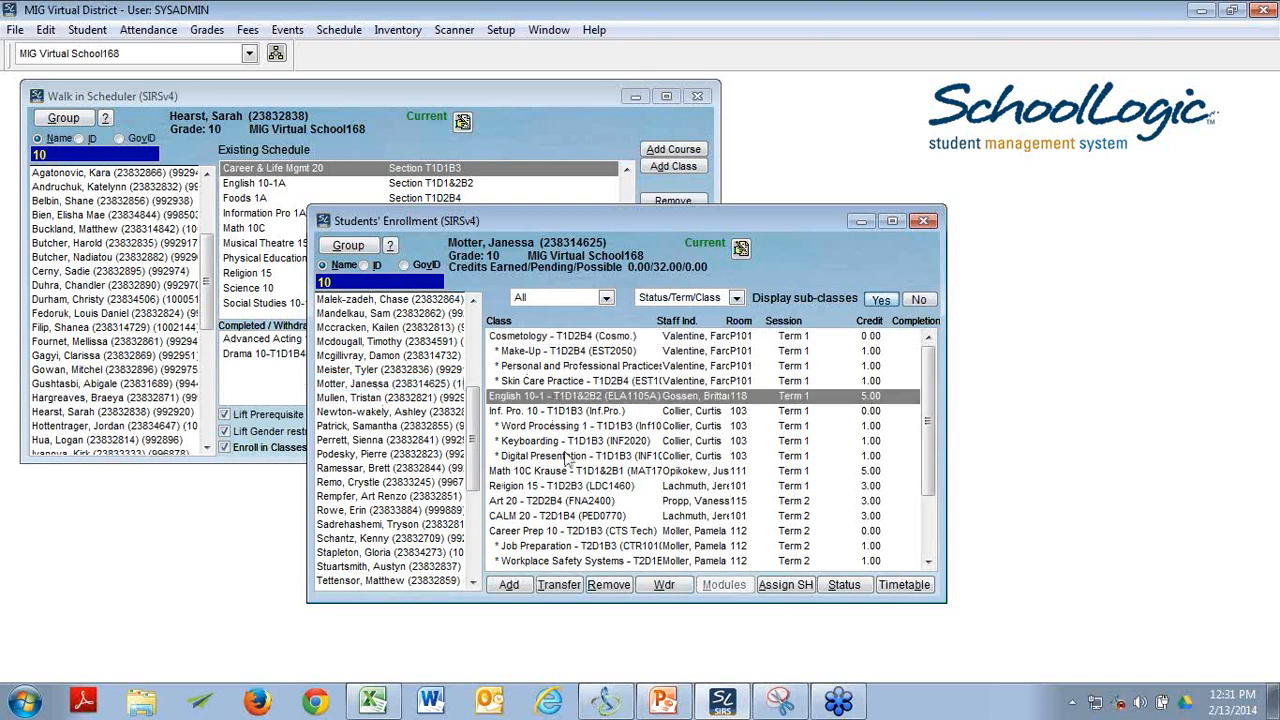
left_click(664, 586)
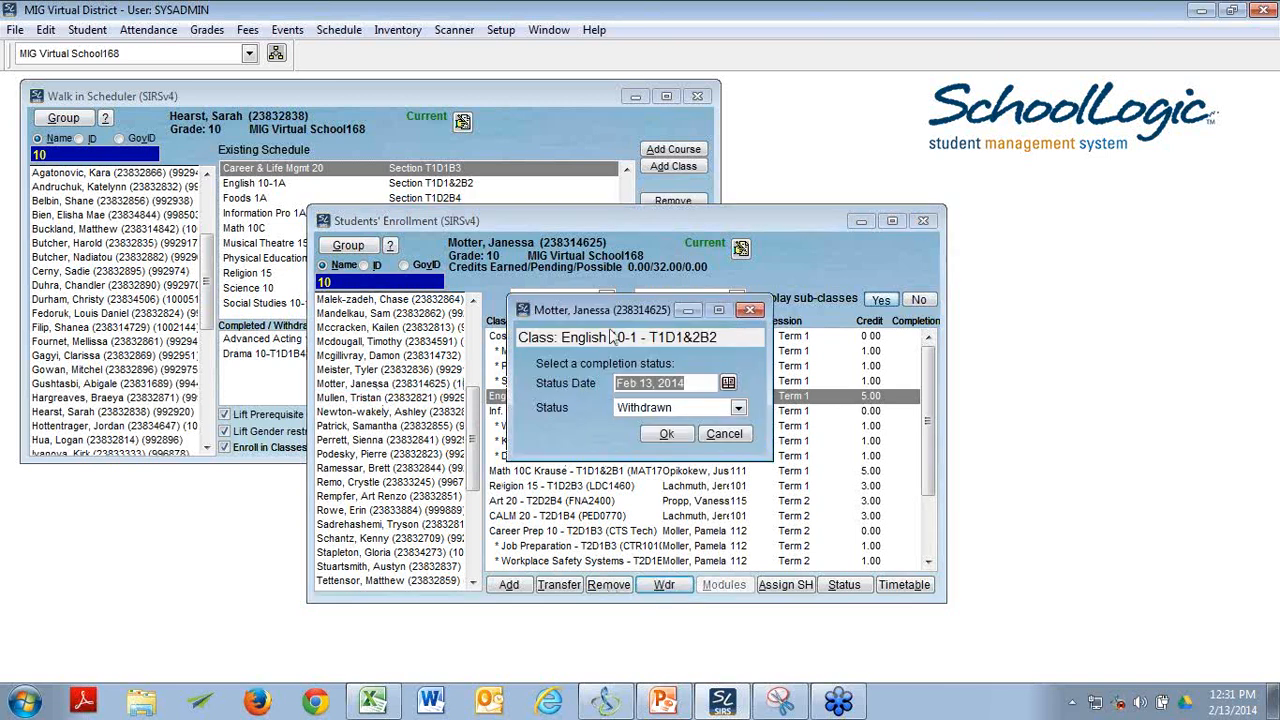
left_click_drag(613, 310, 710, 437)
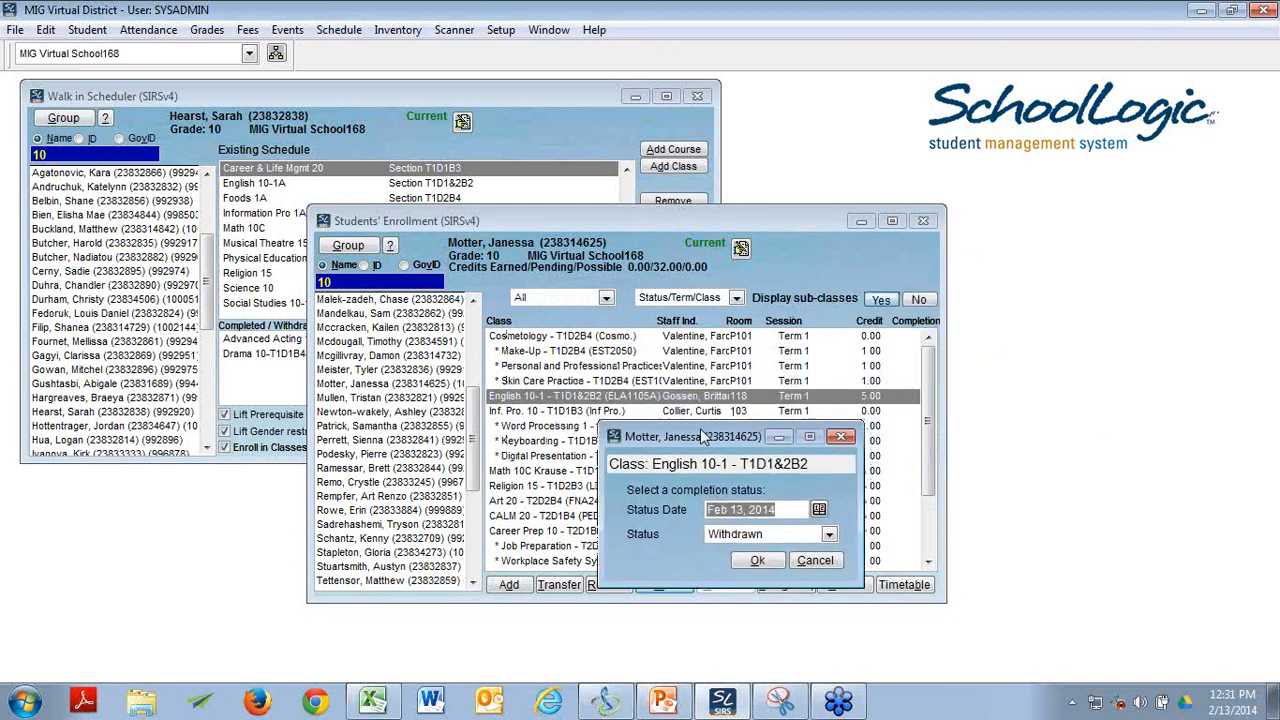
- Set the English 10-1 status date to Dec 20, 2013, review the available statuses, and confirm the withdrawal with Withdrawn
left_click(819, 509)
left_click(113, 109)
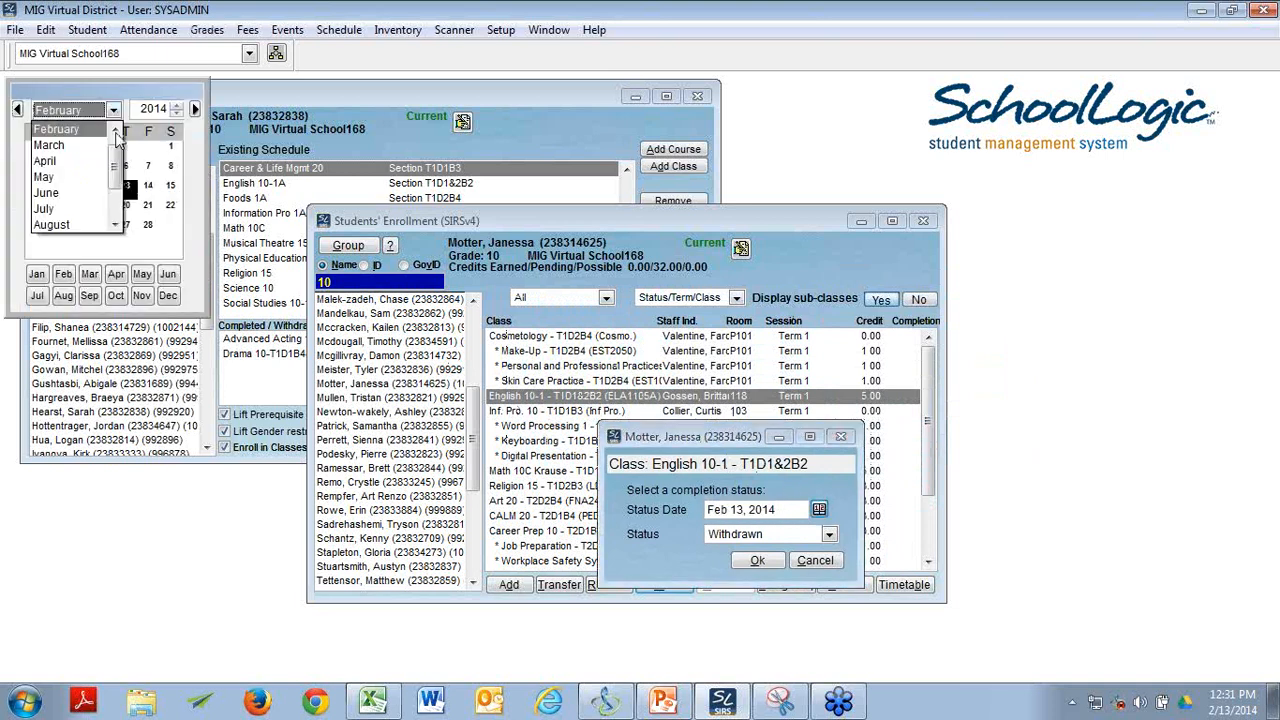
left_click_drag(115, 150, 114, 214)
left_click(96, 224)
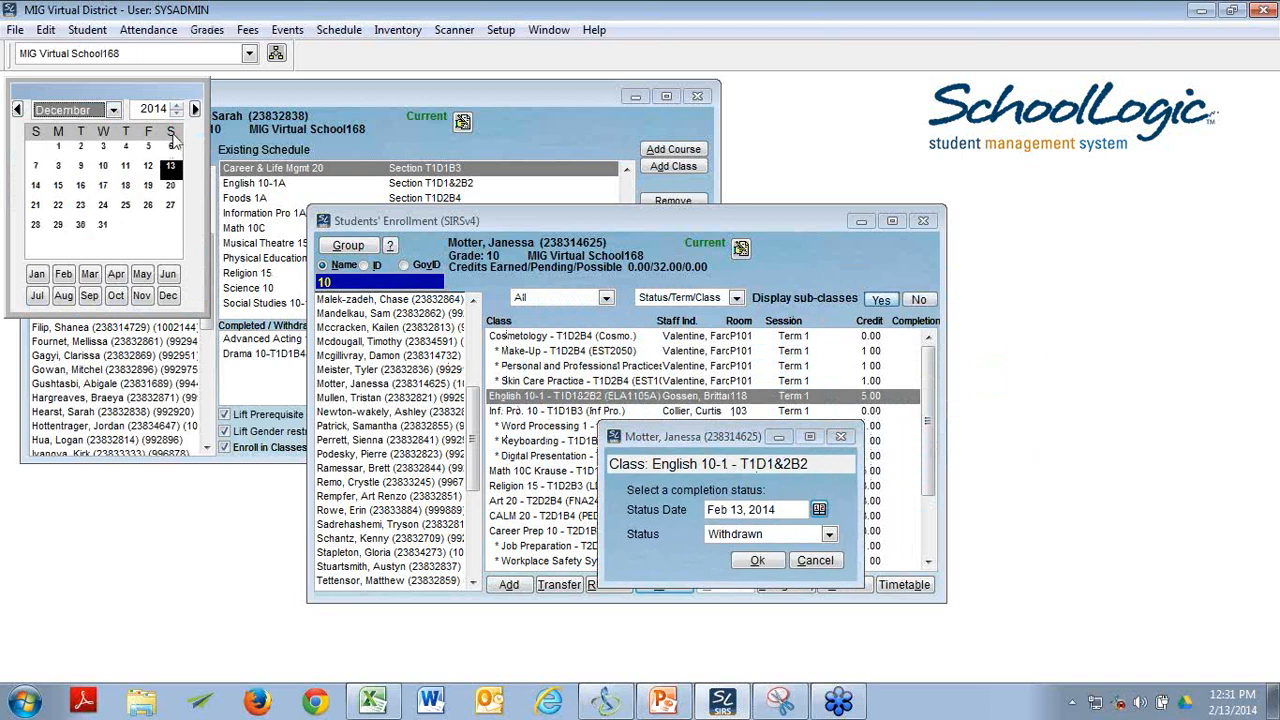
left_click(176, 113)
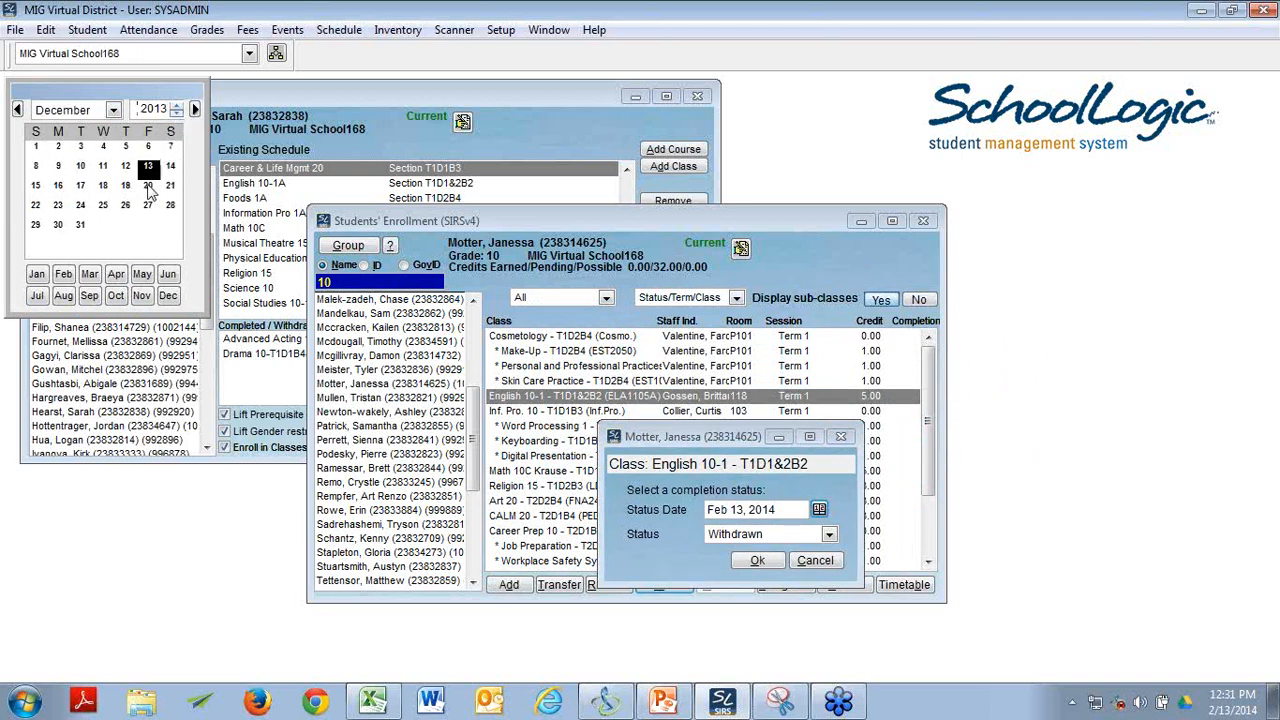
left_click(149, 186)
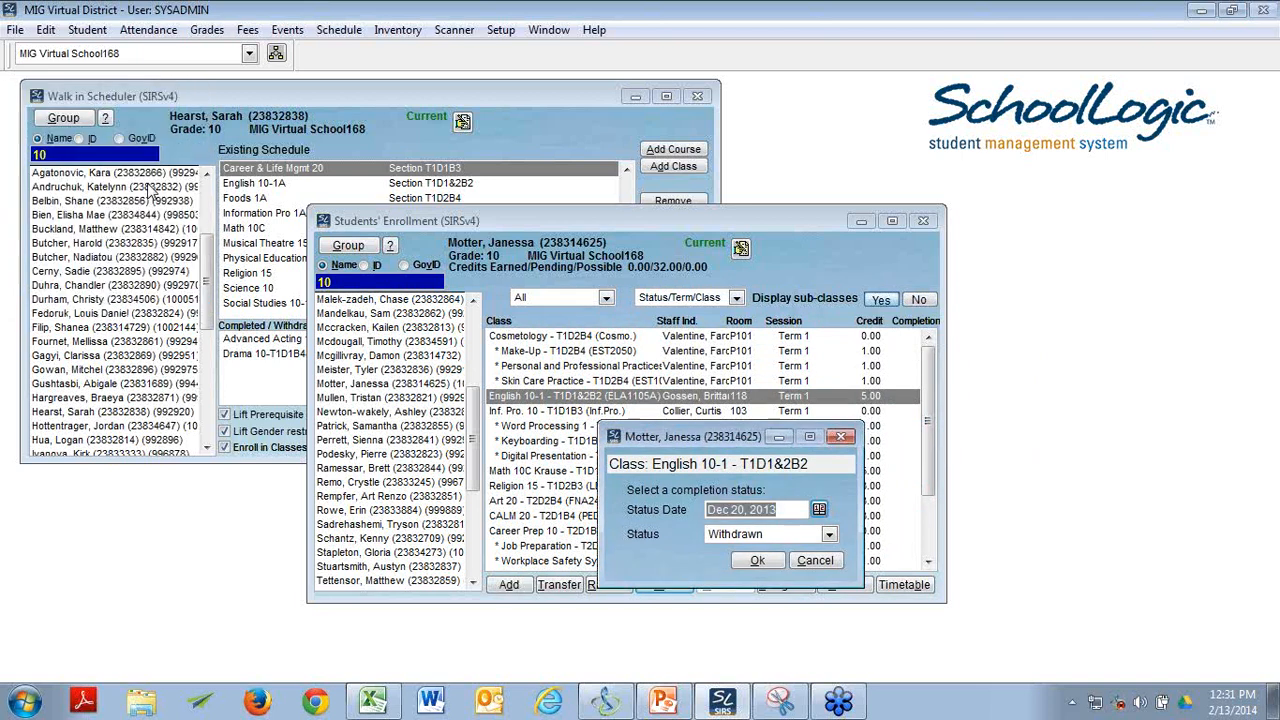
left_click(831, 536)
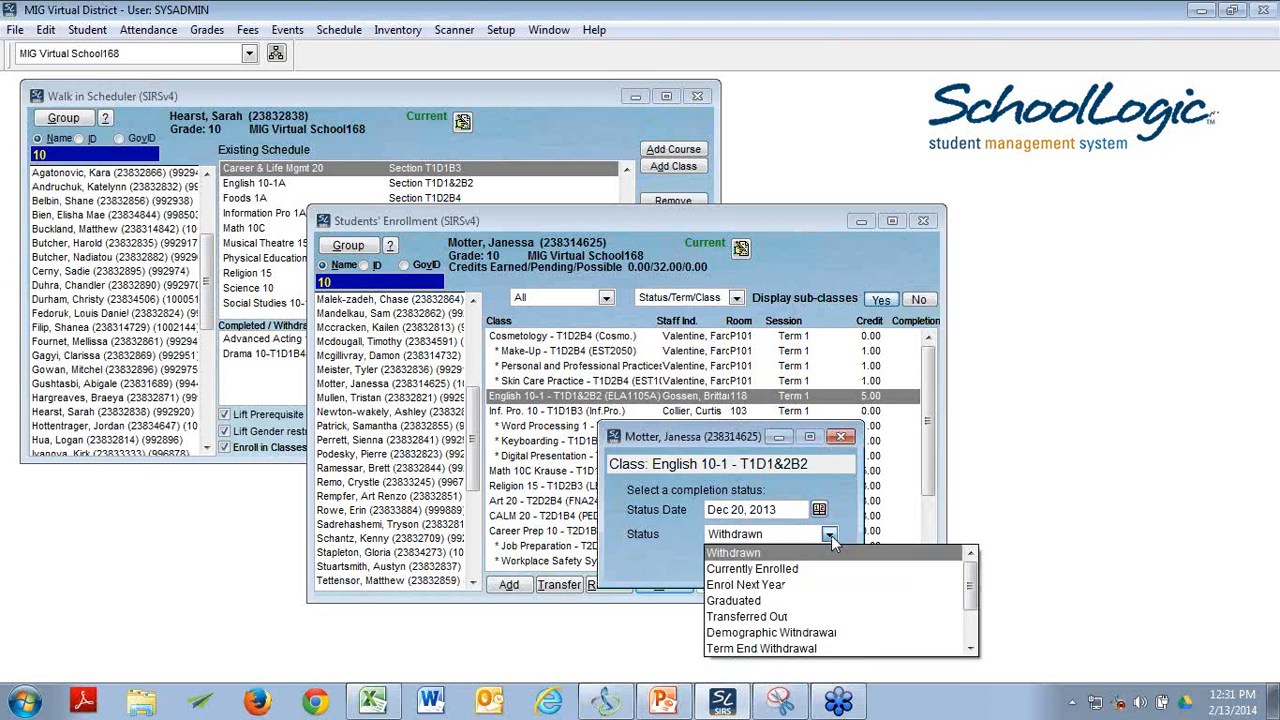
left_click(831, 535)
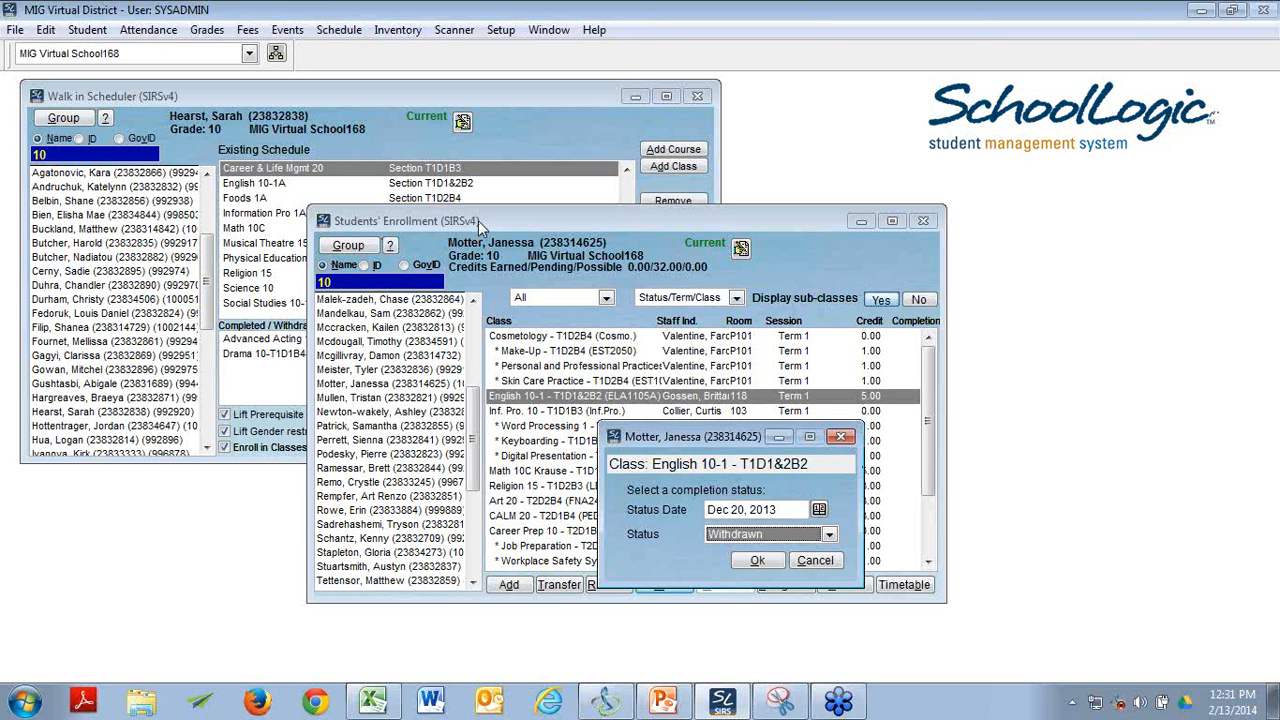
left_click(770, 559)
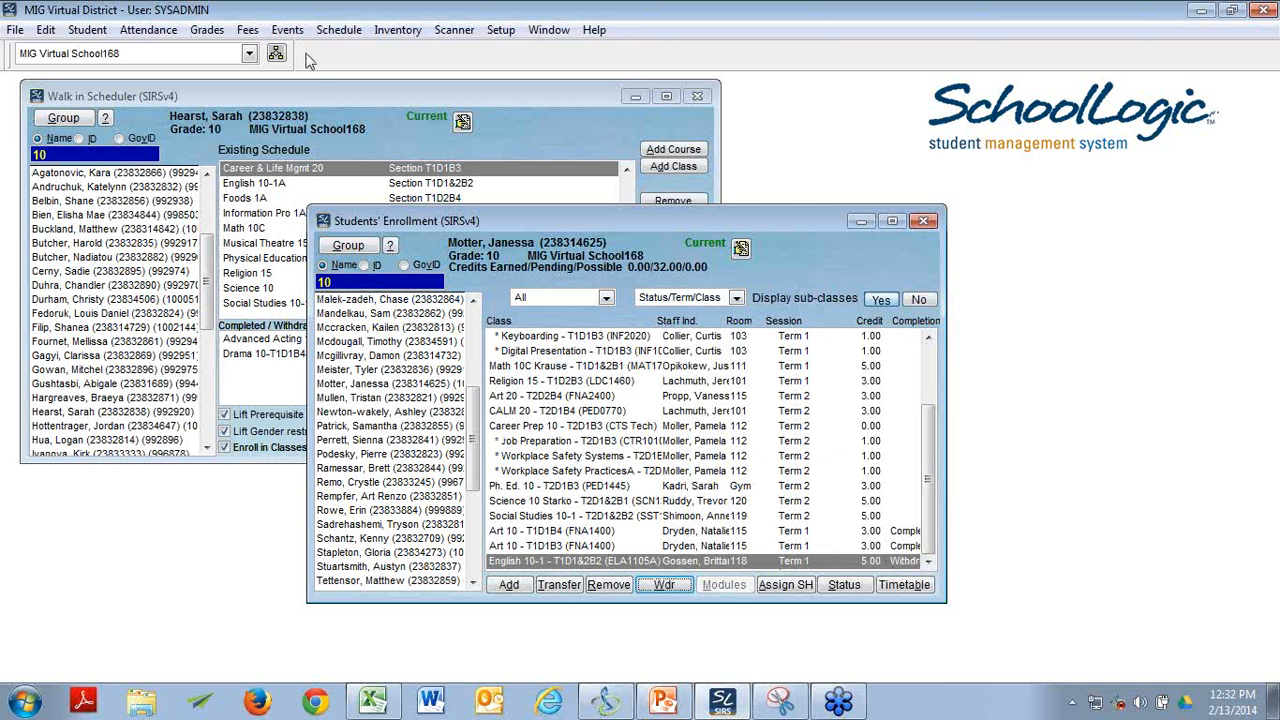
- Load the thirty-third listed student in the Walk in Scheduler to check the English 10-1 status, and close Students' Enrollment
left_click(294, 93)
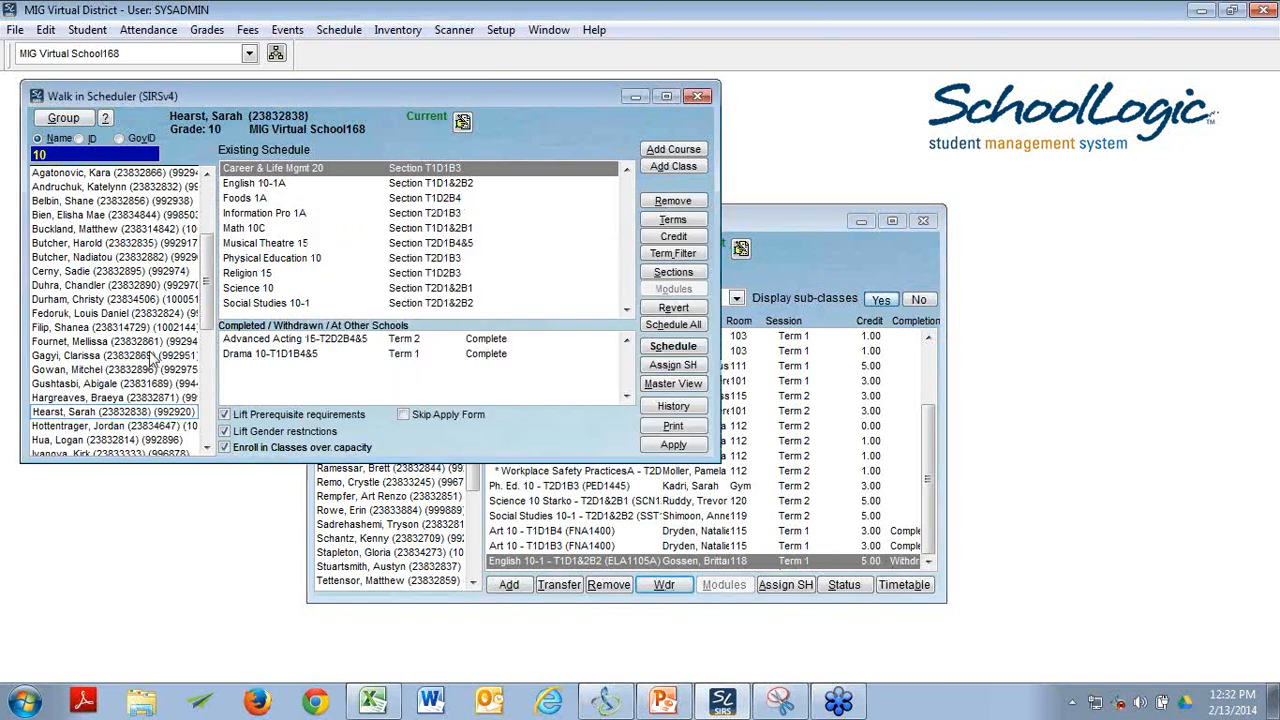
scroll(150, 360, "down", 7)
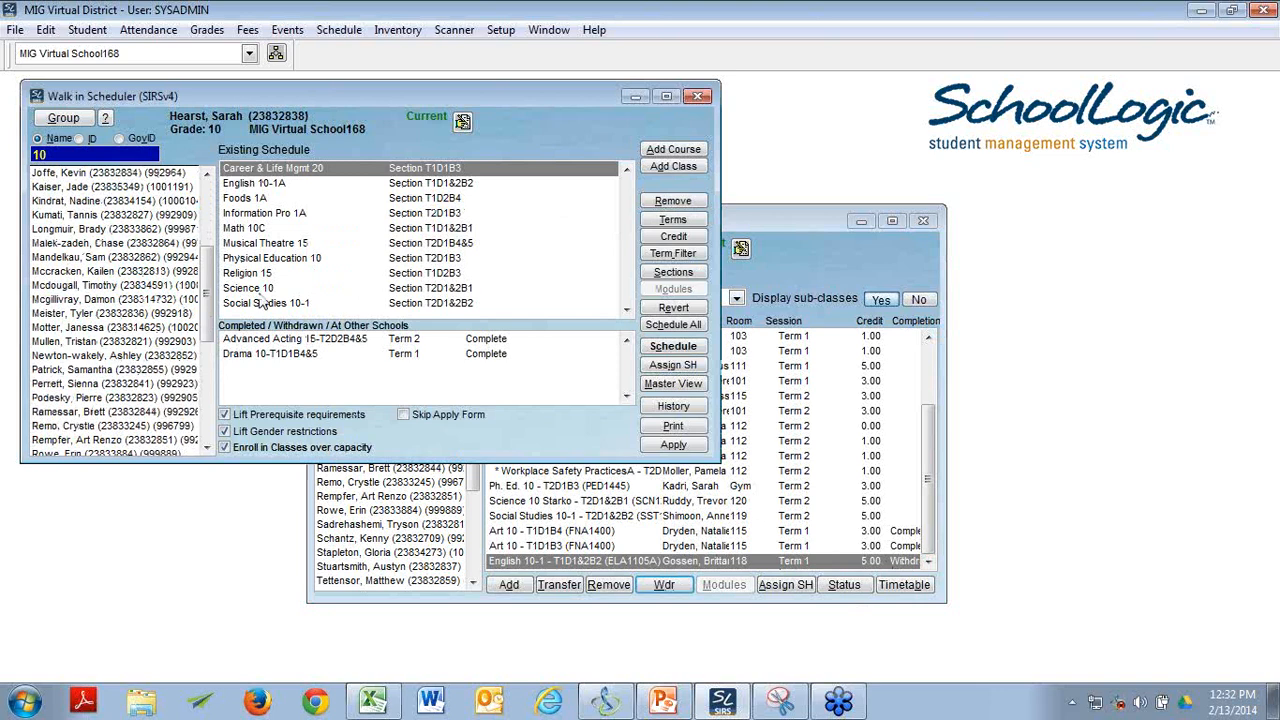
left_click(157, 328)
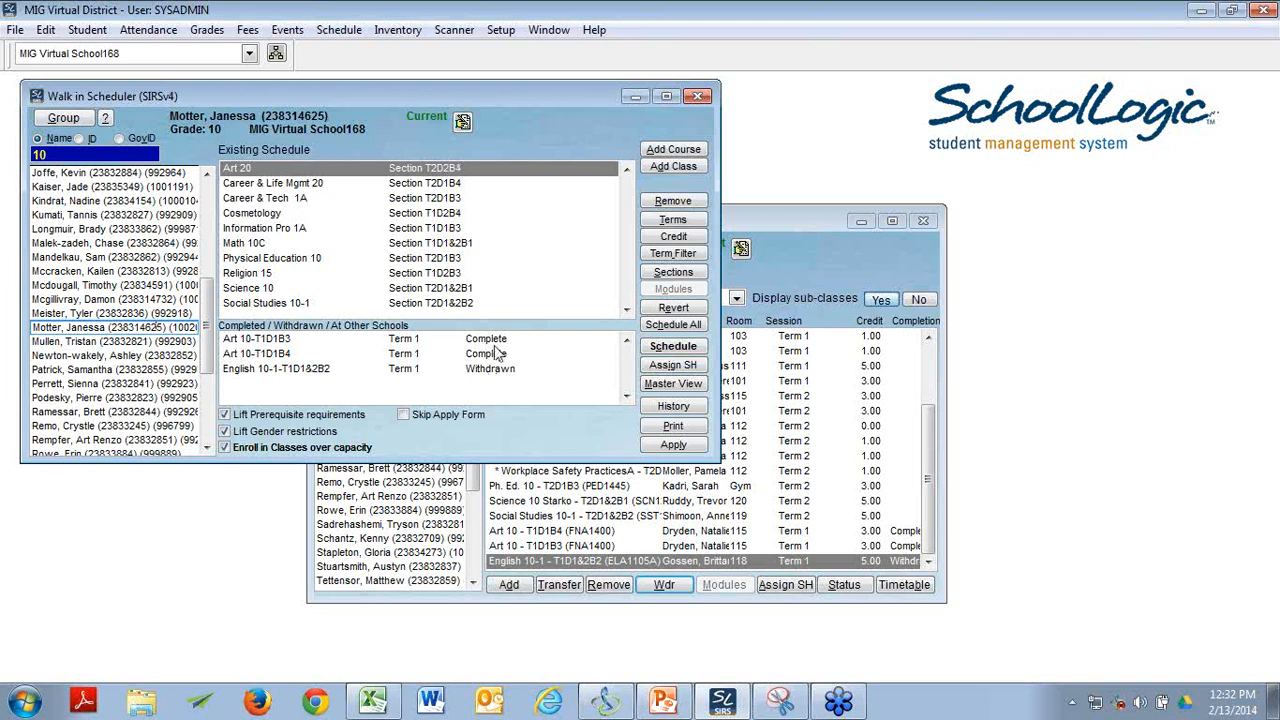
left_click(800, 249)
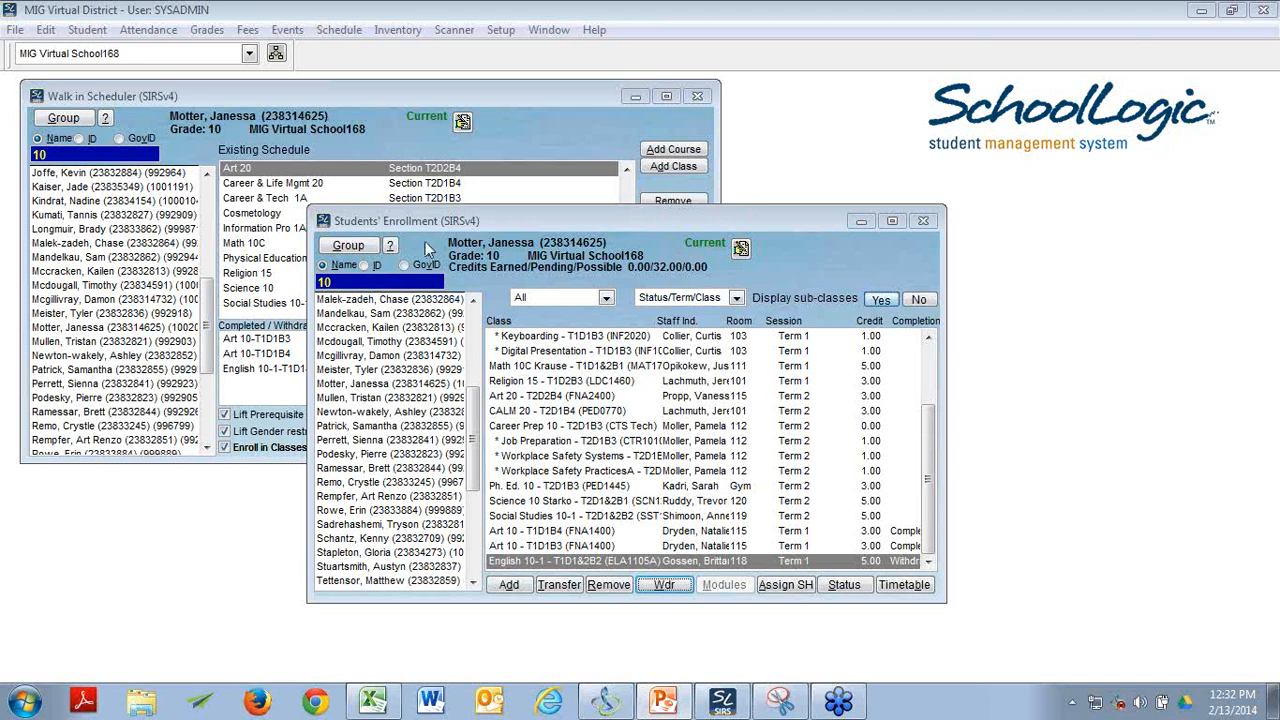
left_click(923, 220)
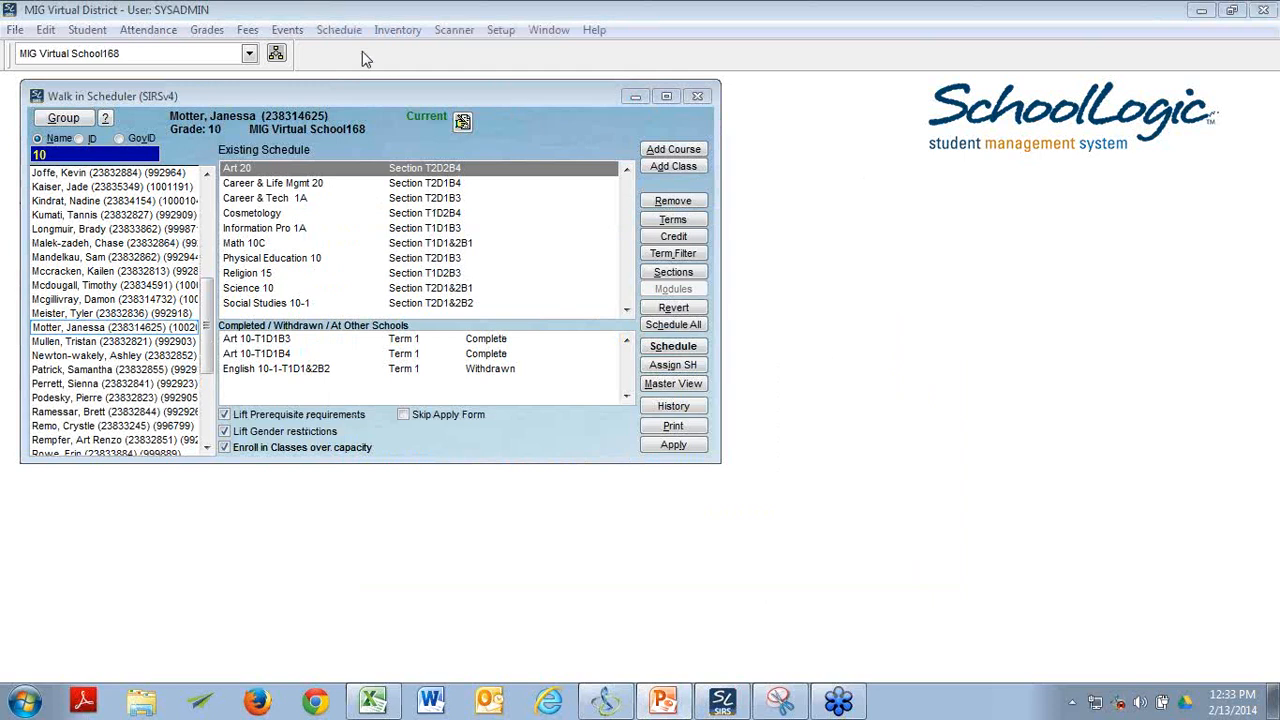
- Open Global Enrollment and restrict its student selection to only the thirty-third listed grade 10 student
left_click(340, 31)
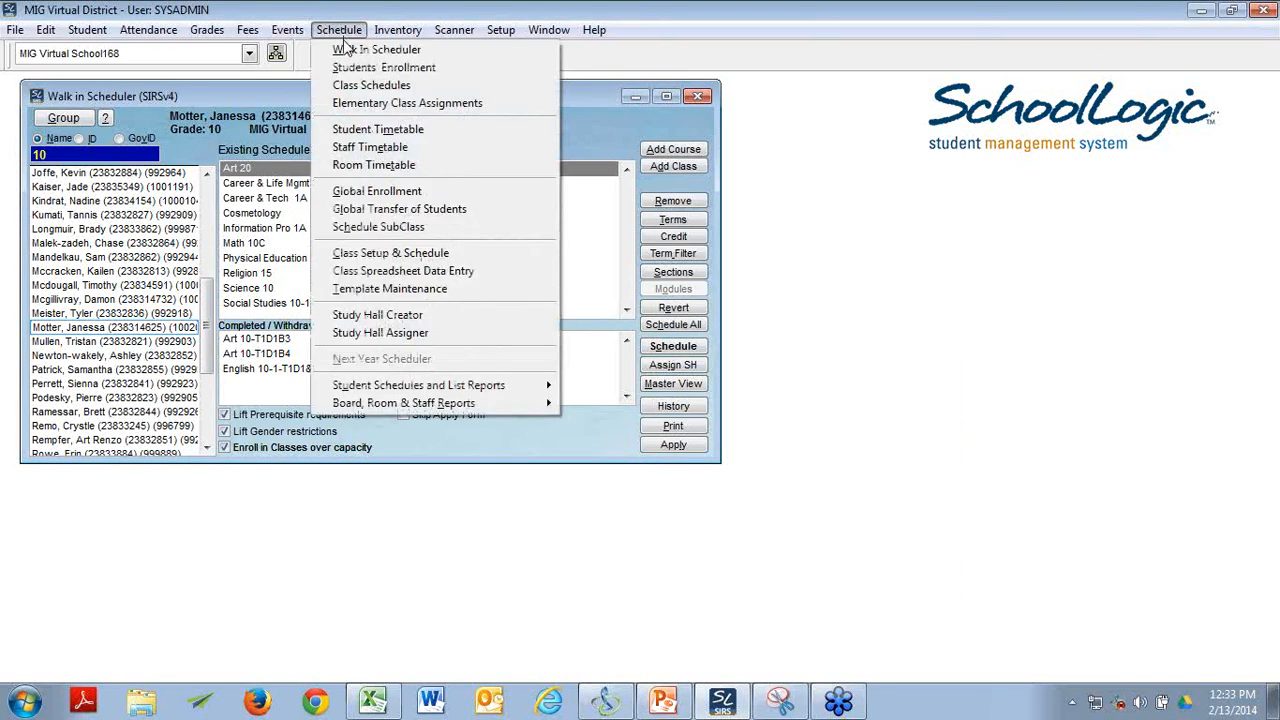
left_click(357, 192)
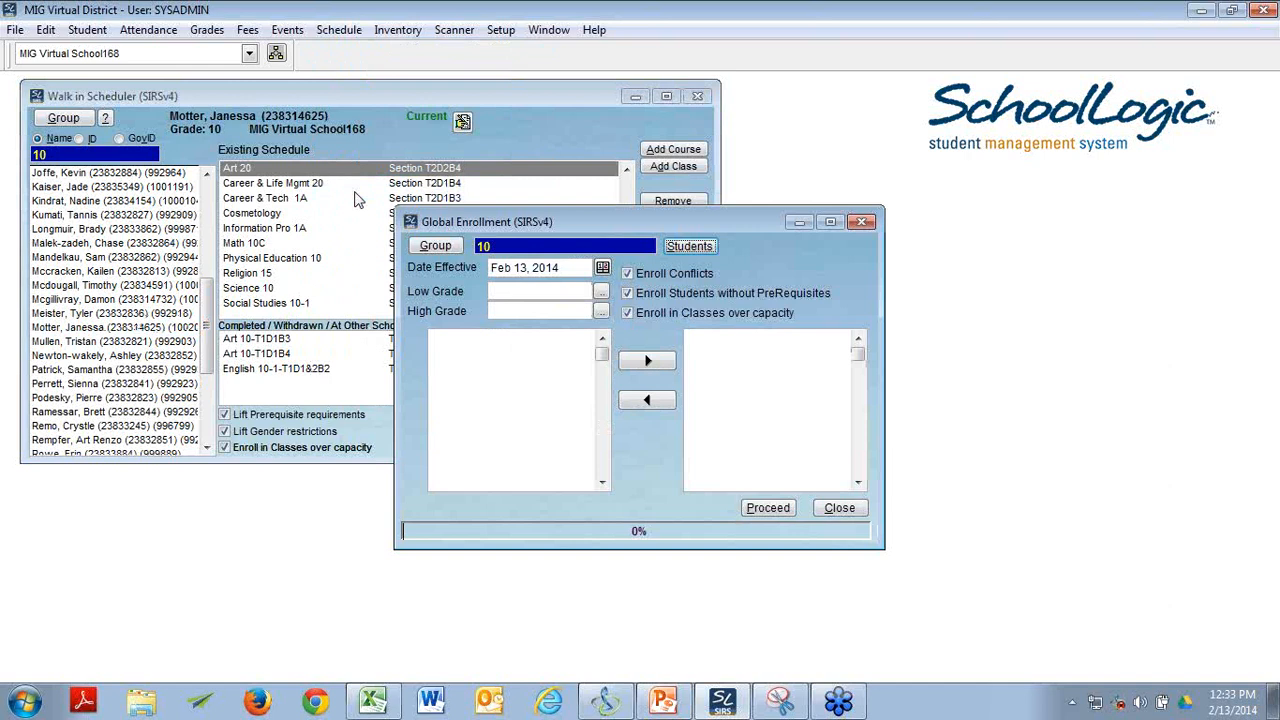
left_click(692, 249)
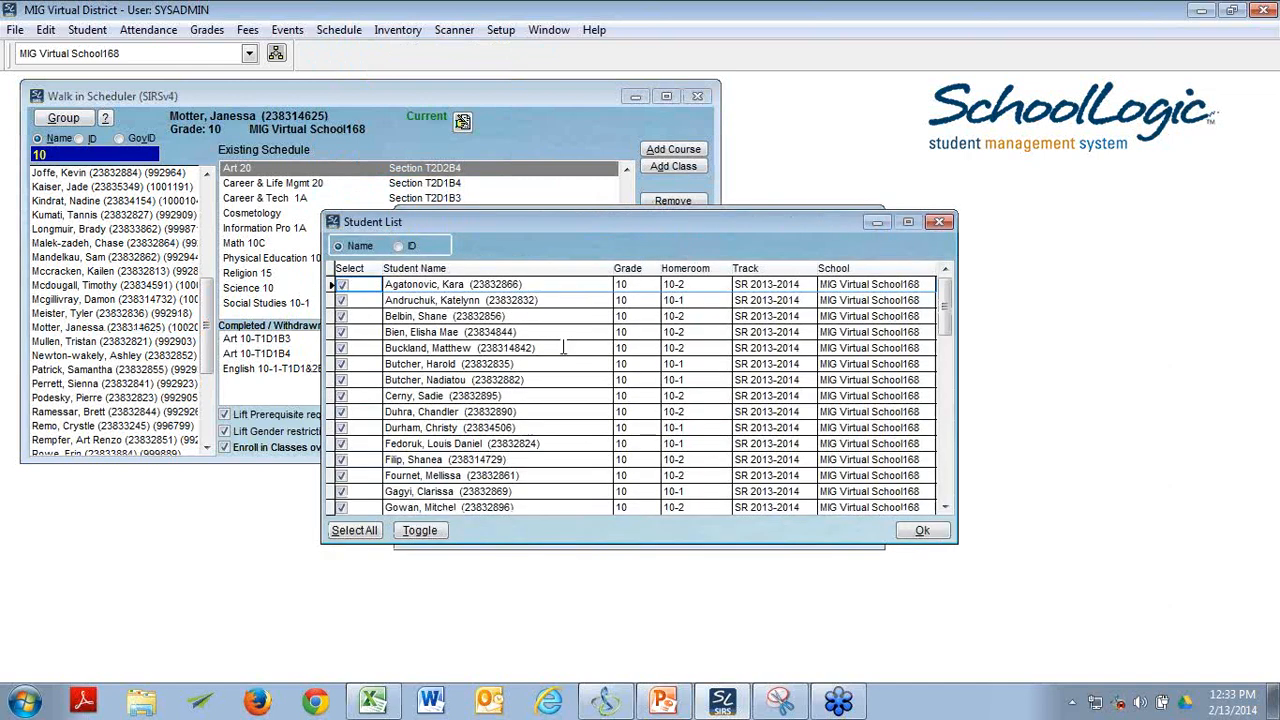
scroll(530, 350, "down", 5)
scroll(480, 460, "down", 3)
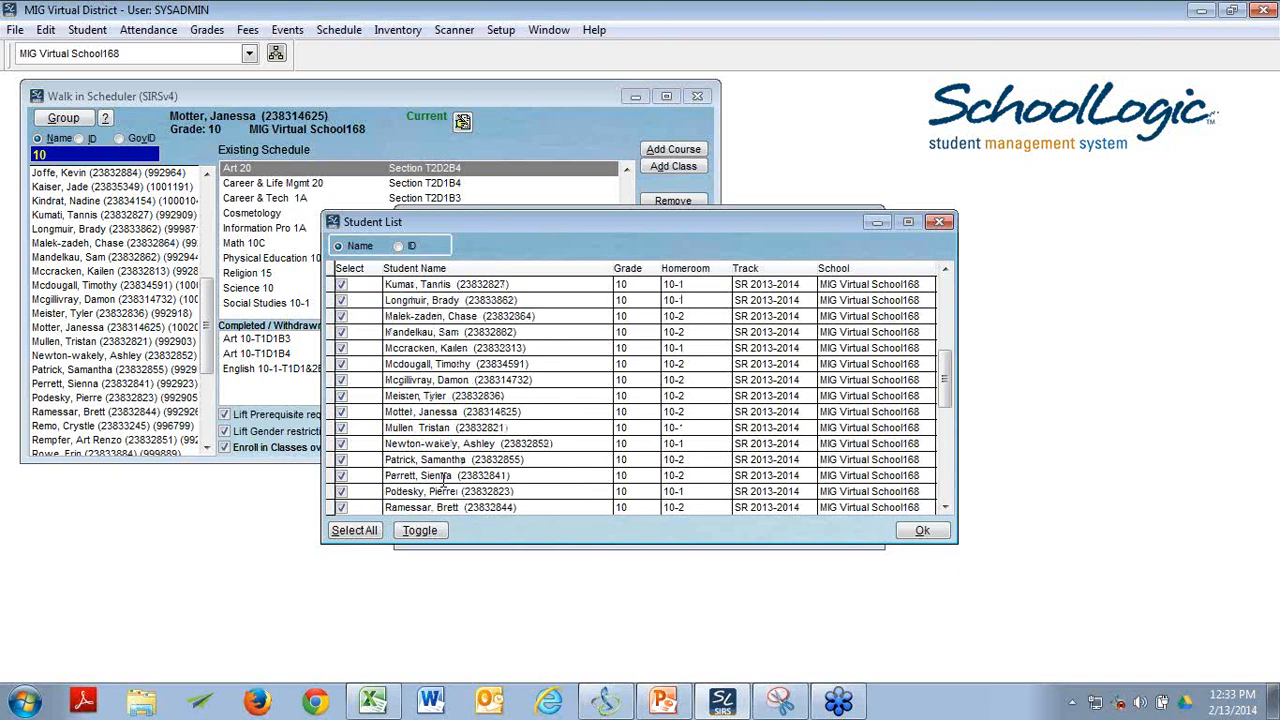
left_click(341, 411)
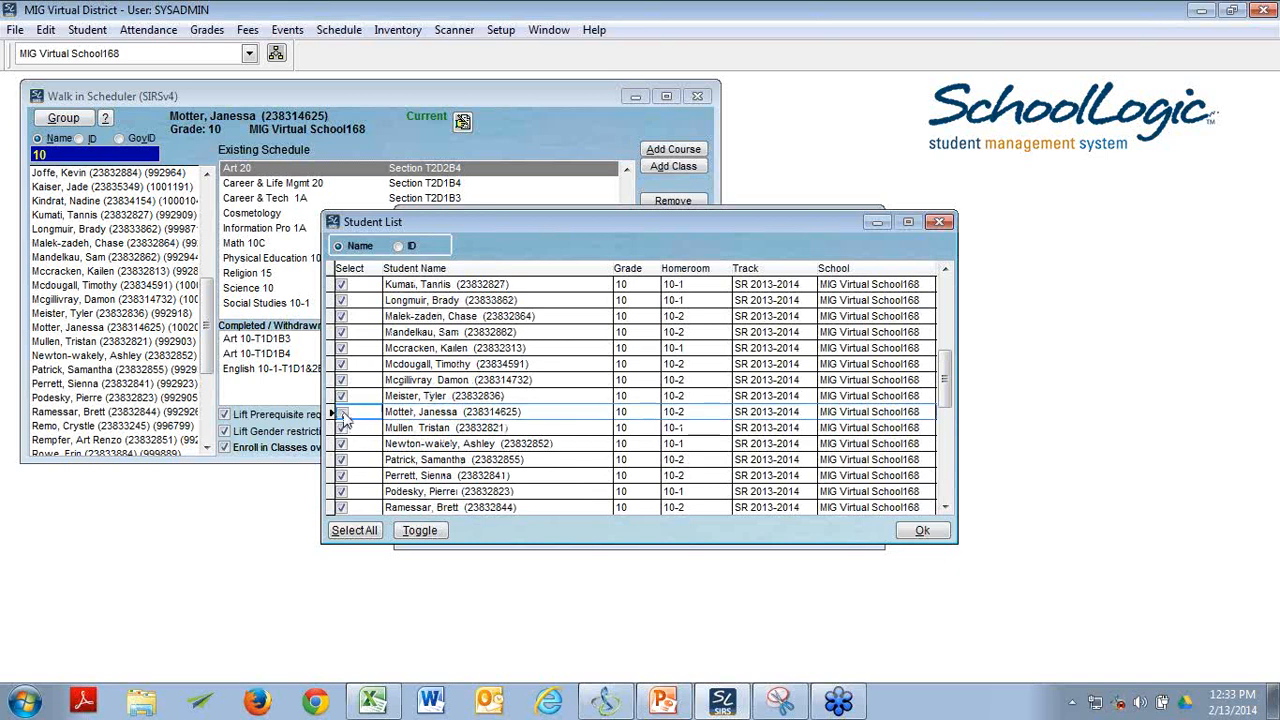
left_click(420, 532)
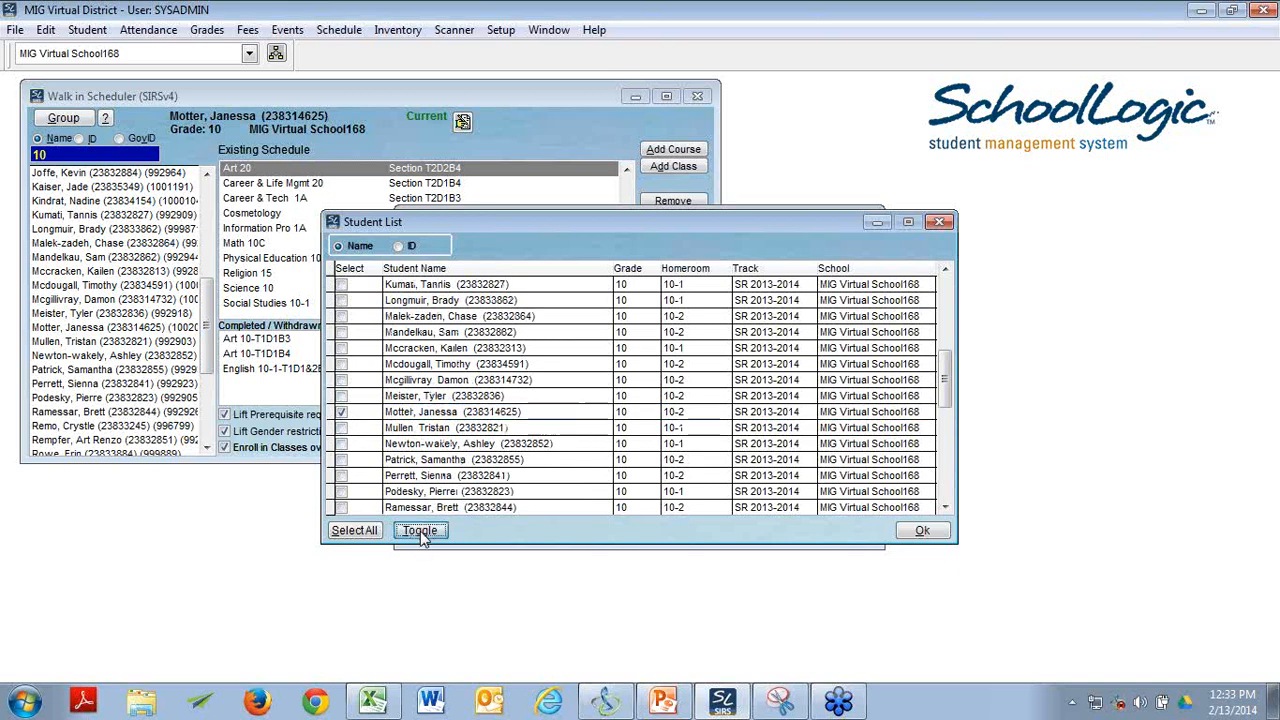
left_click(918, 530)
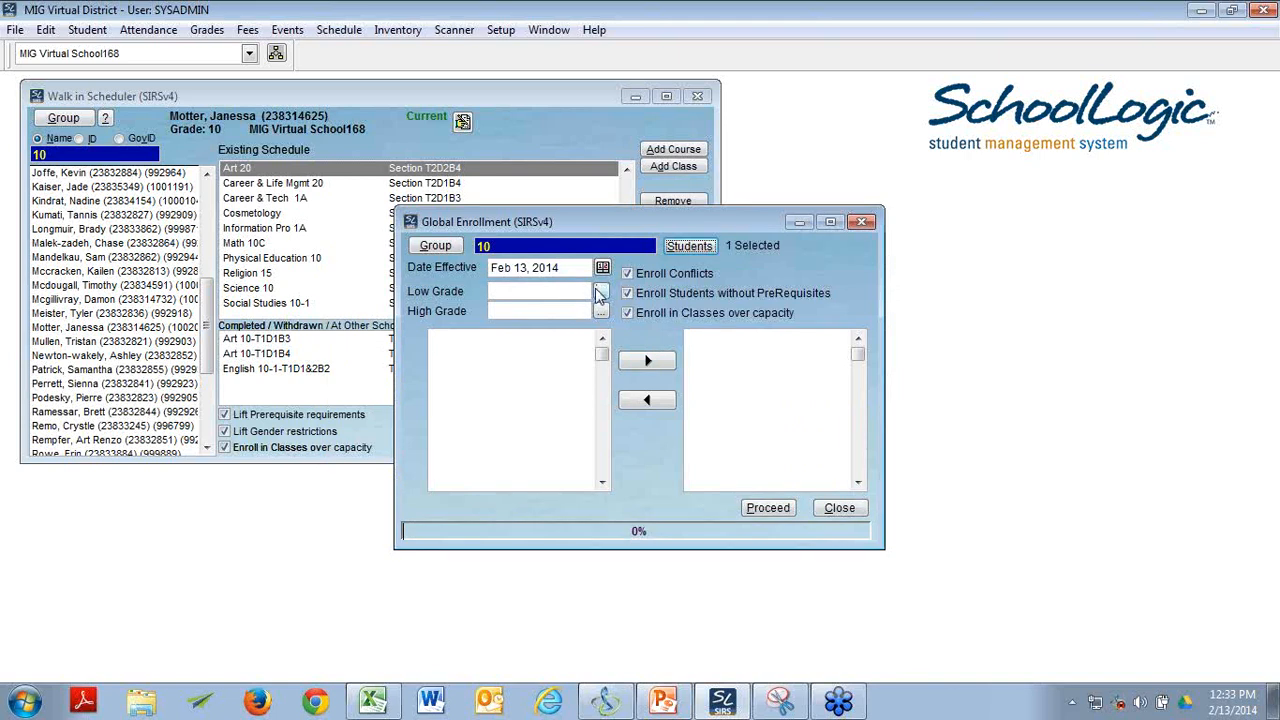
- Set both the low grade and the high grade for the Global Enrollment class list to 10
left_click(600, 291)
scroll(590, 314, "down", 2)
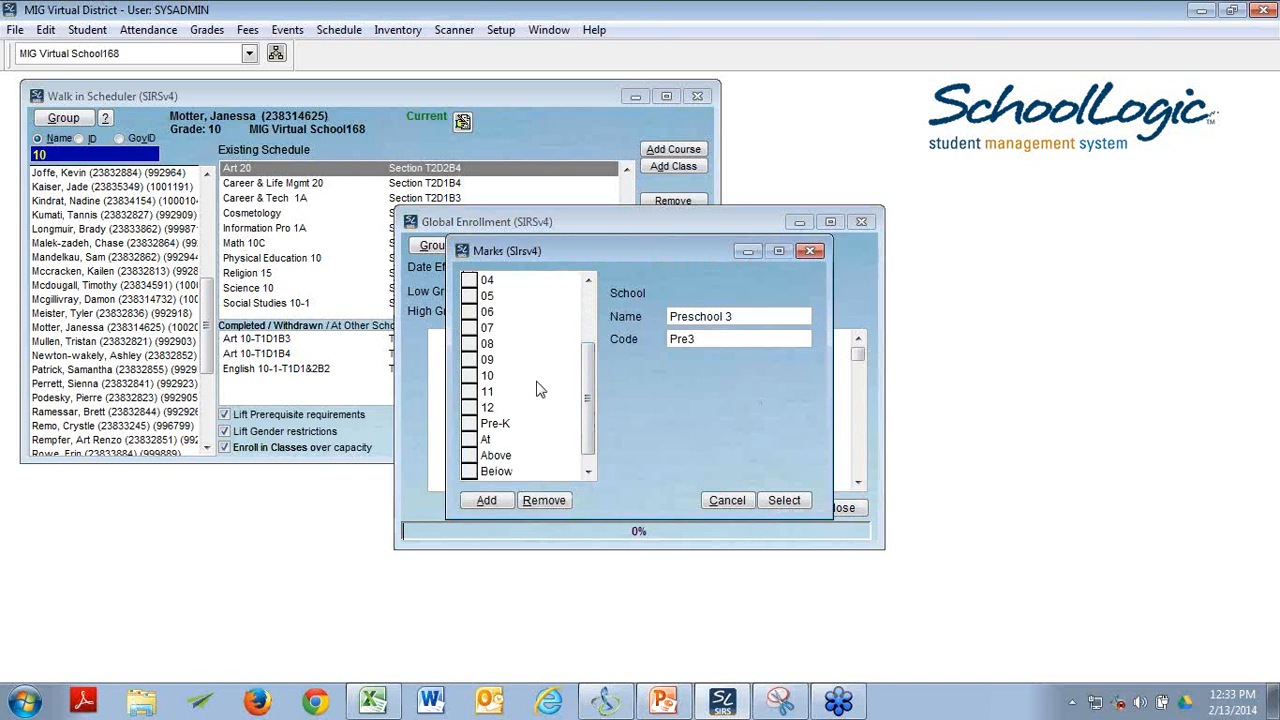
left_click(505, 378)
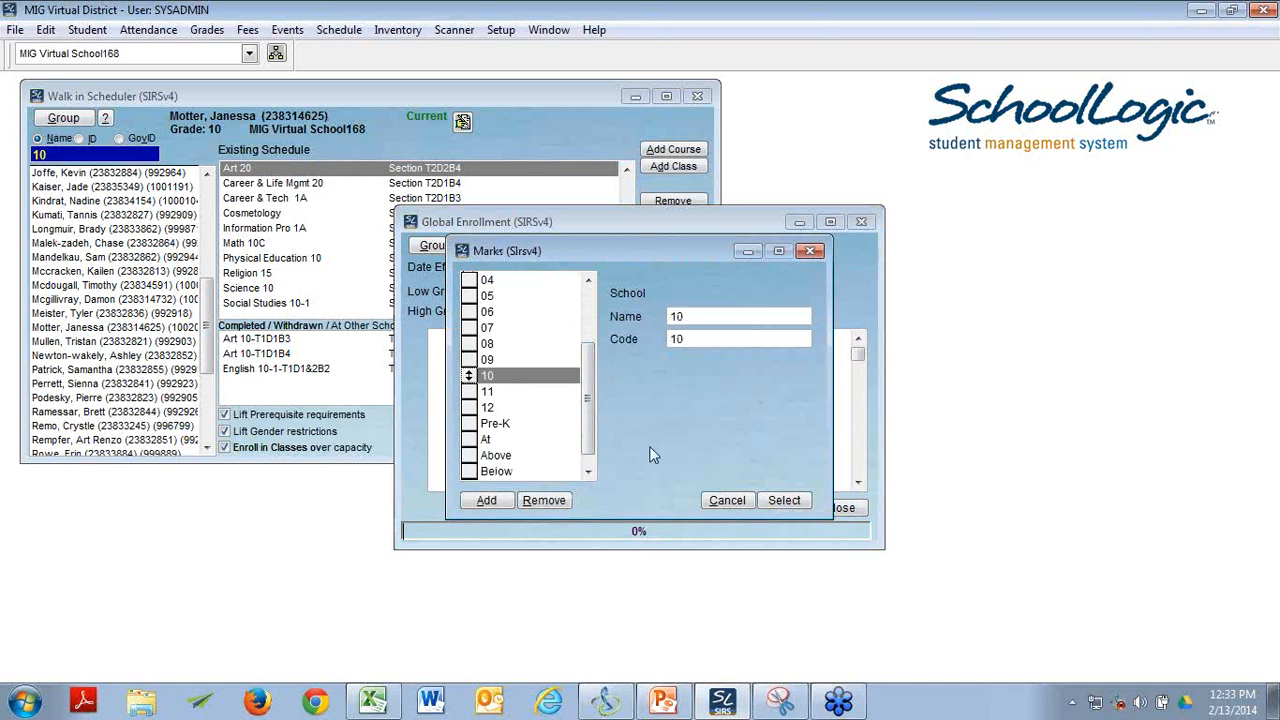
left_click(770, 506)
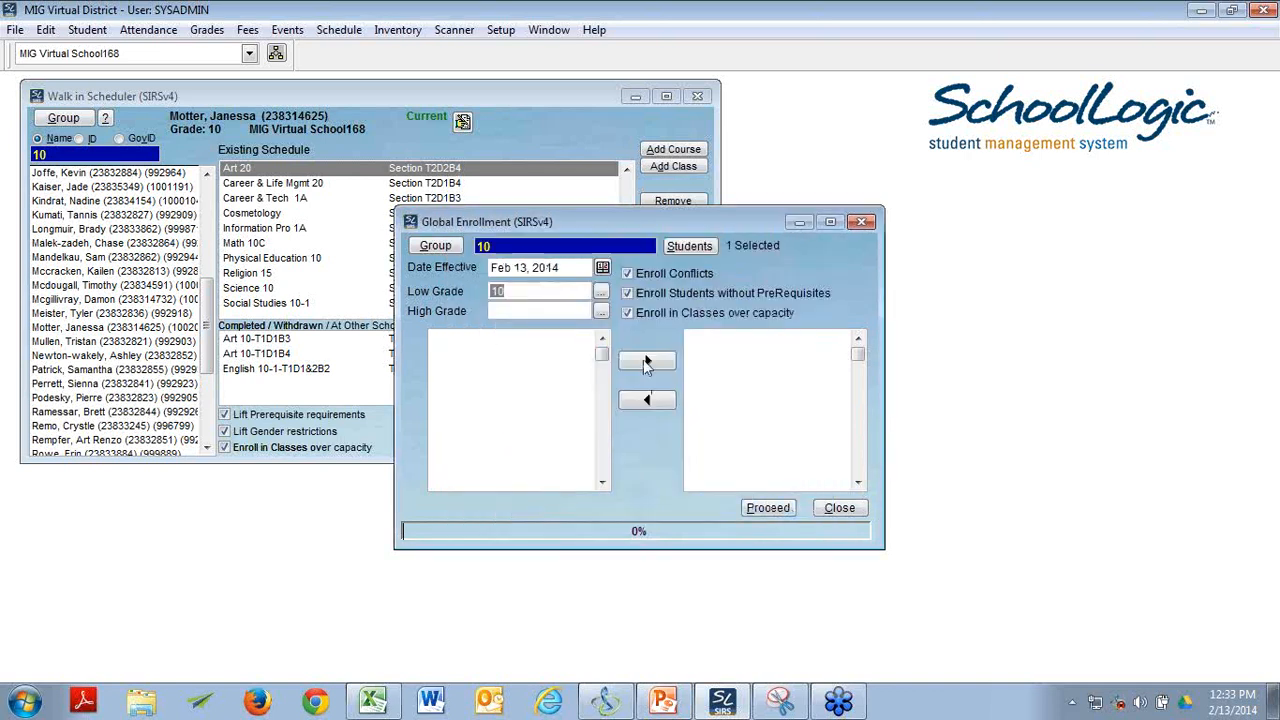
left_click(601, 312)
scroll(588, 398, "down", 3)
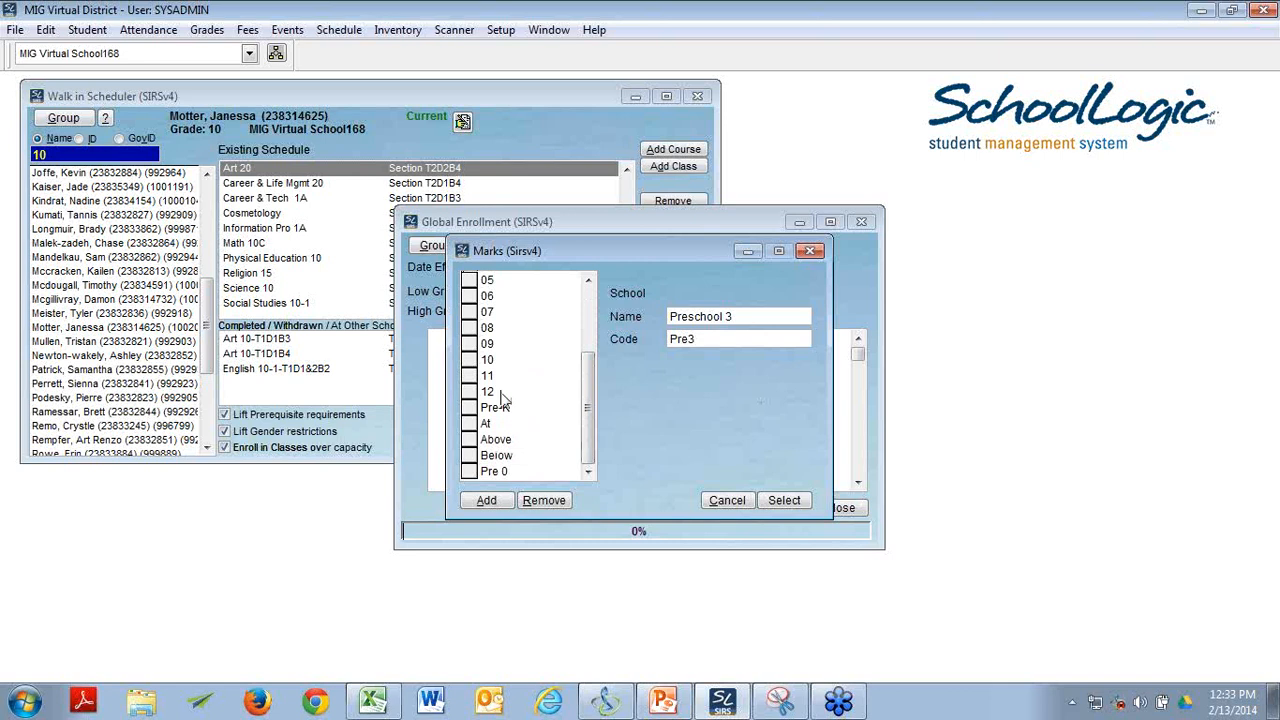
left_click(492, 361)
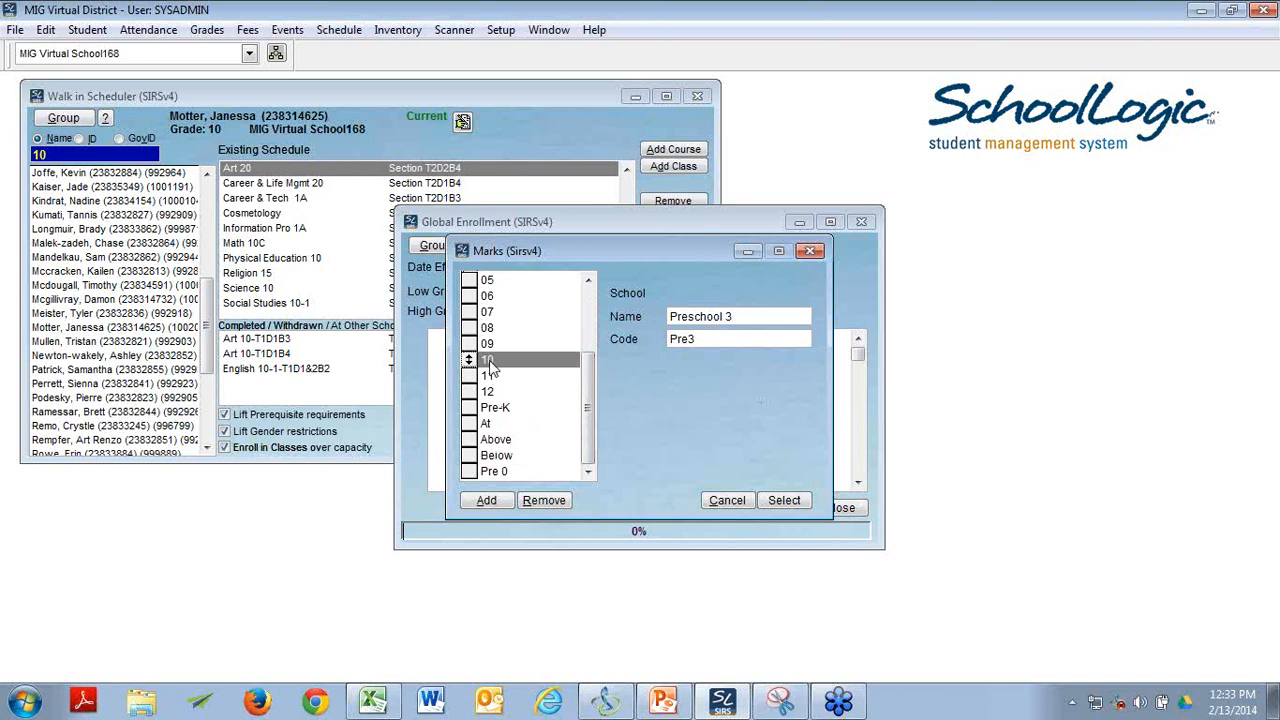
left_click(770, 500)
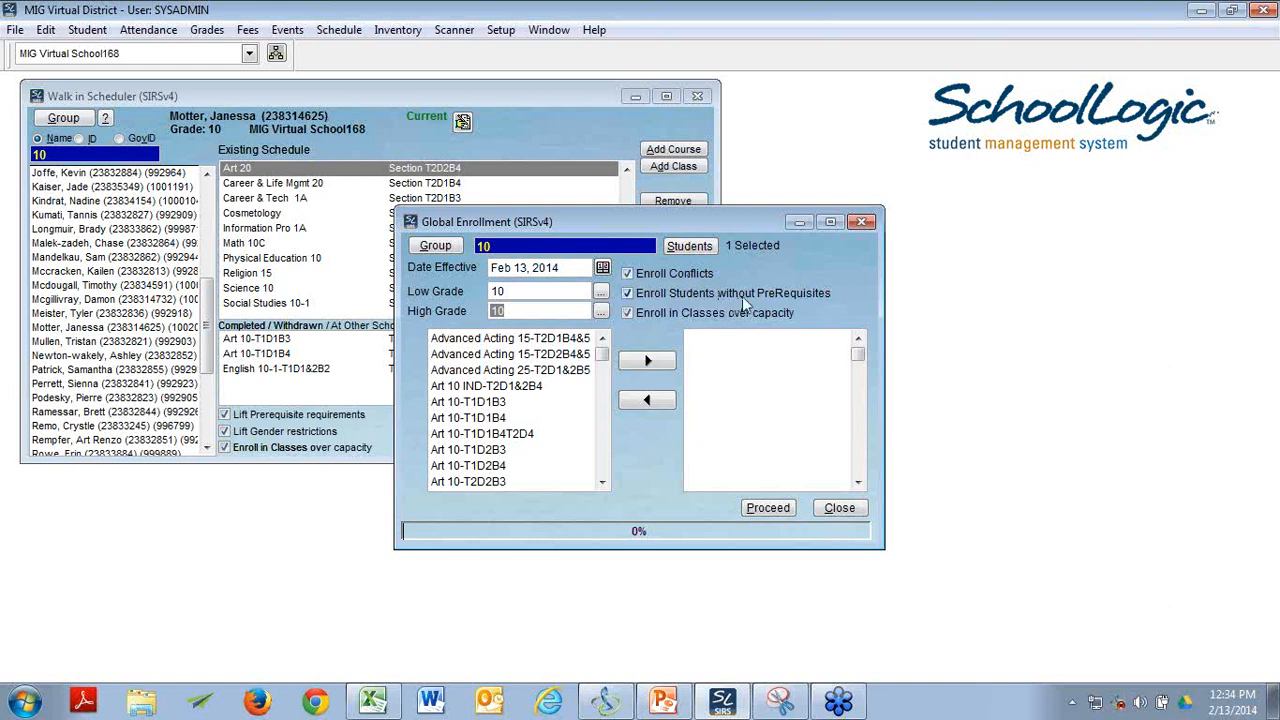
left_click(497, 386)
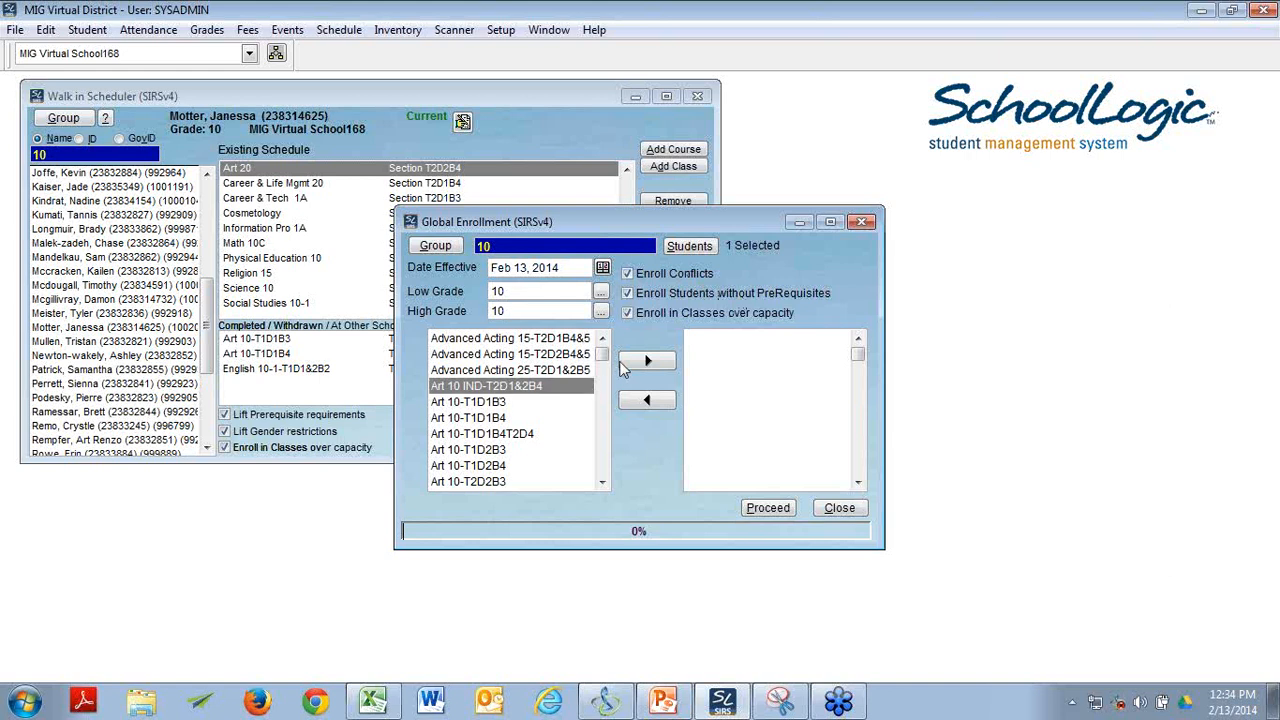
left_click(640, 363)
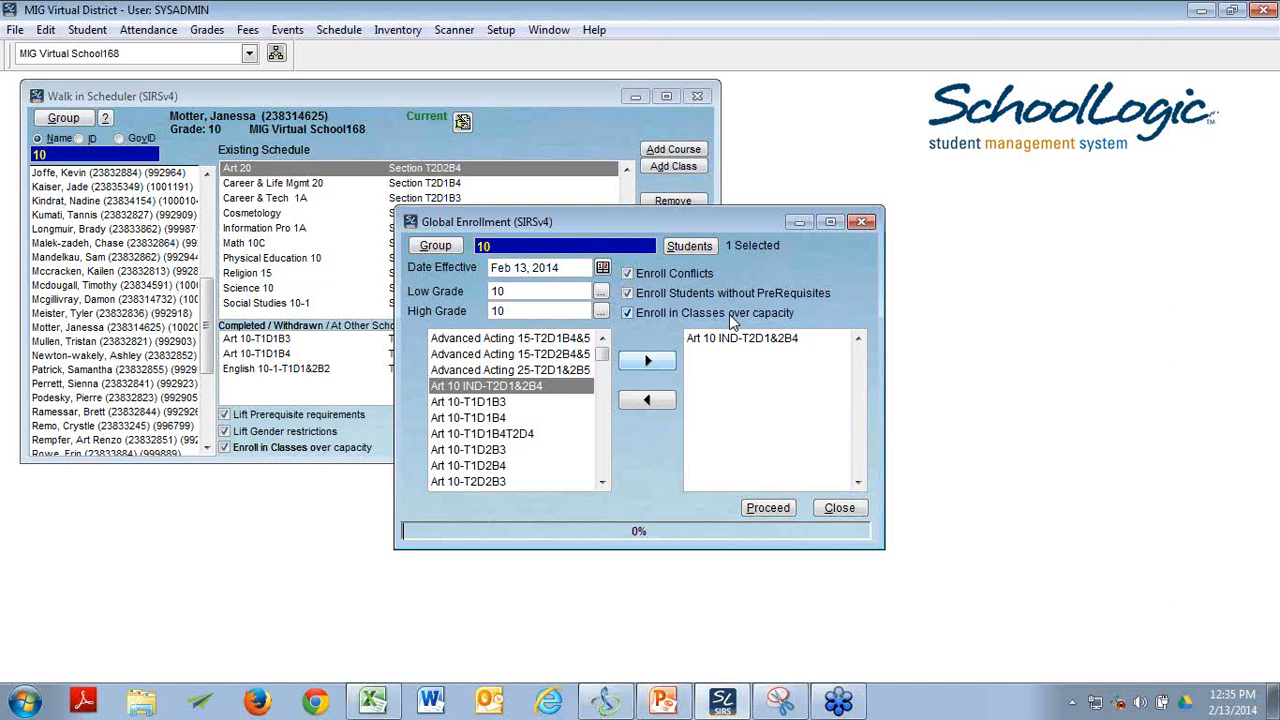
left_click(574, 340)
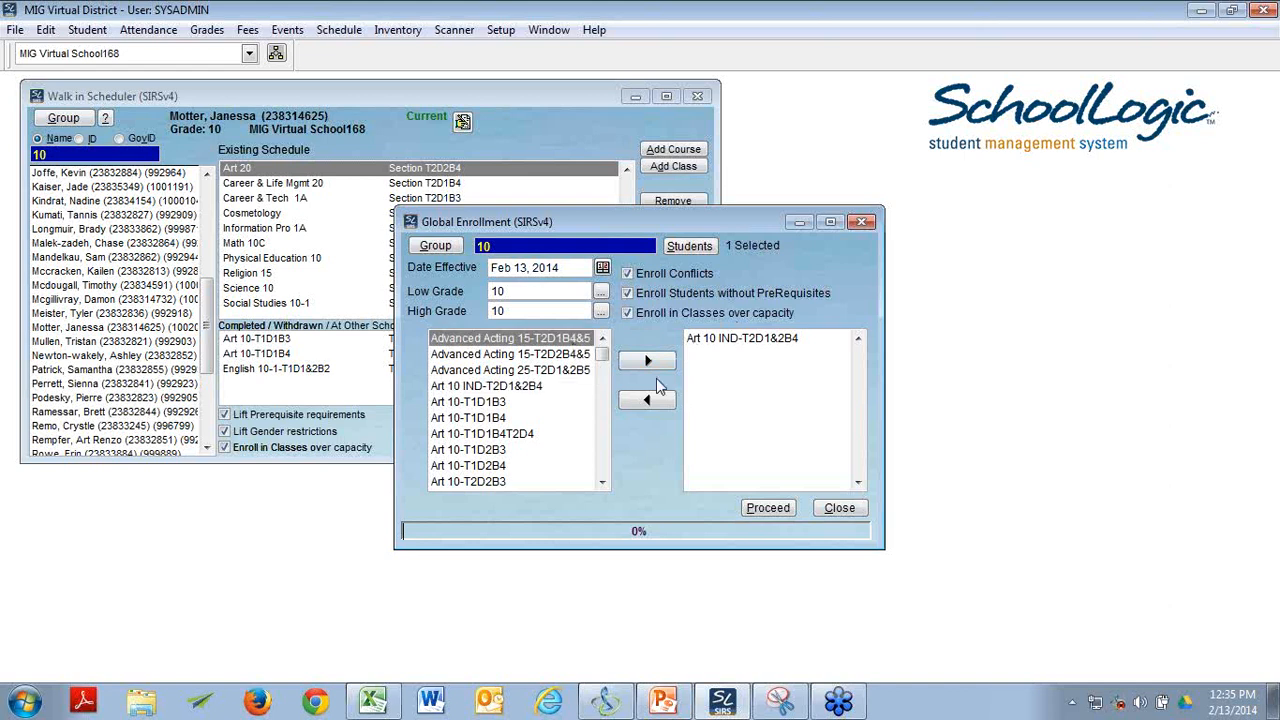
left_click(736, 341)
left_click(660, 404)
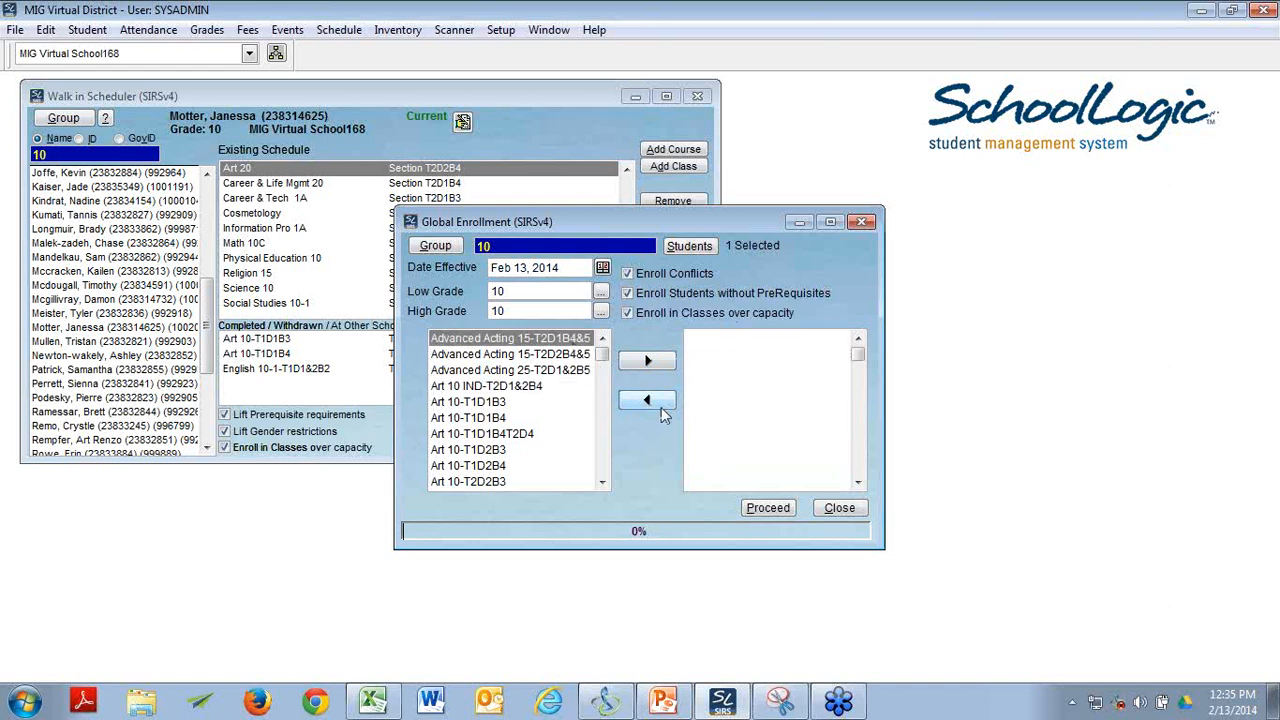
- Add Art 10-T1D1B3 and Advanced Acting 15-T2D1B4&5 to the classes chosen for global enrollment
left_click(480, 402)
left_click(646, 362)
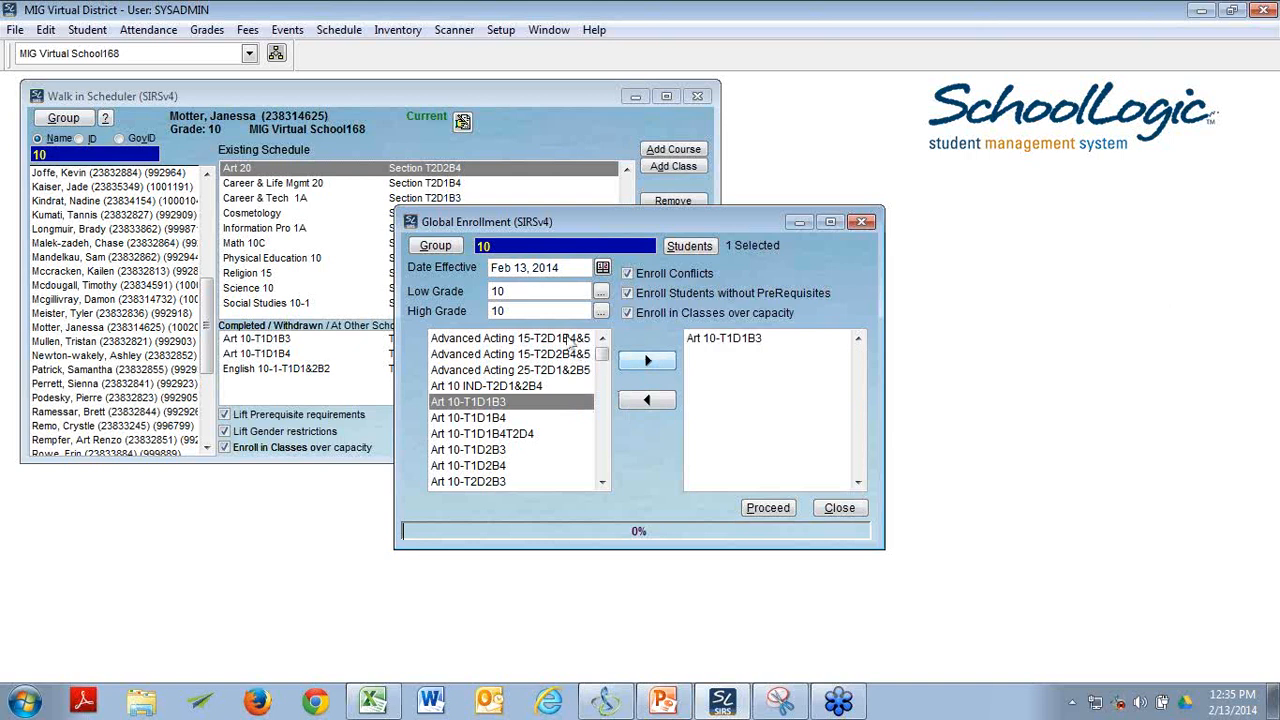
left_click(568, 340)
left_click(646, 362)
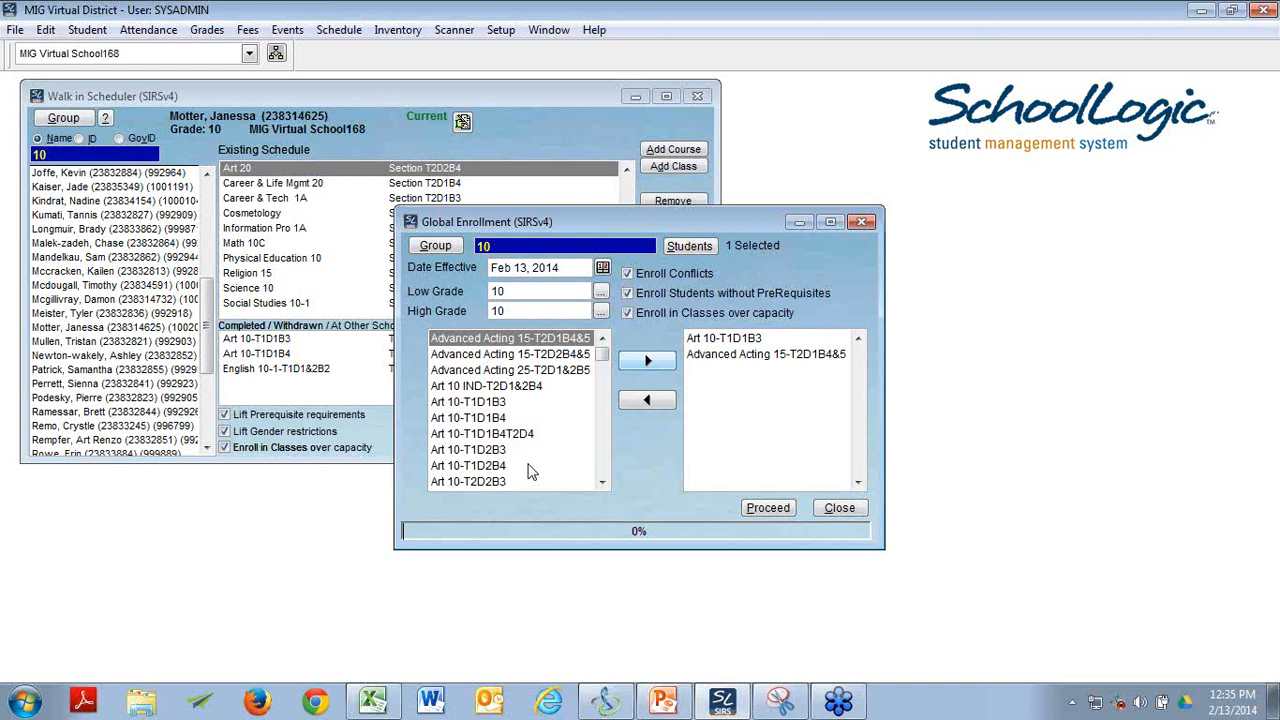
- Enroll the selected student in the chosen classes, confirming both prompts, and close Global Enrollment
left_click(766, 508)
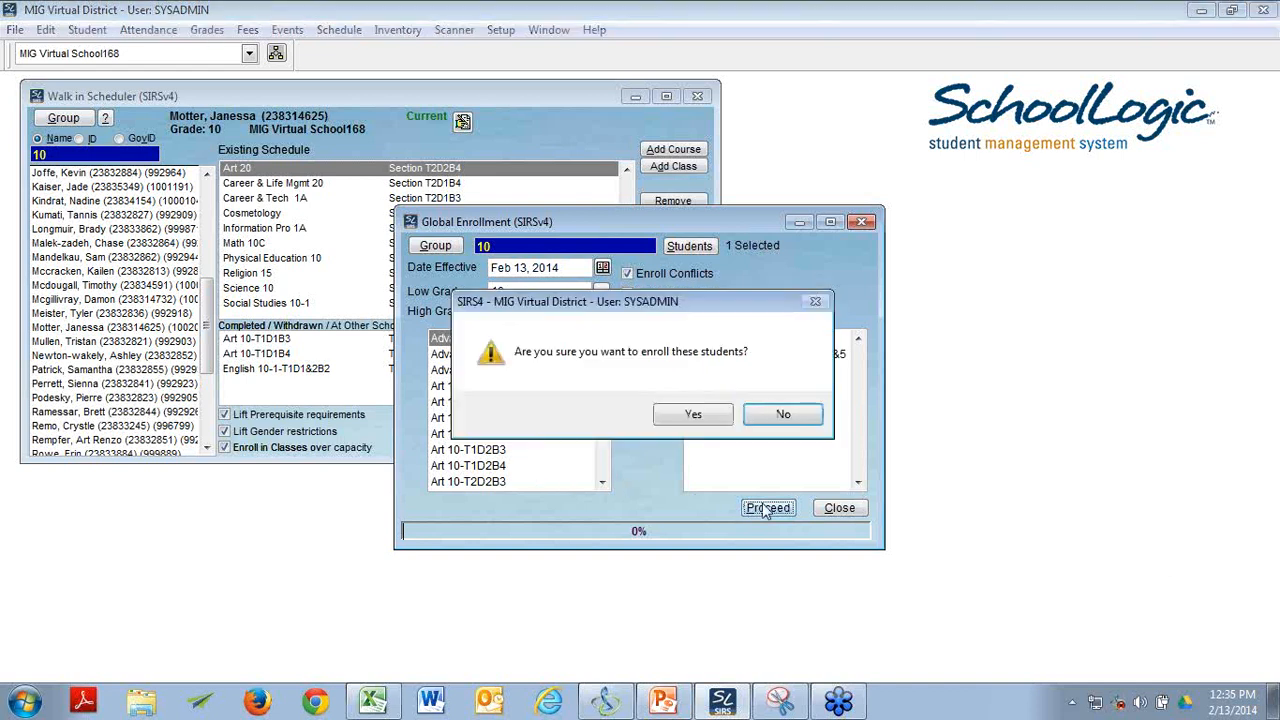
left_click(690, 418)
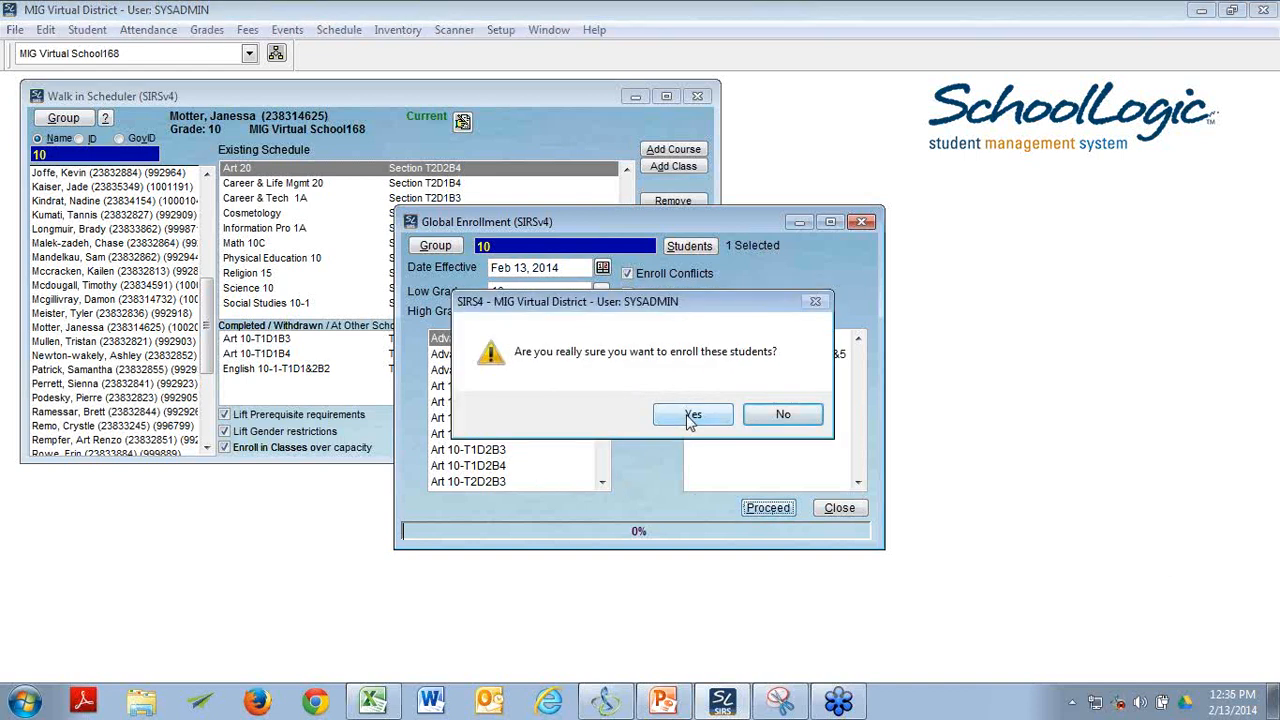
left_click(690, 418)
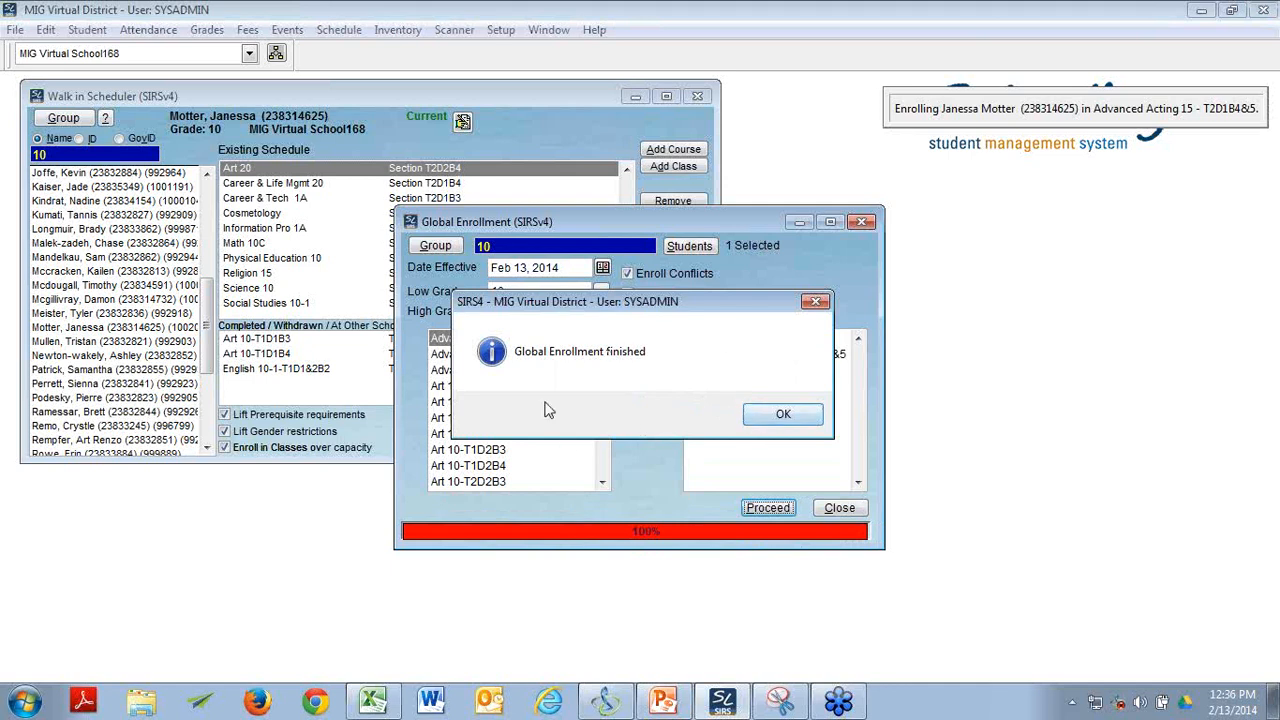
left_click(757, 418)
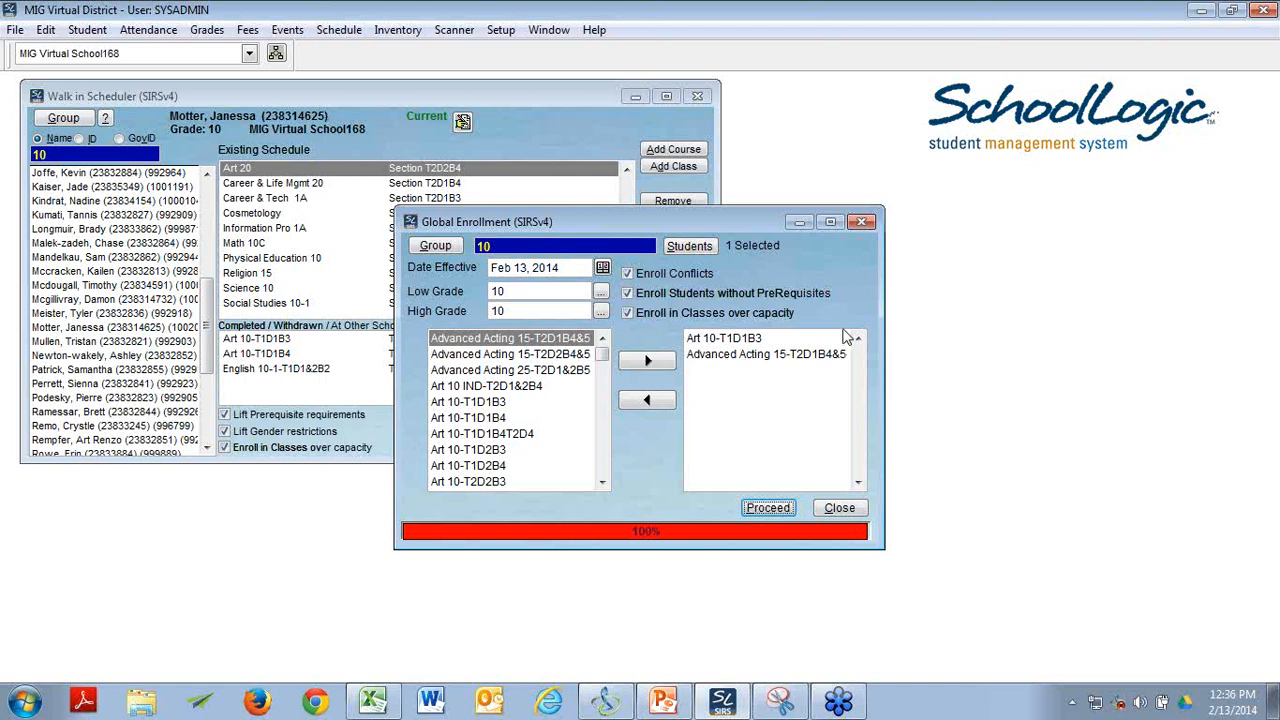
left_click(862, 221)
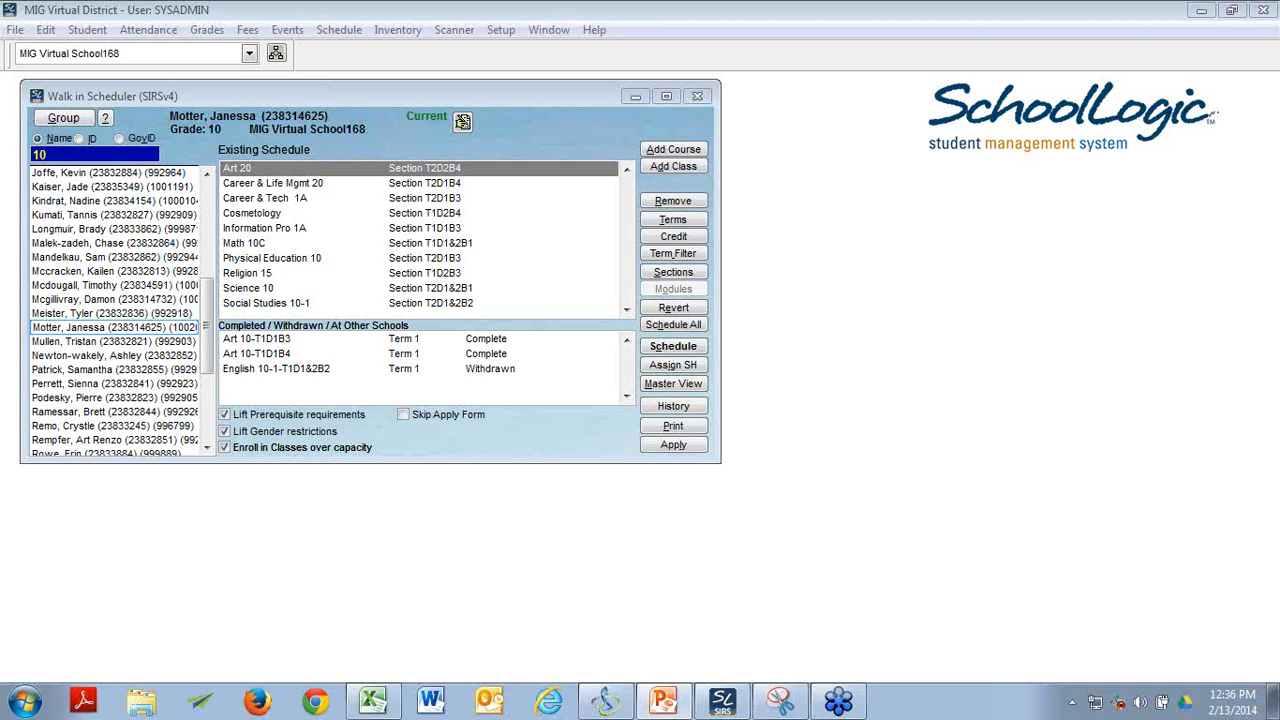
- Open Students' Enrollment for the same student and bring up the withdrawal form for Career Prep 10 - T2D1B3
left_click(339, 33)
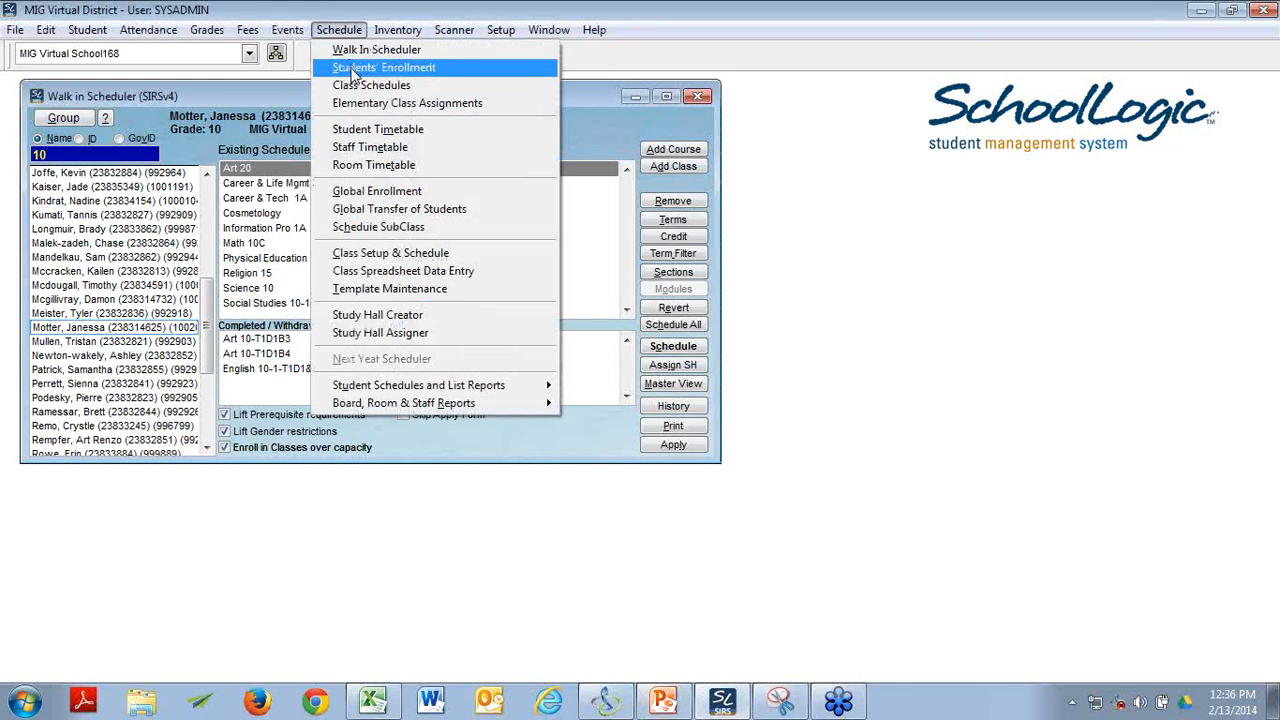
left_click(352, 70)
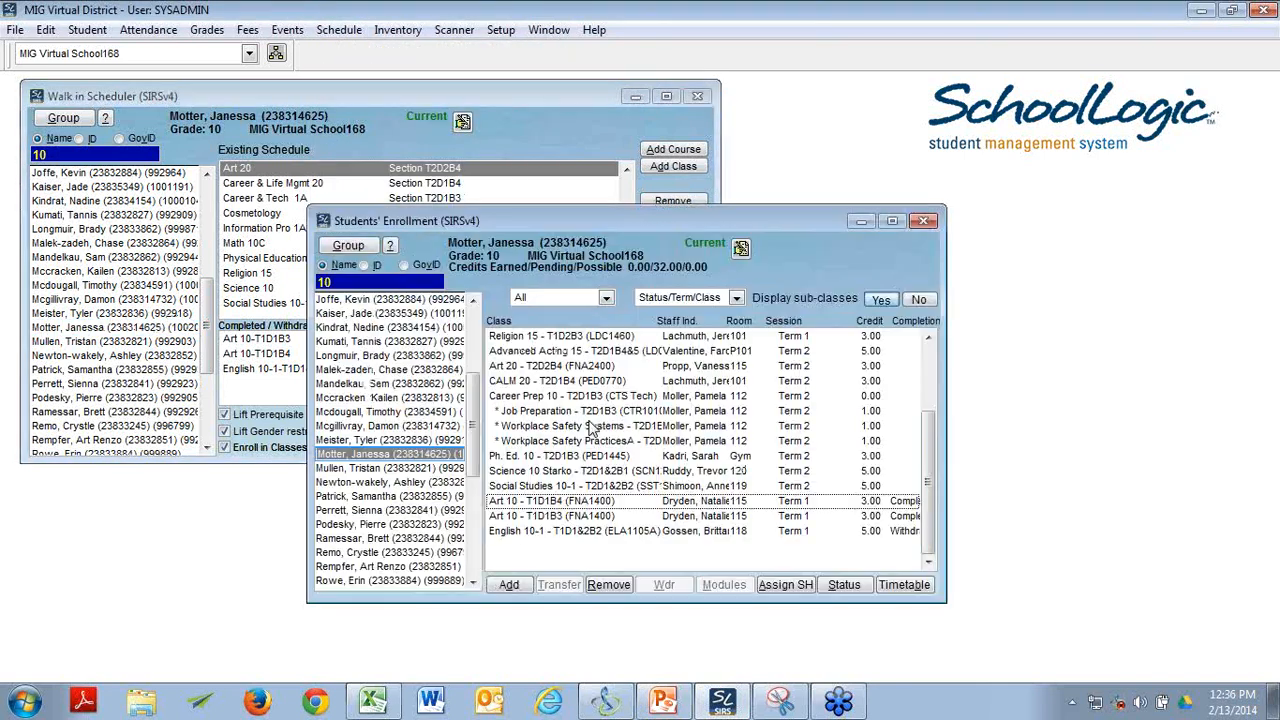
left_click(677, 586)
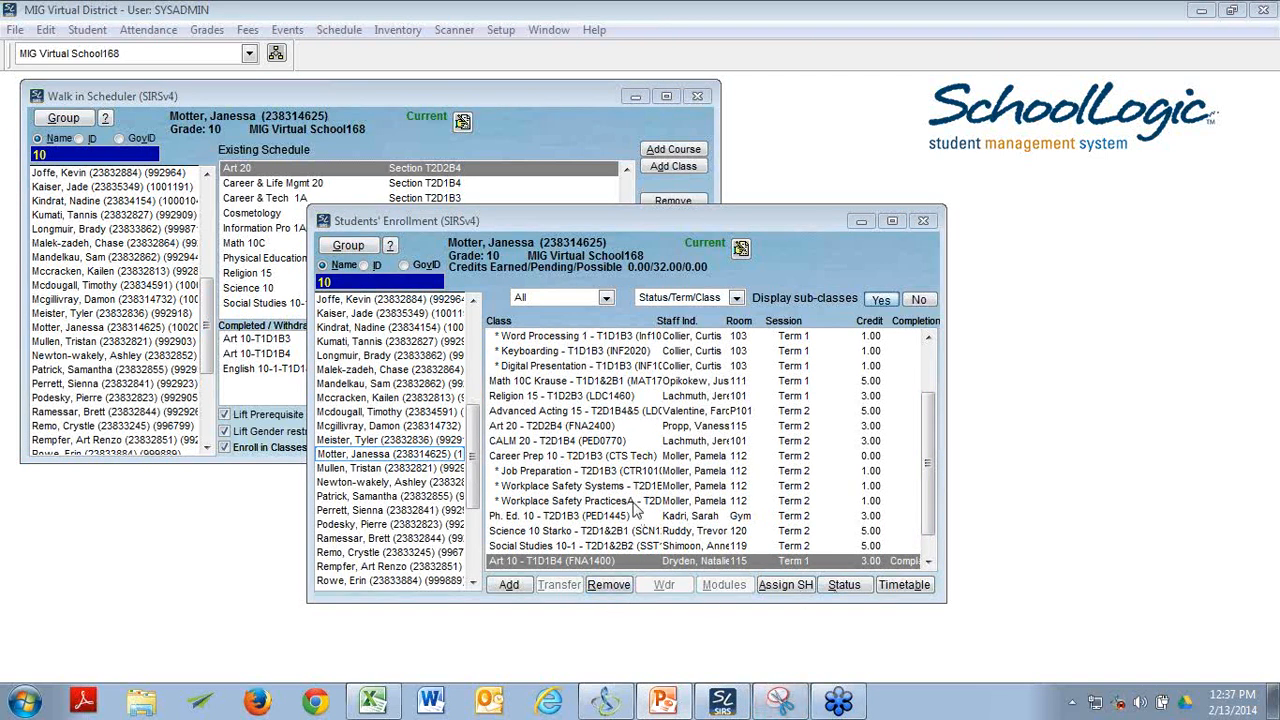
left_click(500, 458)
left_click(666, 588)
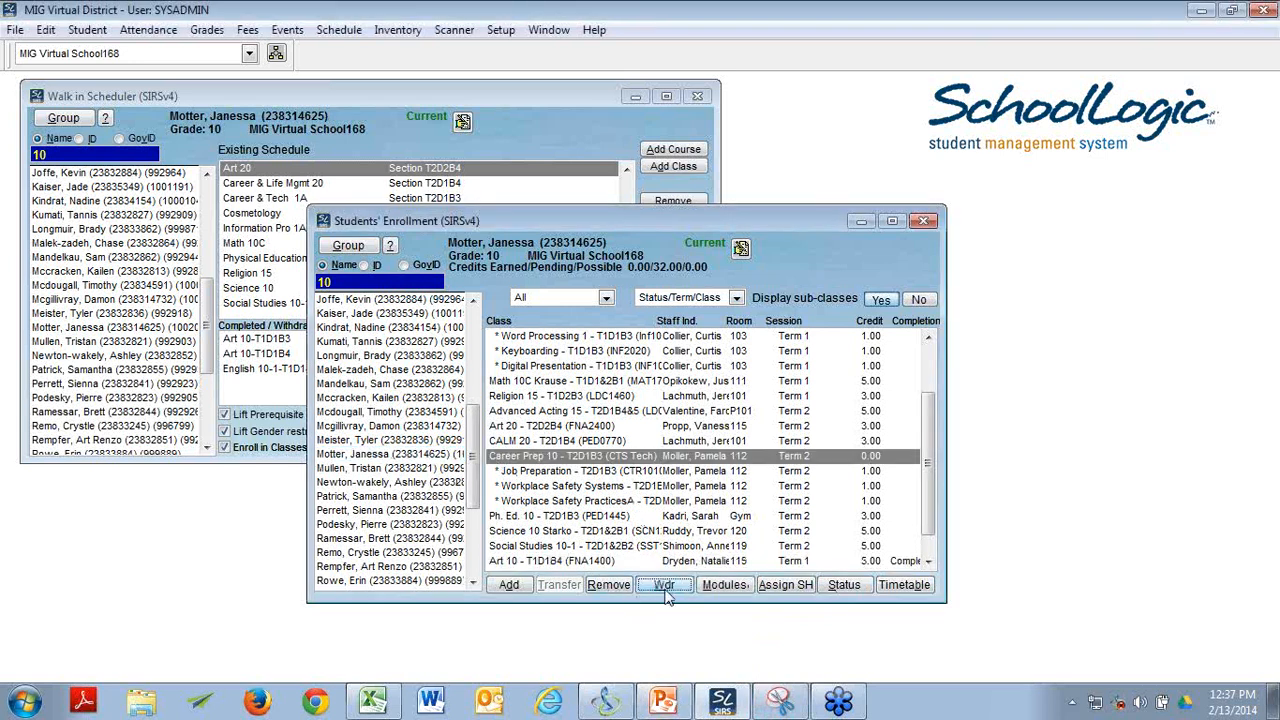
- Review the full list of completion statuses available for the Career Prep 10 withdrawal
left_click(738, 408)
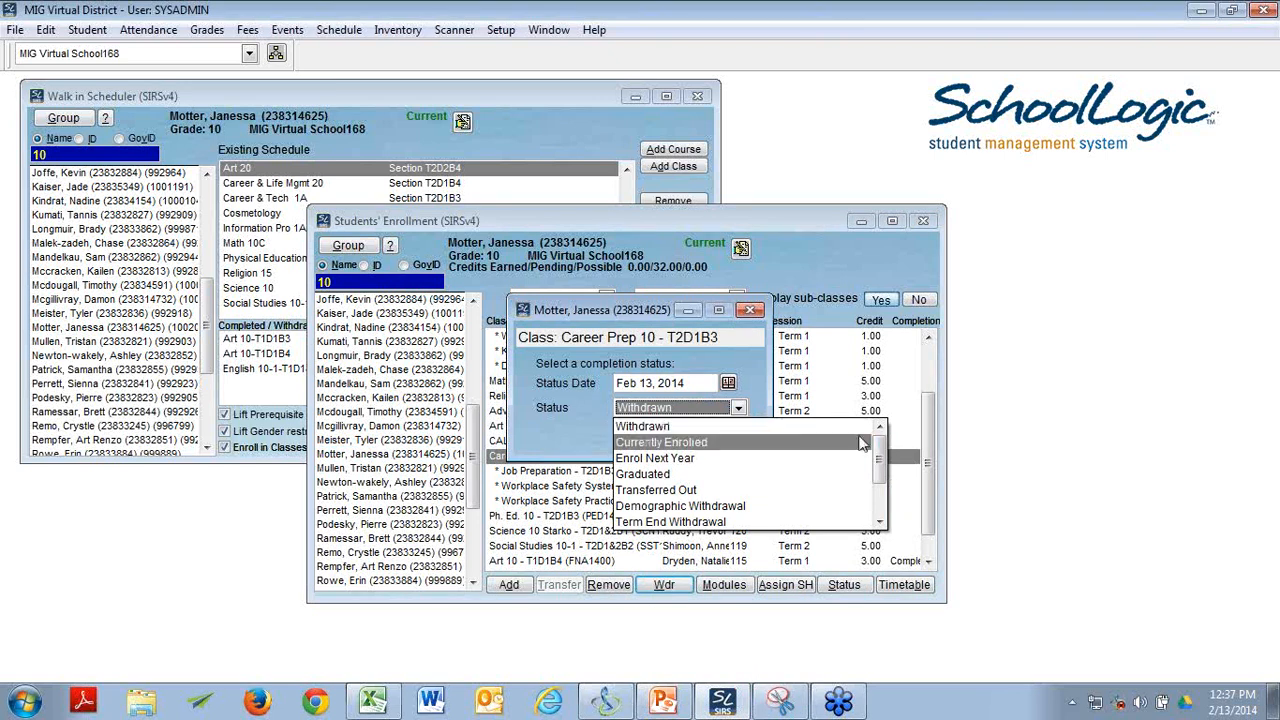
left_click_drag(881, 474, 880, 503)
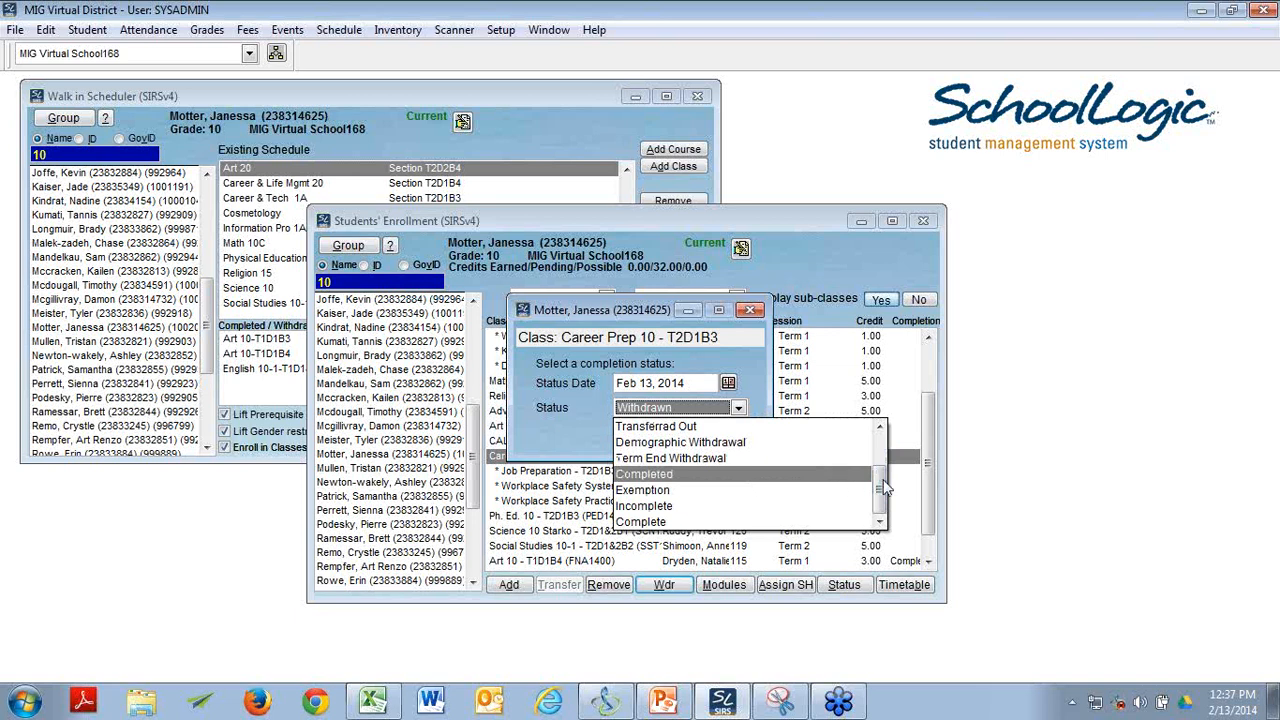
left_click_drag(883, 481, 883, 410)
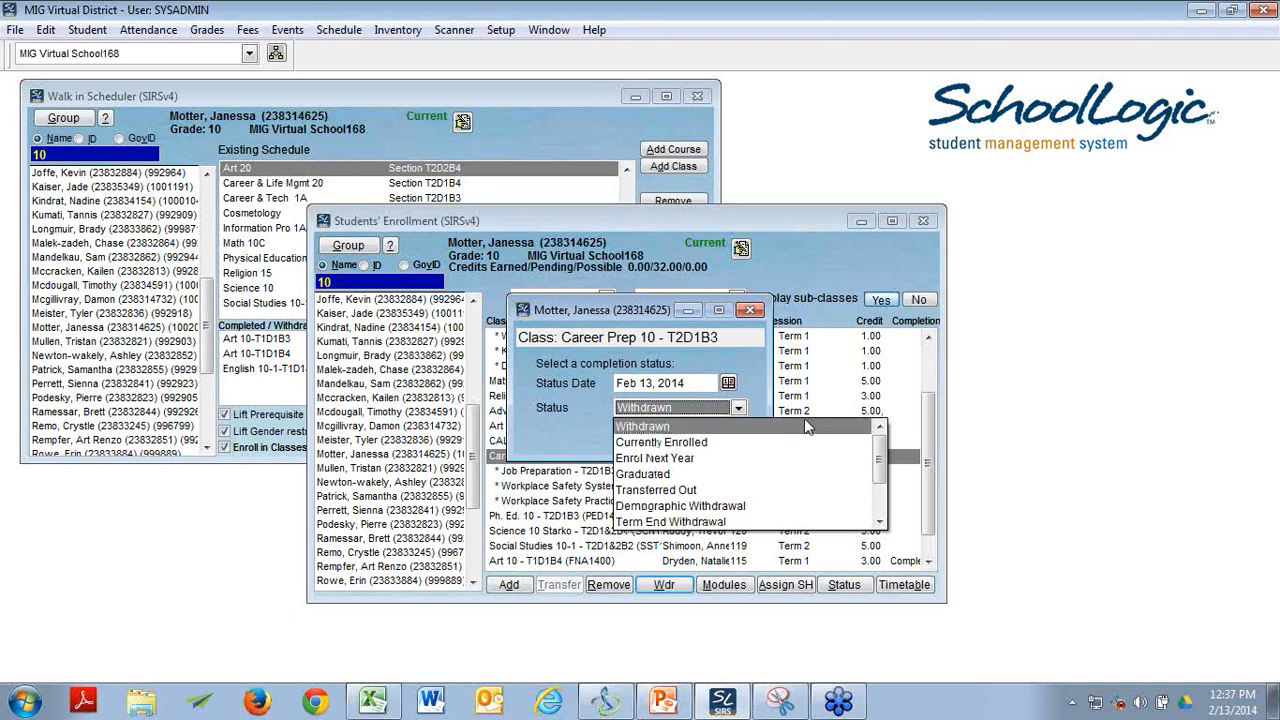
left_click(757, 378)
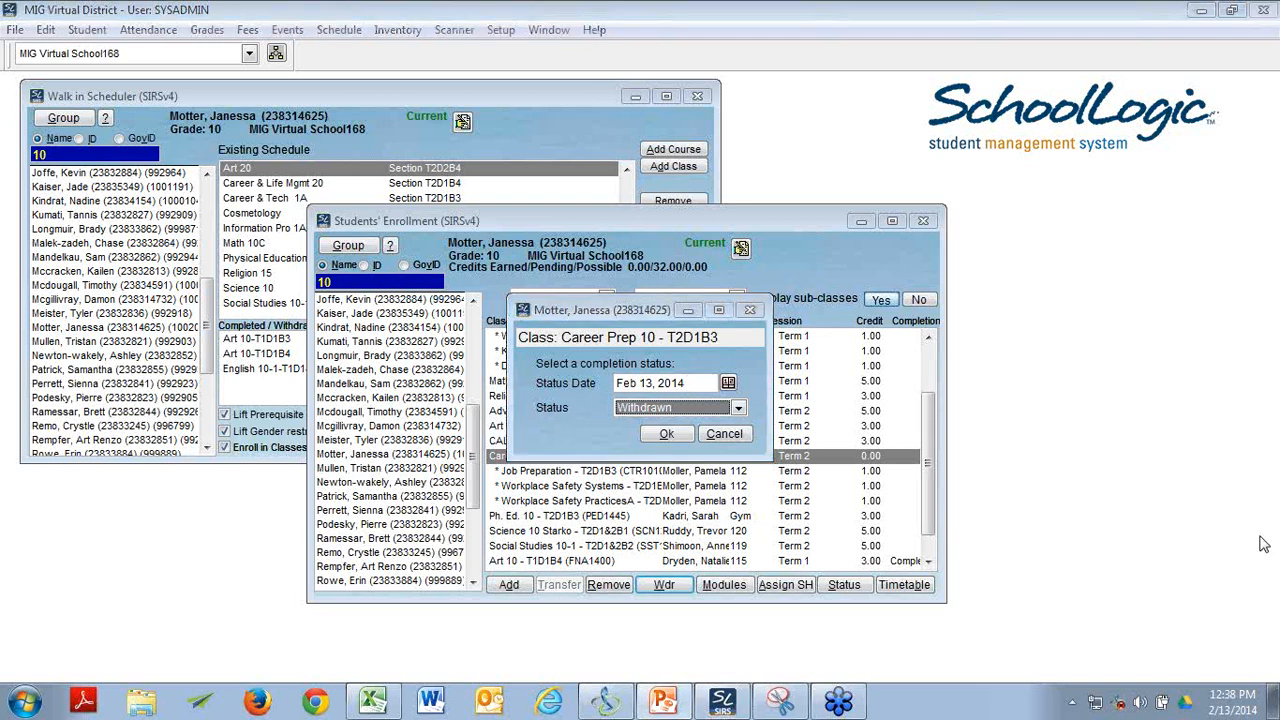
left_click(739, 410)
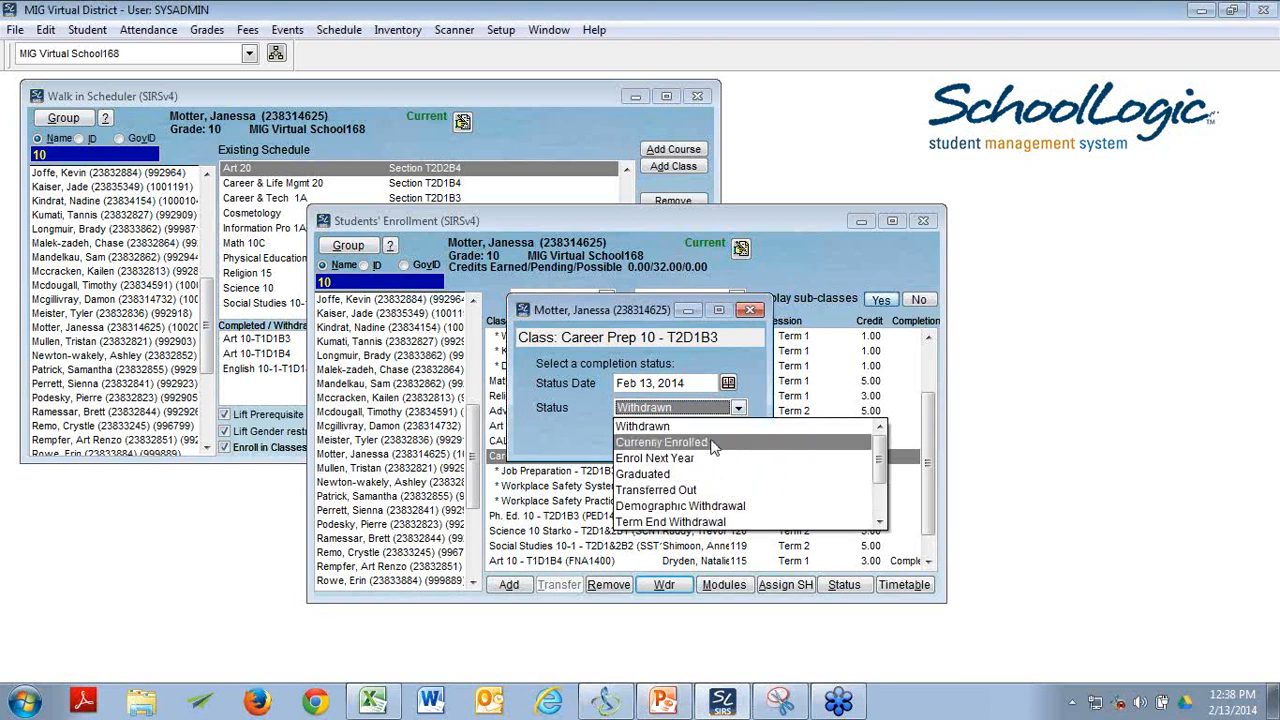
left_click_drag(875, 480, 863, 507)
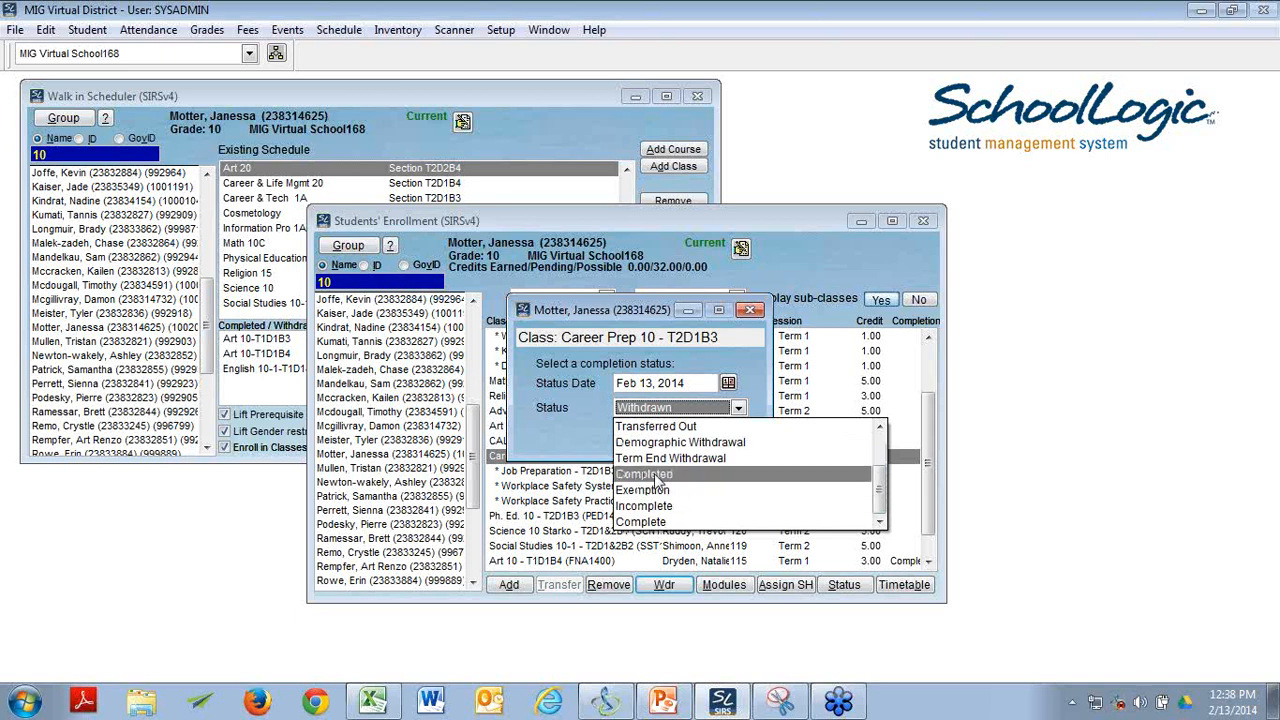
left_click(533, 435)
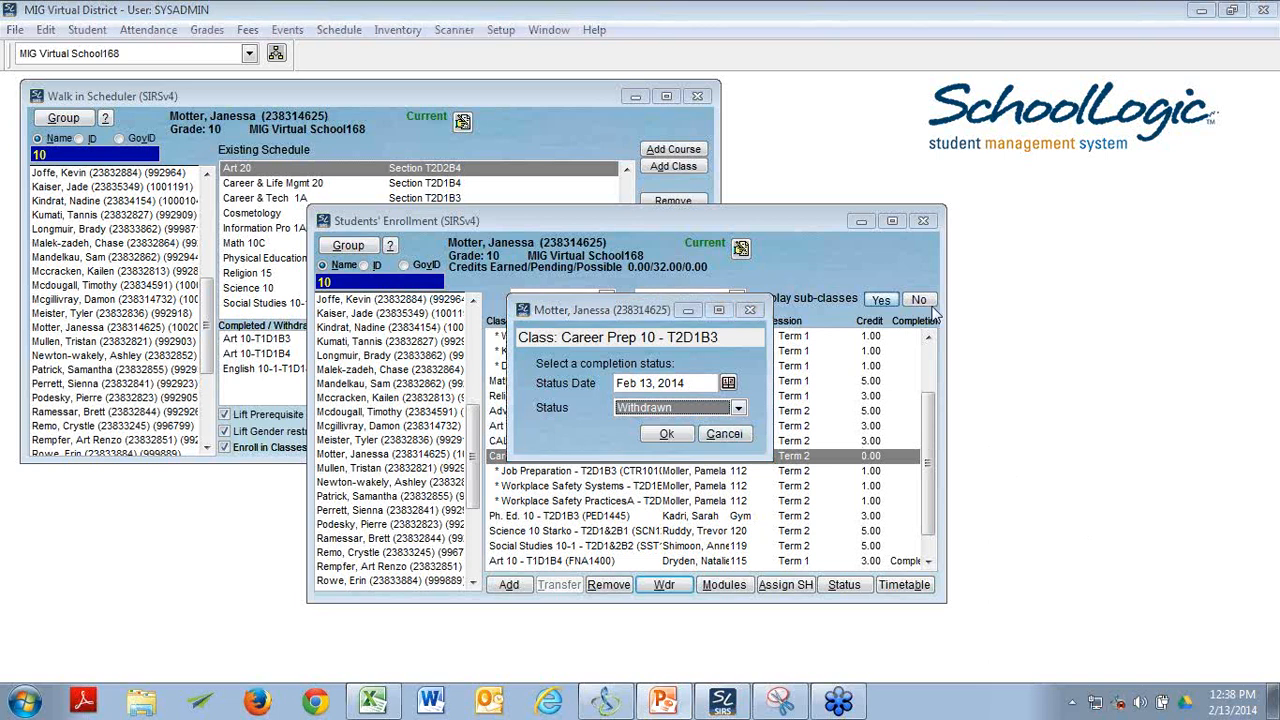
- Cancel the Career Prep 10 withdrawal and close both Students' Enrollment and the Walk in Scheduler
left_click(736, 433)
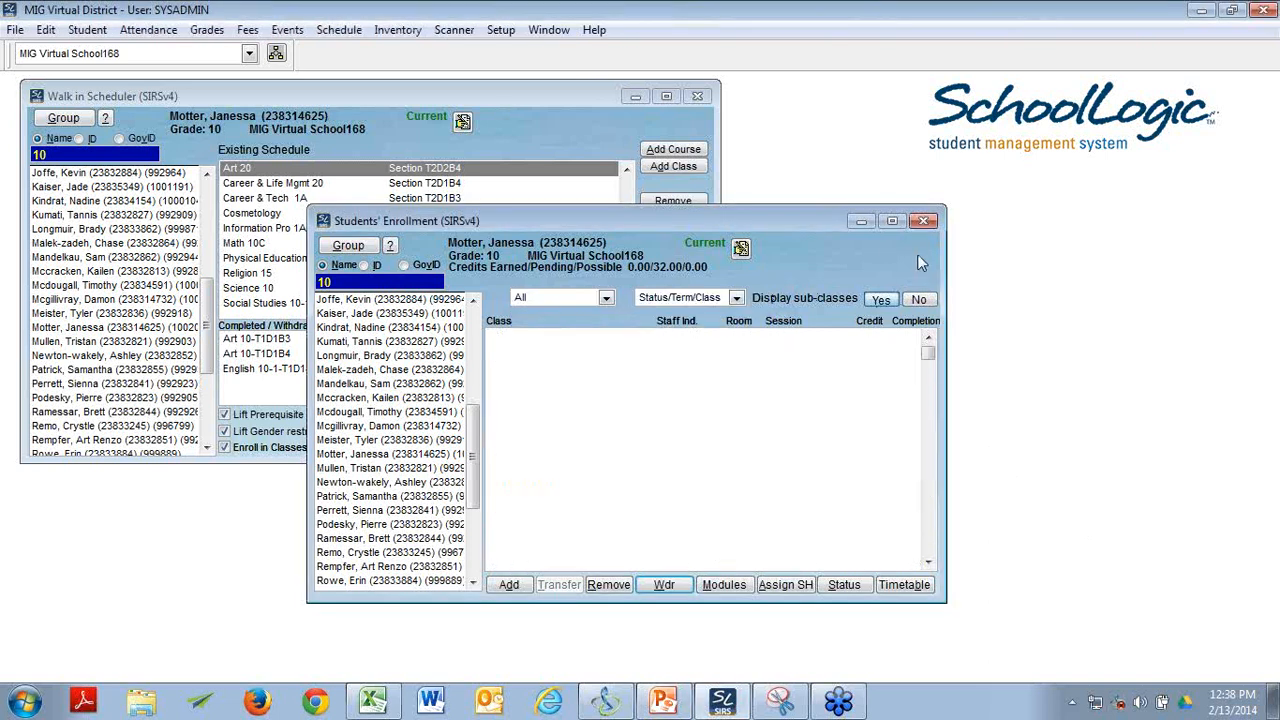
left_click(923, 221)
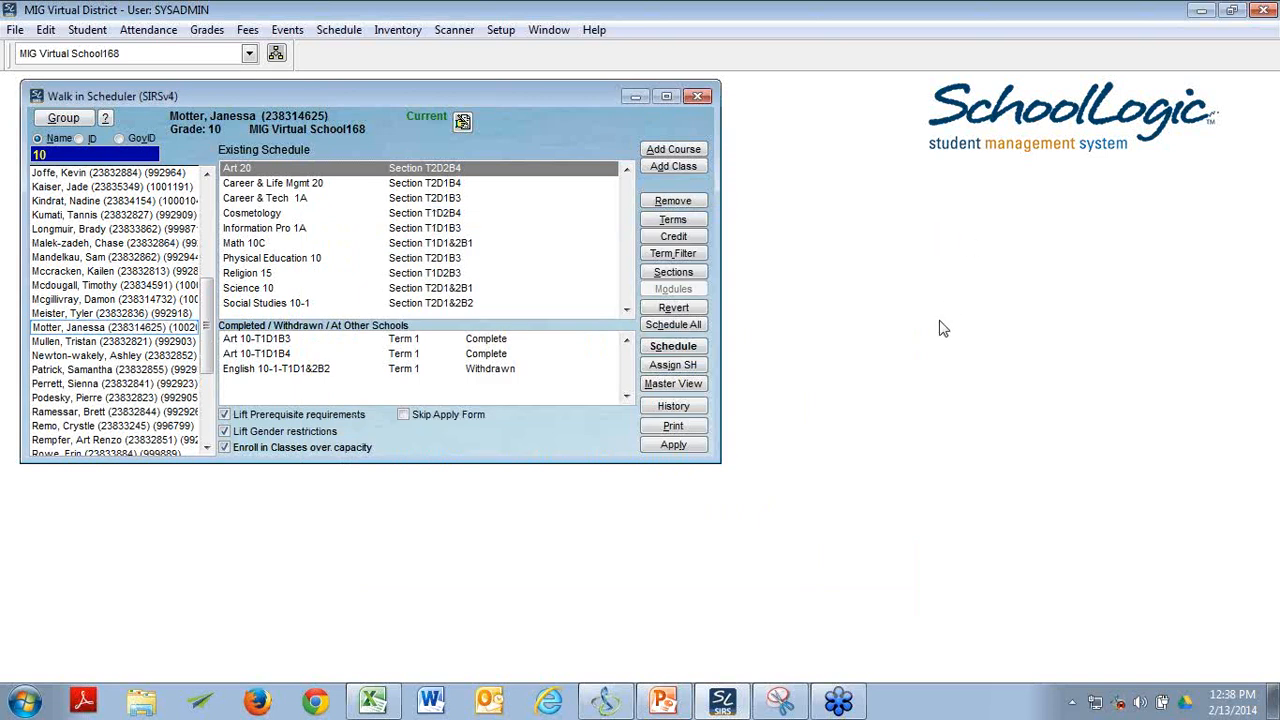
left_click(704, 102)
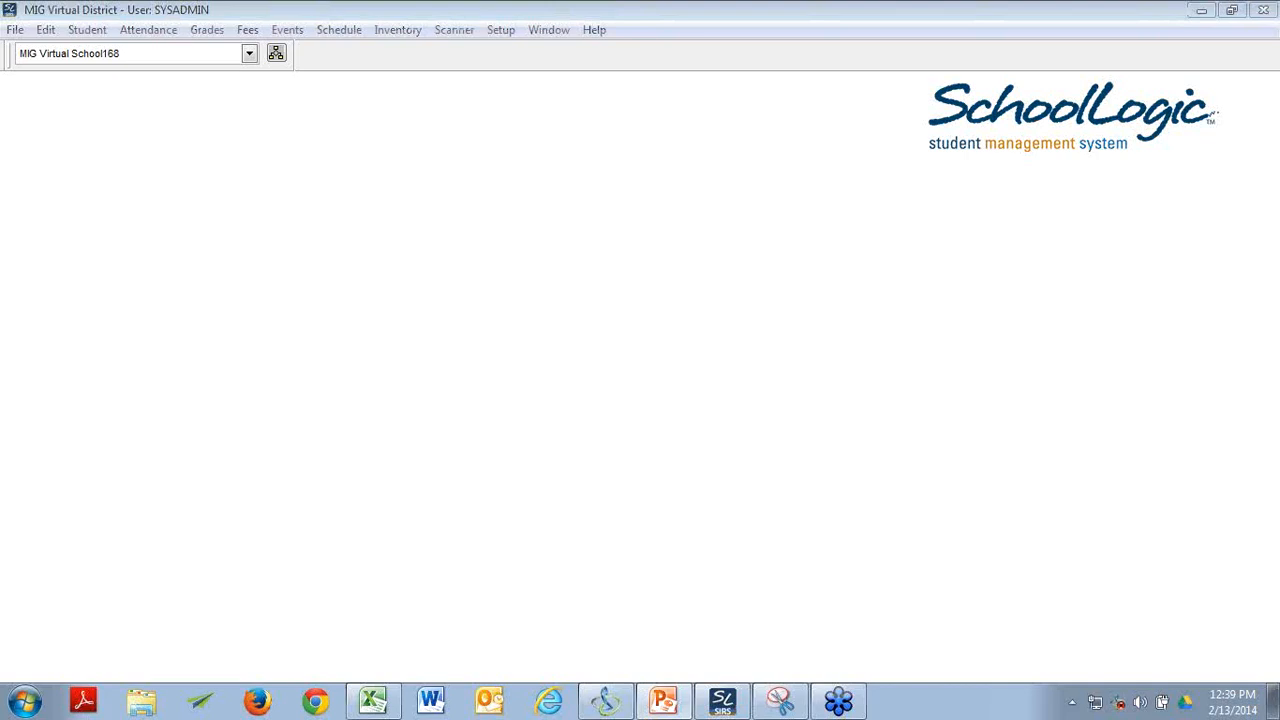
- Open Global Transfer of Students and move its window higher up to leave room below it
left_click(343, 31)
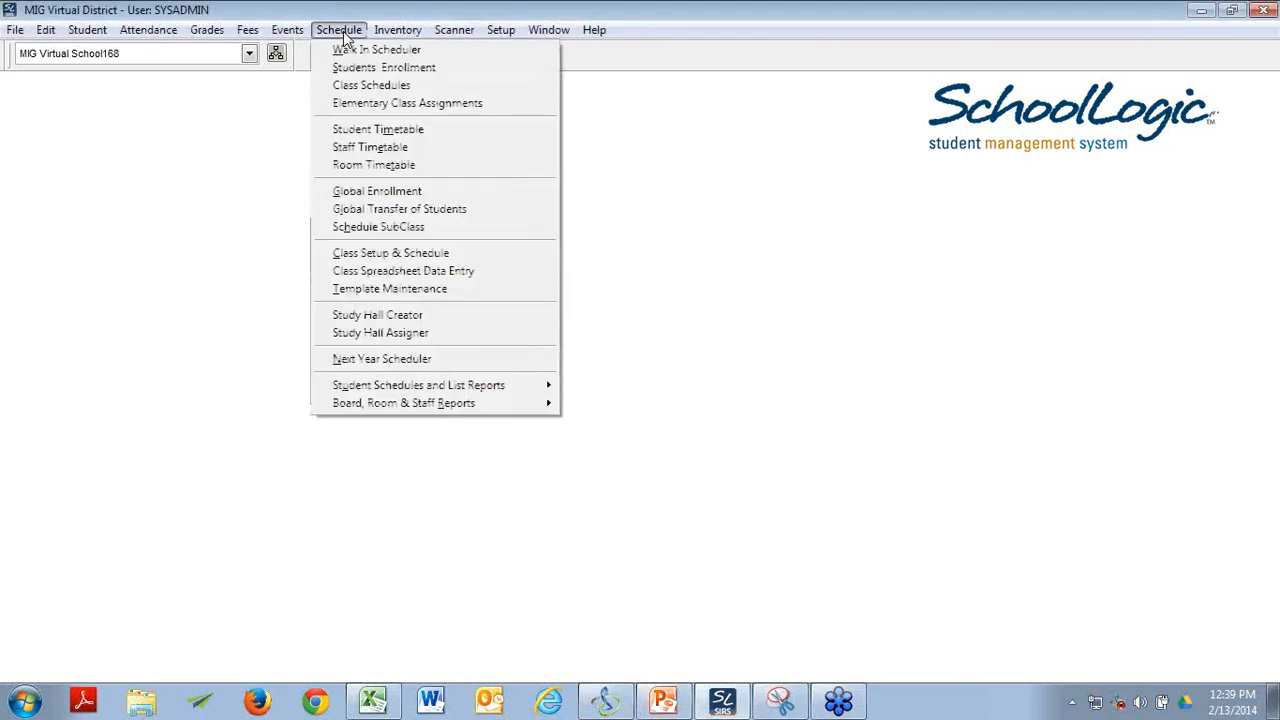
left_click(362, 210)
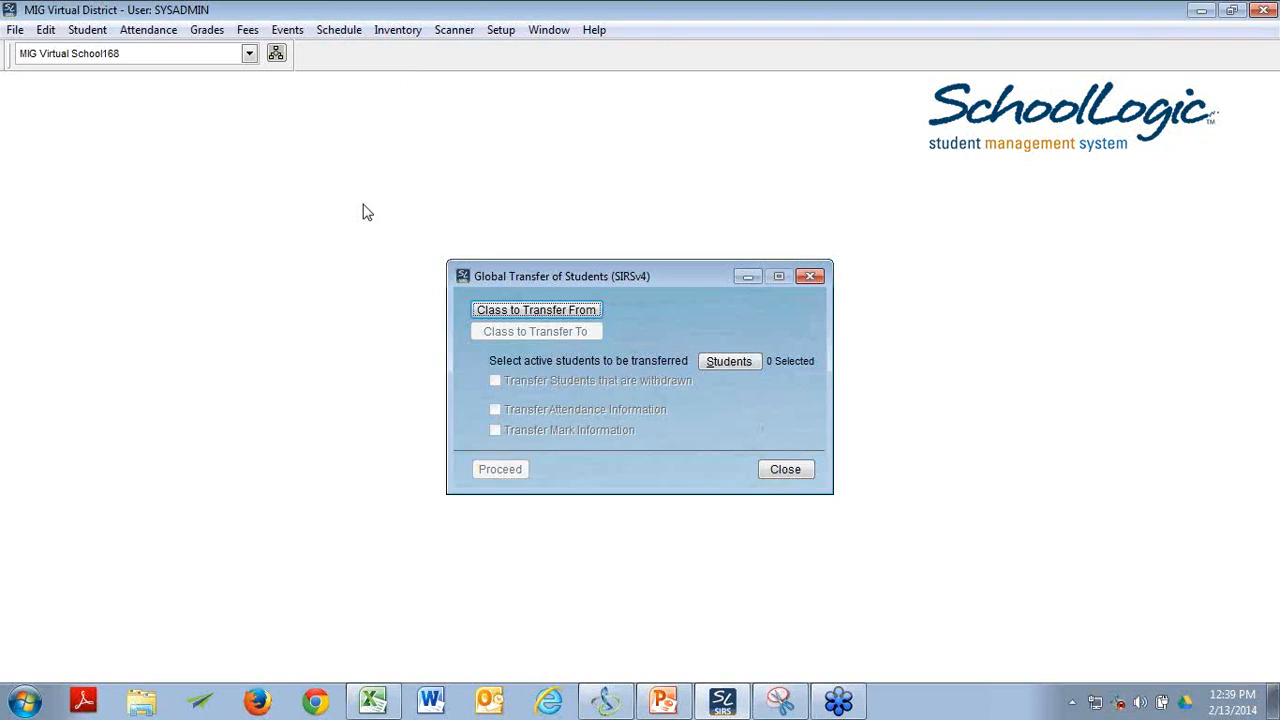
left_click_drag(572, 271, 529, 128)
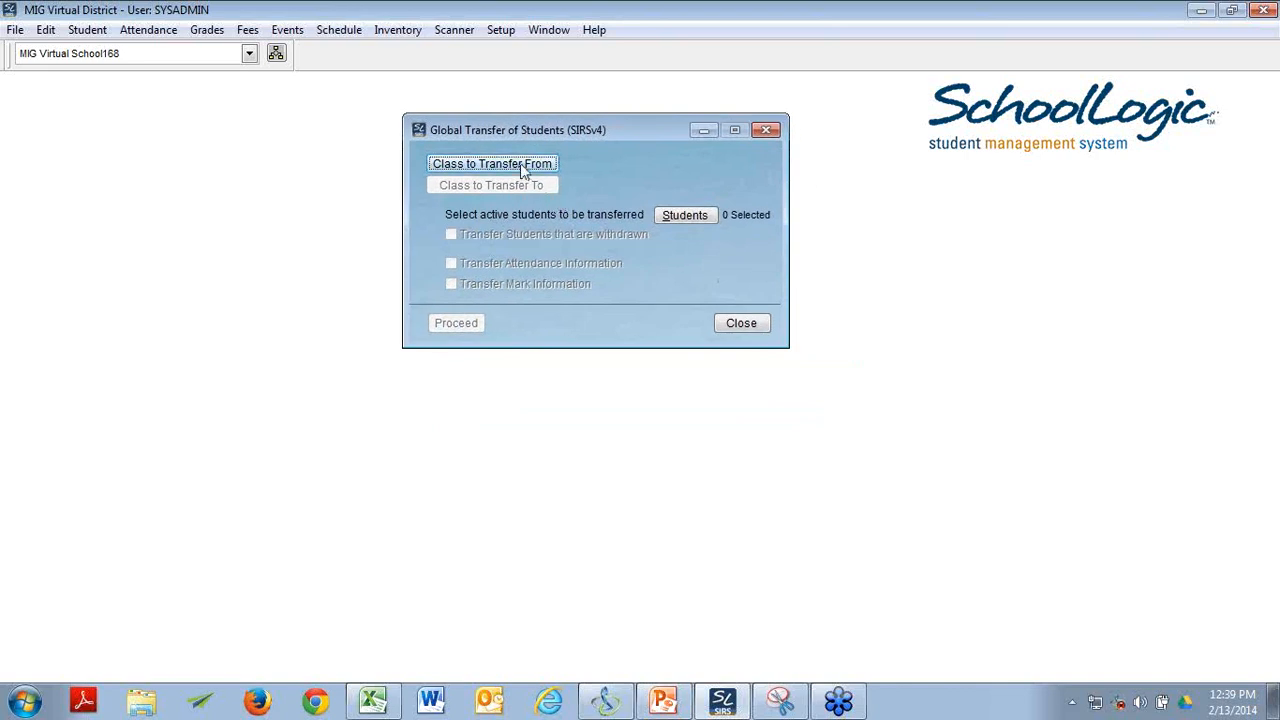
- Choose English 10-1-T1D1&2B2 as the class to transfer students from
left_click(524, 166)
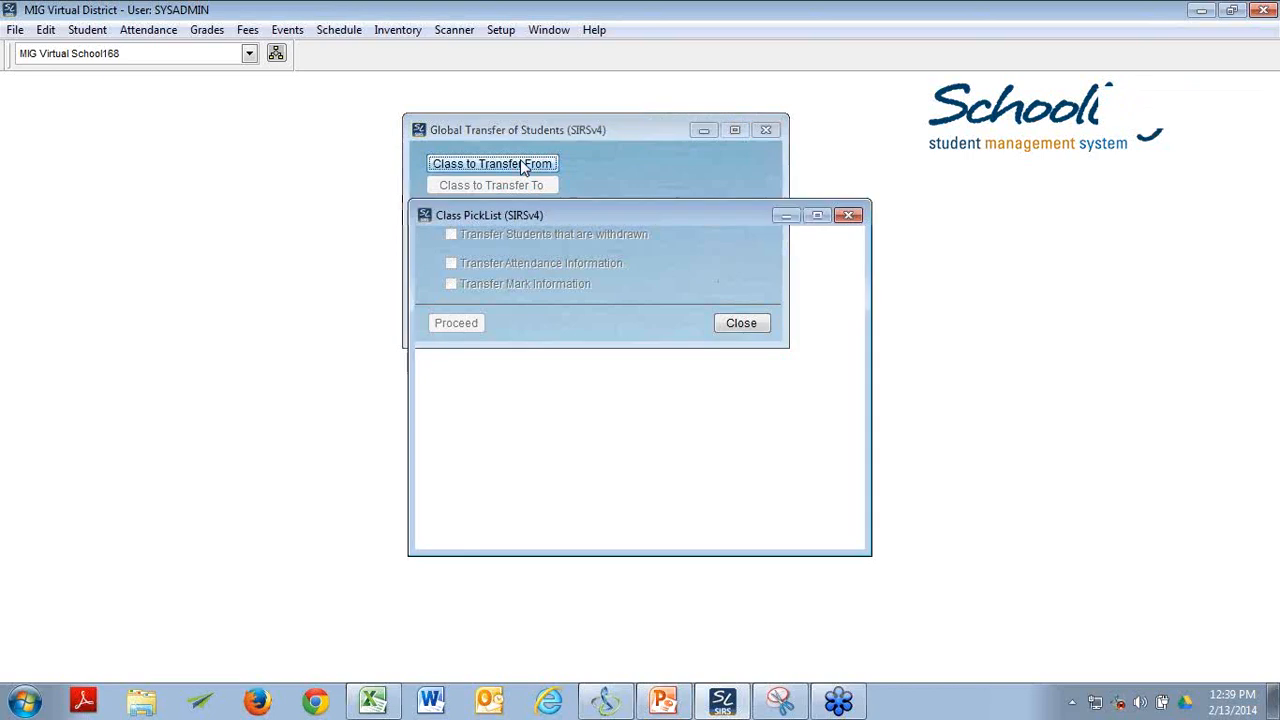
scroll(656, 368, "down", 10)
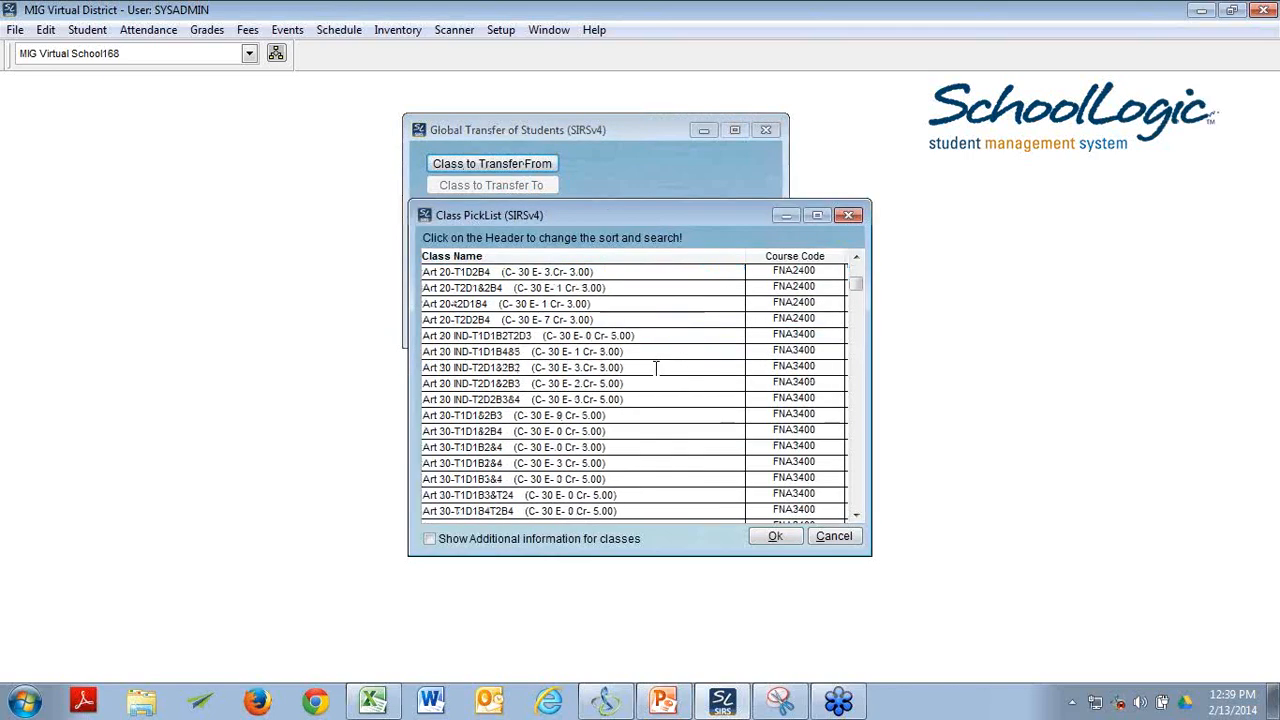
scroll(656, 368, "down", 18)
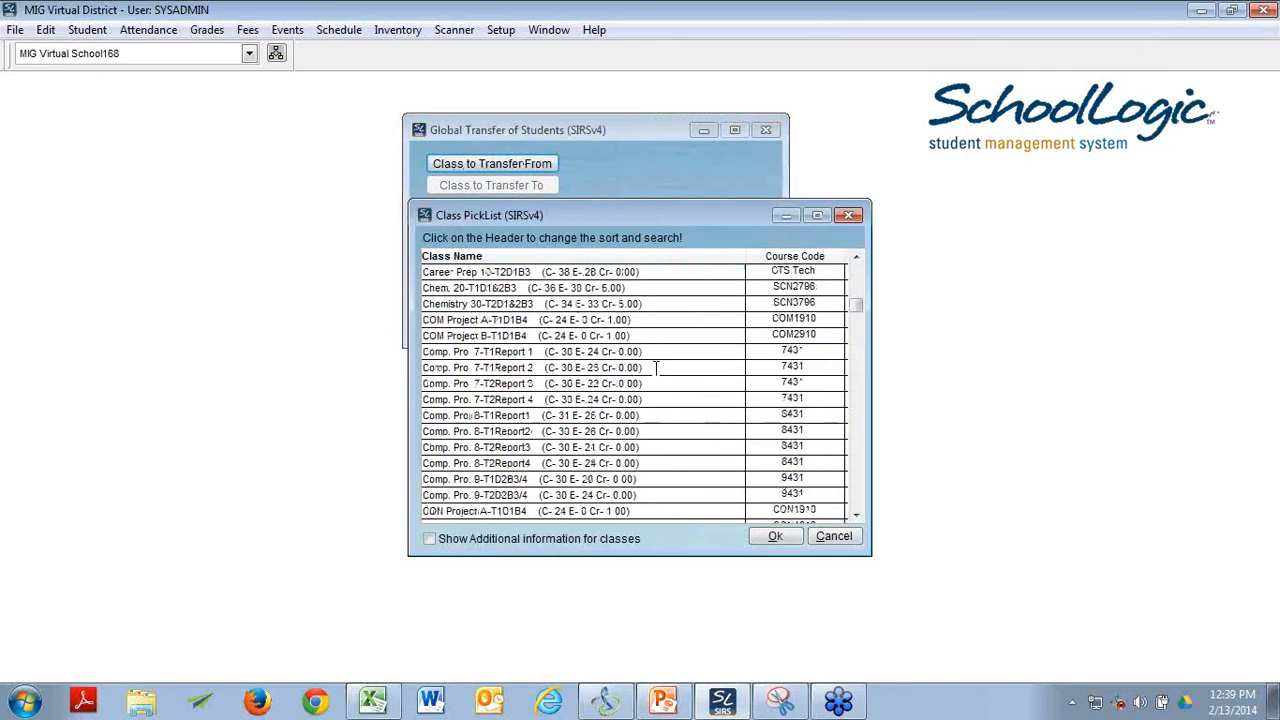
scroll(656, 368, "down", 12)
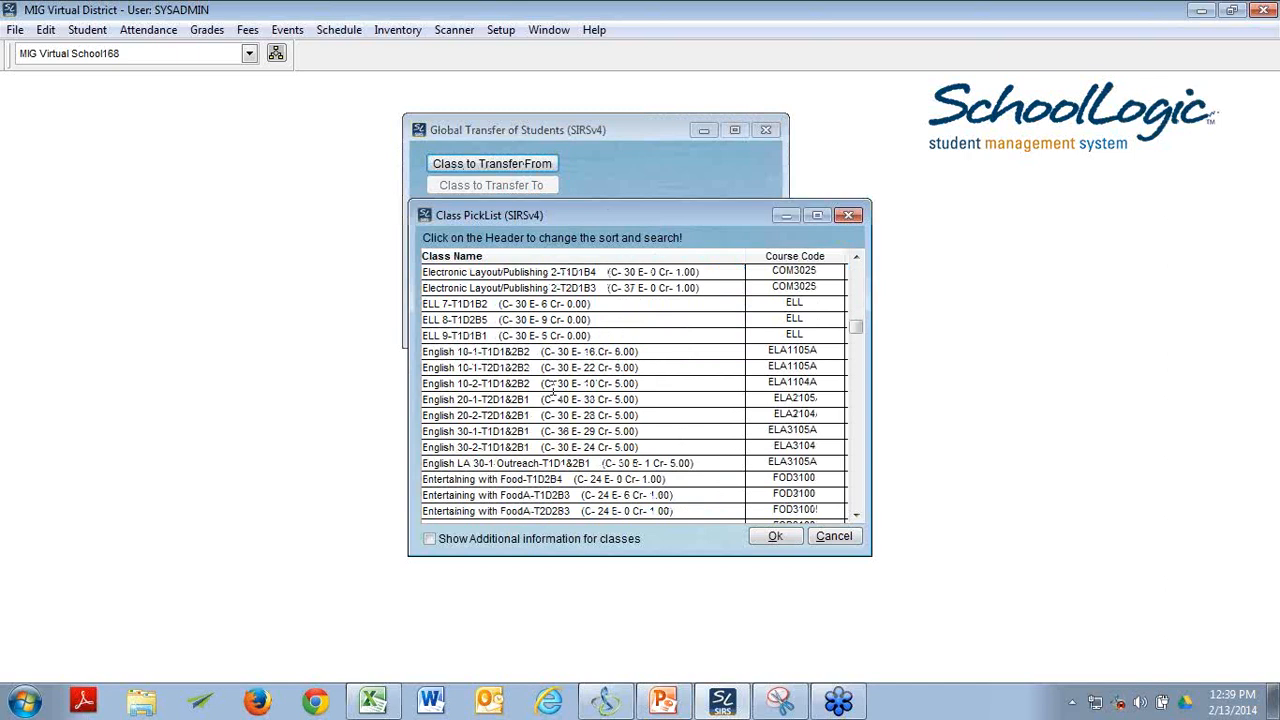
left_click(450, 352)
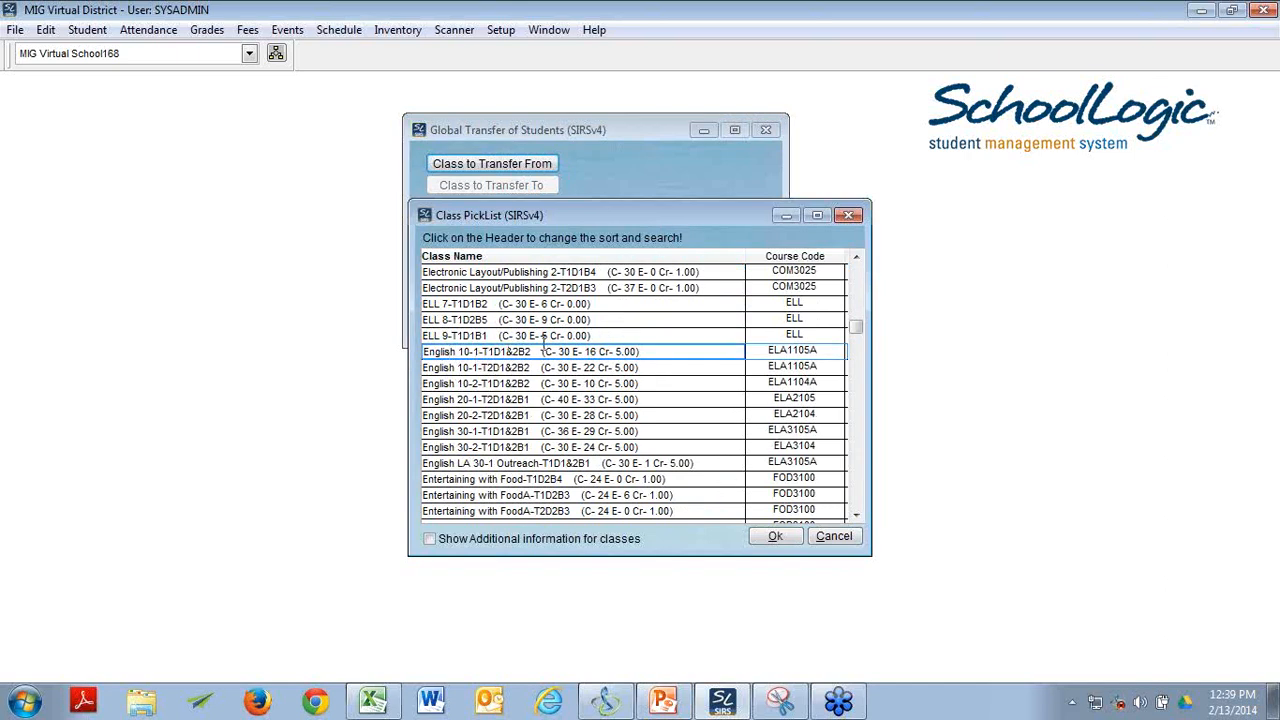
left_click(780, 538)
- Choose English 10-1-T2D1&2B2 as the class to transfer students to
left_click(516, 188)
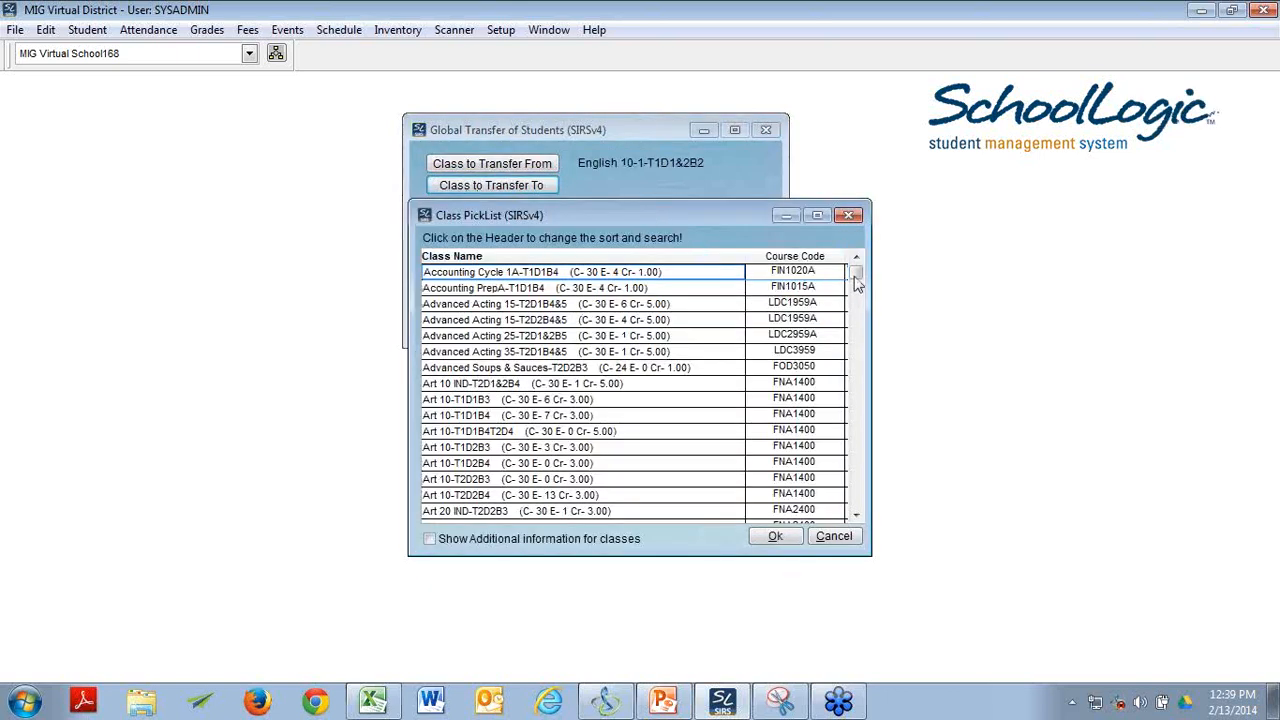
scroll(851, 350, "down", 15)
scroll(830, 365, "up", 5)
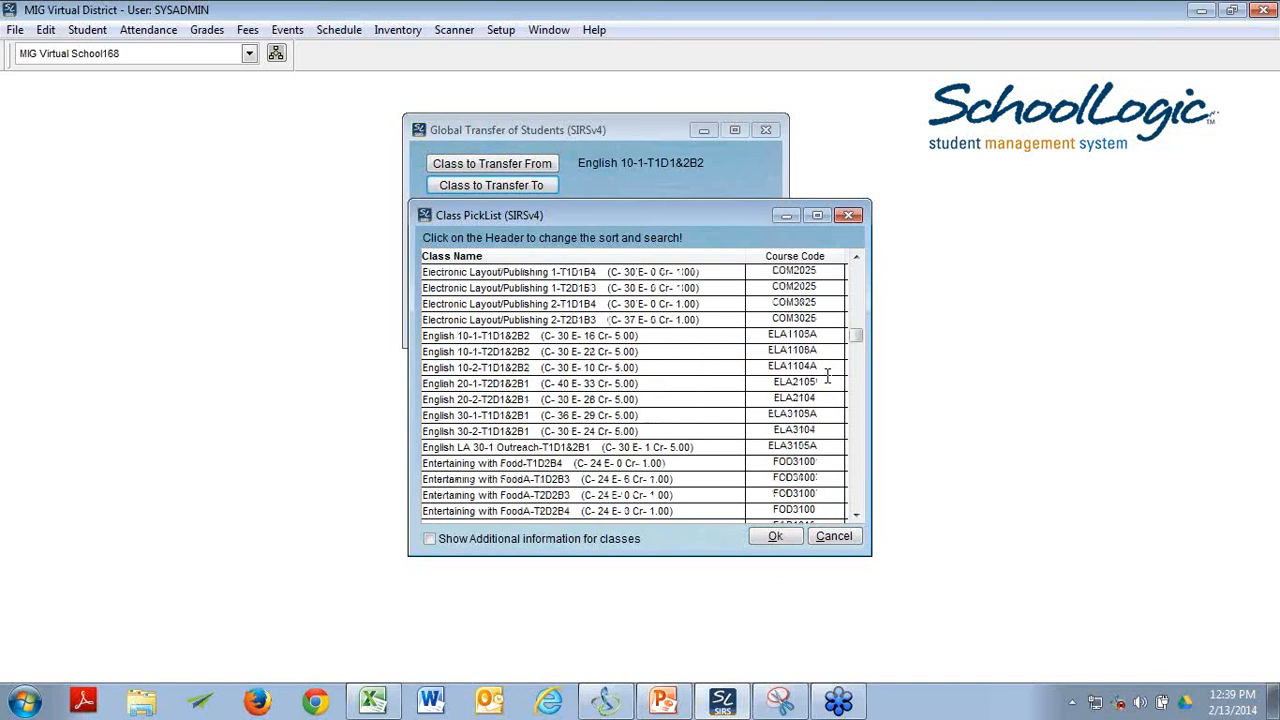
left_click(464, 351)
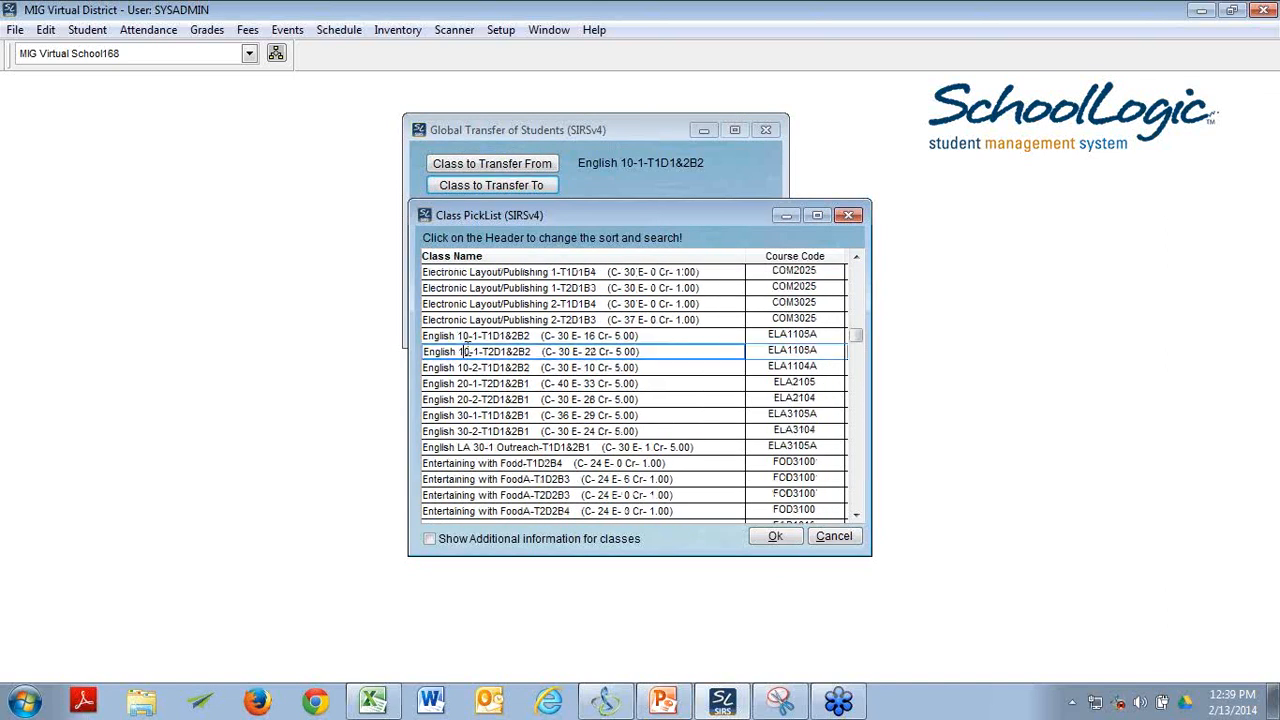
left_click(773, 536)
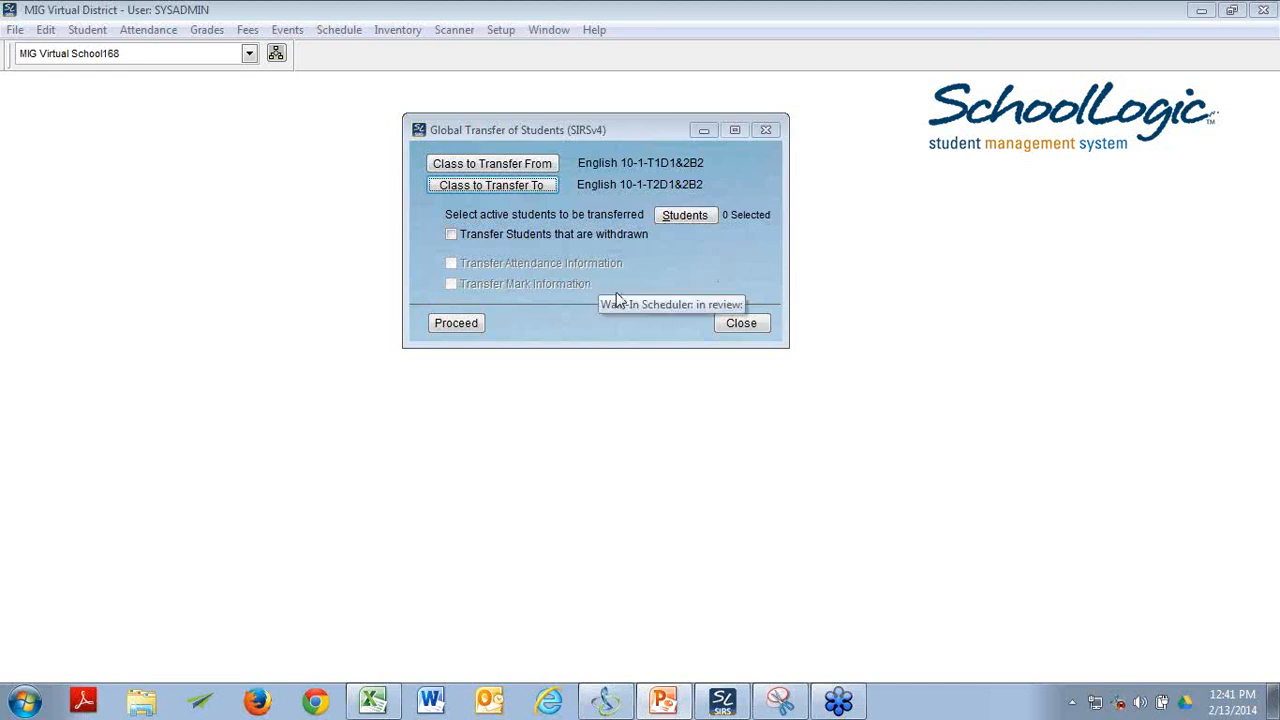
- Change the class to transfer from to English 30-1-T1D1&2B1
left_click(546, 166)
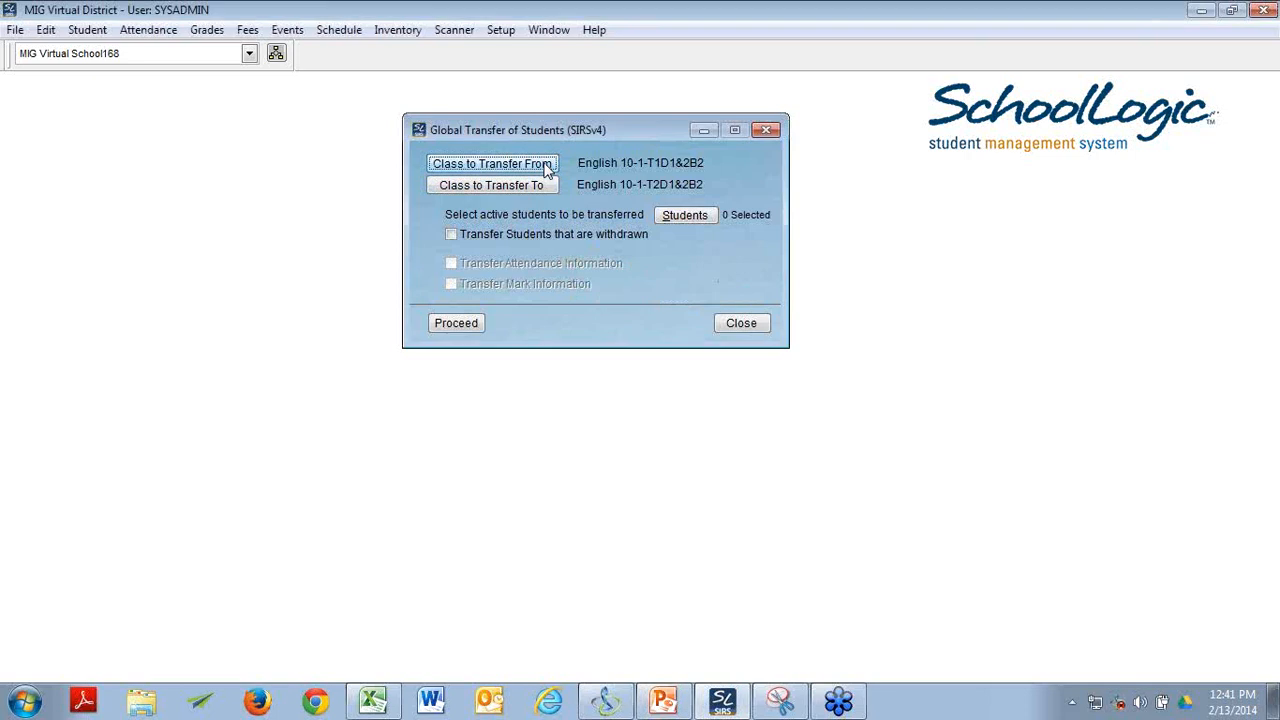
left_click_drag(858, 272, 858, 375)
scroll(860, 375, "up", 10)
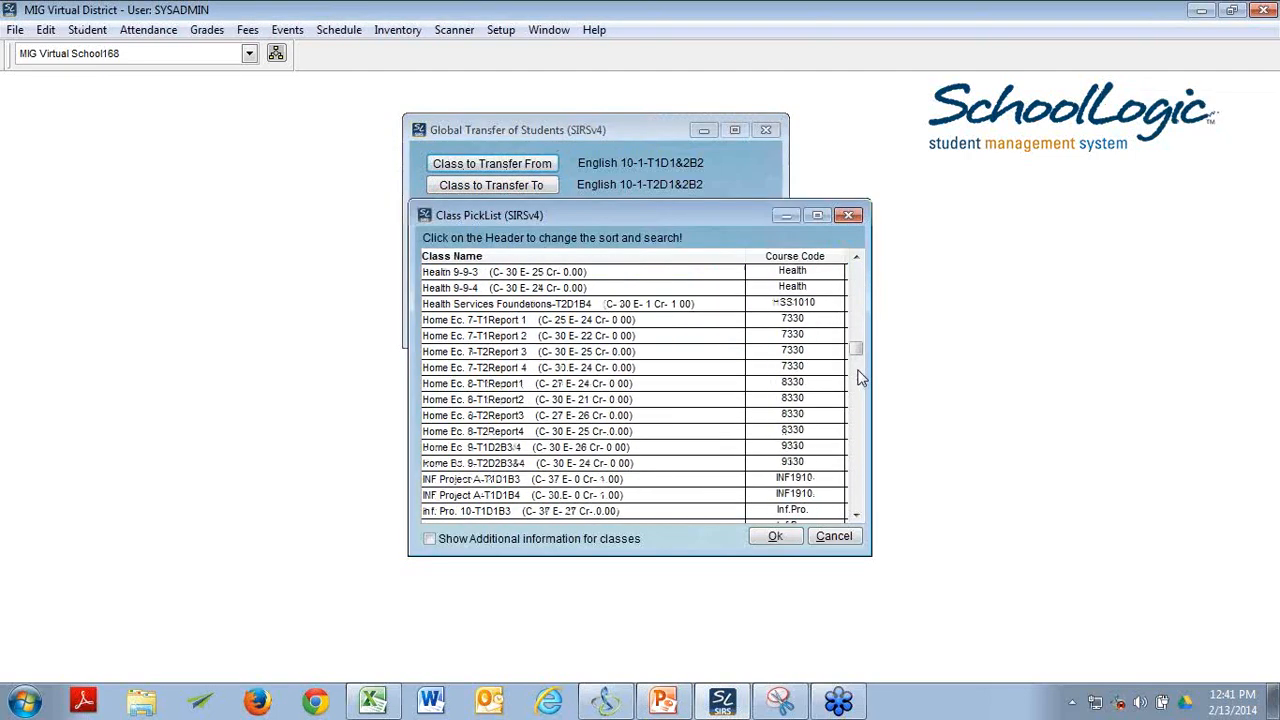
scroll(860, 378, "up", 20)
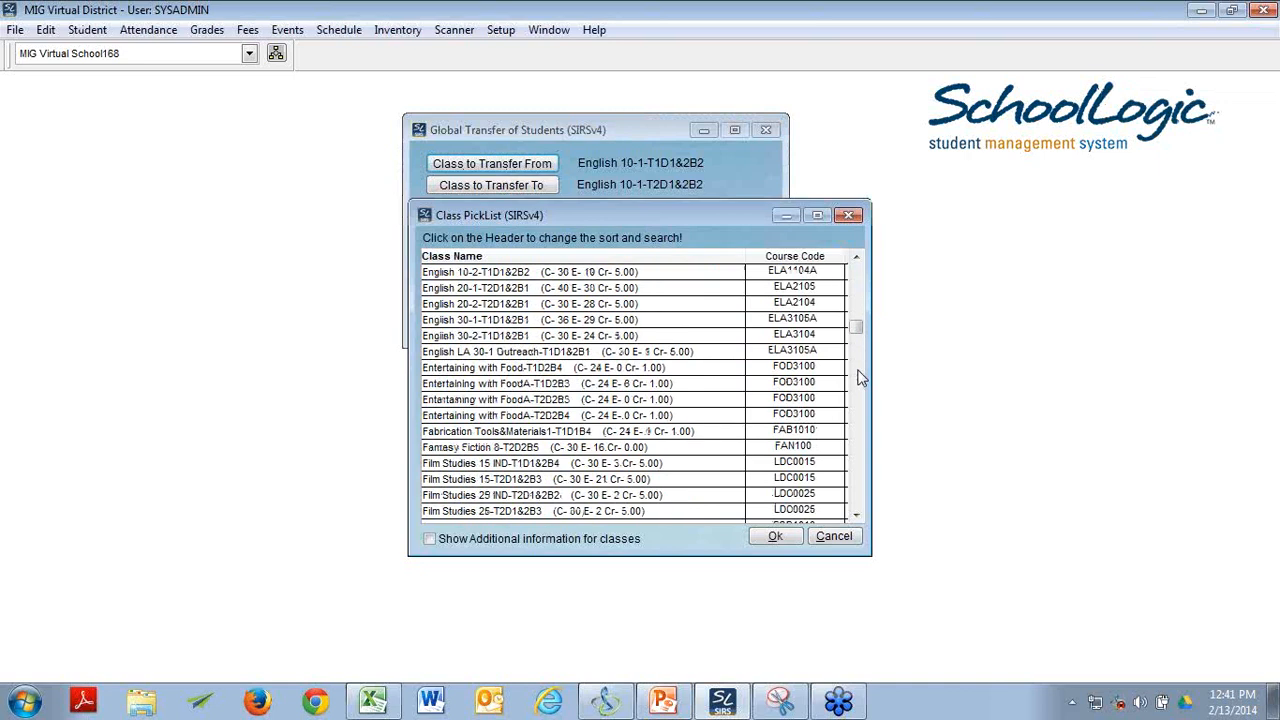
scroll(860, 378, "up", 20)
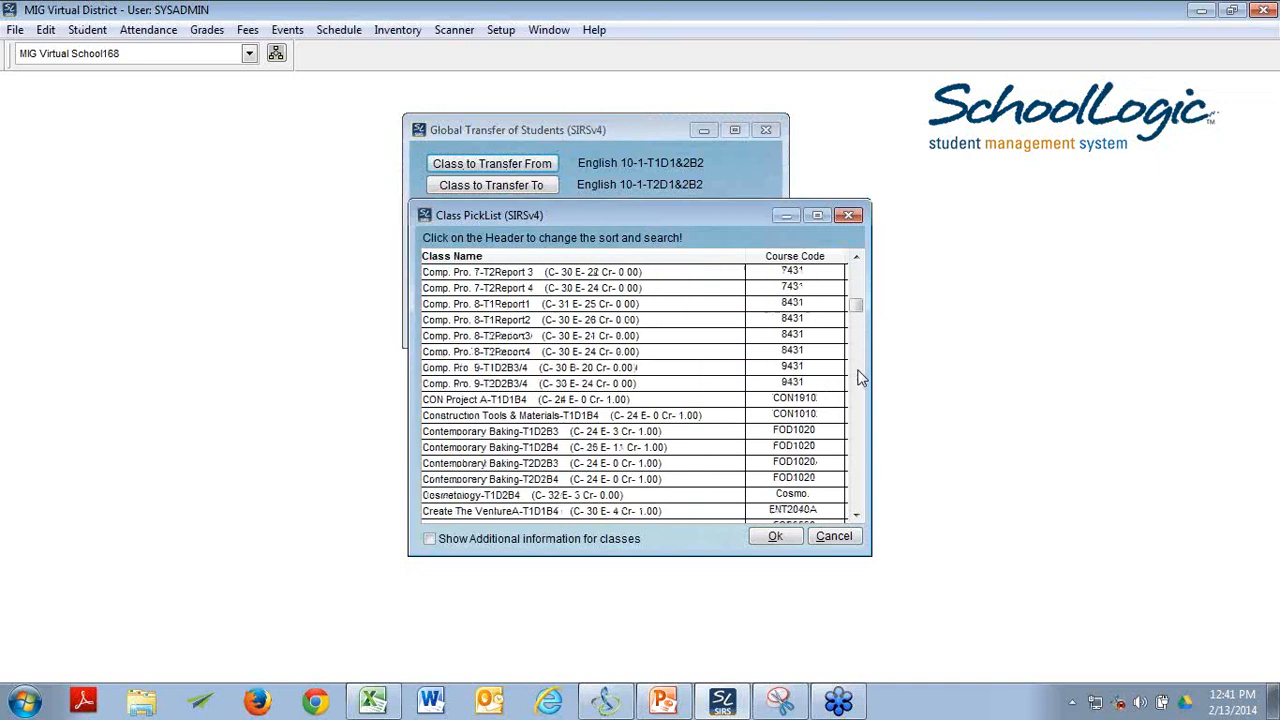
scroll(860, 378, "down", 10)
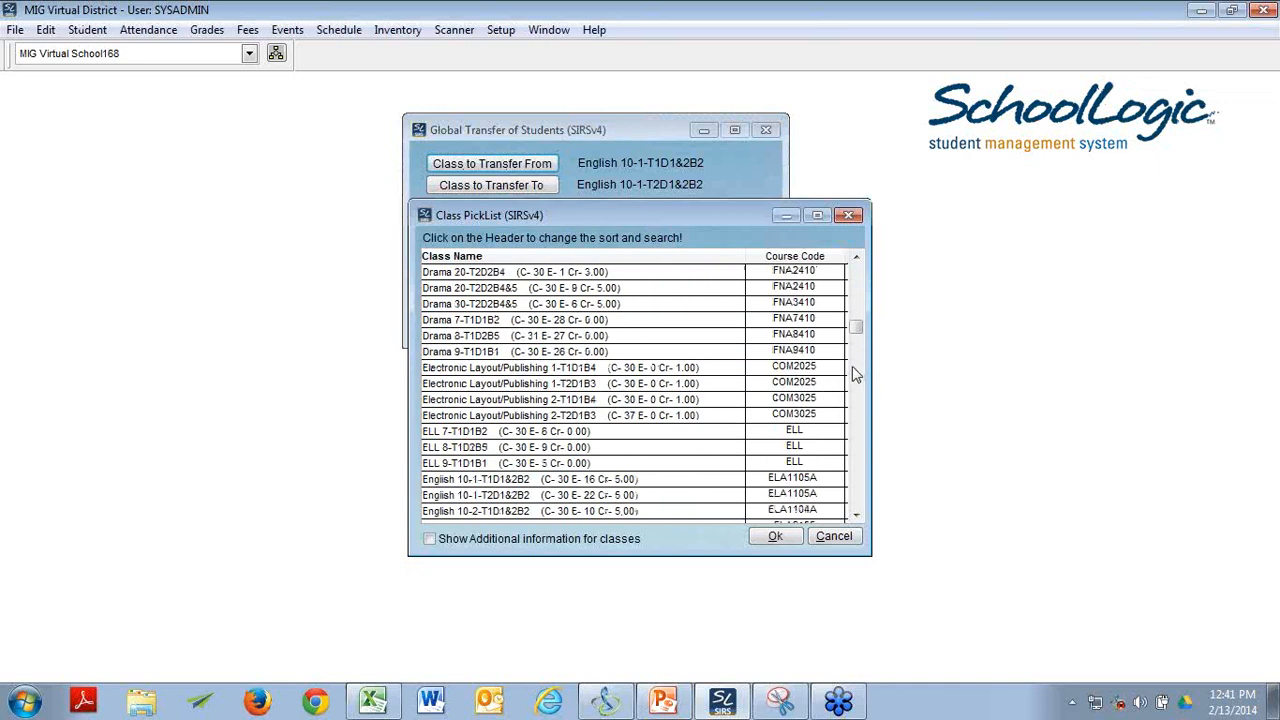
scroll(771, 378, "down", 2)
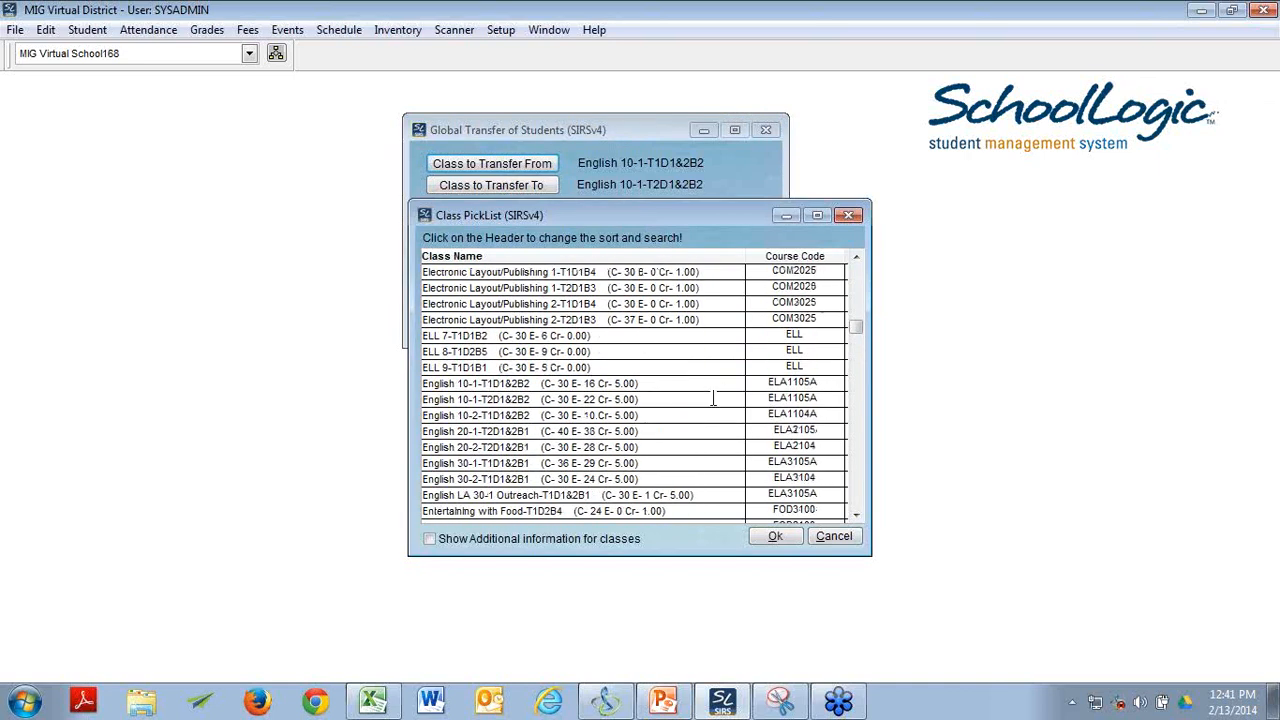
left_click(508, 450)
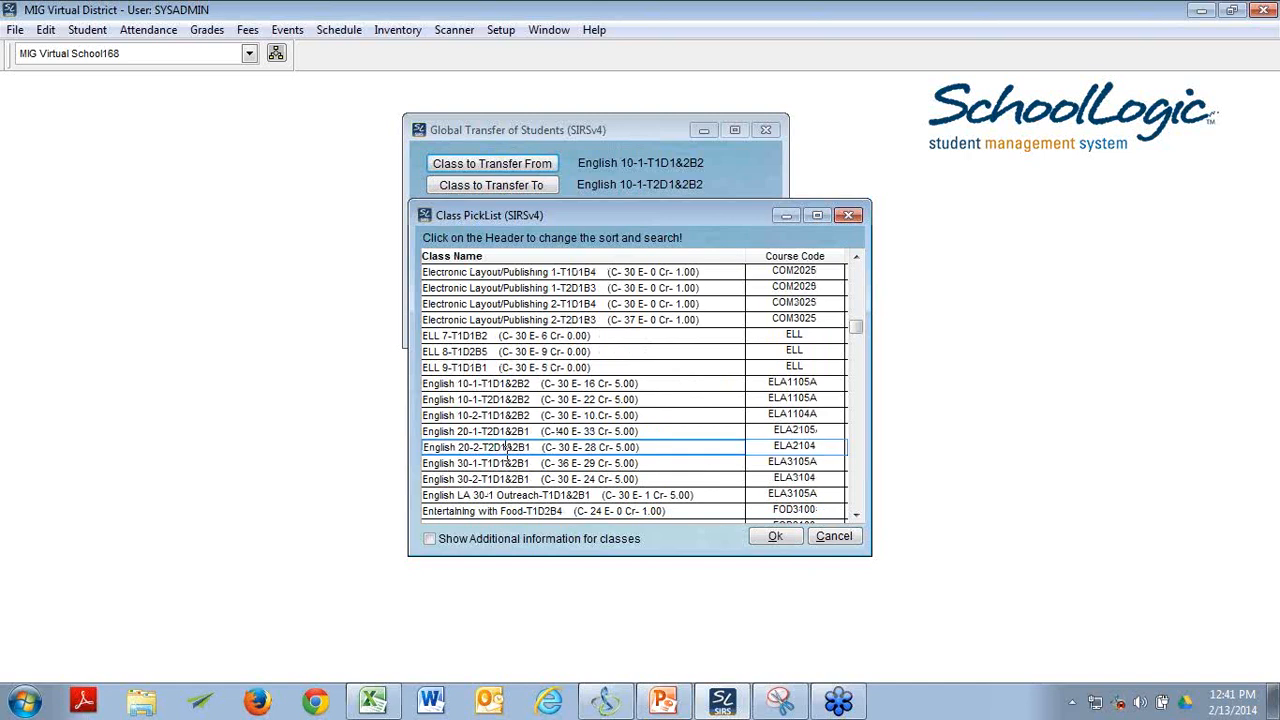
left_click(507, 463)
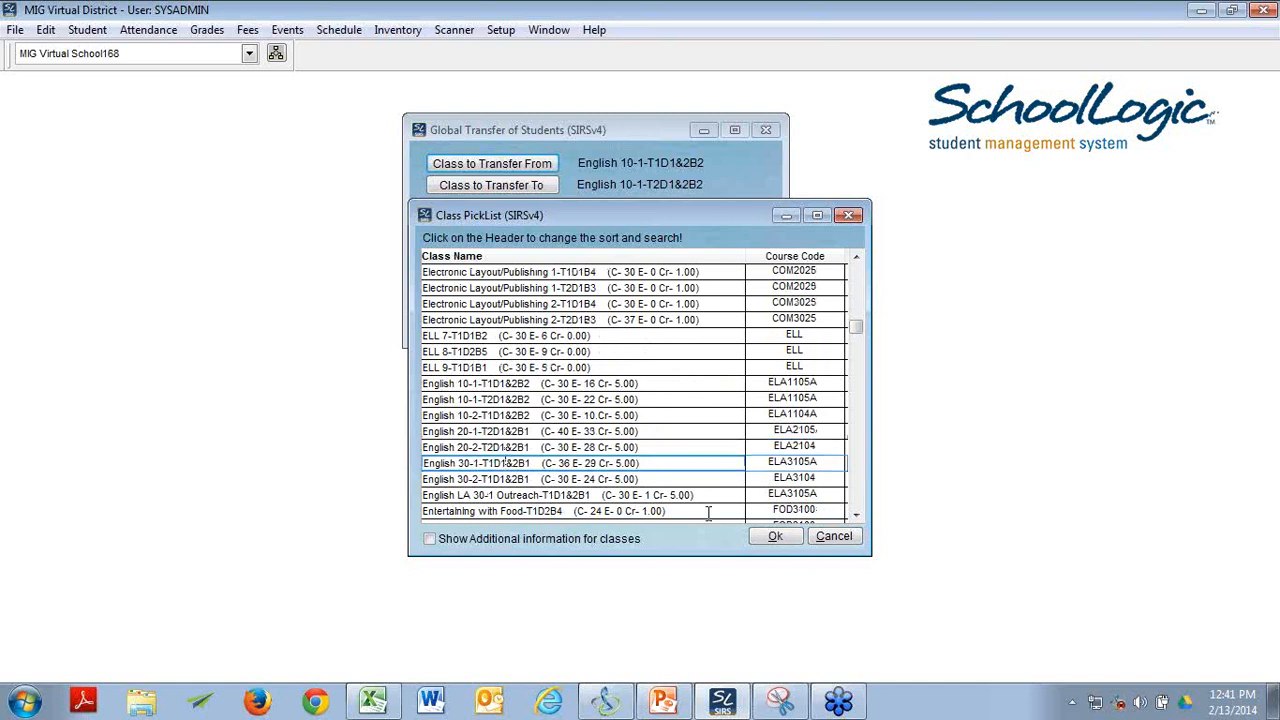
left_click(768, 538)
- Change the class to transfer to, setting it to English 30-2-T1D1&2B1
left_click(499, 185)
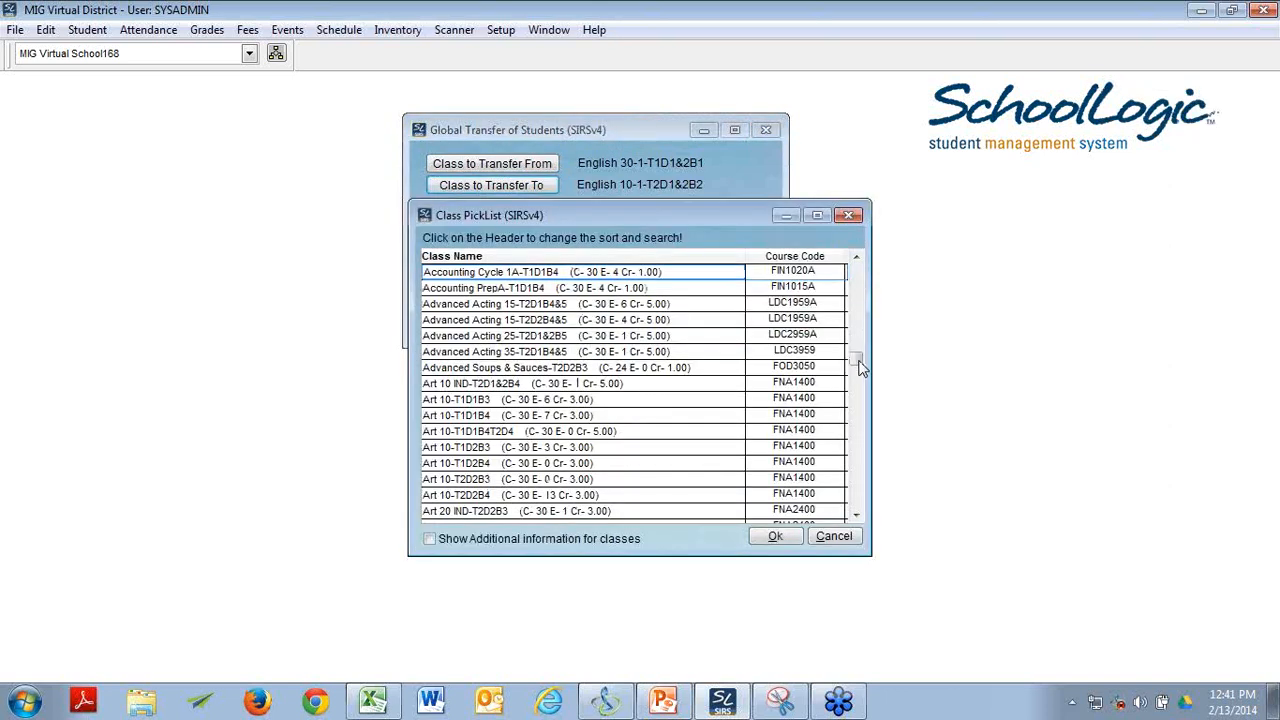
left_click_drag(858, 423, 858, 421)
scroll(858, 420, "up", 5)
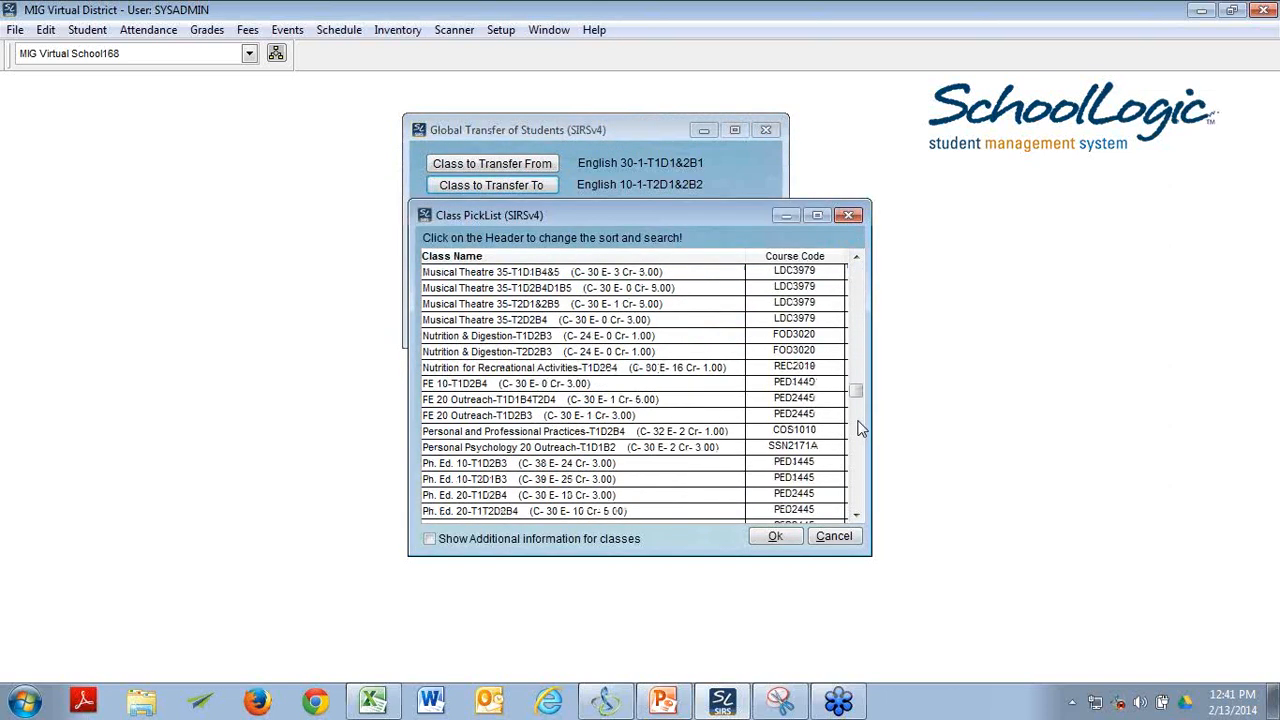
scroll(860, 423, "up", 10)
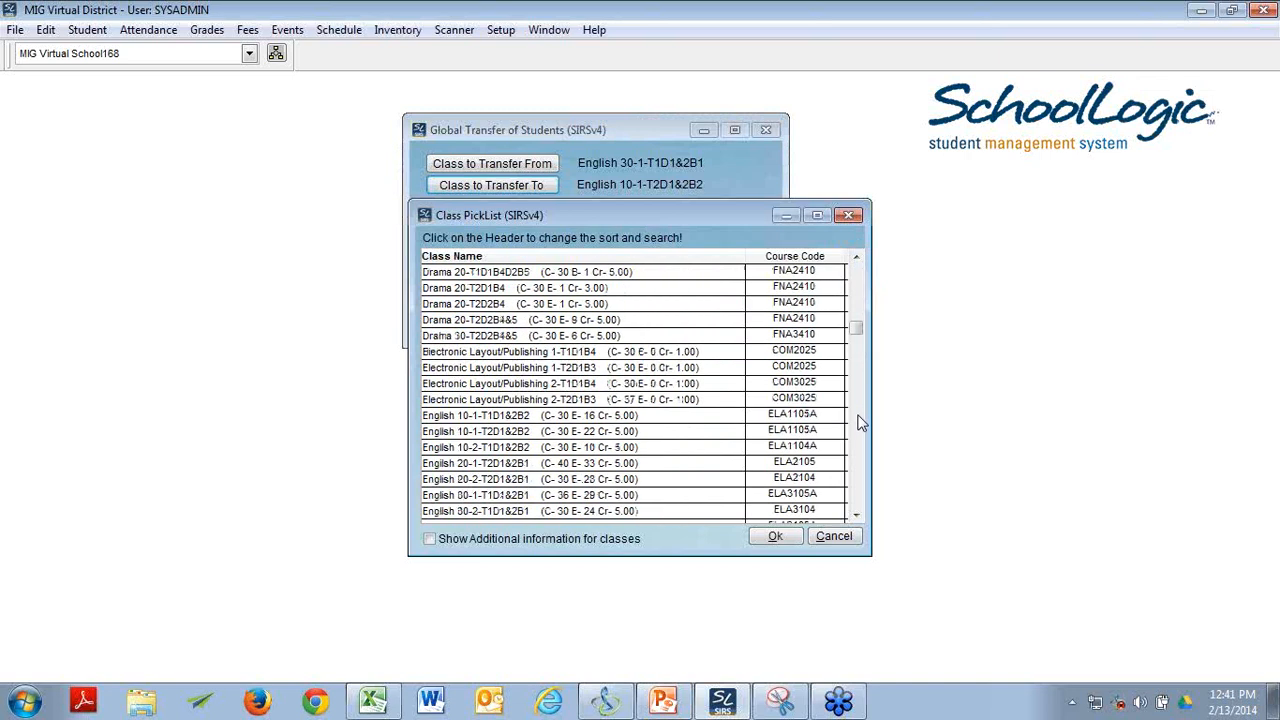
scroll(860, 423, "down", 2)
left_click(512, 416)
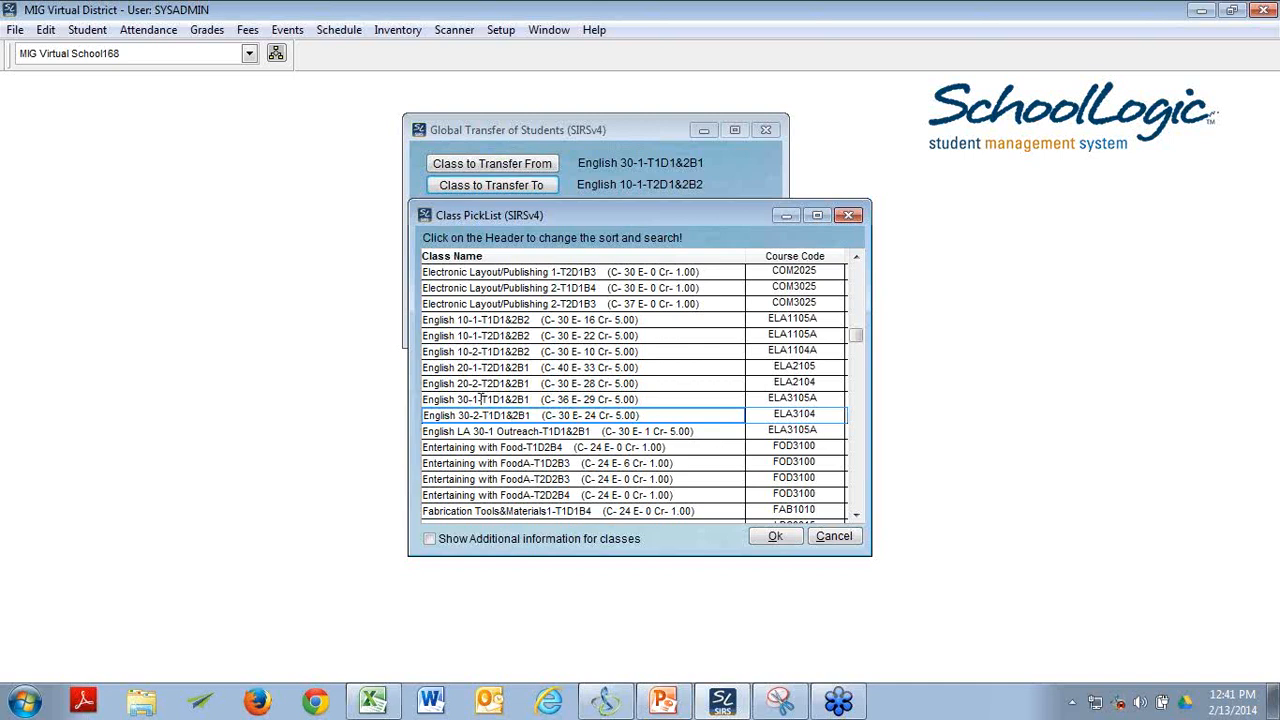
left_click(780, 537)
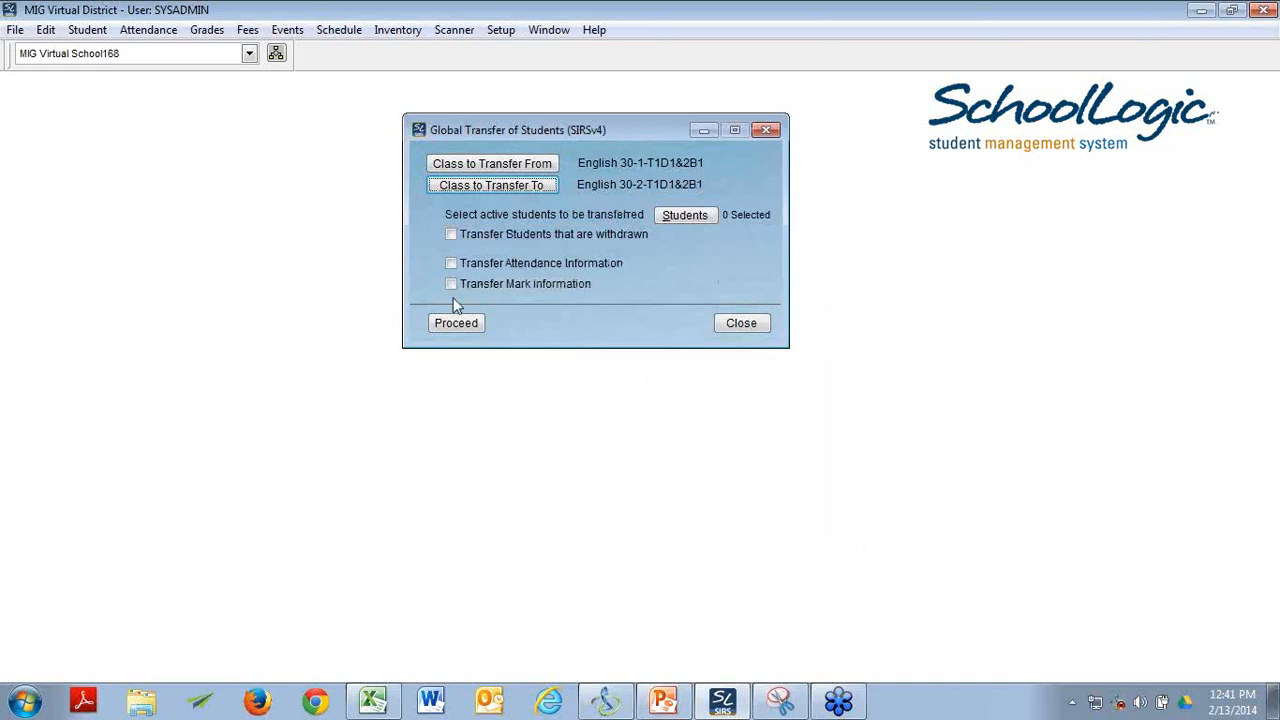
- Include both attendance information and mark information in the student transfer
left_click(451, 264)
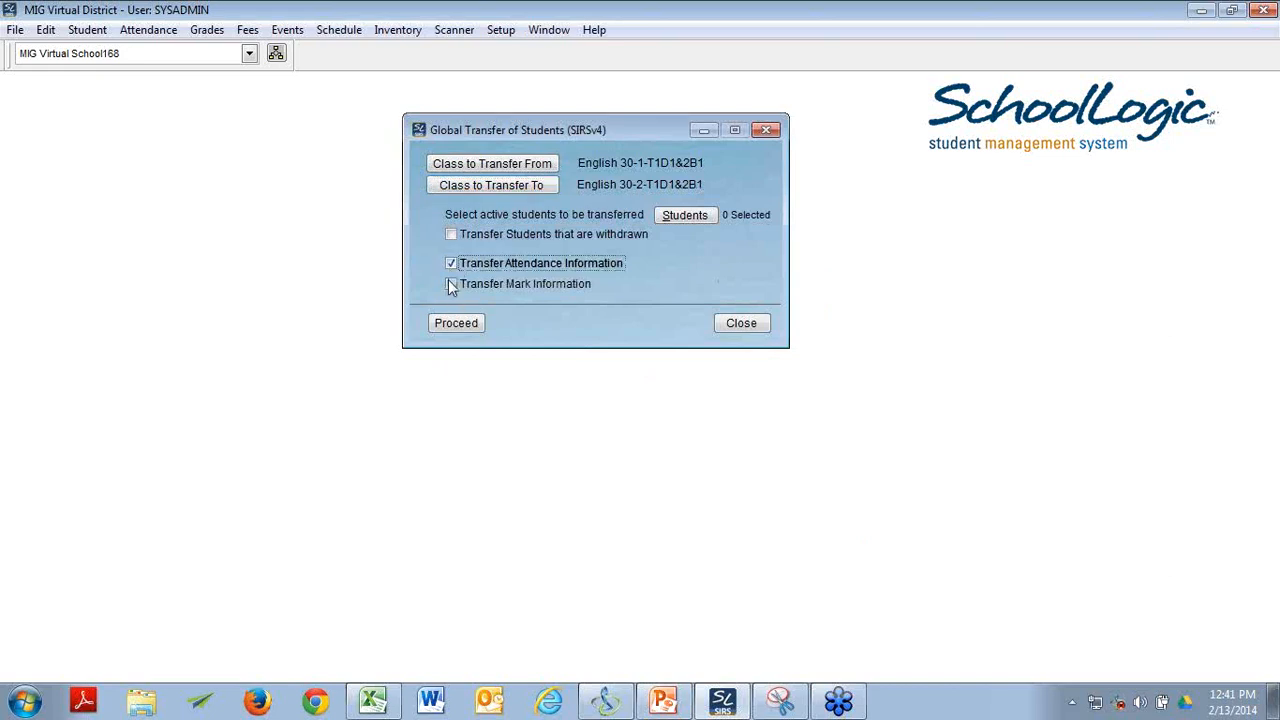
left_click(451, 284)
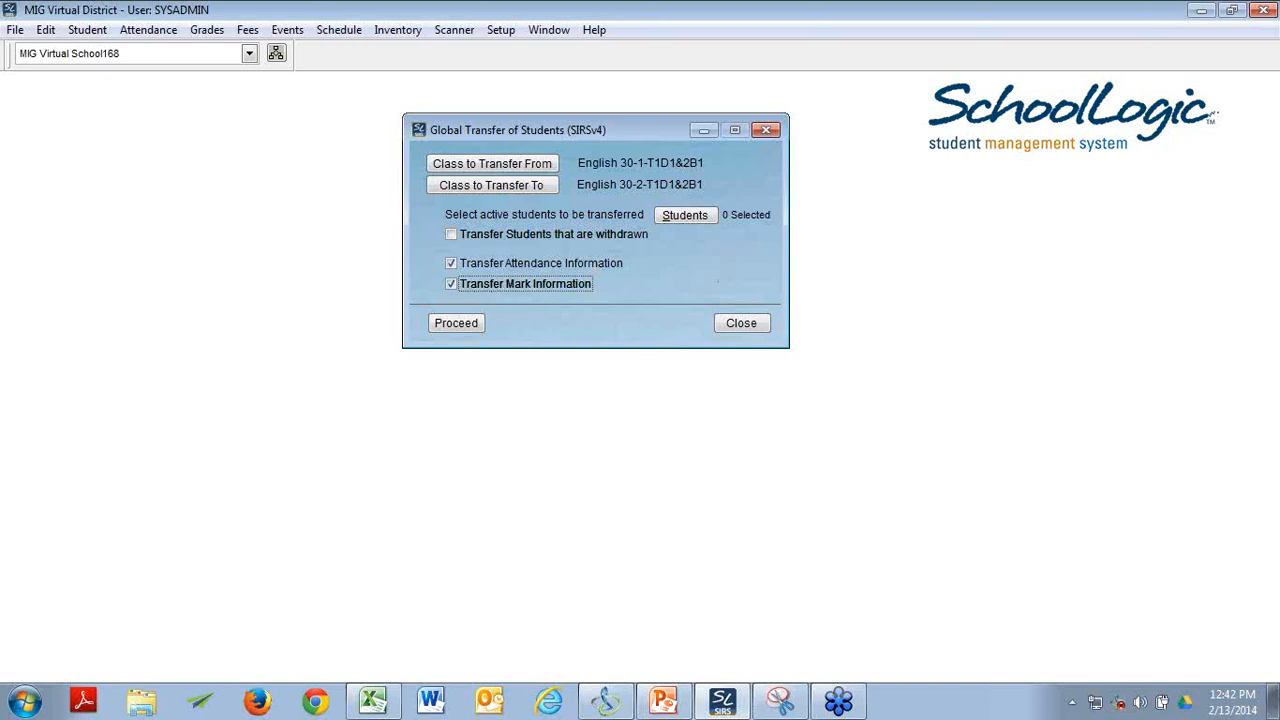
key("alt+Tab")
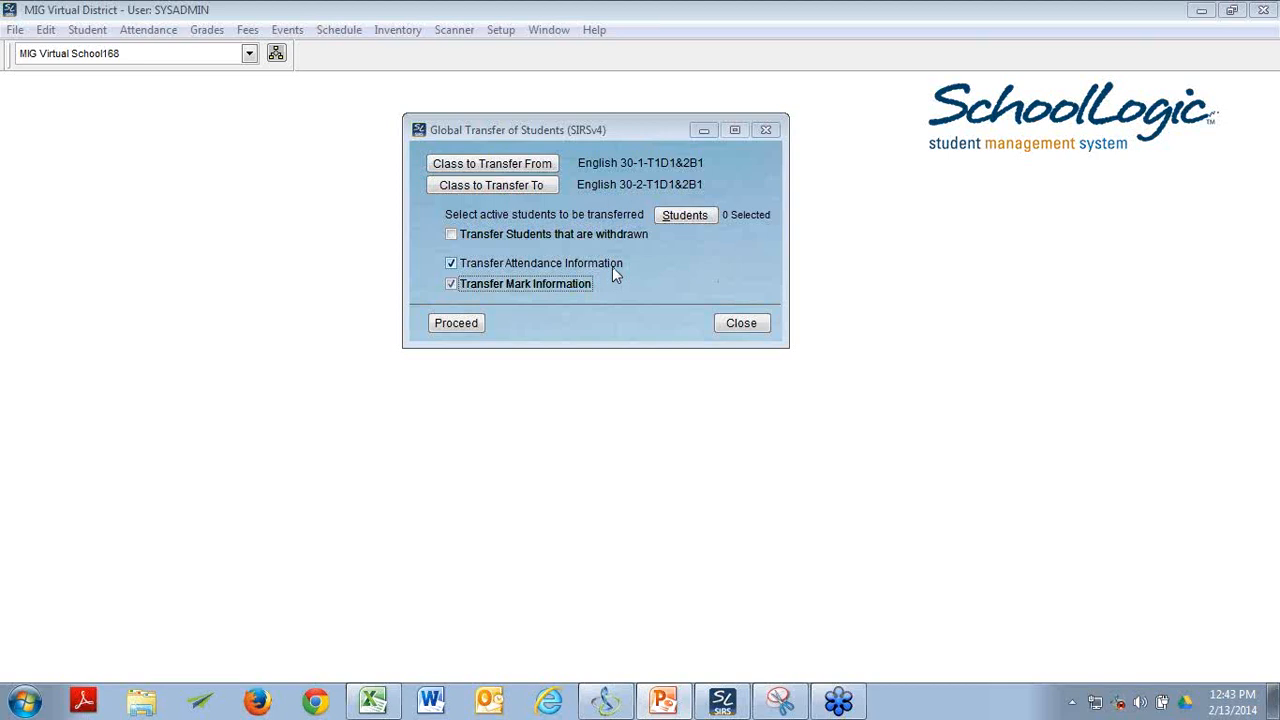
- Open Class Setup & Schedule and arrange it and the Global Transfer of Students window so both are fully visible
left_click_drag(577, 138, 434, 141)
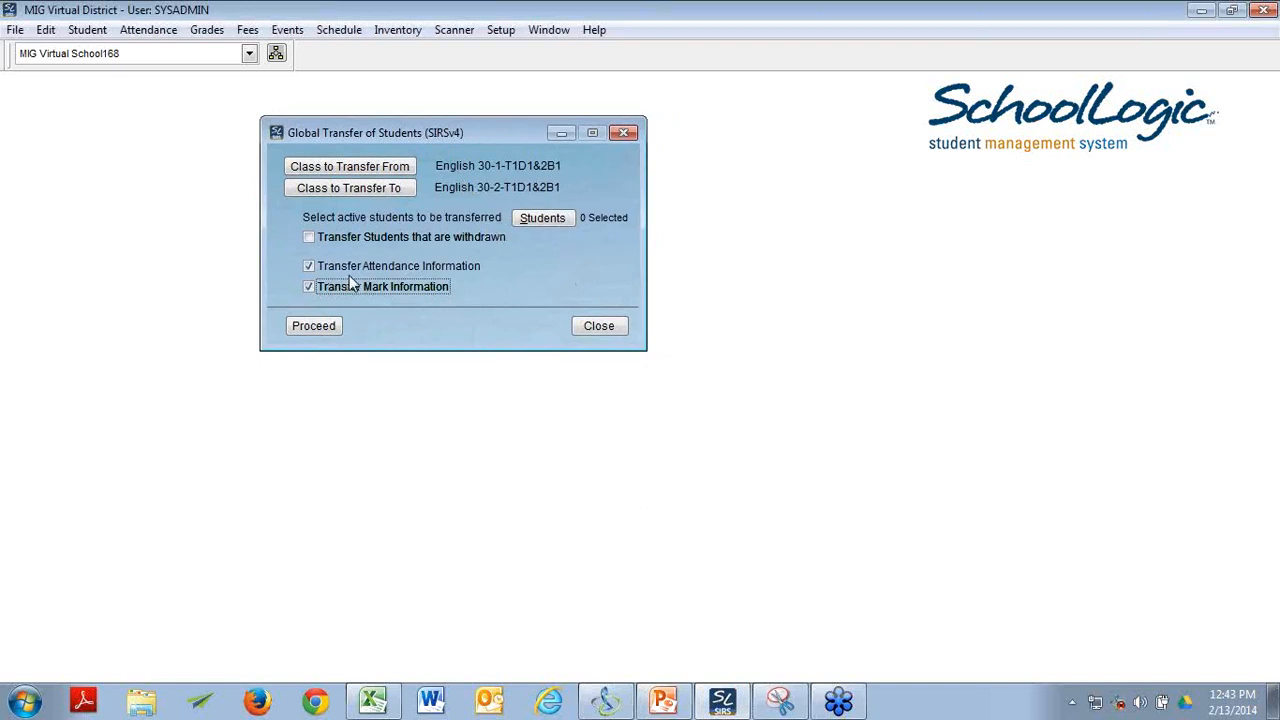
left_click(328, 34)
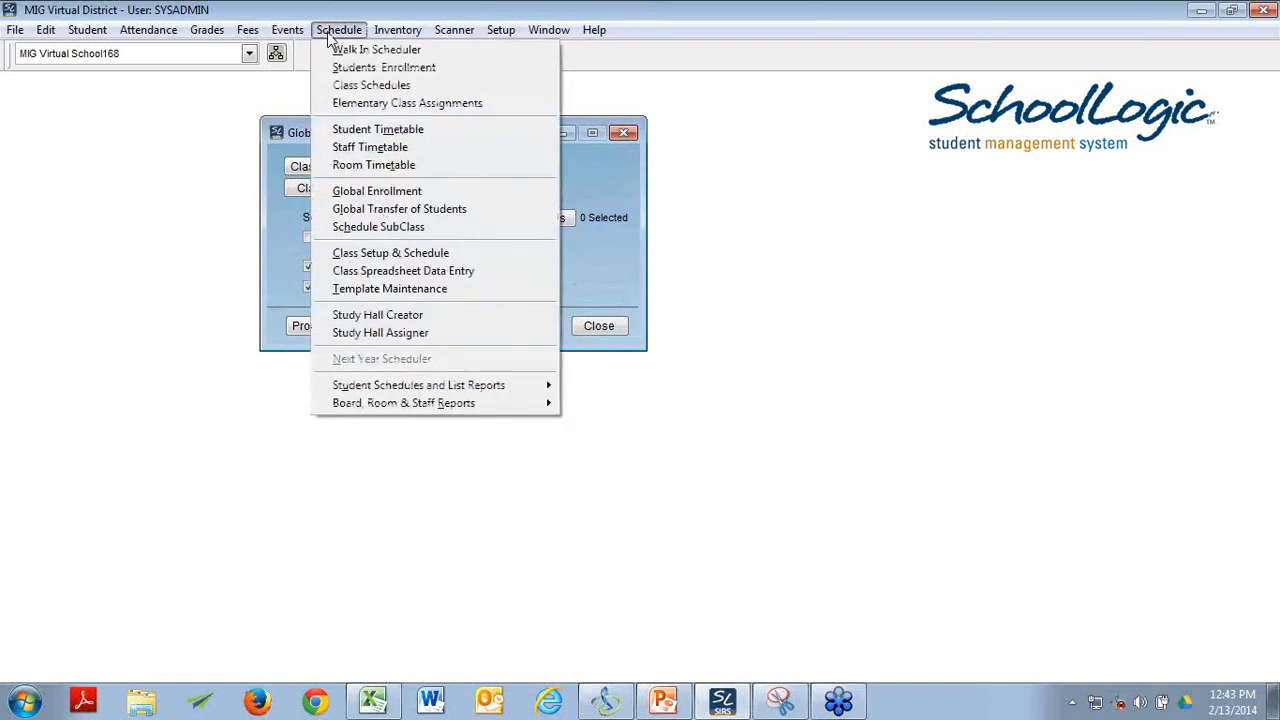
left_click(363, 257)
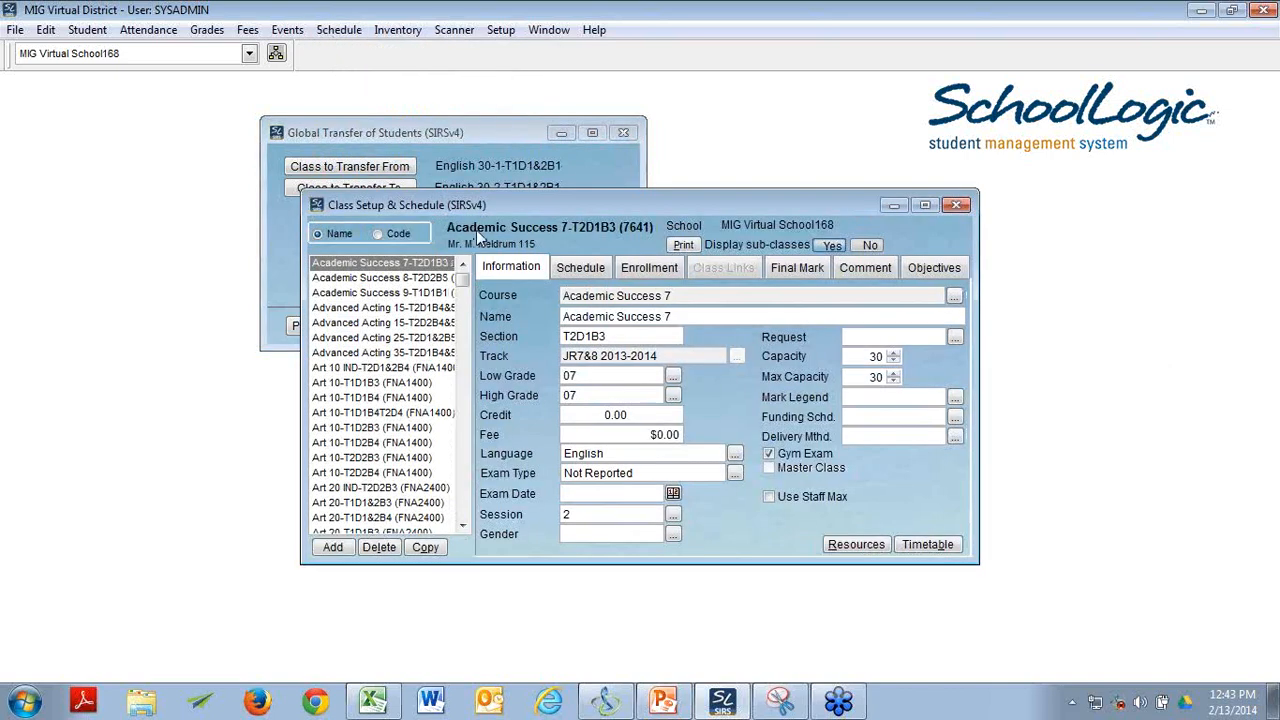
left_click_drag(481, 208, 735, 301)
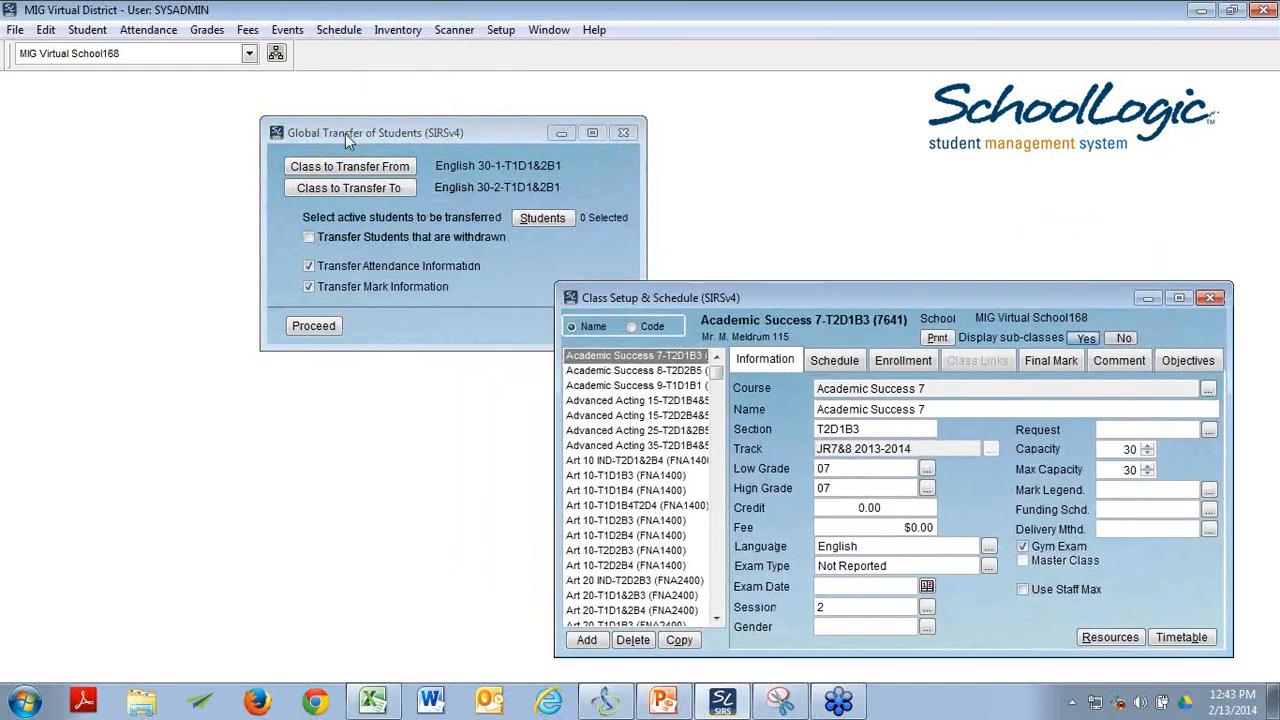
left_click_drag(449, 133, 245, 116)
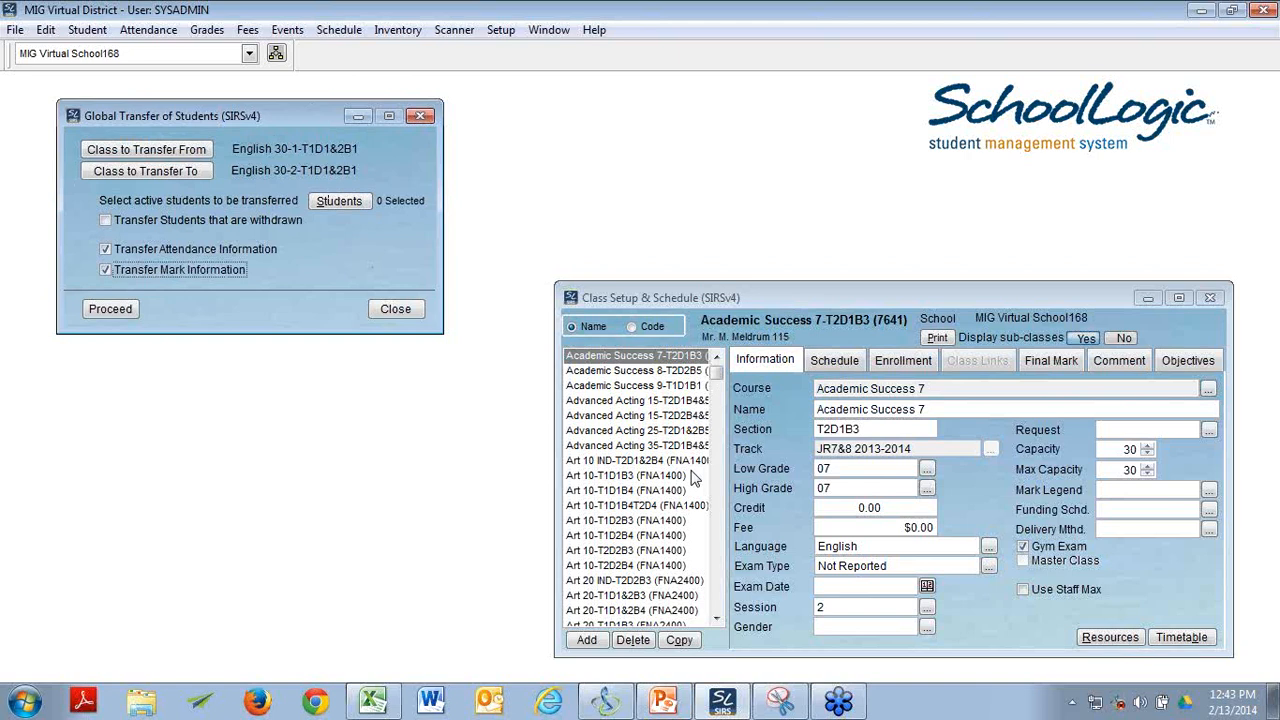
- Open the English 30-1-T1D1&2B1 class from the class list in Class Setup & Schedule
left_click(658, 507)
scroll(658, 508, "down", 10)
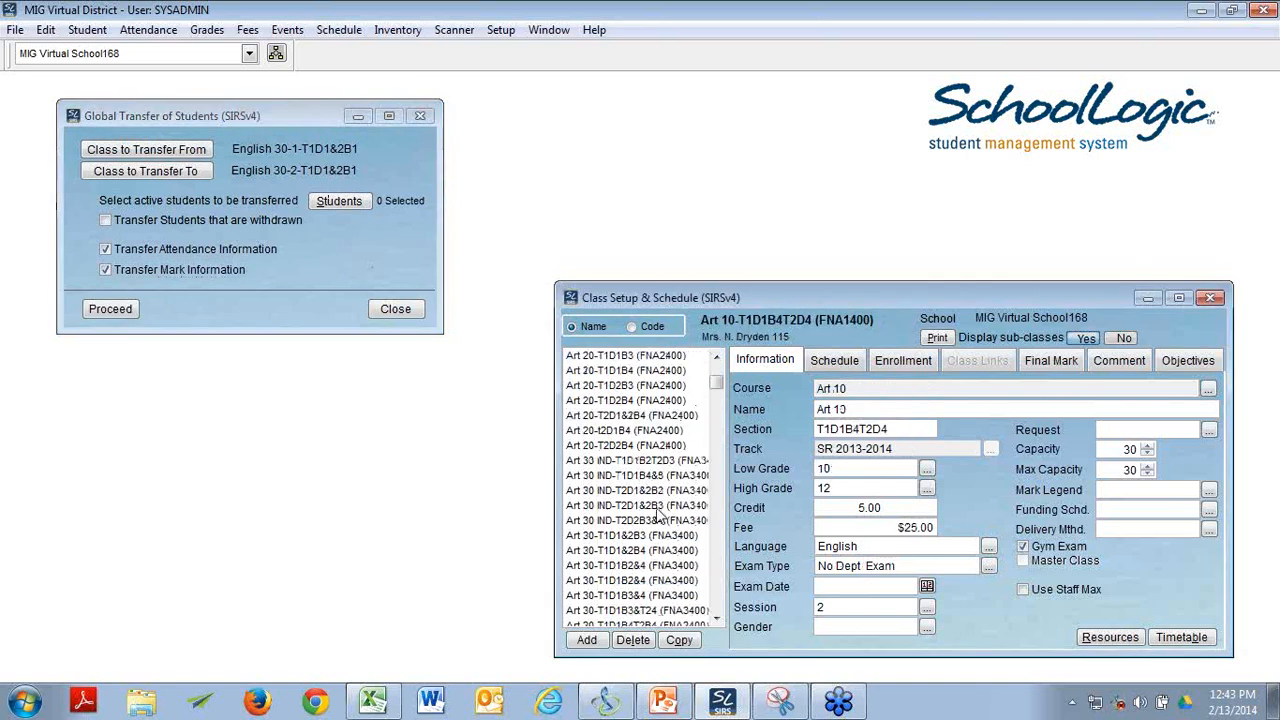
scroll(658, 510, "down", 20)
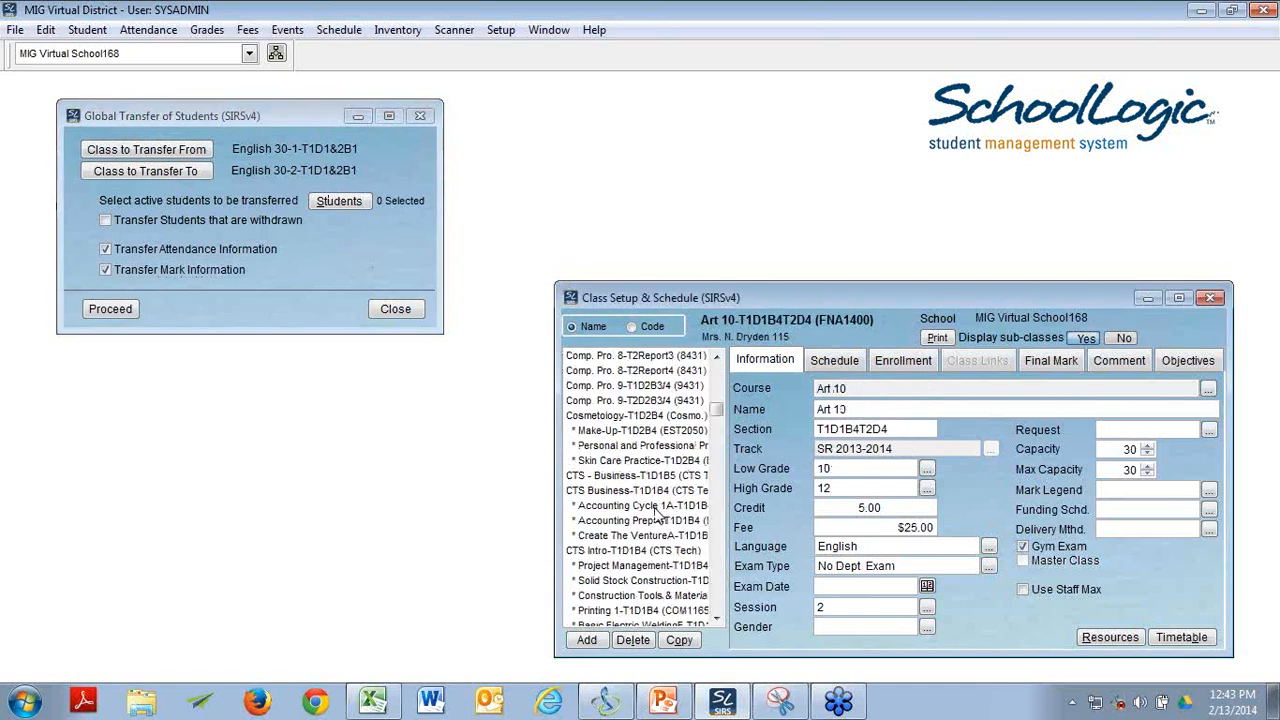
scroll(657, 512, "down", 20)
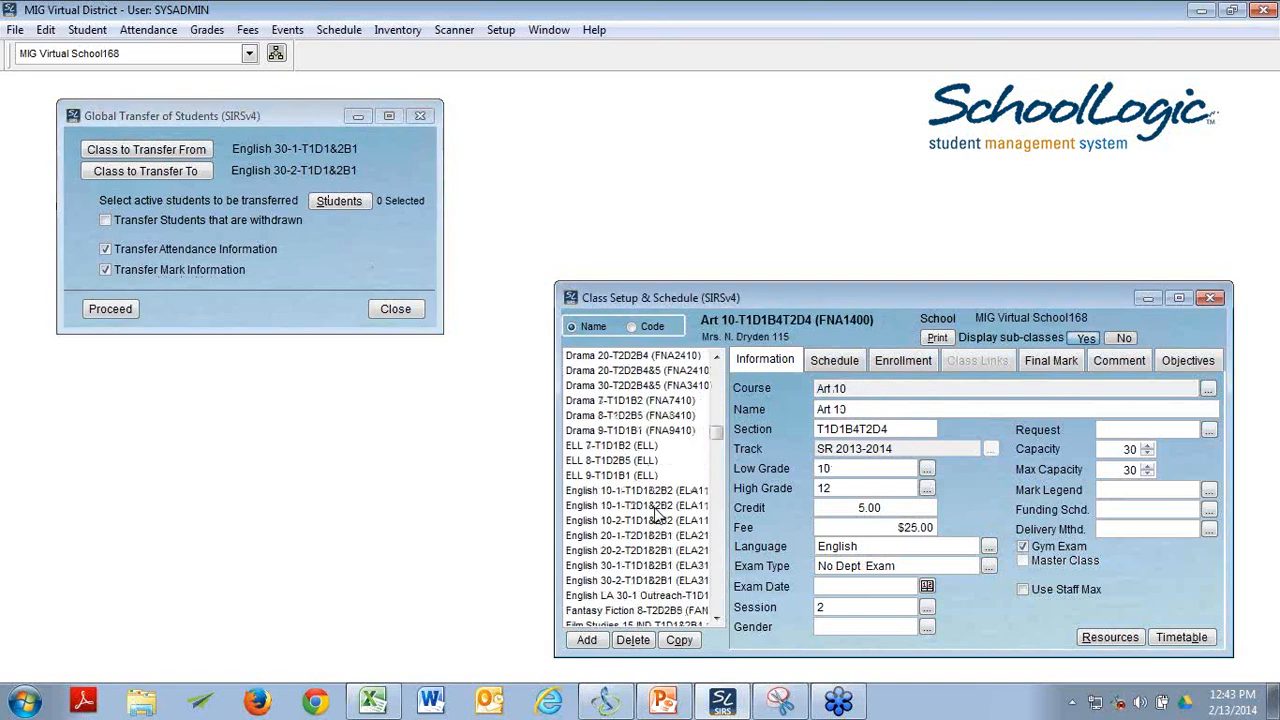
scroll(657, 512, "up", 2)
left_click(648, 506)
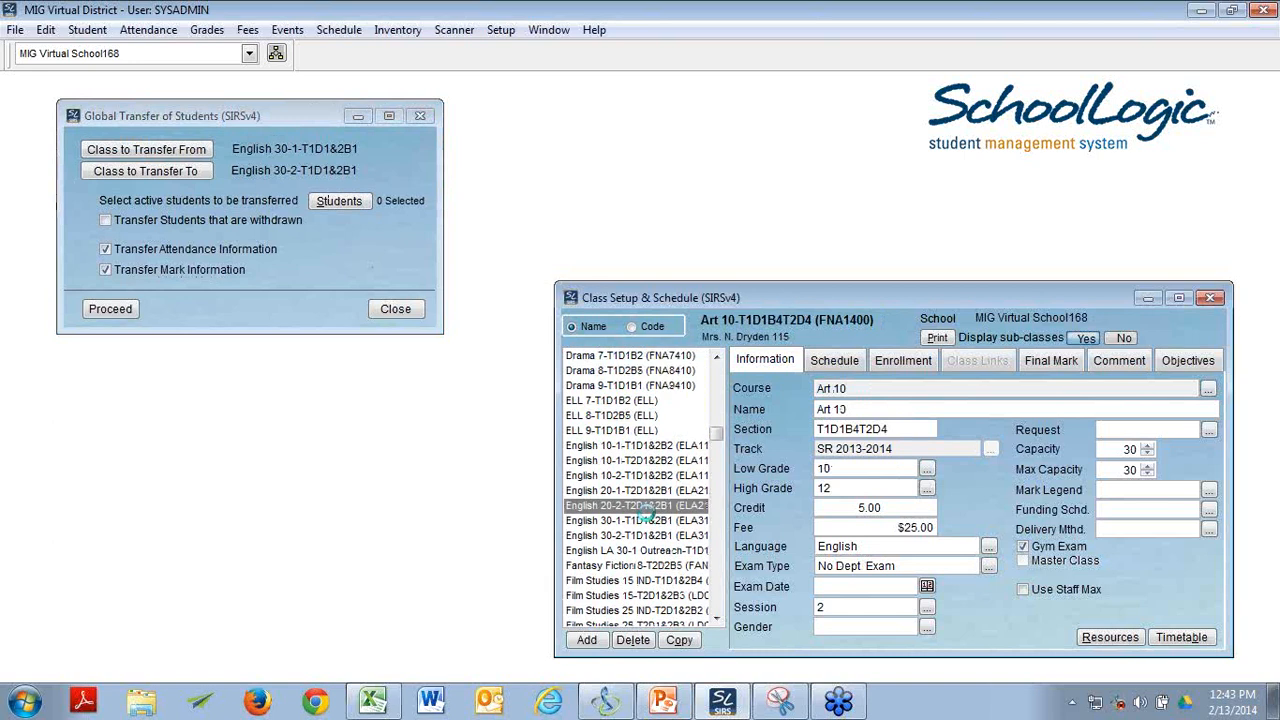
left_click(634, 520)
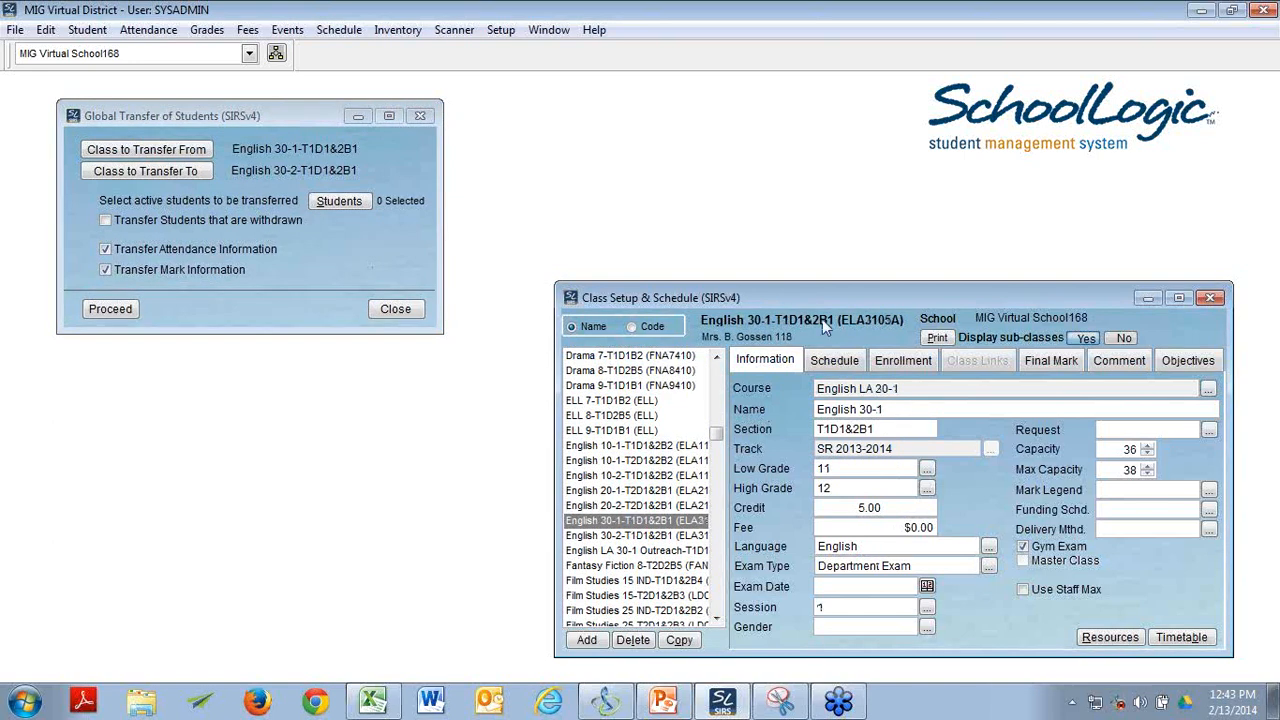
- Examine the terms and reporting periods scheduled for English 30-1-T1D1&2B1, then check its class timetable and close it
left_click_drag(843, 300, 826, 248)
left_click(817, 307)
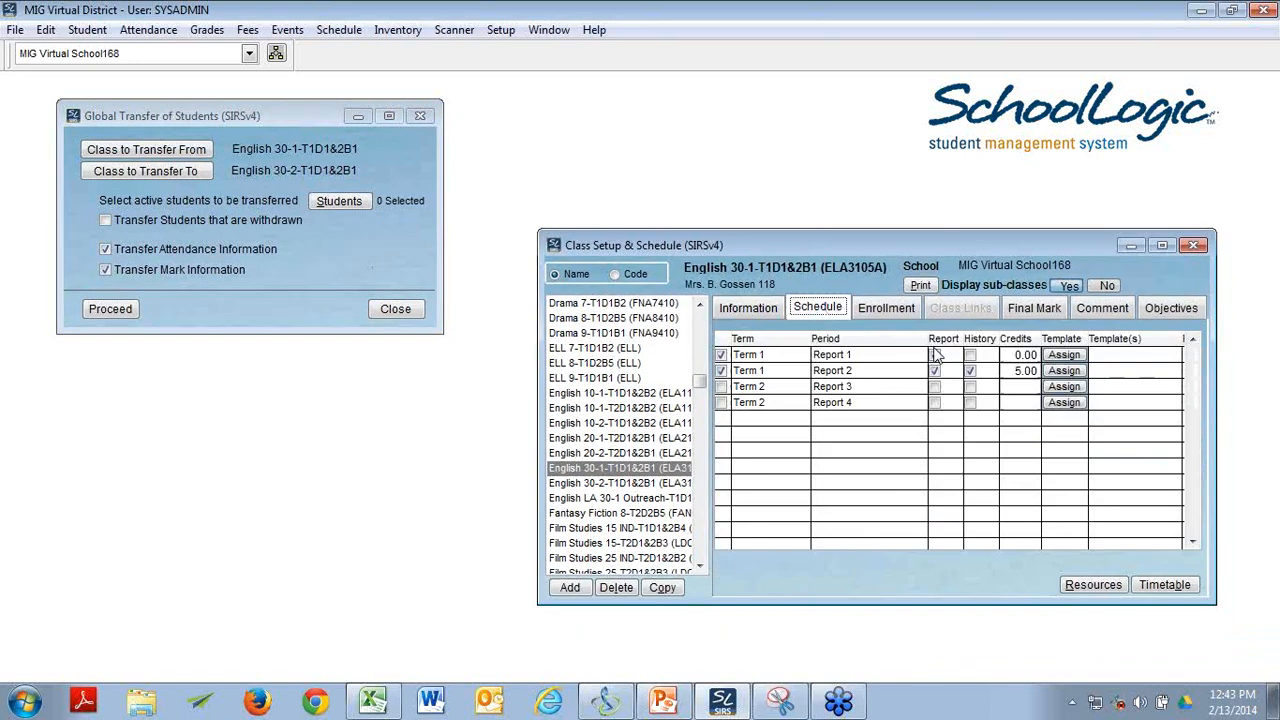
left_click(1165, 585)
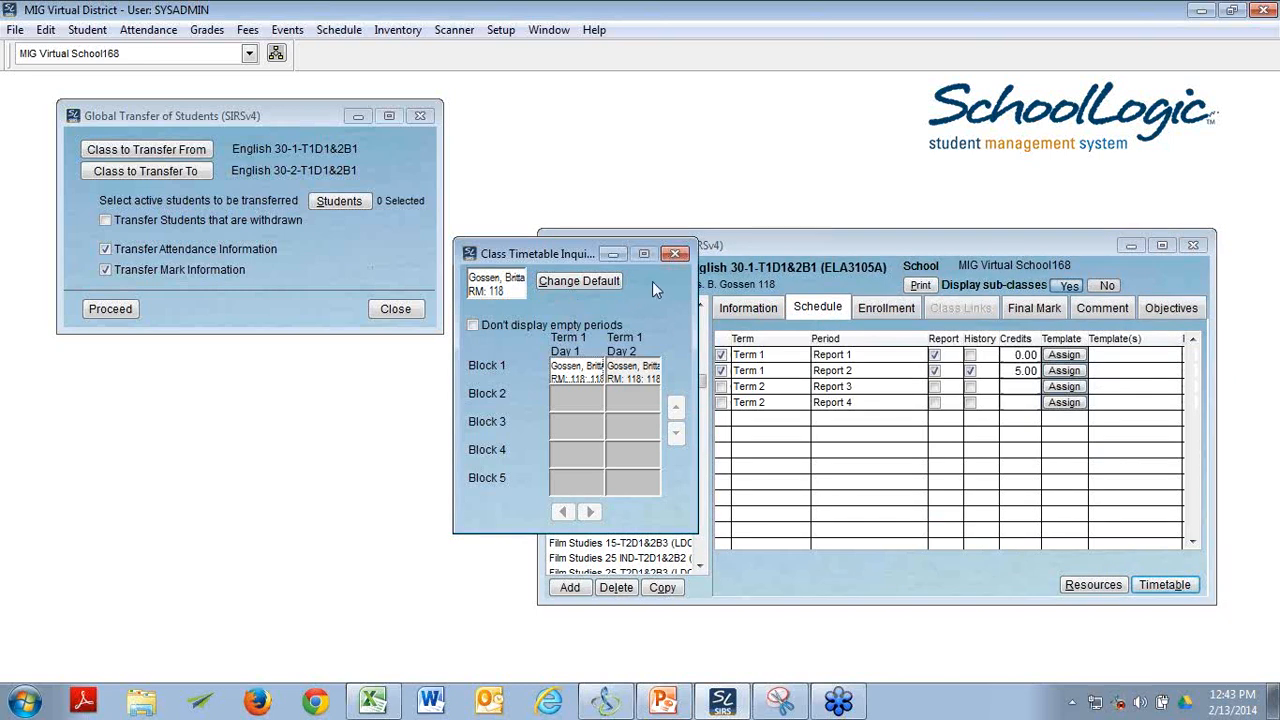
left_click(674, 253)
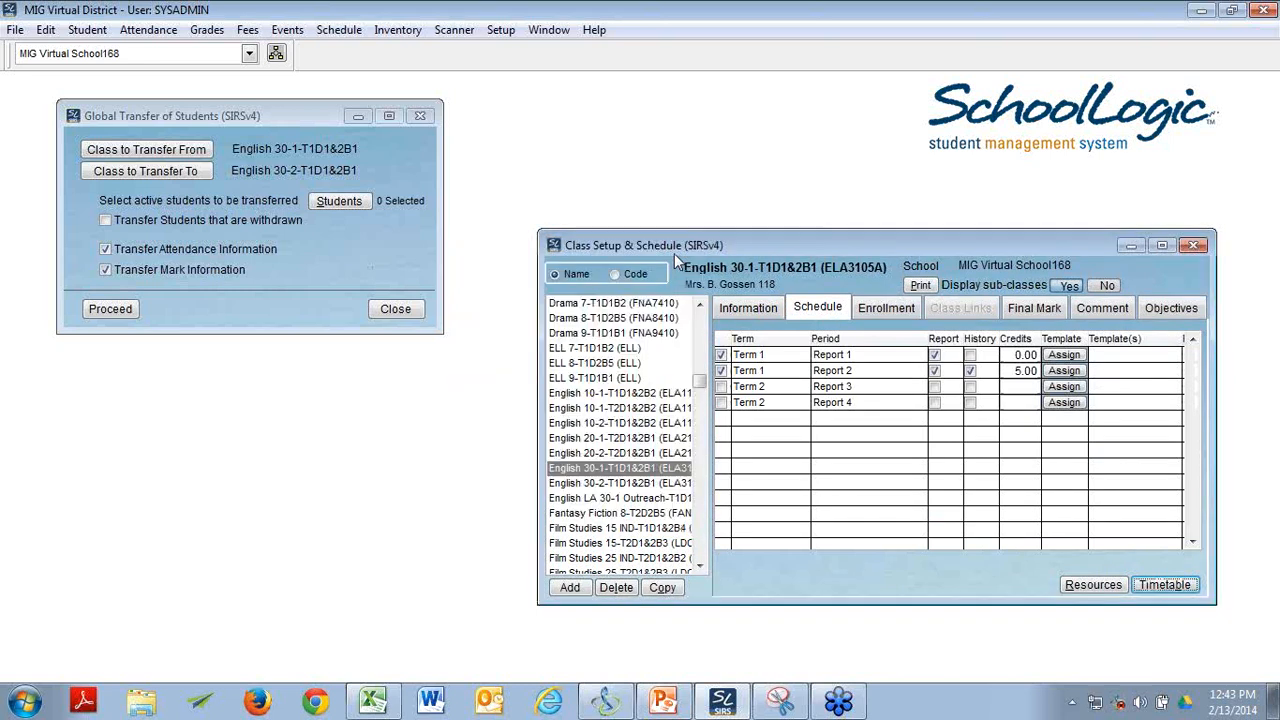
- Check the schedule and class timetable of English 30-2-T1D1&2B1 for comparison, moving the timetable clear of the class list before closing it
left_click(621, 489)
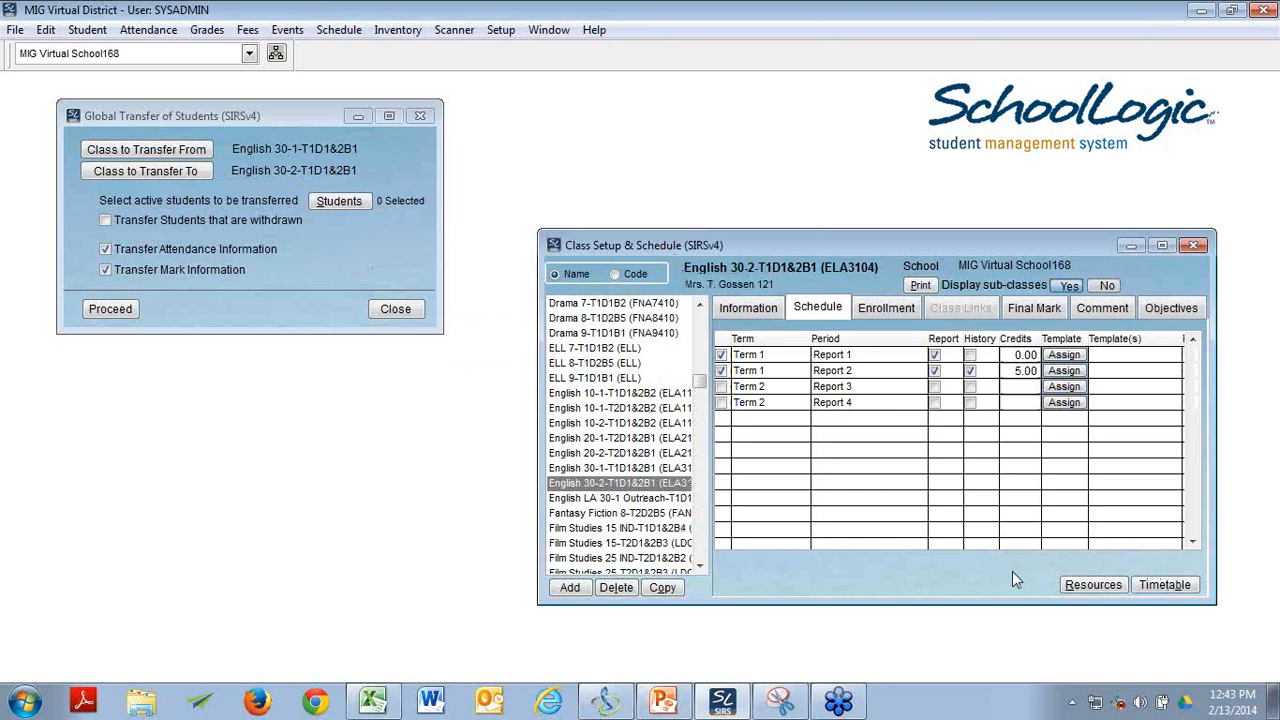
left_click(1140, 585)
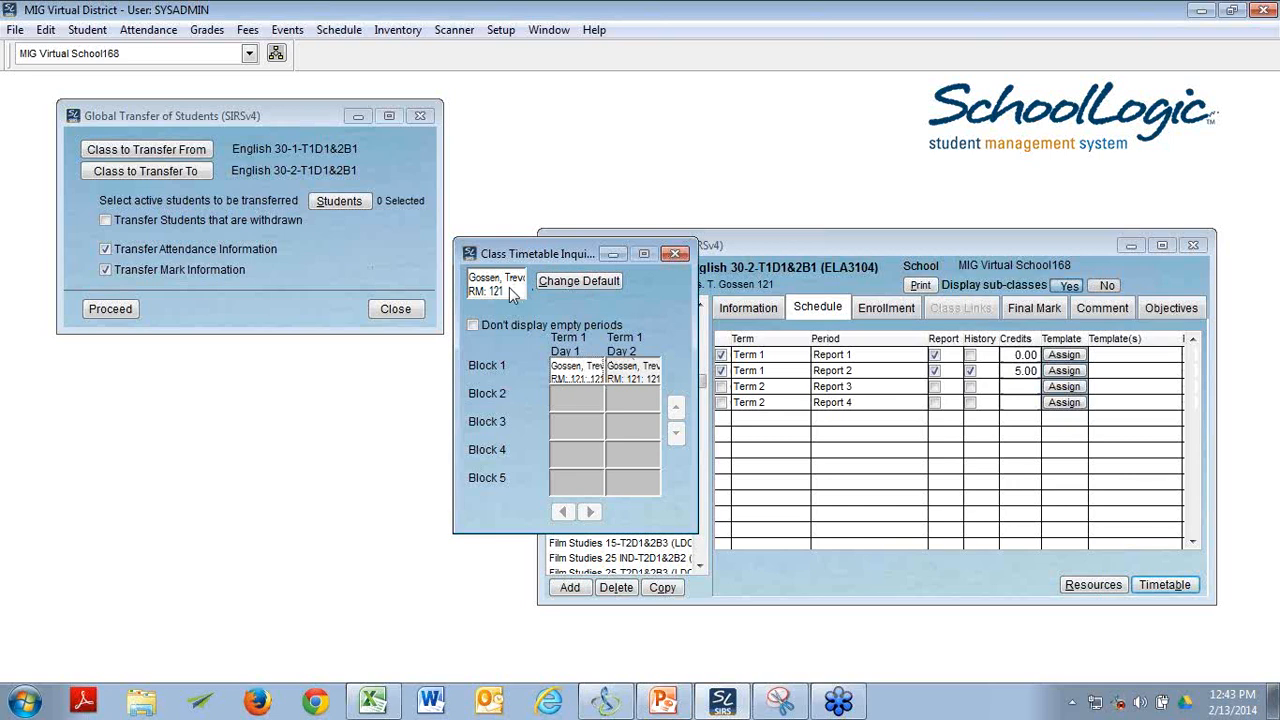
left_click_drag(507, 254, 524, 124)
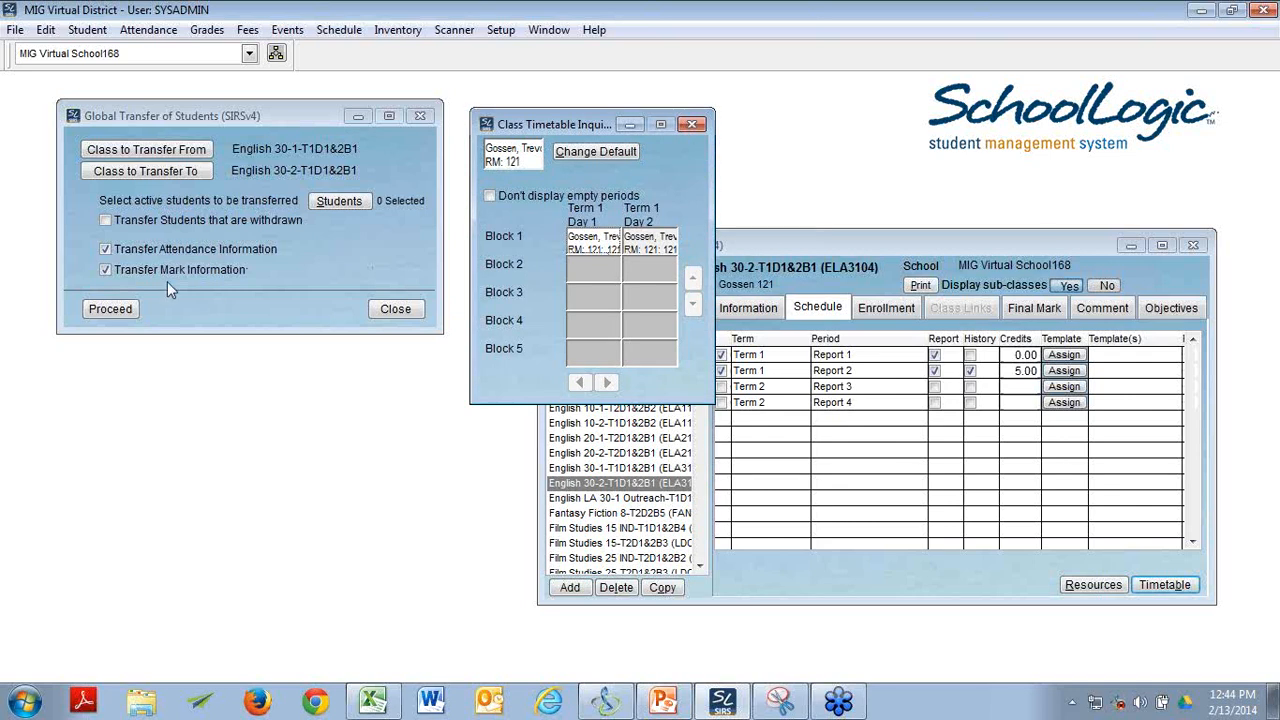
left_click(692, 125)
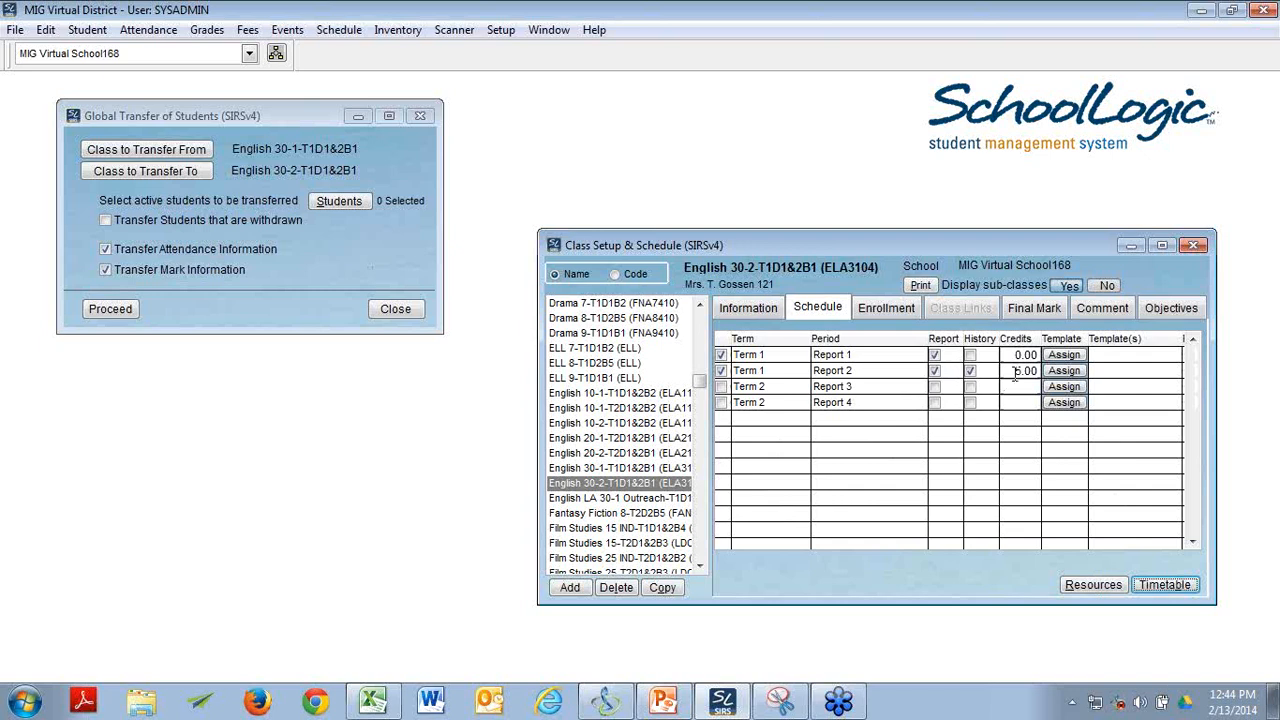
- Return to the English 30-1-T1D1&2B1 schedule and open the selection of active students for the global transfer
left_click(645, 469)
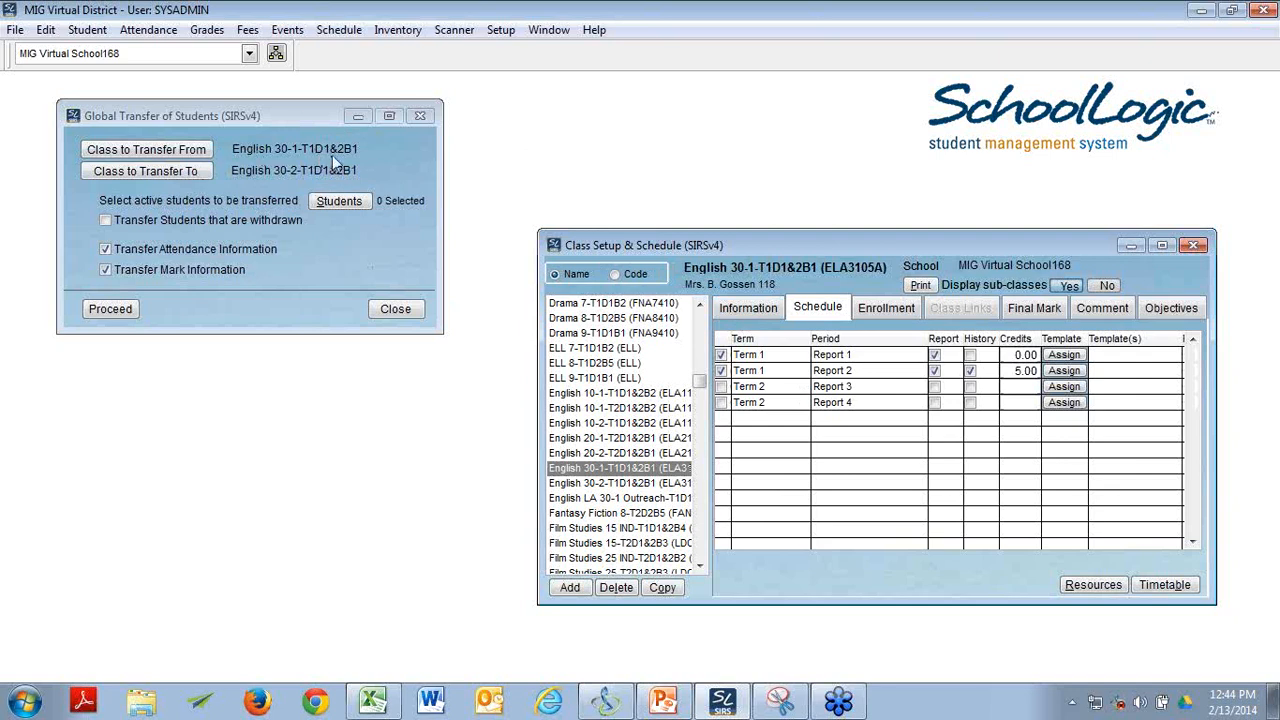
left_click(340, 201)
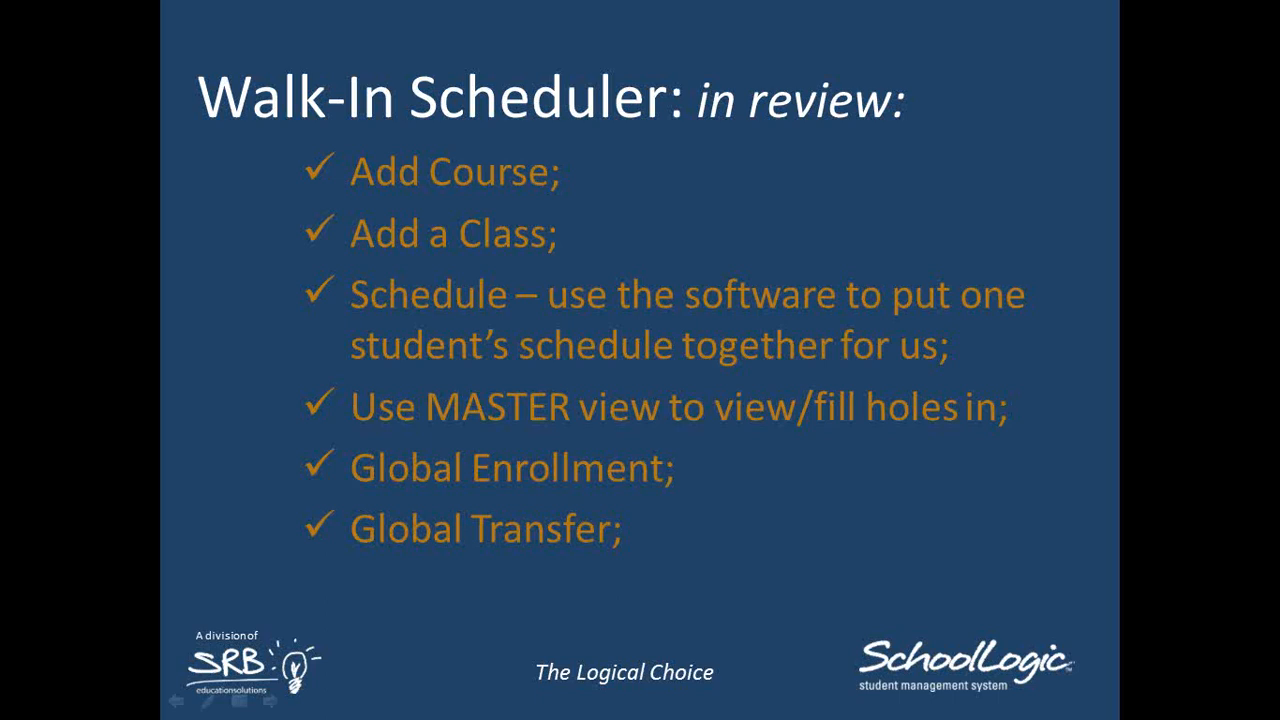
key("super")
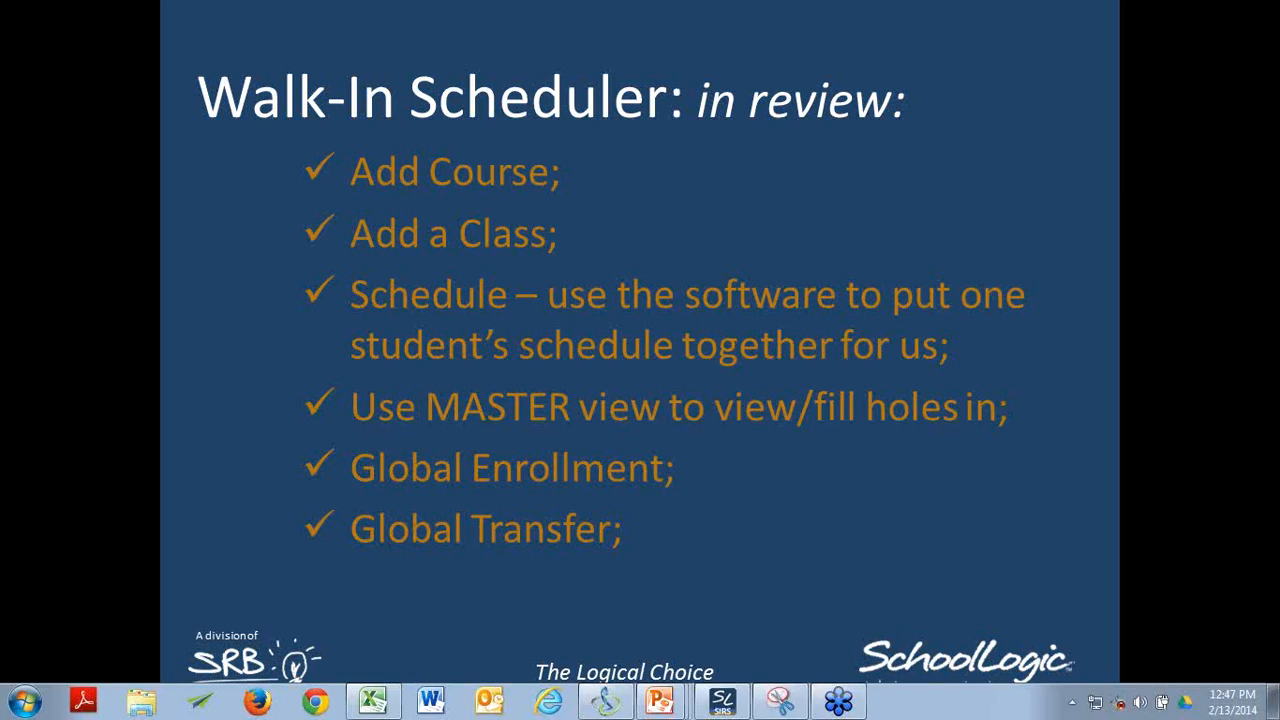